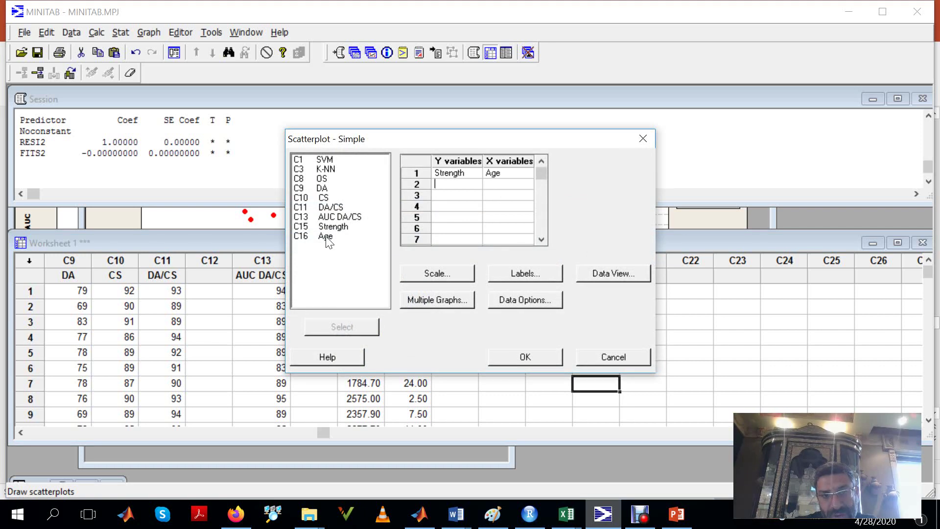
Create the simple scatterplot of Strength versus Age, continuing past the run-time errors, and move the graph window fully into view
{"action": "left_click", "coordinate": [530, 354]}
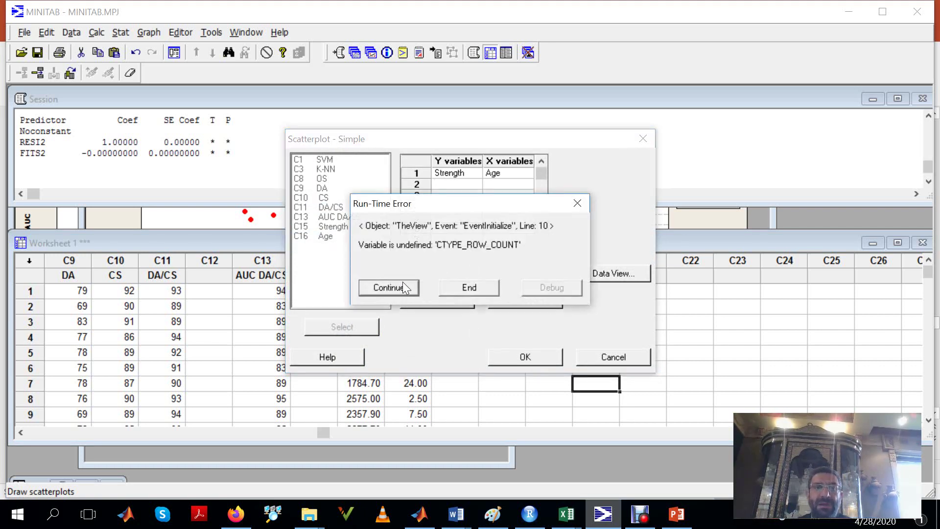
{"action": "left_click", "coordinate": [398, 284]}
{"action": "left_click", "coordinate": [395, 286]}
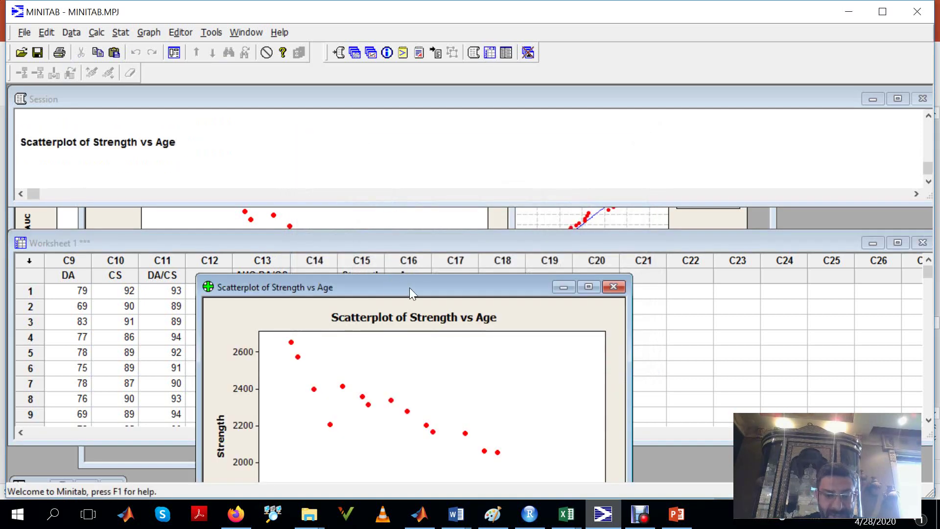
{"action": "left_click_drag", "start_coordinate": [410, 287], "coordinate": [414, 146]}
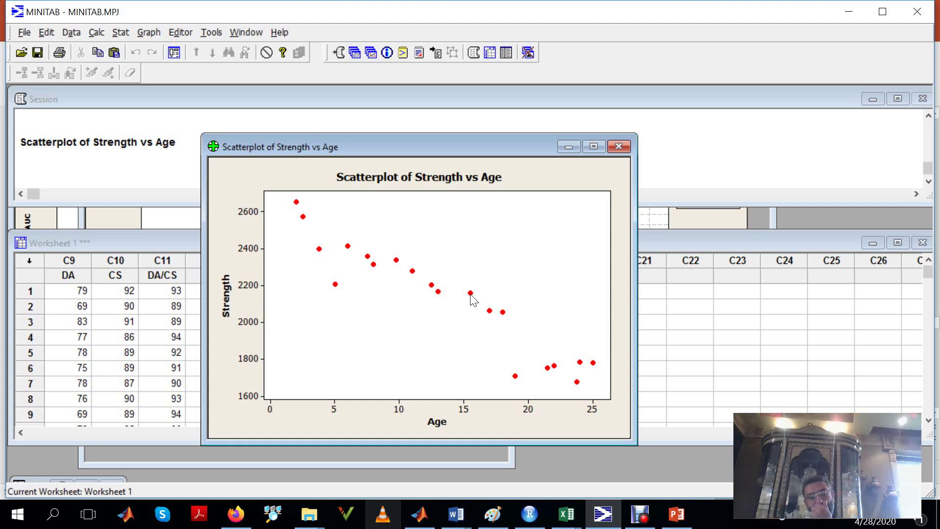
{"action": "mouse_move", "coordinate": [471, 295]}
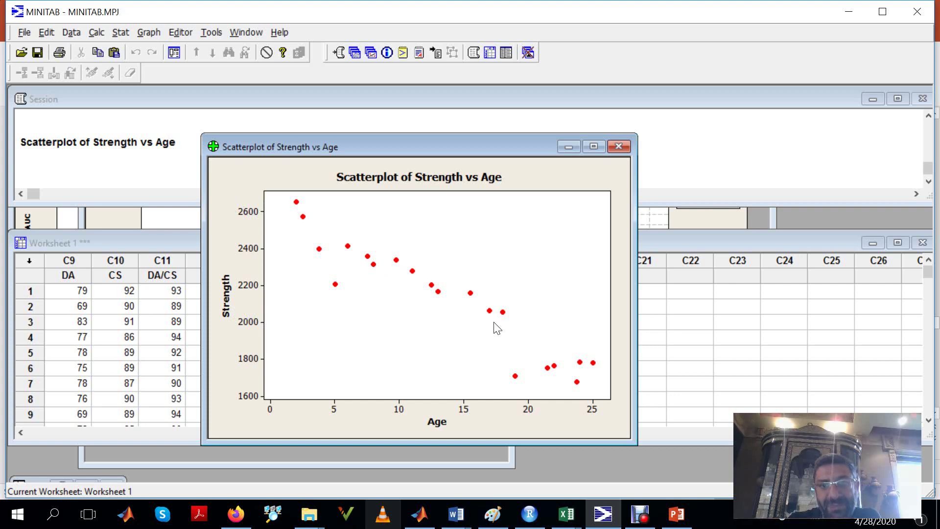
Check exercise 11-12 in the PowerPoint slides, return to Minitab, and close the Strength vs Age scatterplot without saving it separately
{"action": "left_click", "coordinate": [676, 514]}
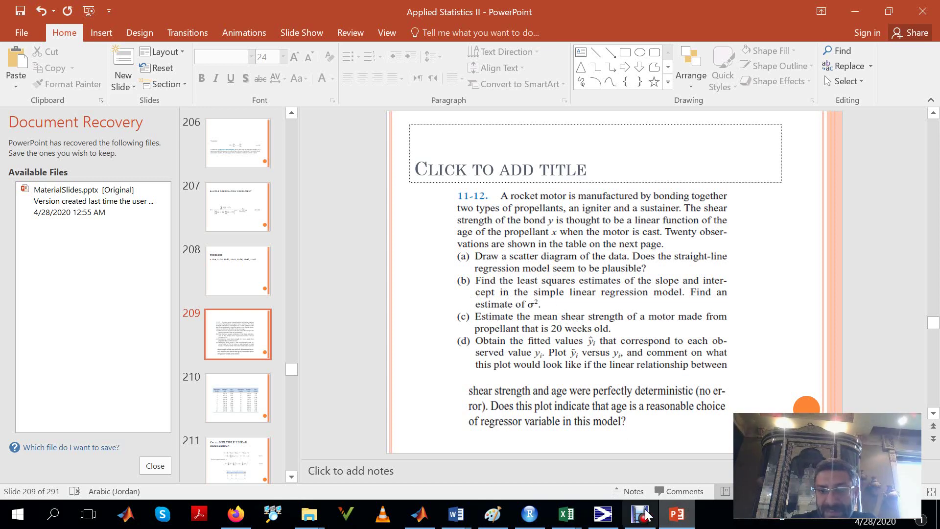
{"action": "left_click", "coordinate": [604, 514]}
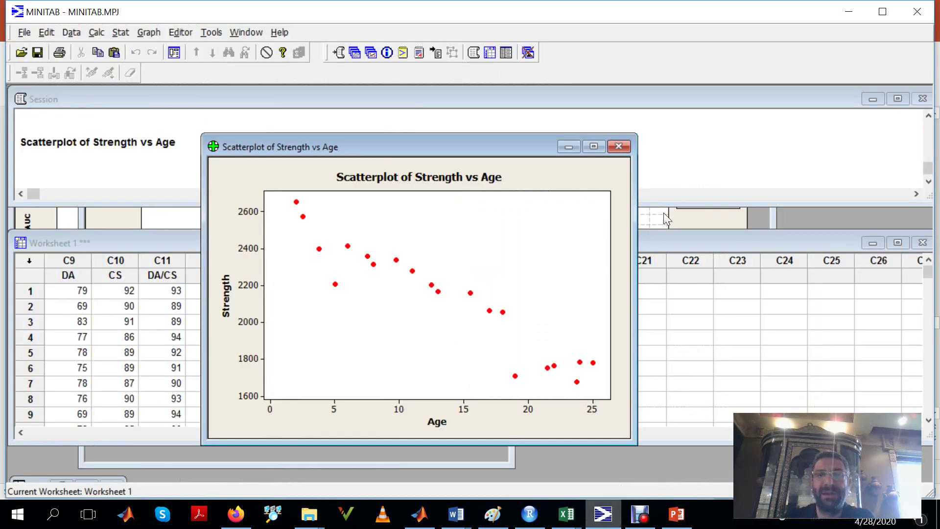
{"action": "left_click", "coordinate": [622, 144]}
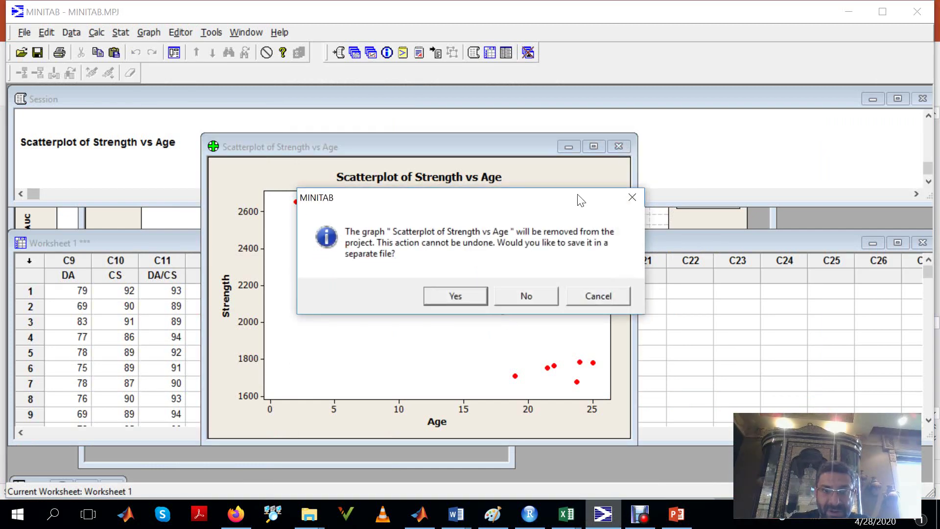
{"action": "left_click", "coordinate": [531, 295]}
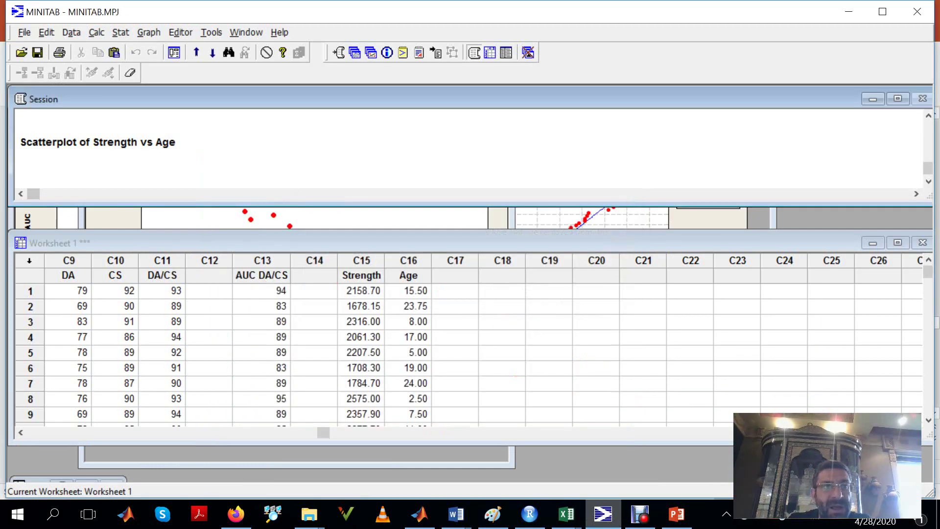
Set up a least squares regression with Strength as the response and Age as the only predictor
{"action": "left_click", "coordinate": [122, 32]}
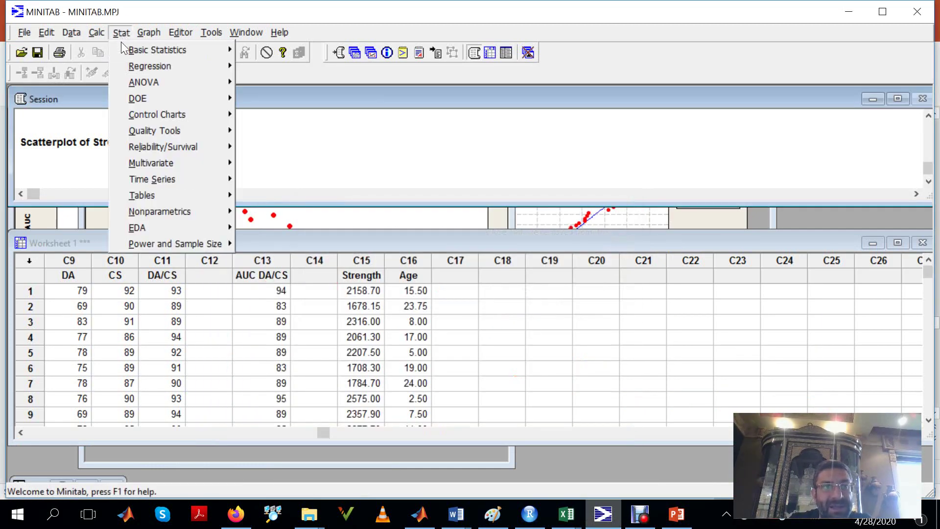
{"action": "mouse_move", "coordinate": [133, 66]}
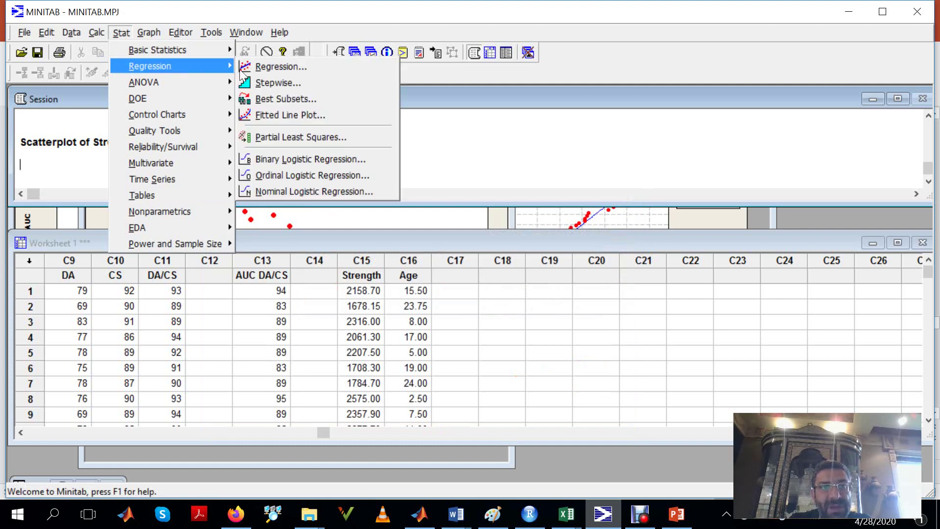
{"action": "left_click", "coordinate": [280, 66]}
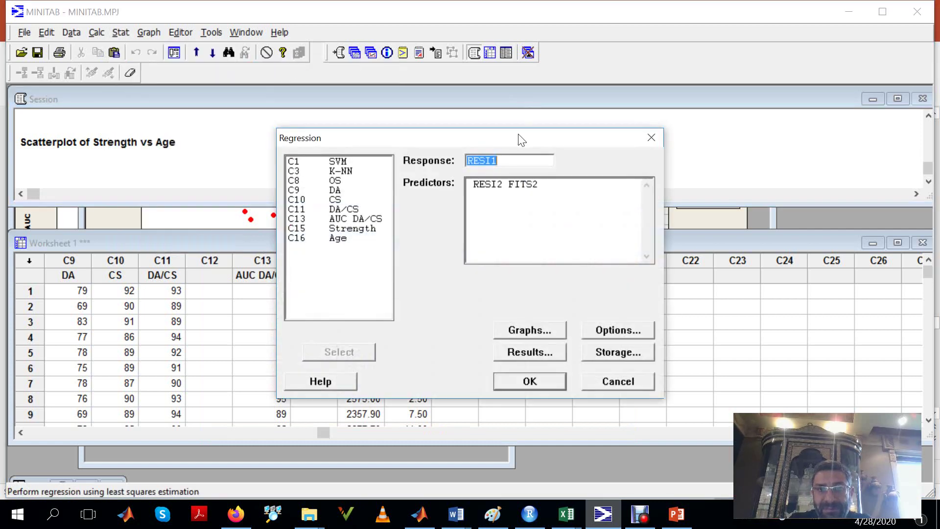
{"action": "left_click_drag", "start_coordinate": [519, 139], "coordinate": [660, 120]}
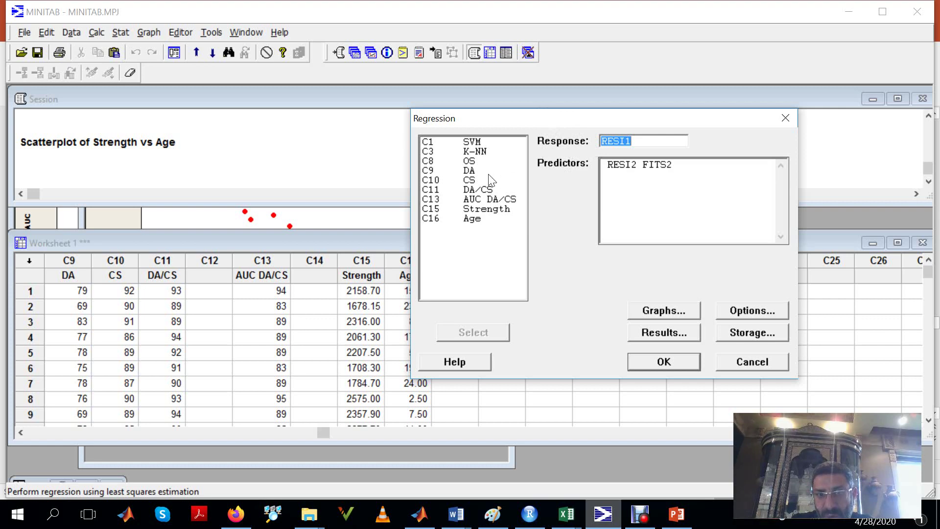
{"action": "double_click", "coordinate": [491, 211]}
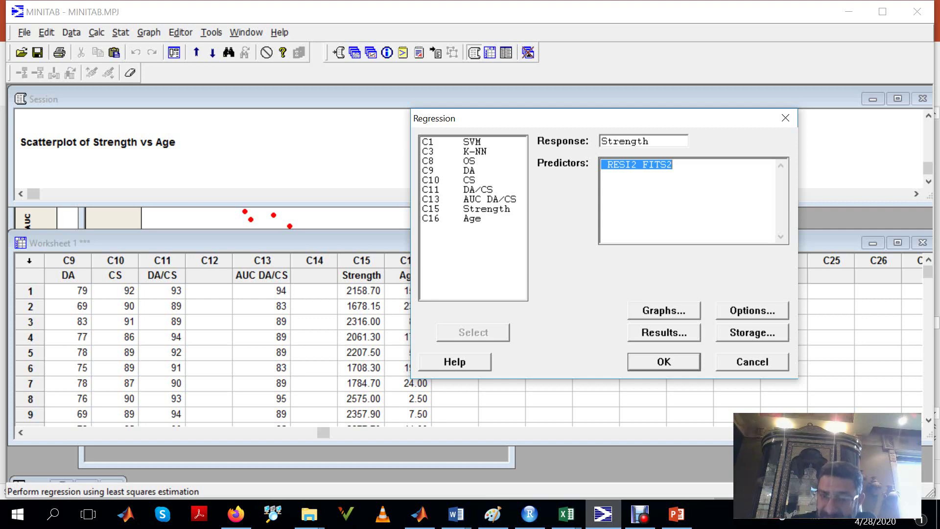
{"action": "double_click", "coordinate": [471, 219]}
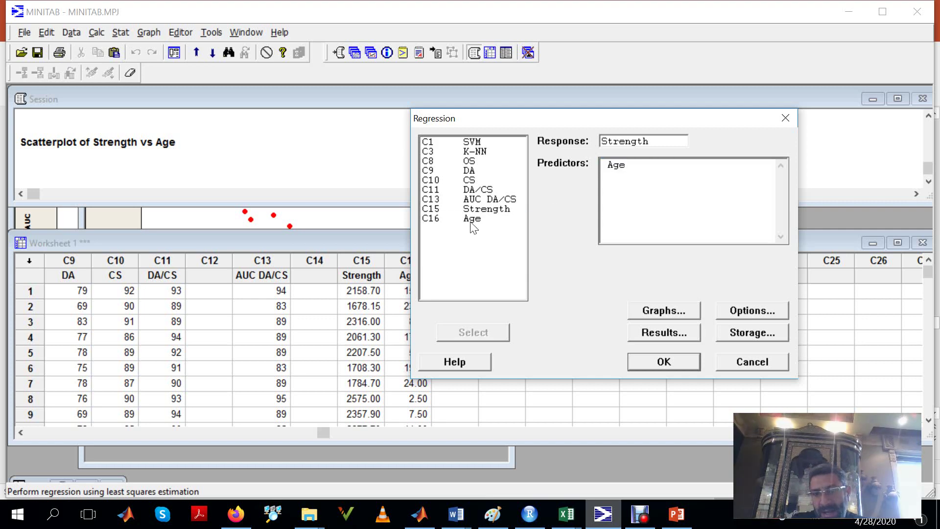
Reread exercise 11-12 in PowerPoint, return to Minitab, and enable Fit intercept in the regression options
{"action": "left_click", "coordinate": [678, 514]}
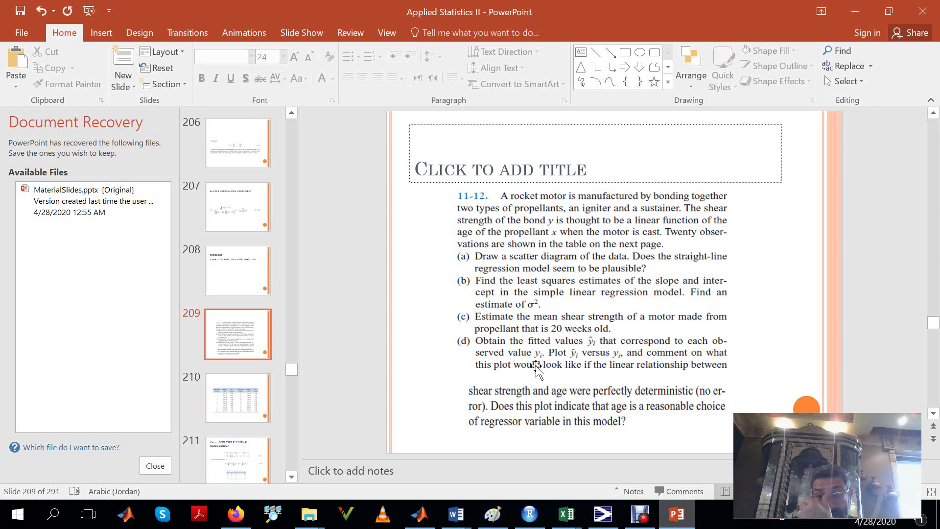
{"action": "left_click", "coordinate": [605, 517]}
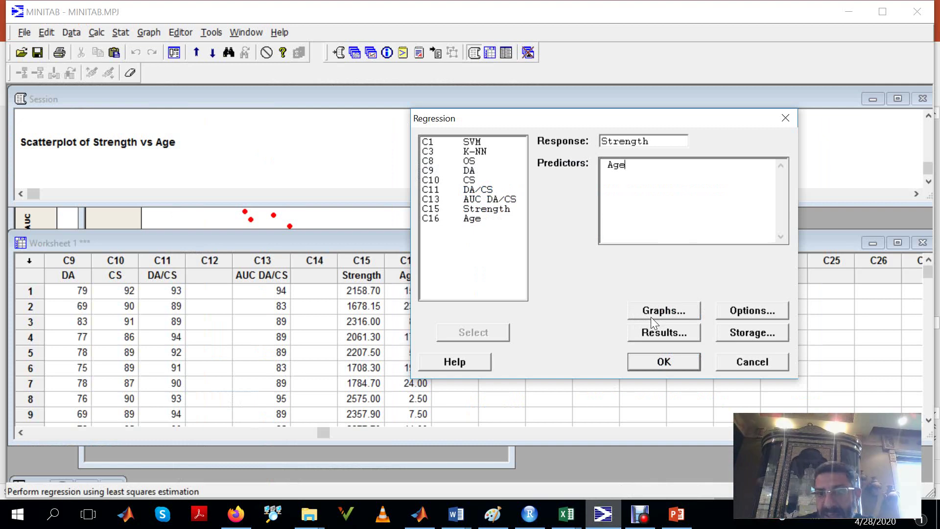
{"action": "left_click", "coordinate": [741, 311]}
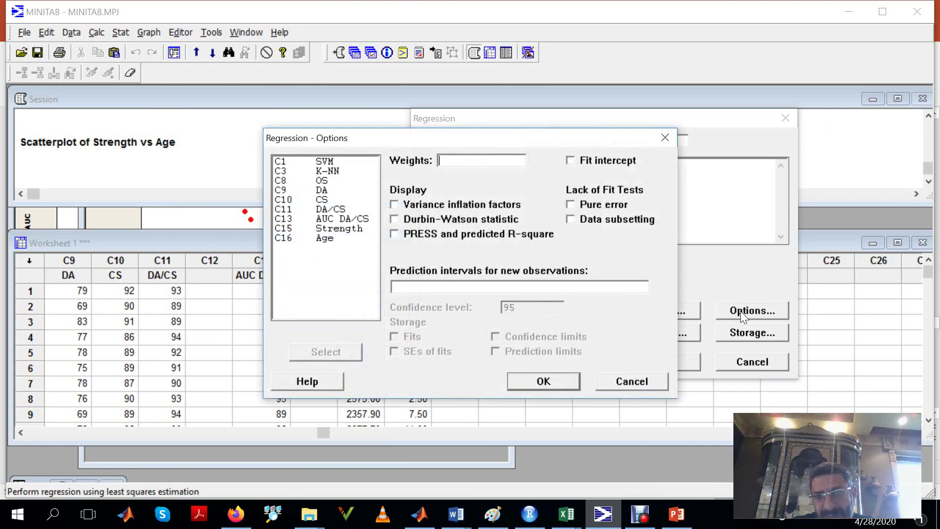
{"action": "left_click", "coordinate": [570, 160]}
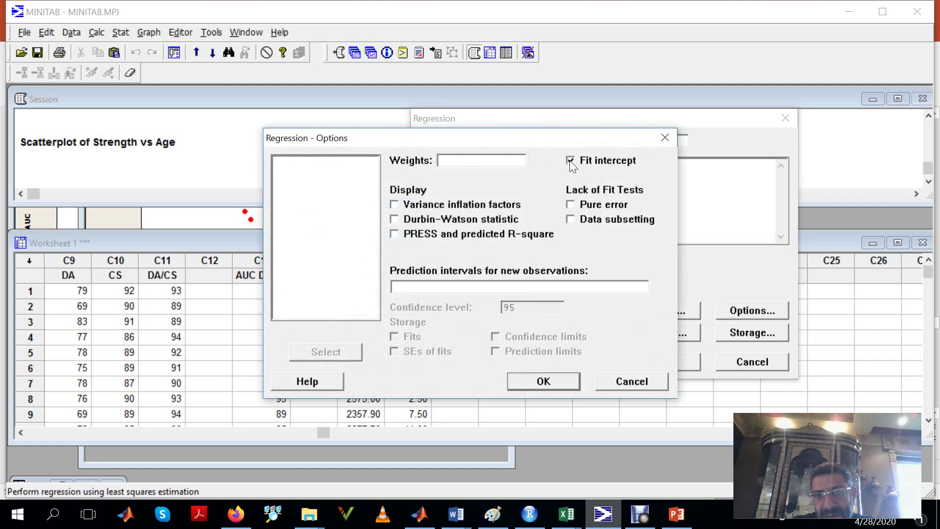
{"action": "left_click", "coordinate": [539, 378]}
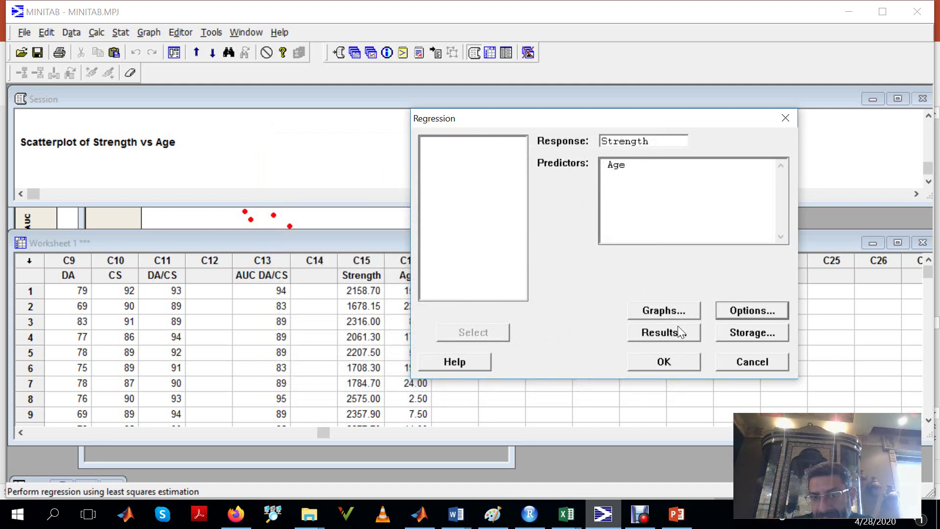
Run the regression of Strength on Age with residuals and fits selected for storage
{"action": "left_click", "coordinate": [735, 333]}
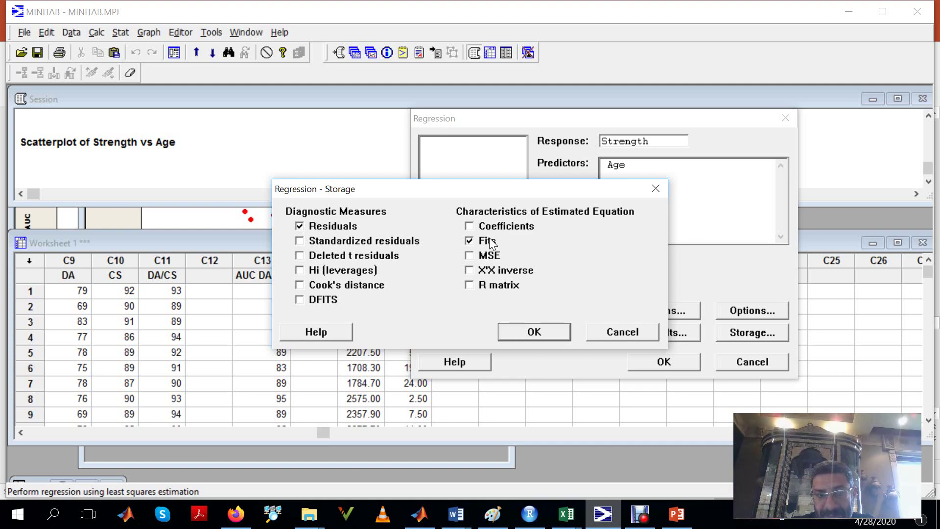
{"action": "left_click", "coordinate": [555, 330]}
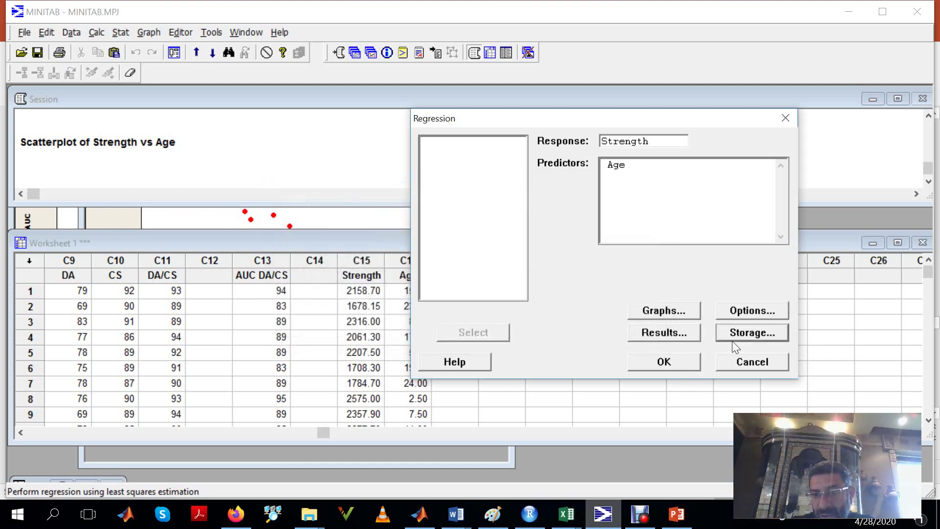
{"action": "left_click", "coordinate": [741, 334]}
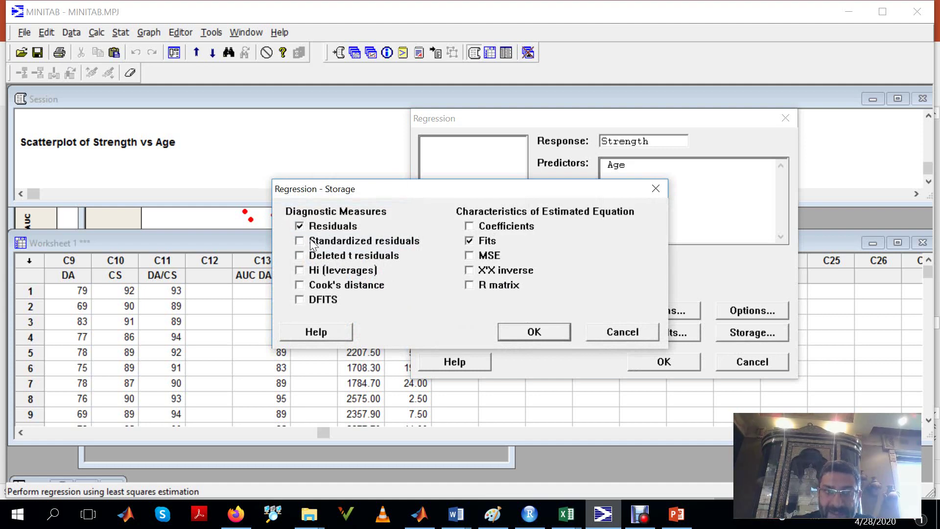
{"action": "left_click", "coordinate": [544, 332]}
{"action": "left_click", "coordinate": [658, 360]}
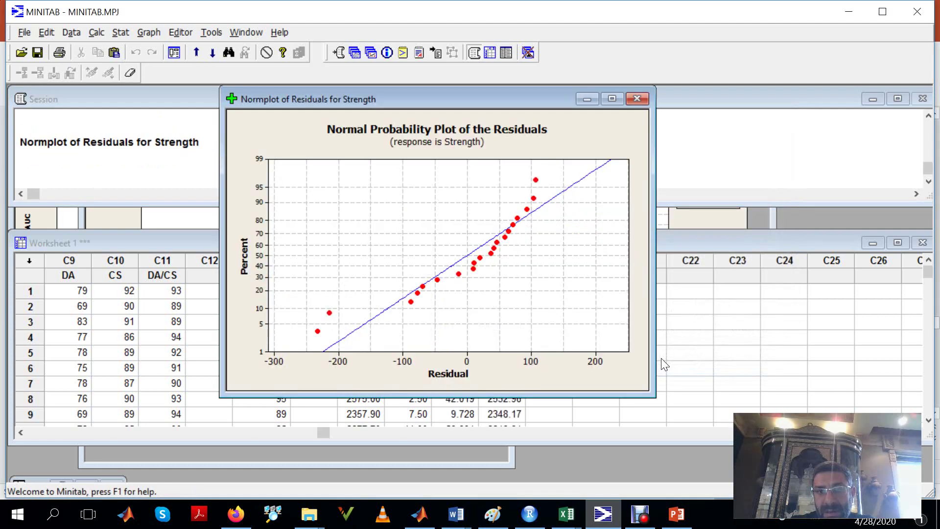
Close the normal probability plot of the Strength residuals without saving it to a separate file
{"action": "left_click", "coordinate": [636, 97]}
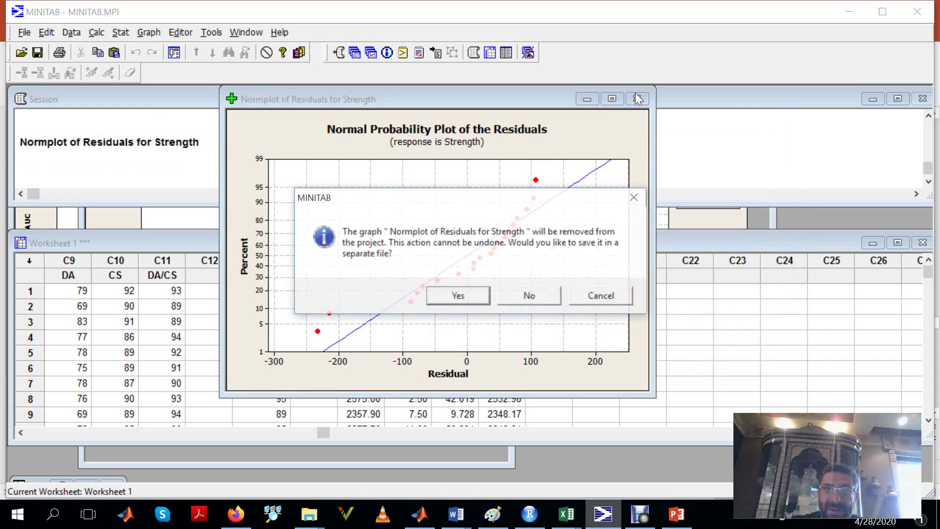
{"action": "left_click", "coordinate": [596, 297]}
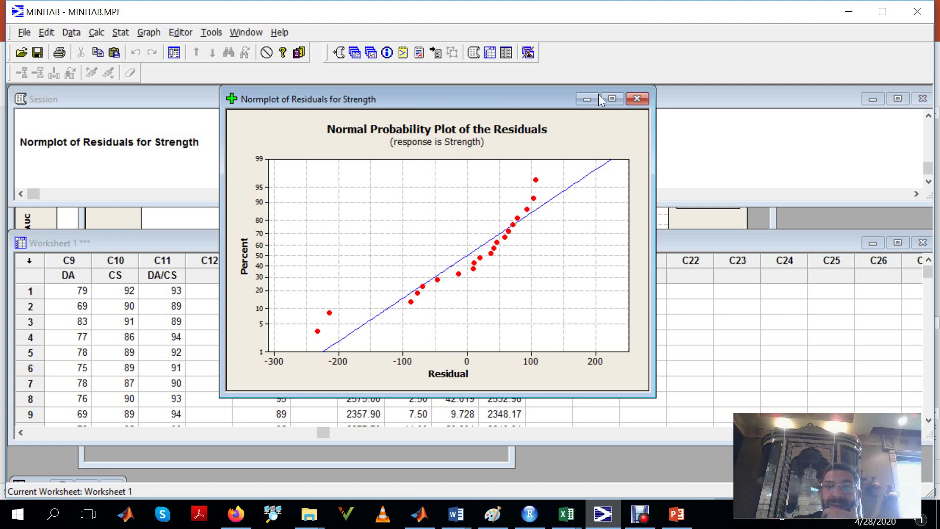
{"action": "left_click", "coordinate": [636, 98]}
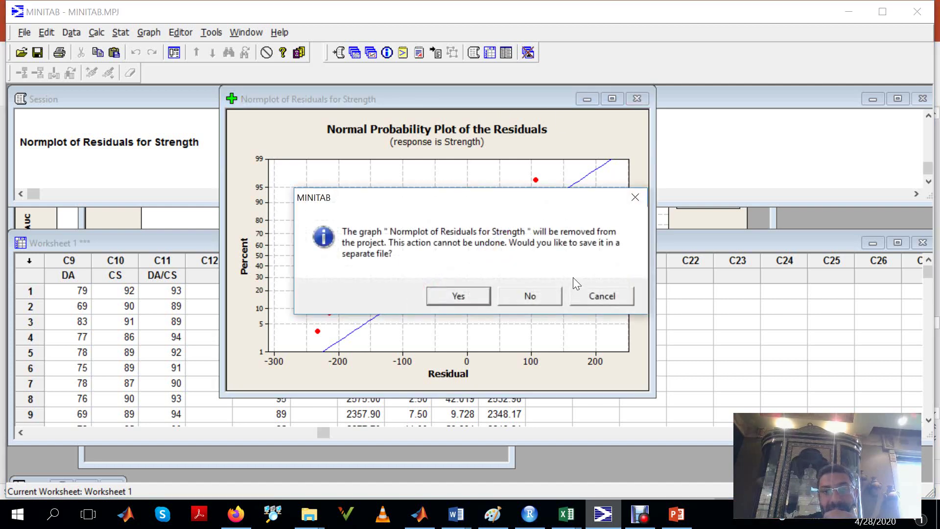
{"action": "left_click", "coordinate": [536, 298]}
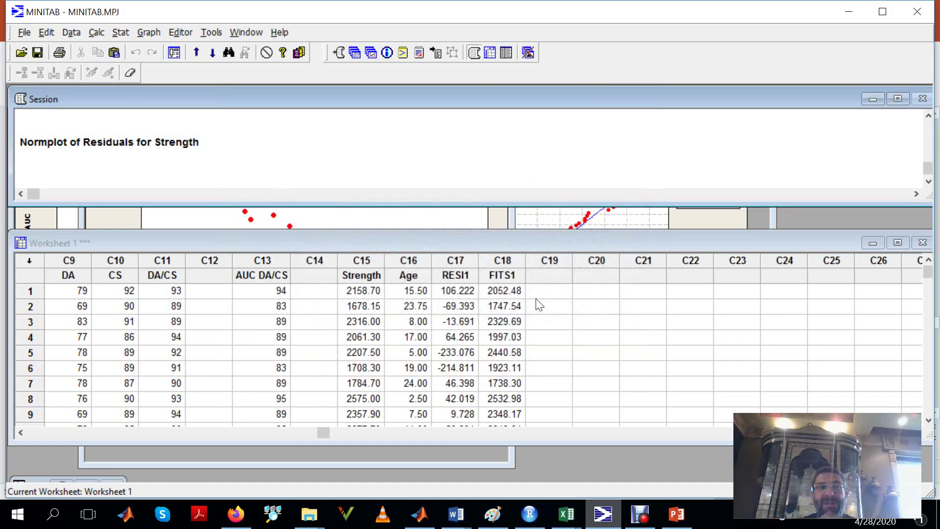
Find the regression equation for Strength in the session output and enlarge the Session window to show more lines
{"action": "left_click", "coordinate": [929, 116]}
{"action": "left_click", "coordinate": [928, 116]}
{"action": "left_click", "coordinate": [929, 116]}
{"action": "left_click", "coordinate": [928, 116]}
{"action": "left_click", "coordinate": [929, 116]}
{"action": "left_click", "coordinate": [928, 116]}
{"action": "left_click", "coordinate": [928, 116]}
{"action": "left_click", "coordinate": [928, 116]}
{"action": "left_click", "coordinate": [928, 116]}
{"action": "left_click", "coordinate": [928, 116]}
{"action": "left_click", "coordinate": [928, 116]}
{"action": "left_click", "coordinate": [928, 116]}
{"action": "left_click", "coordinate": [929, 116]}
{"action": "left_click", "coordinate": [928, 116]}
{"action": "left_click", "coordinate": [928, 116]}
{"action": "left_click", "coordinate": [929, 116]}
{"action": "left_click", "coordinate": [929, 116]}
{"action": "left_click", "coordinate": [928, 116]}
{"action": "left_click", "coordinate": [928, 116]}
{"action": "left_click", "coordinate": [928, 116]}
{"action": "left_click", "coordinate": [928, 116]}
{"action": "left_click", "coordinate": [928, 116]}
{"action": "left_click", "coordinate": [929, 116]}
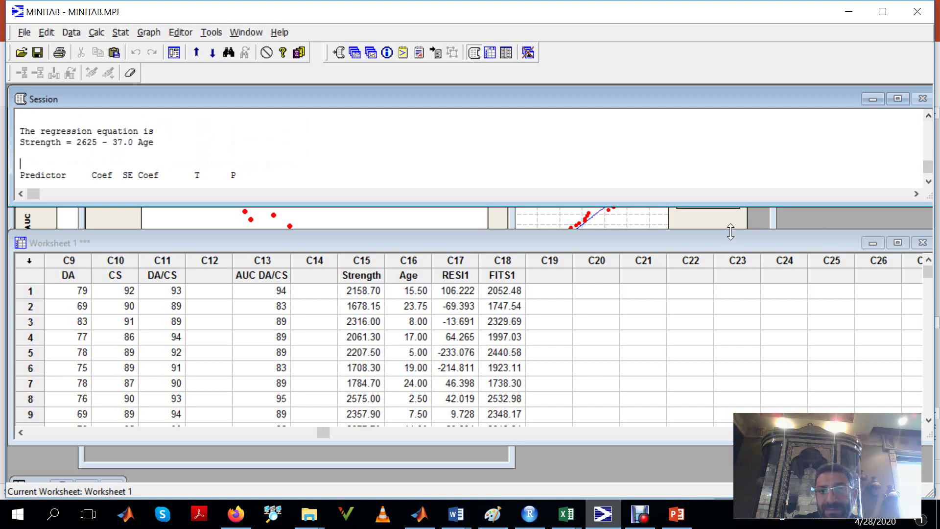
{"action": "left_click_drag", "start_coordinate": [748, 205], "coordinate": [751, 235]}
Switch to PowerPoint, review the Minitab regression output example in Table 11-2 on slide 193, and return to Minitab
{"action": "left_click", "coordinate": [674, 518]}
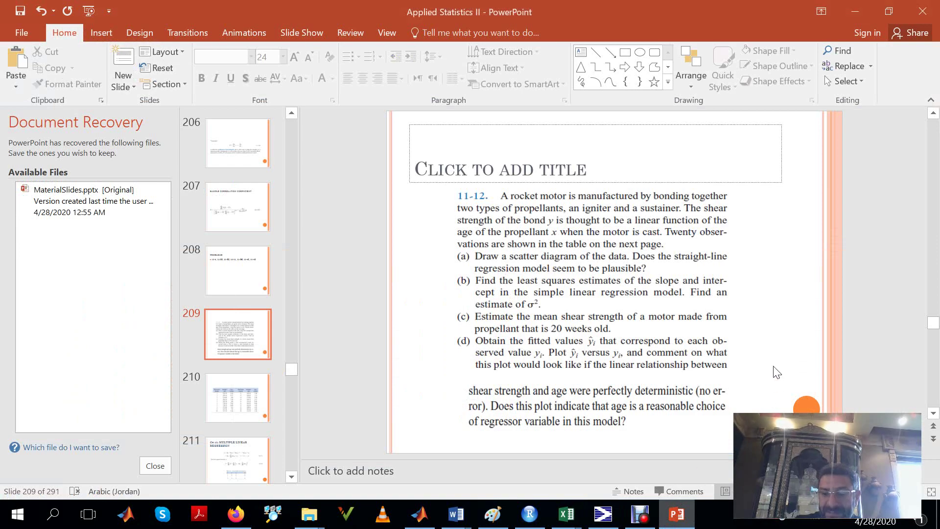
{"action": "scroll", "coordinate": [777, 373], "scroll_direction": "up", "scroll_amount": 7}
{"action": "scroll", "coordinate": [774, 367], "scroll_direction": "up", "scroll_amount": 12}
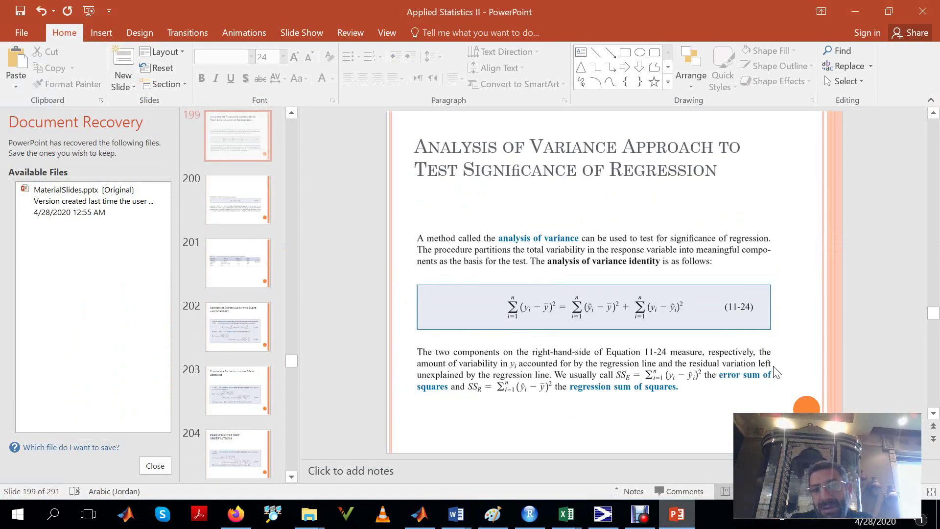
{"action": "scroll", "coordinate": [774, 367], "scroll_direction": "down", "scroll_amount": 3}
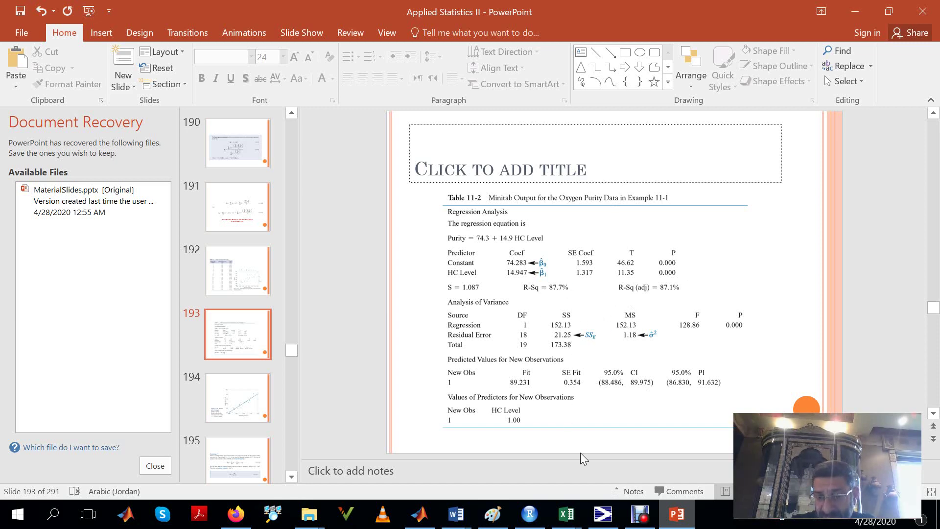
{"action": "left_click", "coordinate": [606, 520]}
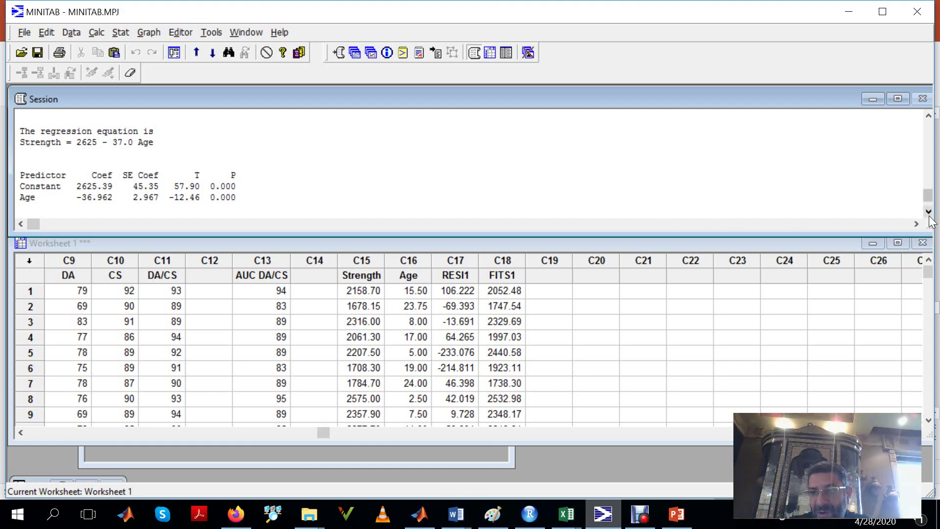
Examine the coefficient table and the S and R-Sq values of the Strength regression in the session output
{"action": "scroll", "coordinate": [929, 218], "scroll_direction": "down", "scroll_amount": 1}
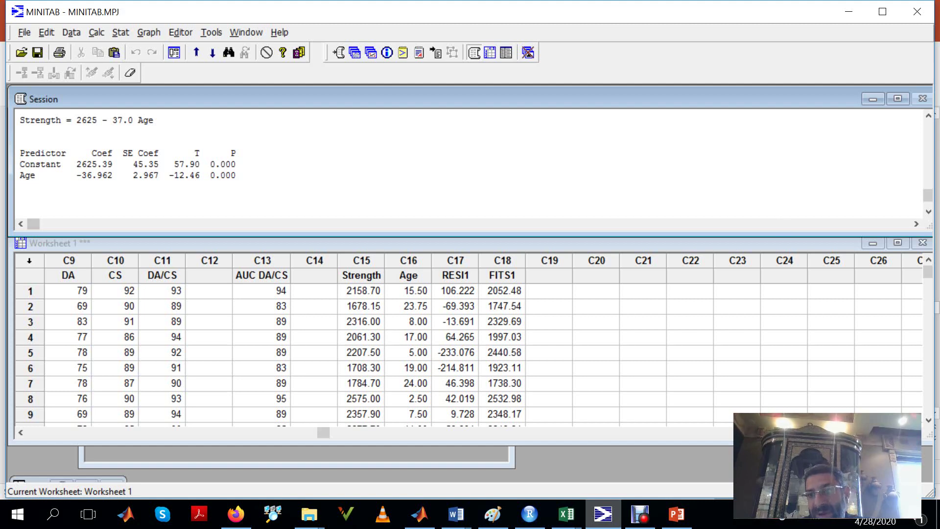
{"action": "left_click", "coordinate": [928, 212]}
{"action": "left_click", "coordinate": [928, 212]}
{"action": "left_click", "coordinate": [928, 213]}
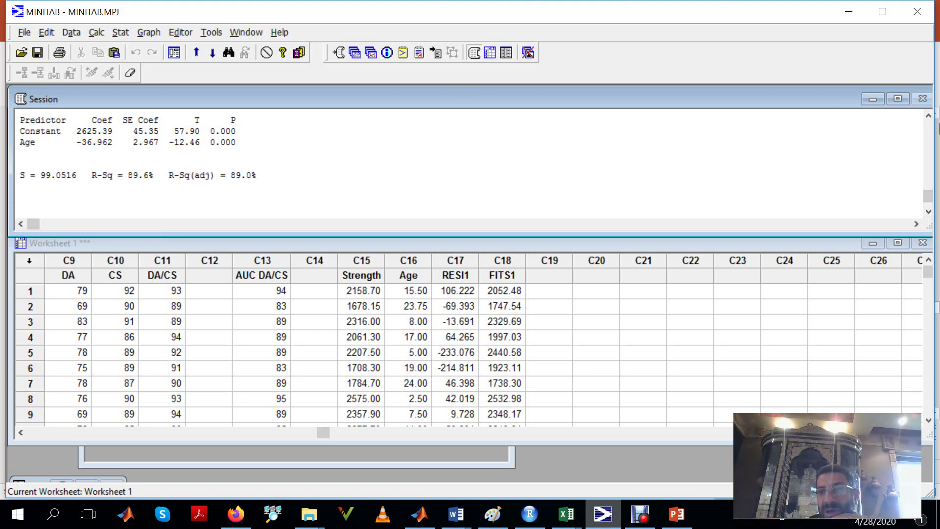
{"action": "left_click", "coordinate": [928, 116]}
{"action": "left_click", "coordinate": [928, 117]}
{"action": "left_click", "coordinate": [928, 117]}
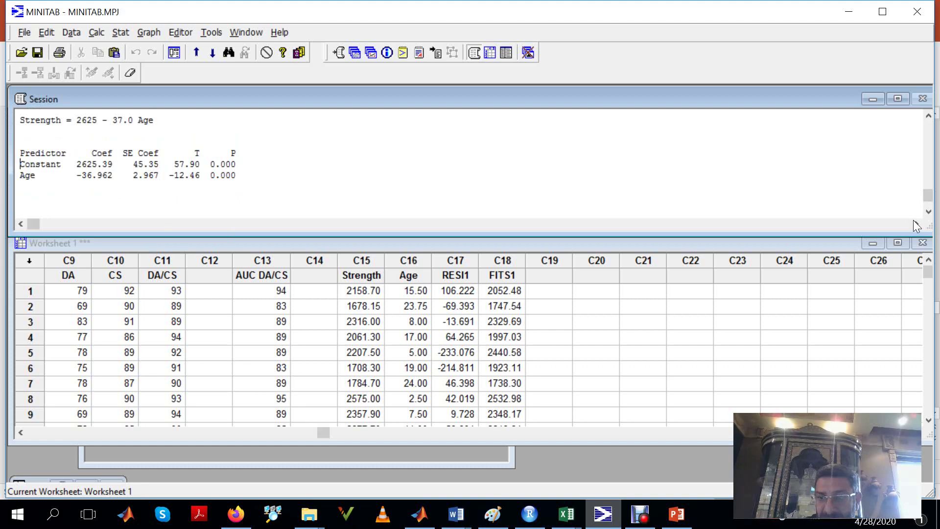
Review the regression equation, coefficient table and S and R-Sq line of the Strength versus Age regression in the session output
{"action": "left_click", "coordinate": [928, 213]}
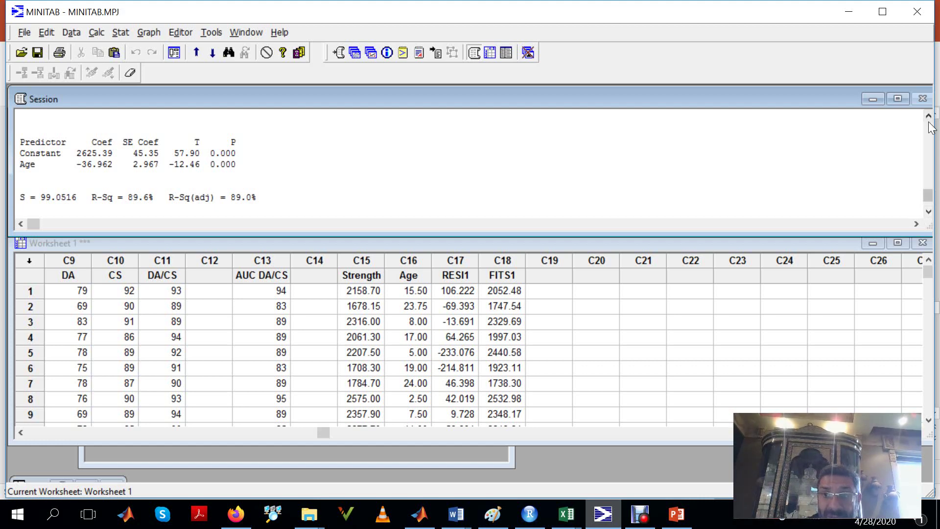
{"action": "scroll", "coordinate": [930, 128], "scroll_direction": "up", "scroll_amount": 9}
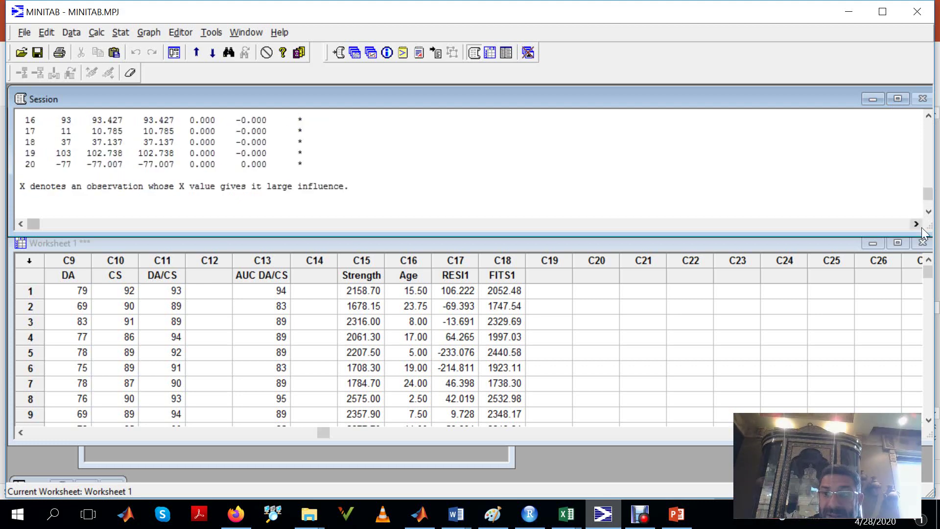
{"action": "left_click", "coordinate": [928, 212]}
{"action": "left_click", "coordinate": [928, 211]}
{"action": "left_click", "coordinate": [928, 212]}
{"action": "left_click", "coordinate": [928, 211]}
{"action": "left_click", "coordinate": [929, 212]}
{"action": "left_click", "coordinate": [928, 212]}
{"action": "left_click", "coordinate": [928, 211]}
{"action": "left_click", "coordinate": [928, 212]}
{"action": "left_click", "coordinate": [929, 212]}
{"action": "left_click", "coordinate": [929, 212]}
{"action": "left_click", "coordinate": [928, 212]}
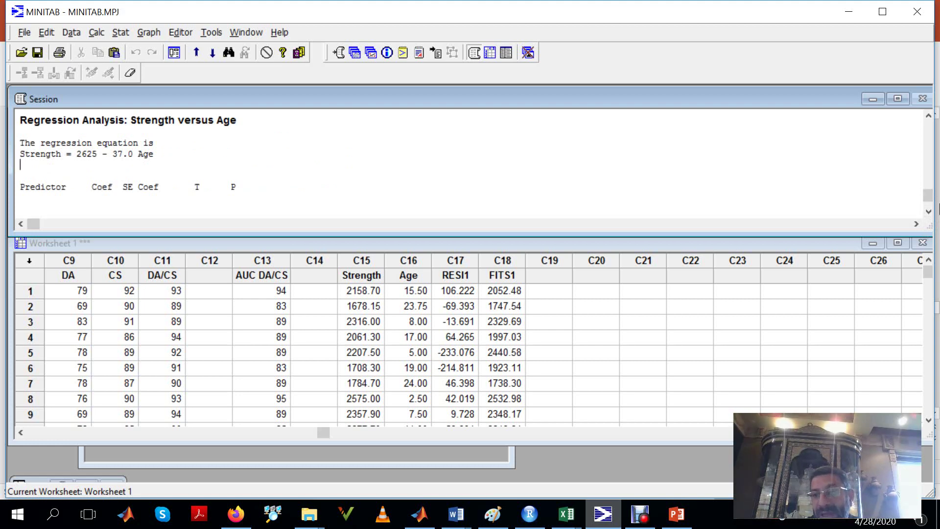
{"action": "left_click", "coordinate": [928, 212]}
{"action": "left_click", "coordinate": [928, 212]}
{"action": "left_click", "coordinate": [928, 212]}
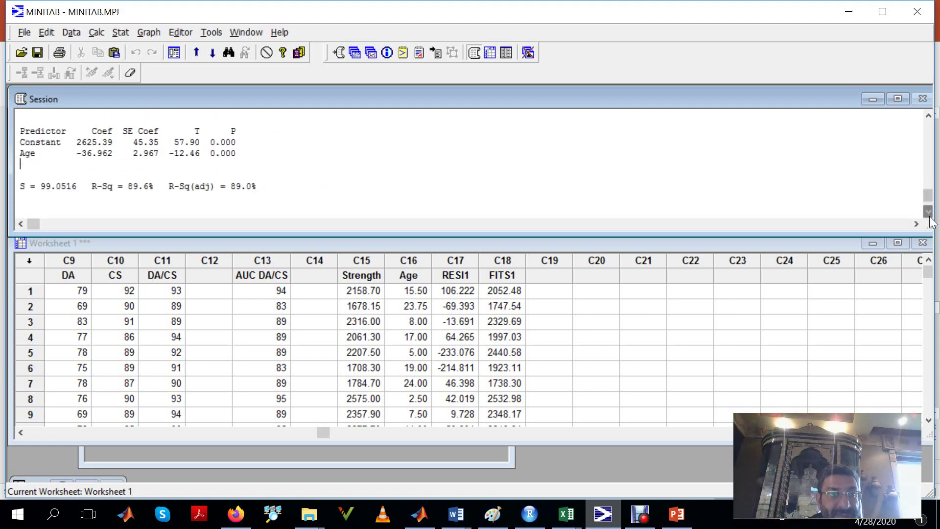
Examine the Analysis of Variance table of the Strength versus Age regression alongside its R-Sq value
{"action": "left_click_drag", "start_coordinate": [930, 218], "coordinate": [927, 217]}
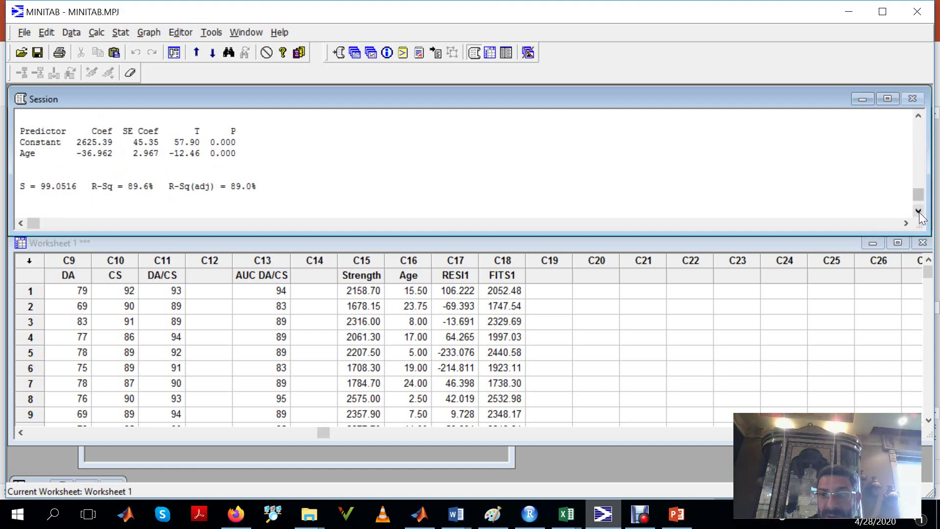
{"action": "left_click", "coordinate": [919, 211]}
{"action": "left_click", "coordinate": [918, 212]}
{"action": "left_click", "coordinate": [918, 212]}
{"action": "left_click", "coordinate": [919, 211]}
{"action": "left_click", "coordinate": [918, 211]}
{"action": "left_click", "coordinate": [918, 211]}
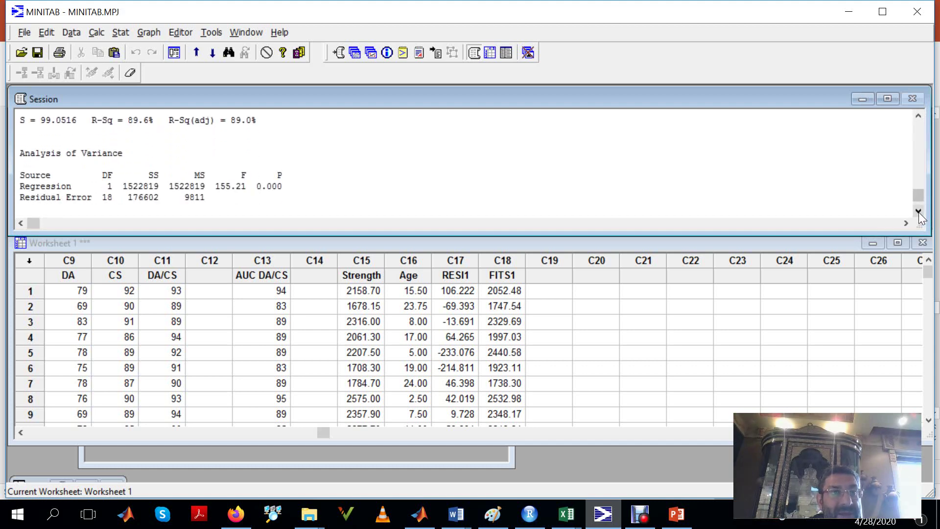
{"action": "left_click", "coordinate": [919, 212]}
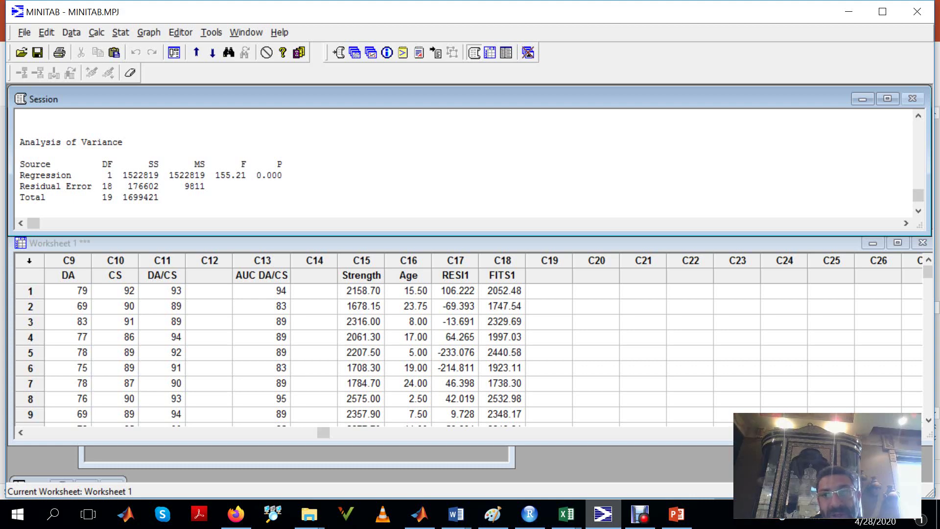
{"action": "left_click", "coordinate": [918, 117]}
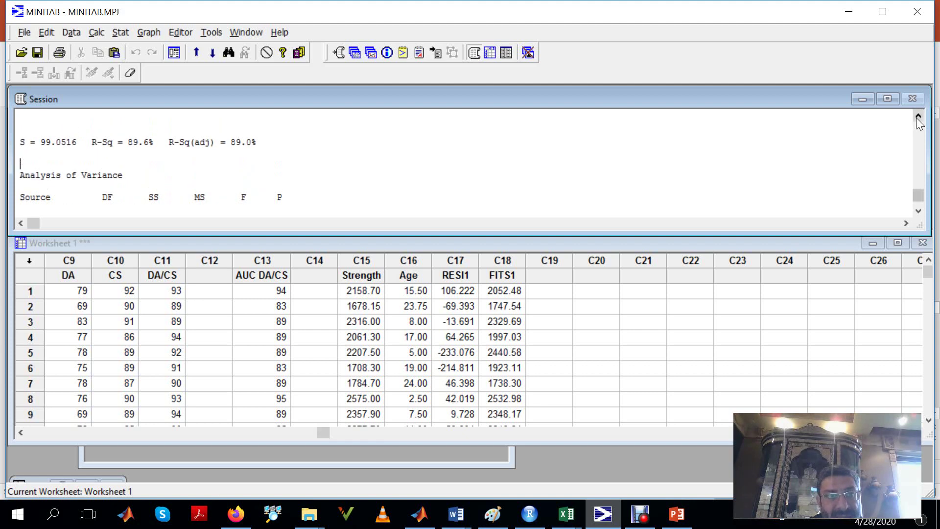
{"action": "left_click", "coordinate": [918, 211]}
{"action": "left_click", "coordinate": [918, 211]}
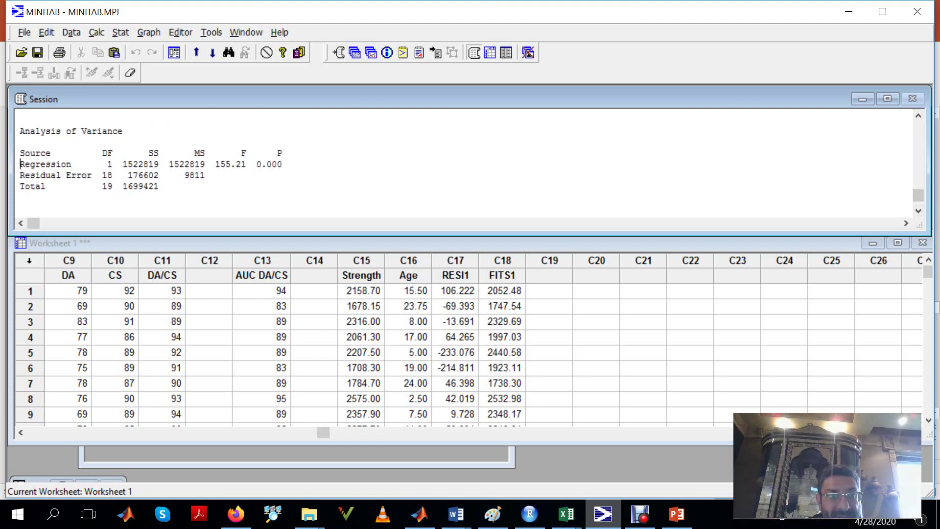
Try to copy the regression sum of squares from the Analysis of Variance table, and start a formula in cell D14 of Excel's Book1
{"action": "left_click_drag", "start_coordinate": [122, 163], "coordinate": [169, 164]}
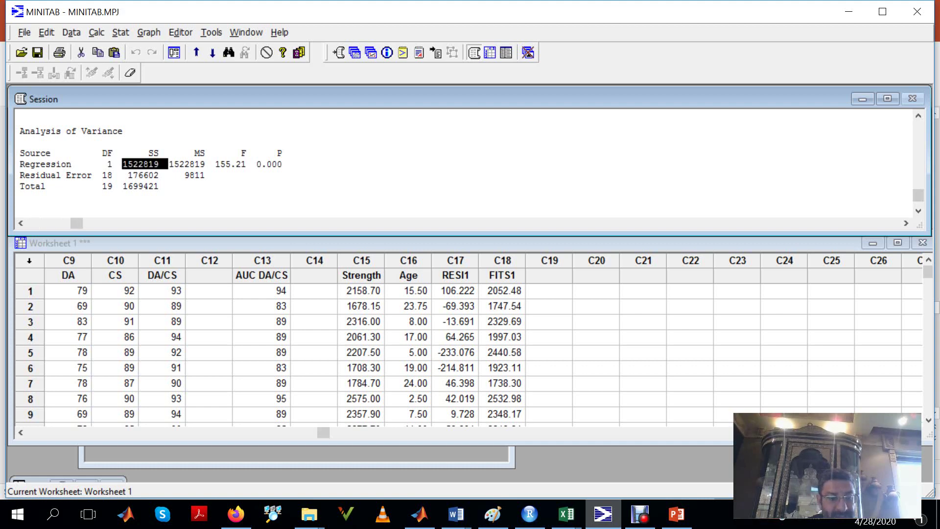
{"action": "type", "text": "C"}
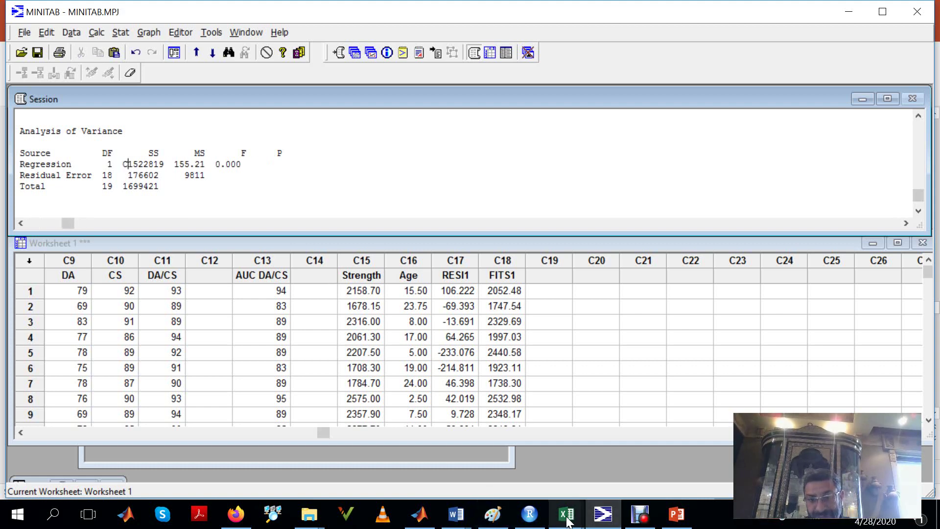
{"action": "mouse_move", "coordinate": [567, 521]}
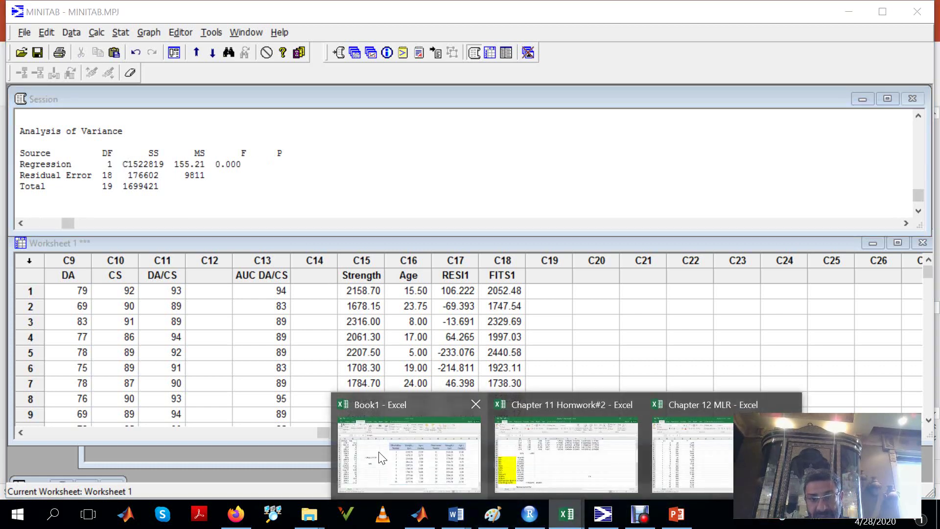
{"action": "left_click", "coordinate": [383, 459]}
{"action": "key", "text": "ctrl+a"}
{"action": "key", "text": "ctrl+c"}
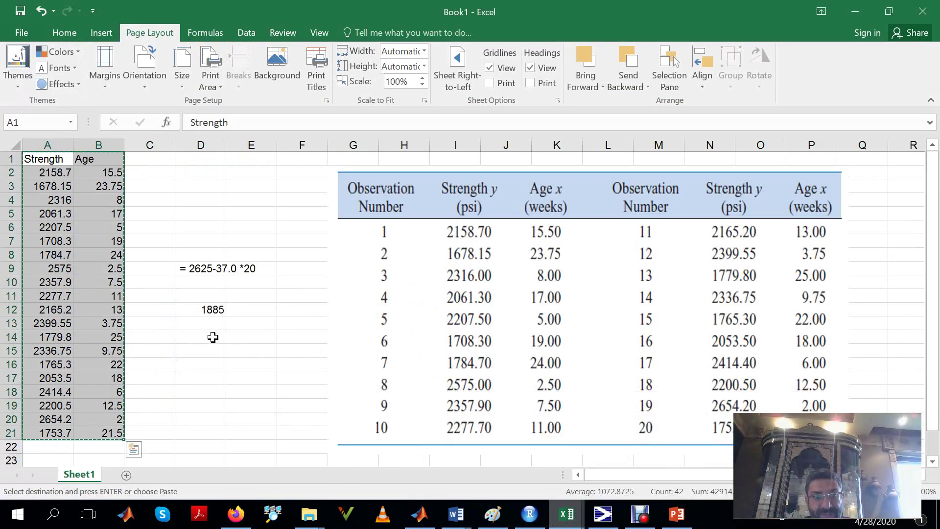
{"action": "left_click", "coordinate": [213, 337]}
{"action": "type", "text": "="}
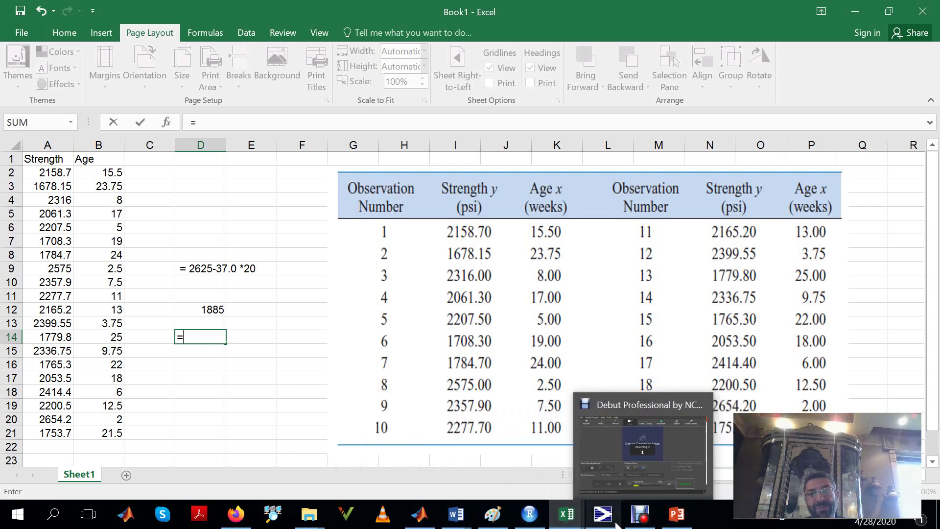
Return to Minitab, remove the stray C from the Regression row and try again to copy its sum of squares
{"action": "left_click", "coordinate": [603, 514]}
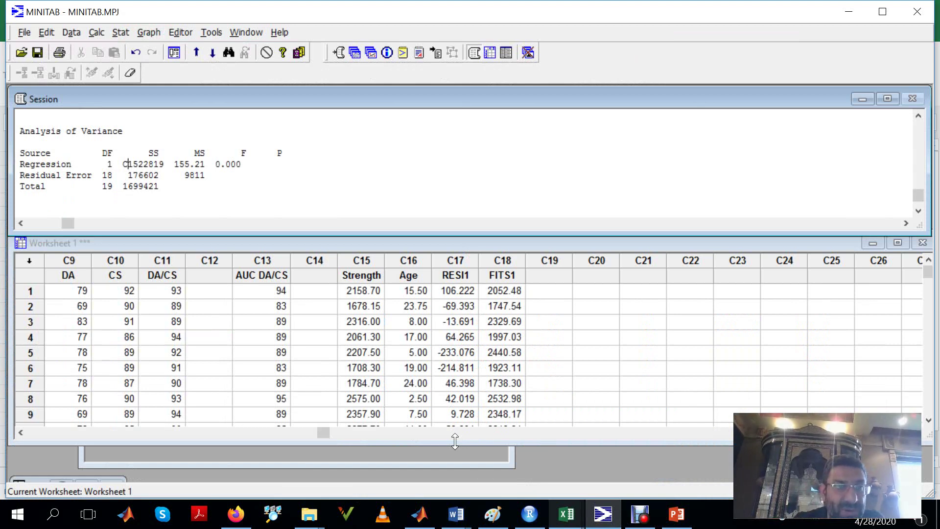
{"action": "key", "text": "BackSpace"}
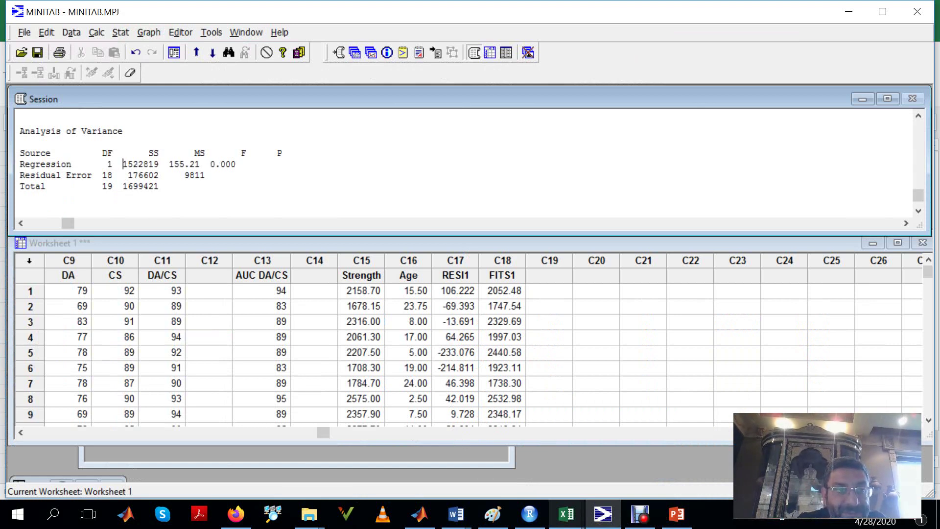
{"action": "double_click", "coordinate": [138, 164]}
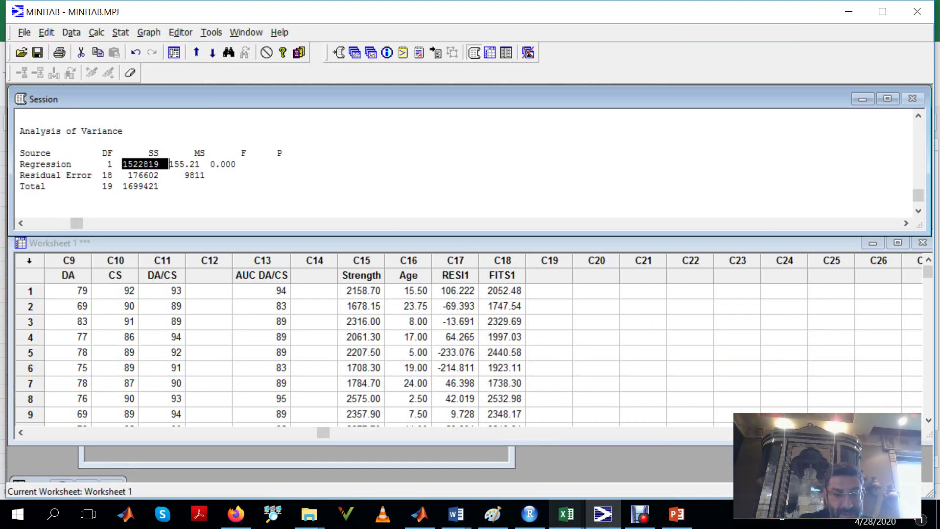
{"action": "type", "text": "C"}
{"action": "key", "text": "BackSpace"}
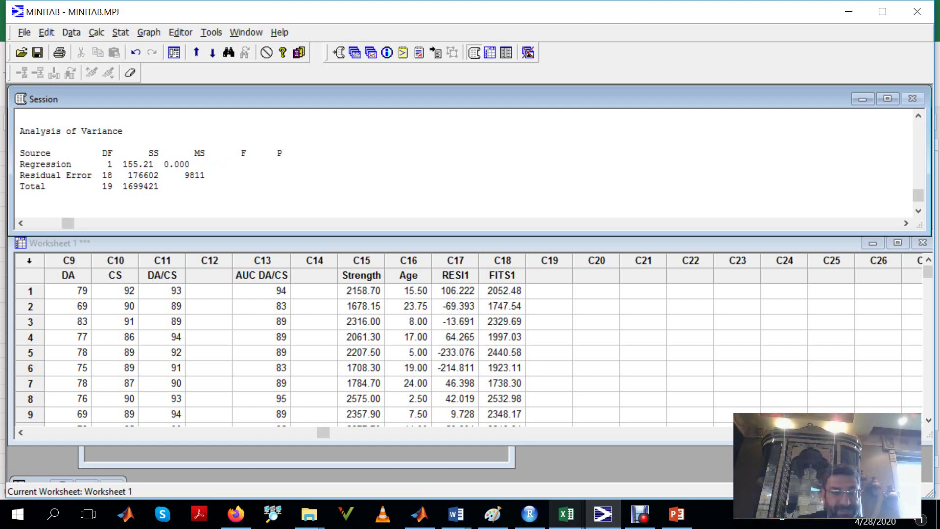
Copy 155.21 from the Regression row and extend the formula in Excel cell D14 to =155.21 /
{"action": "double_click", "coordinate": [142, 164]}
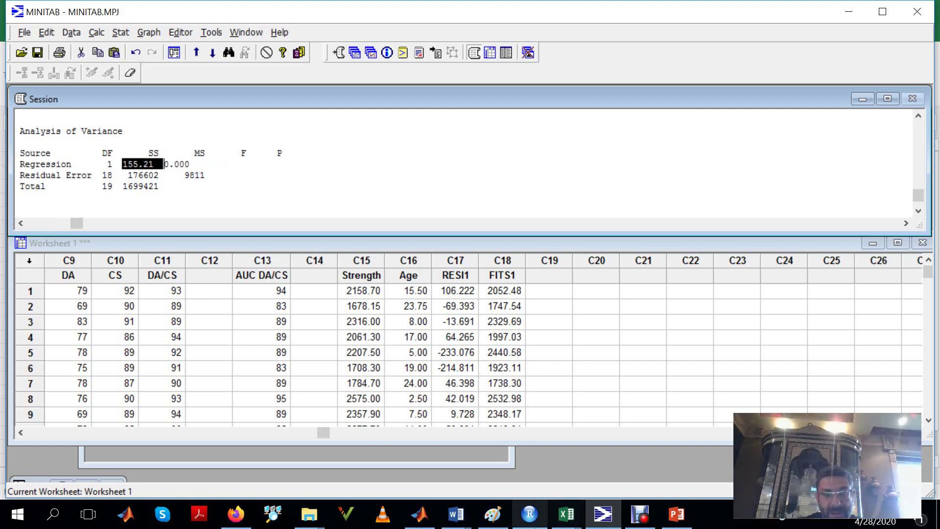
{"action": "mouse_move", "coordinate": [570, 523]}
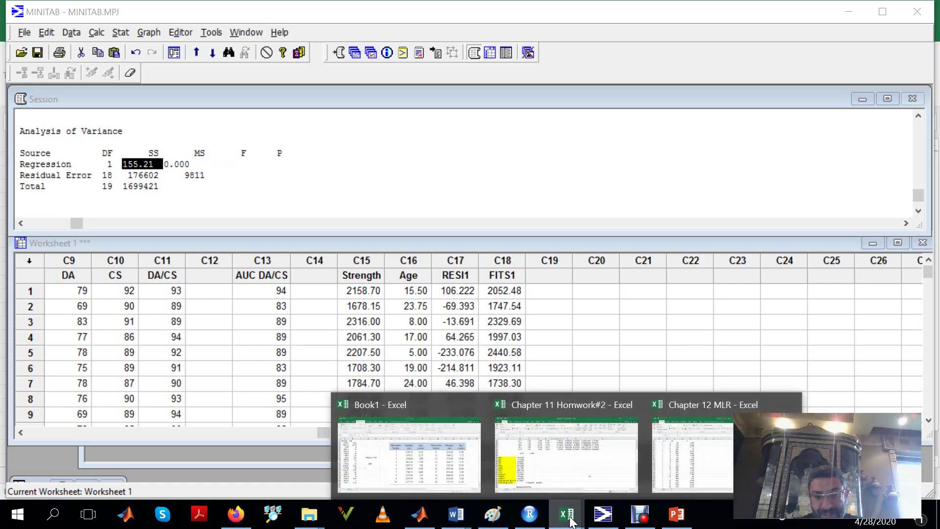
{"action": "mouse_move", "coordinate": [364, 467]}
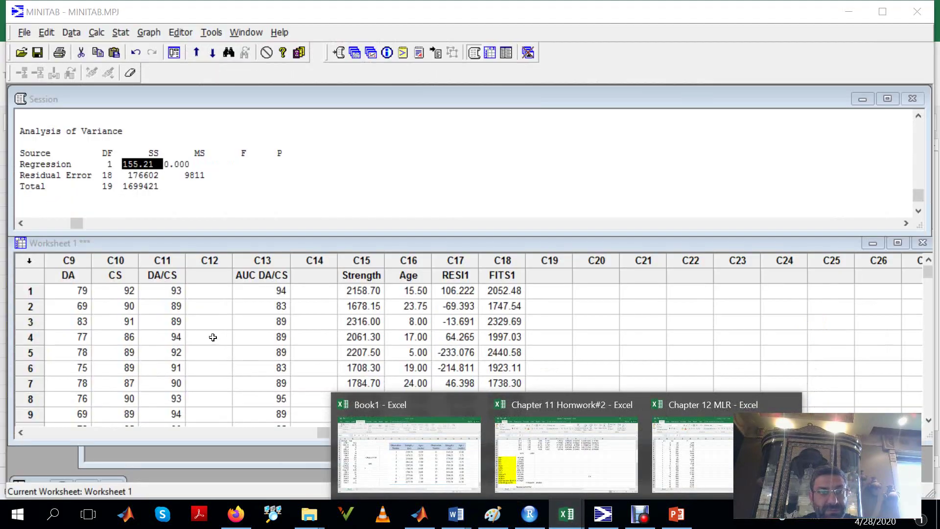
{"action": "left_click", "coordinate": [376, 469]}
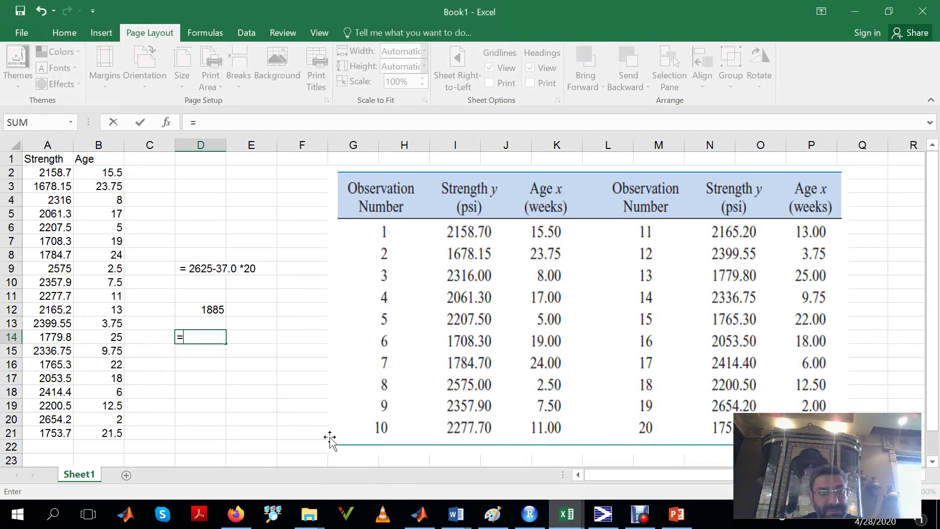
{"action": "type", "text": "155.21"}
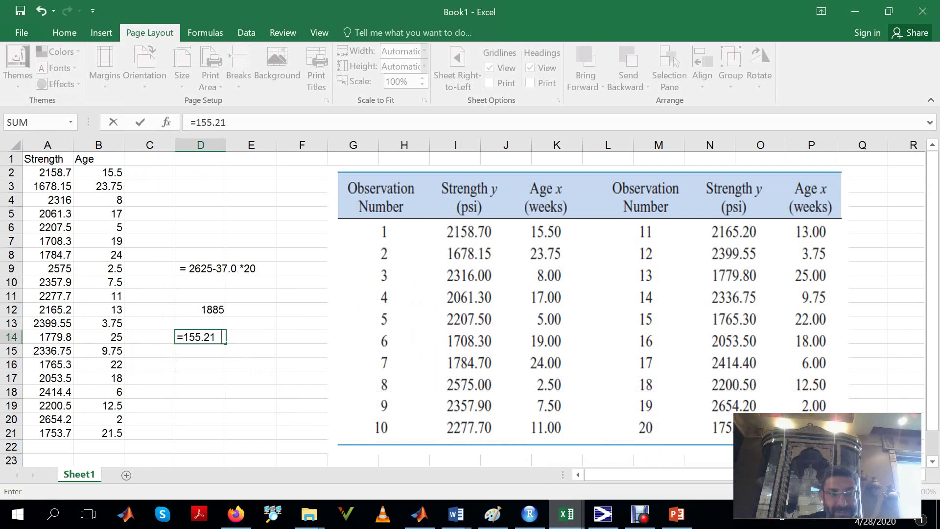
{"action": "type", "text": "  /"}
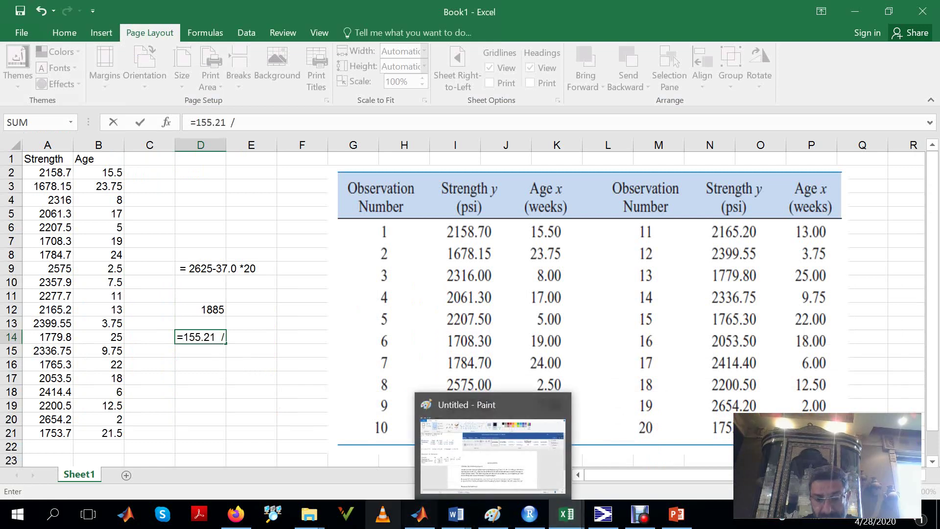
Copy the total sum of squares from Minitab and complete the formula in Excel cell D14 as =155.21 /1699421
{"action": "left_click", "coordinate": [603, 514]}
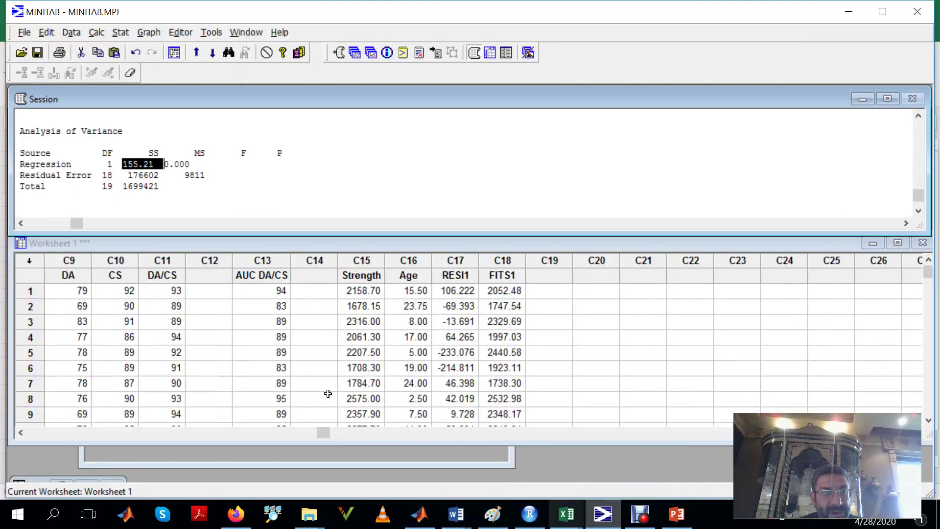
{"action": "double_click", "coordinate": [140, 186]}
{"action": "key", "text": "ctrl+c"}
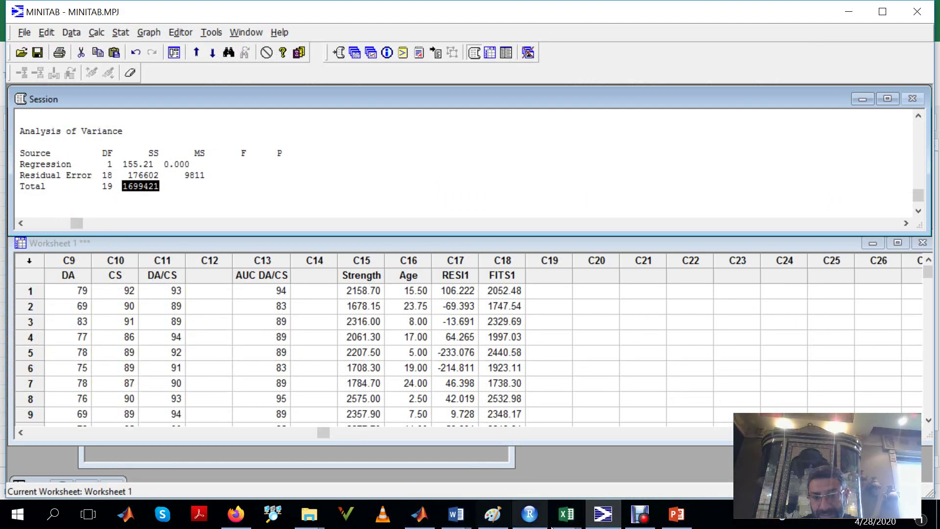
{"action": "mouse_move", "coordinate": [567, 523]}
{"action": "left_click", "coordinate": [379, 480]}
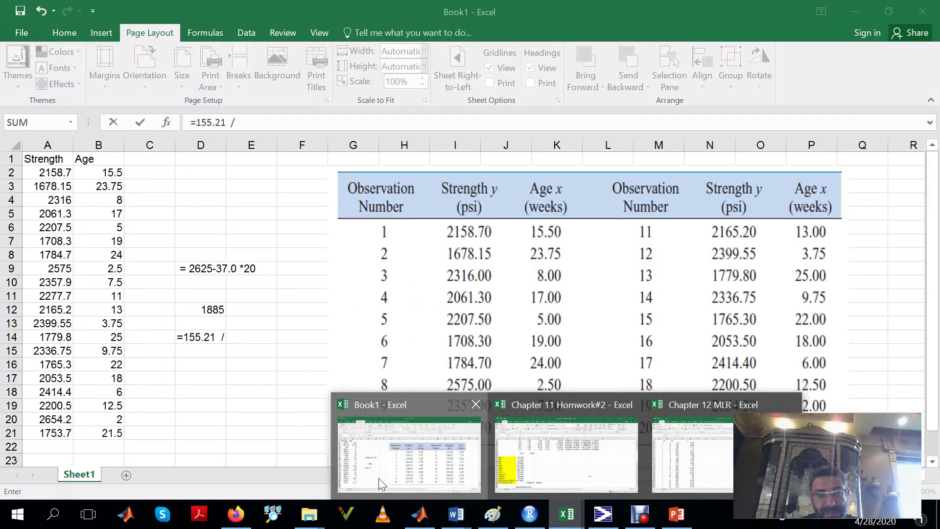
{"action": "key", "text": "ctrl+v"}
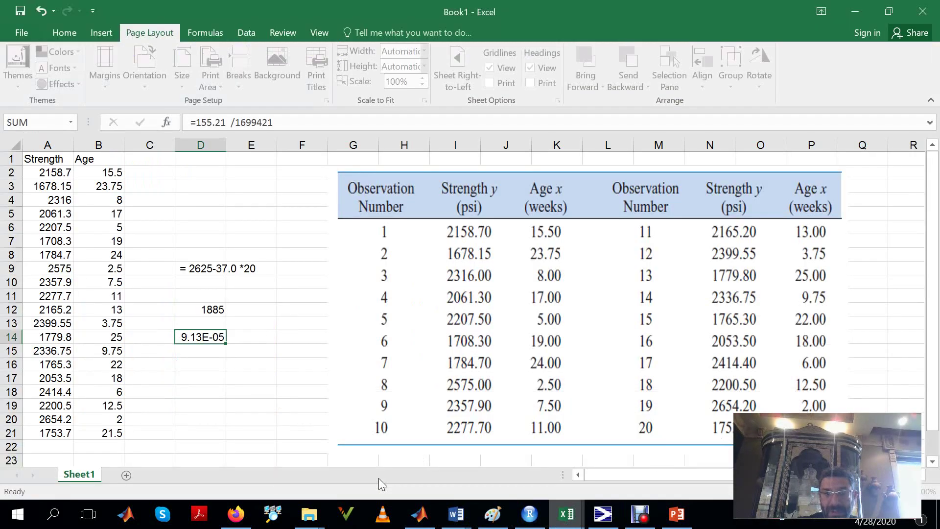
{"action": "key", "text": "Return"}
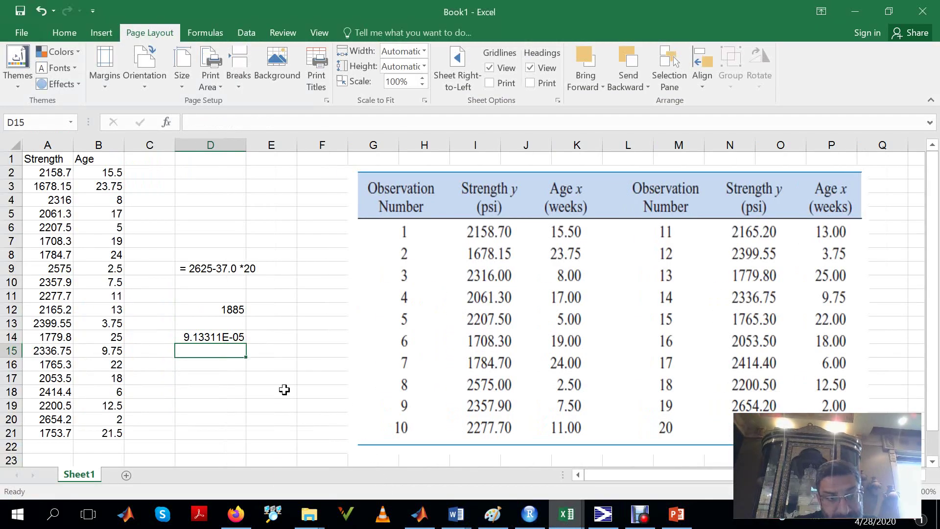
Clear the division formula in cell D14 and start a new formula there with an equals sign
{"action": "left_click", "coordinate": [208, 337]}
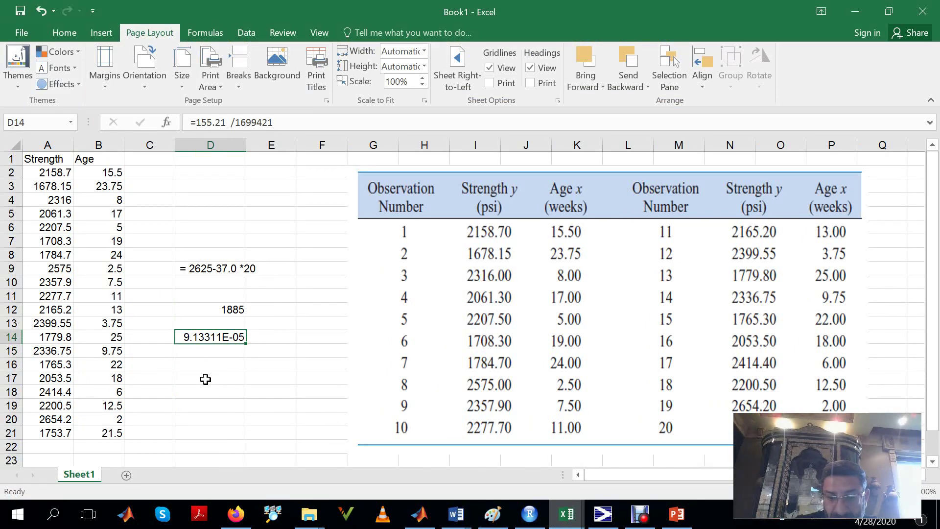
{"action": "key", "text": "BackSpace"}
{"action": "type", "text": "="}
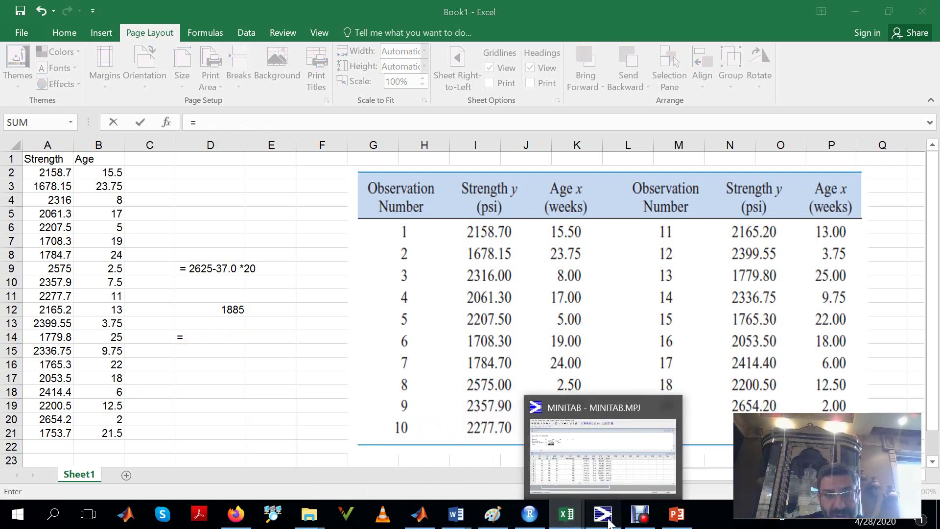
Return to Minitab, select the session output from the altered Analysis of Variance table up into the earlier observation table, and delete it
{"action": "left_click", "coordinate": [610, 523]}
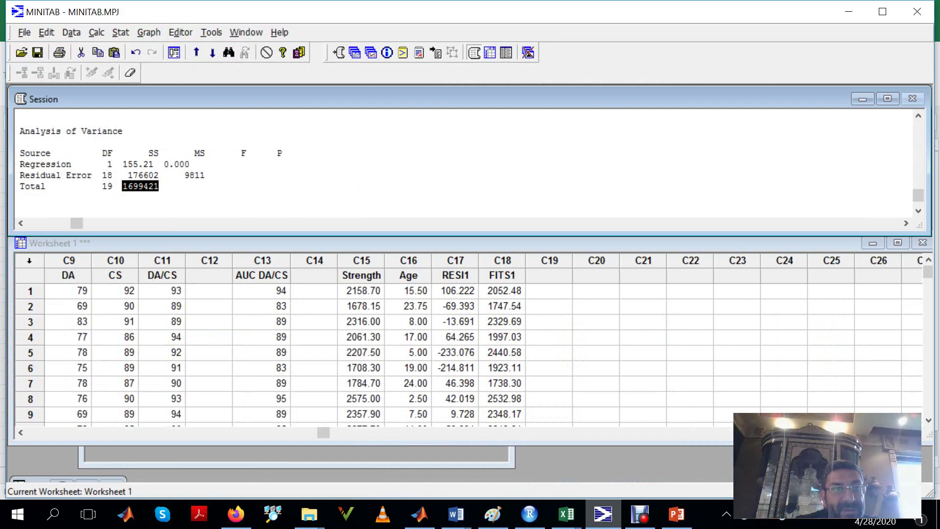
{"action": "left_click", "coordinate": [21, 197]}
{"action": "key", "text": "shift+Up"}
{"action": "key", "text": "shift+Up"}
{"action": "key", "text": "shift+Up"}
{"action": "key", "text": "shift+Up"}
{"action": "key", "text": "shift+Up"}
{"action": "key", "text": "shift+Up"}
{"action": "key", "text": "shift+Up"}
{"action": "key", "text": "shift+Up"}
{"action": "key", "text": "shift+Up"}
{"action": "key", "text": "shift+Up"}
{"action": "key", "text": "shift+Up"}
{"action": "key", "text": "shift+Up"}
{"action": "key", "text": "shift+Up"}
{"action": "key", "text": "shift+Up"}
{"action": "key", "text": "shift+Up"}
{"action": "key", "text": "shift+Up"}
{"action": "key", "text": "shift+Up"}
{"action": "key", "text": "shift+Up"}
{"action": "key", "text": "shift+Up"}
{"action": "key", "text": "shift+Up"}
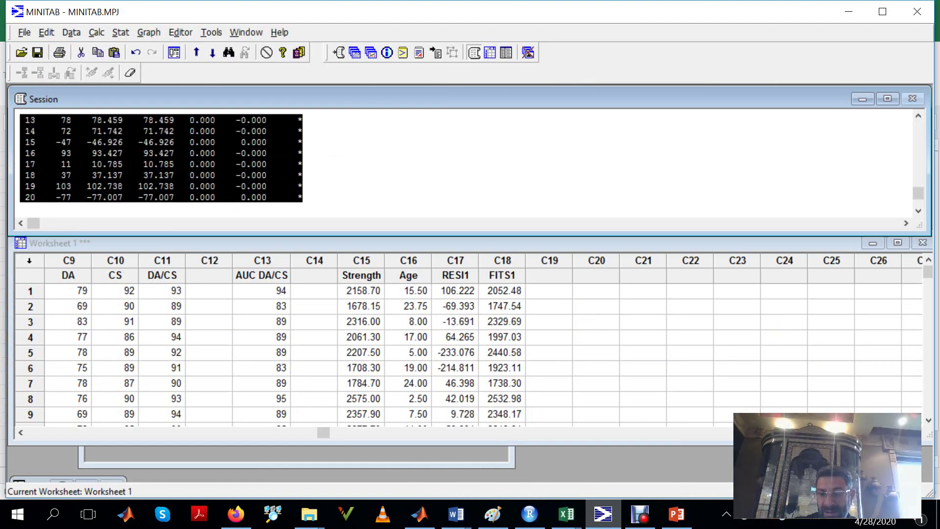
{"action": "key", "text": "Delete"}
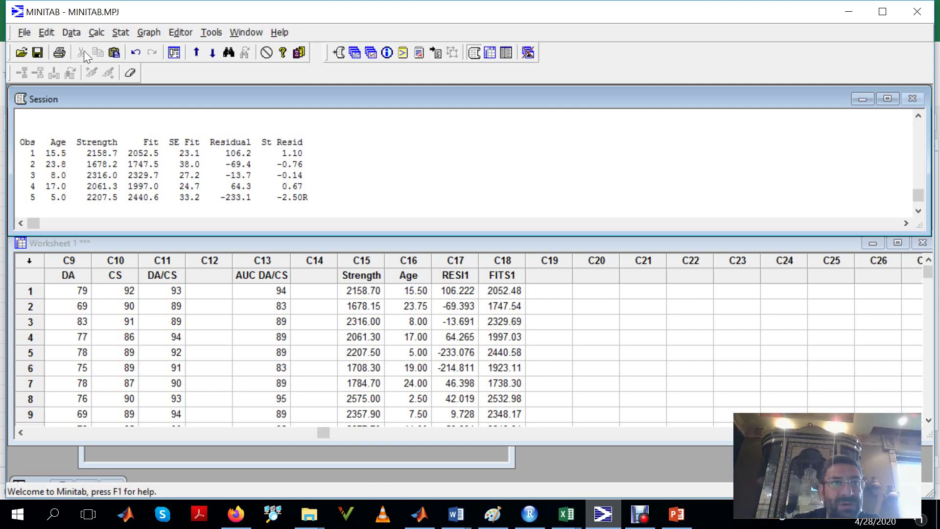
{"action": "key", "text": "ctrl+End"}
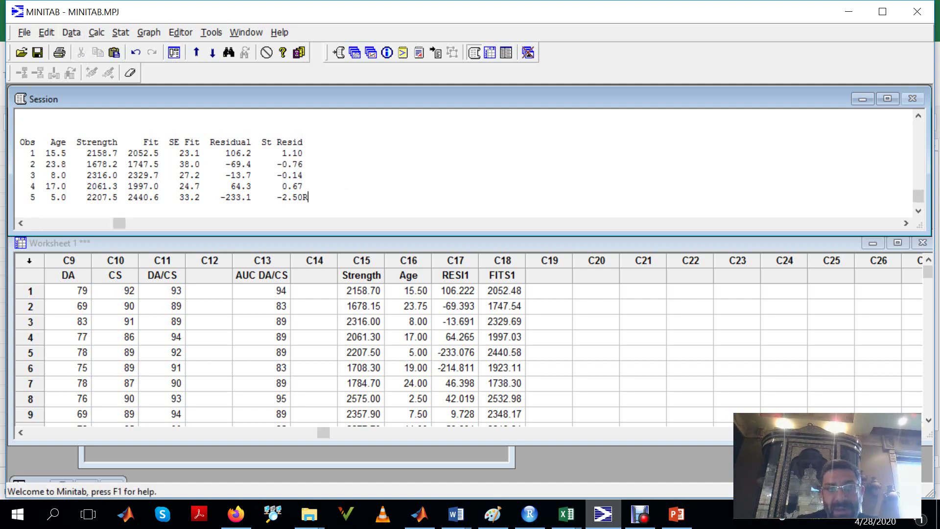
Add blank lines after the session output, rerun the regression of Strength on Age, and close the residual normal plot without saving it
{"action": "key", "text": "Return"}
{"action": "key", "text": "Return"}
{"action": "key", "text": "Return"}
{"action": "key", "text": "Return"}
{"action": "key", "text": "Return"}
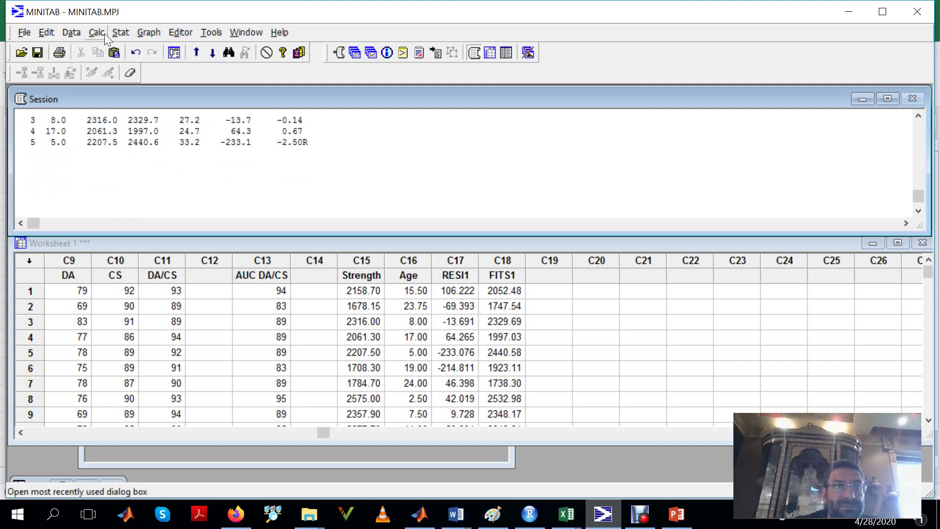
{"action": "left_click", "coordinate": [117, 32]}
{"action": "mouse_move", "coordinate": [147, 62]}
{"action": "left_click", "coordinate": [280, 69]}
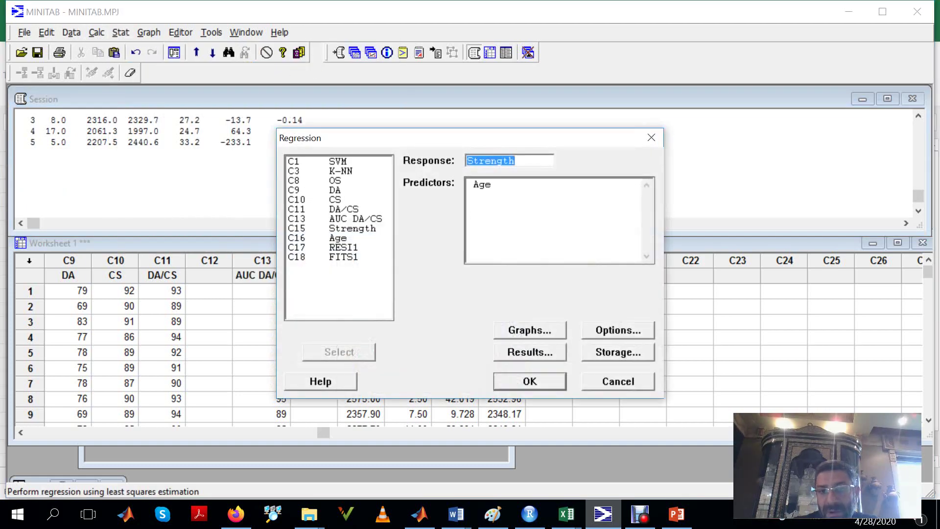
{"action": "left_click", "coordinate": [531, 382]}
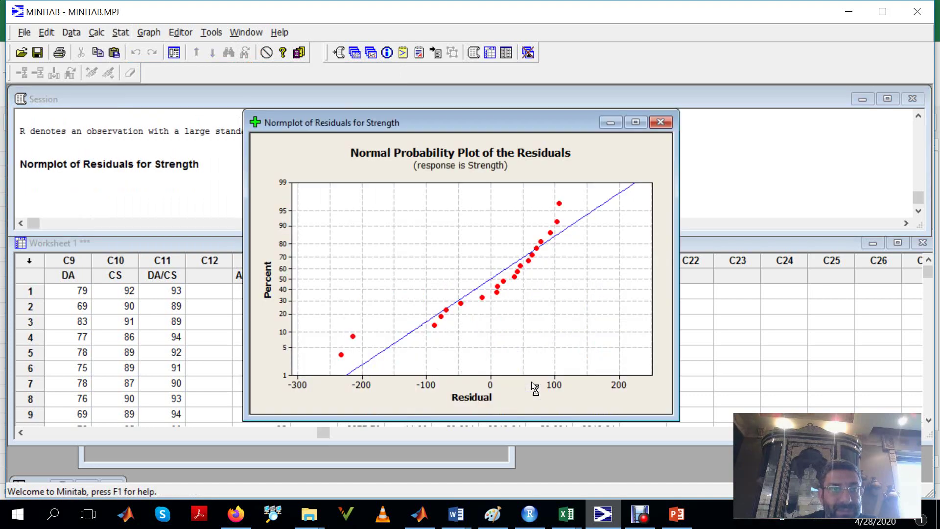
{"action": "left_click", "coordinate": [668, 122]}
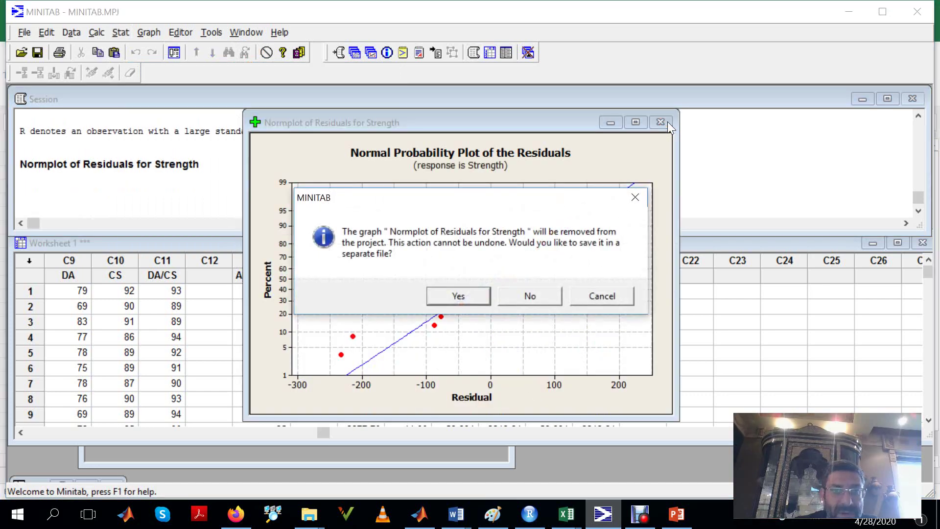
{"action": "left_click", "coordinate": [526, 295]}
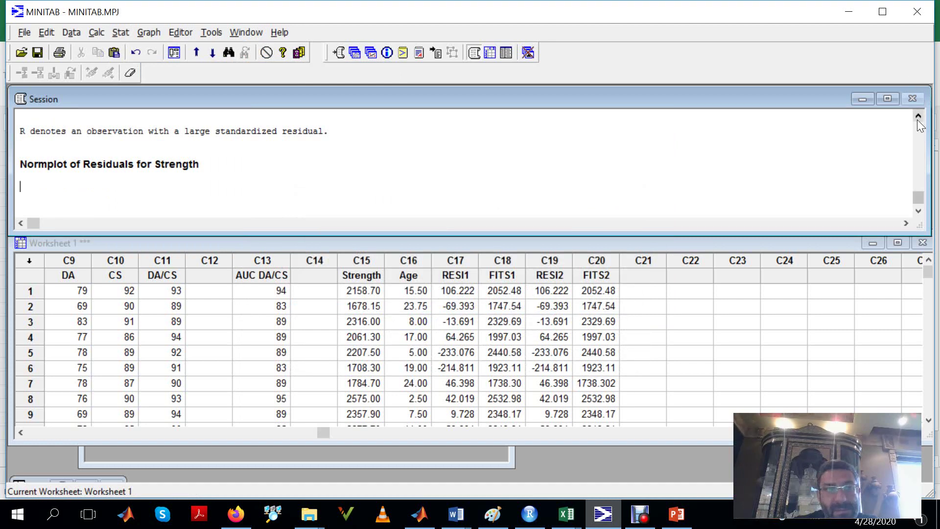
Copy the regression sum of squares 1522819 from the Analysis of Variance table and extend the formula in Excel cell D14 to =1522819 /
{"action": "scroll", "coordinate": [918, 122], "scroll_direction": "up", "scroll_amount": 2}
{"action": "scroll", "coordinate": [919, 123], "scroll_direction": "up", "scroll_amount": 5}
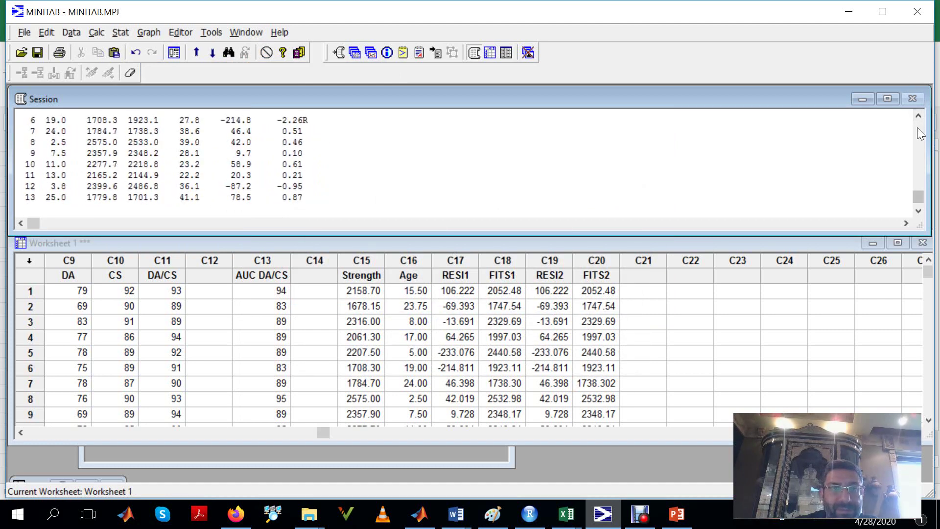
{"action": "scroll", "coordinate": [918, 116], "scroll_direction": "up", "scroll_amount": 2}
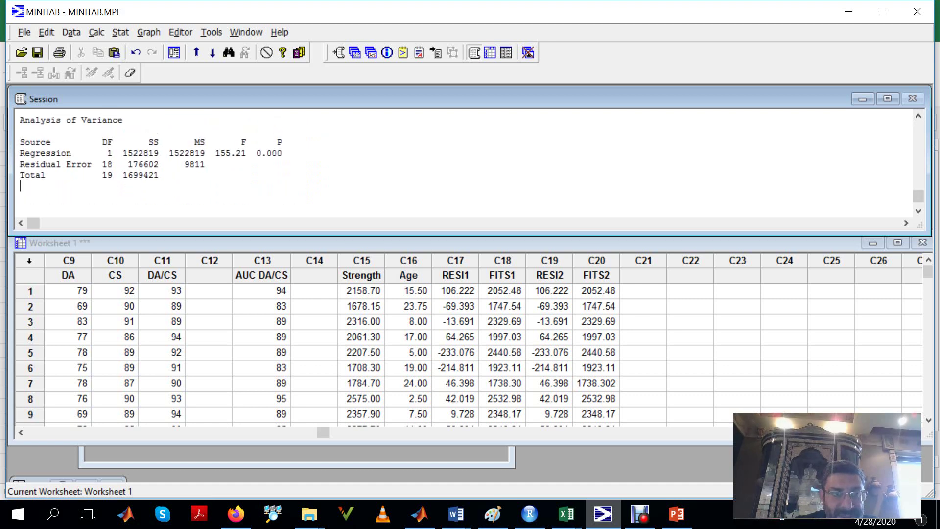
{"action": "double_click", "coordinate": [140, 153]}
{"action": "key", "text": "ctrl+c"}
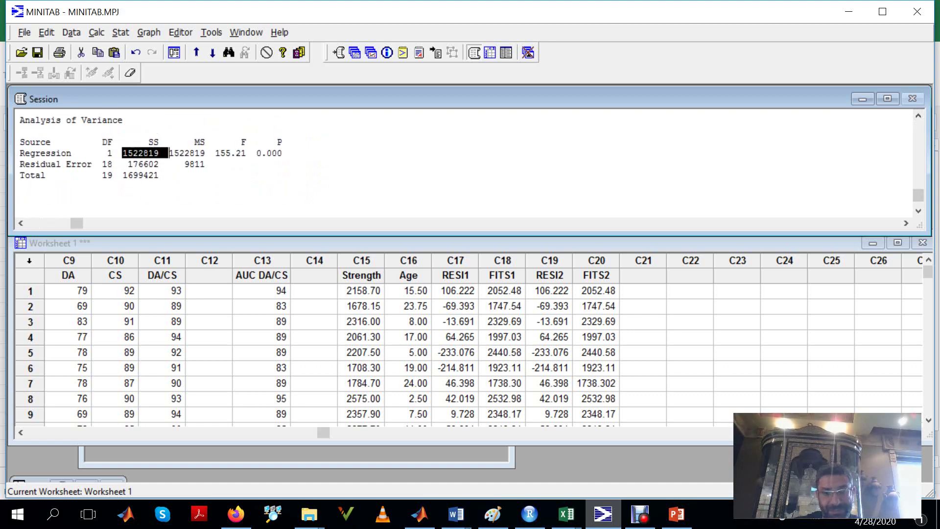
{"action": "left_click", "coordinate": [566, 514]}
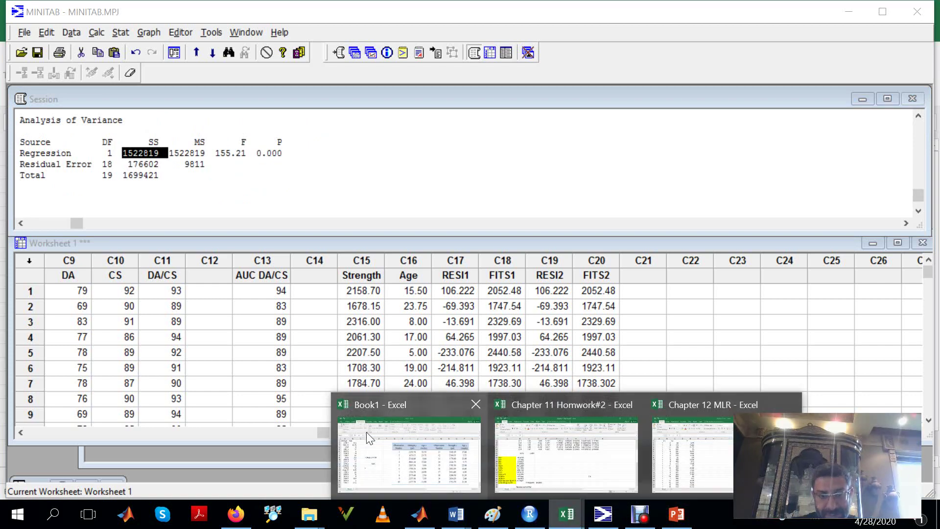
{"action": "left_click", "coordinate": [384, 470]}
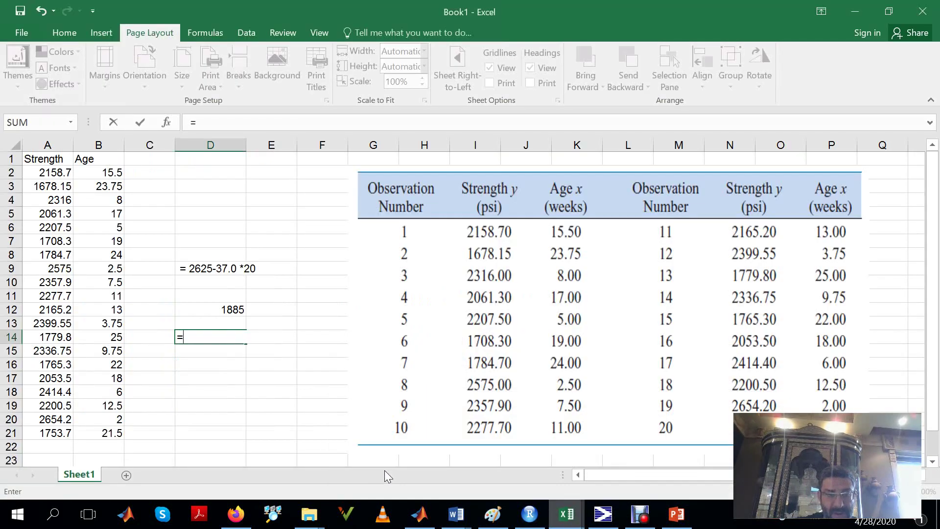
{"action": "type", "text": "="}
{"action": "key", "text": "ctrl+v"}
{"action": "type", "text": "/"}
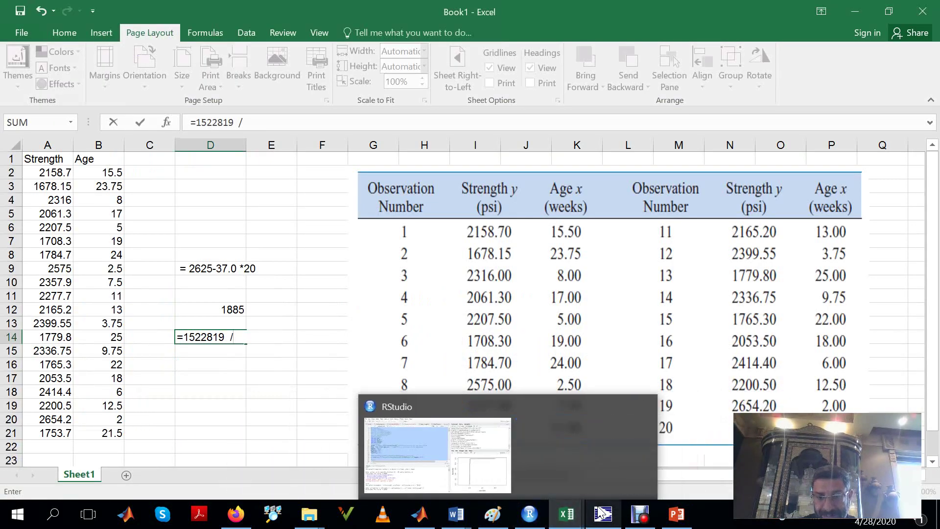
Copy the total sum of squares from Minitab and complete the formula in Excel cell D14 as =1522819 /1699421
{"action": "left_click", "coordinate": [604, 520]}
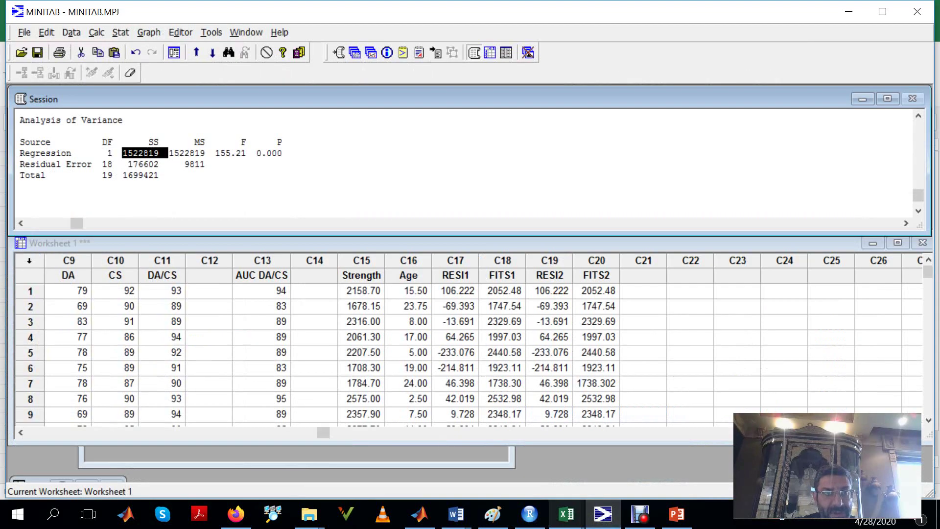
{"action": "left_click", "coordinate": [133, 175]}
{"action": "double_click", "coordinate": [133, 175]}
{"action": "key", "text": "ctrl+c"}
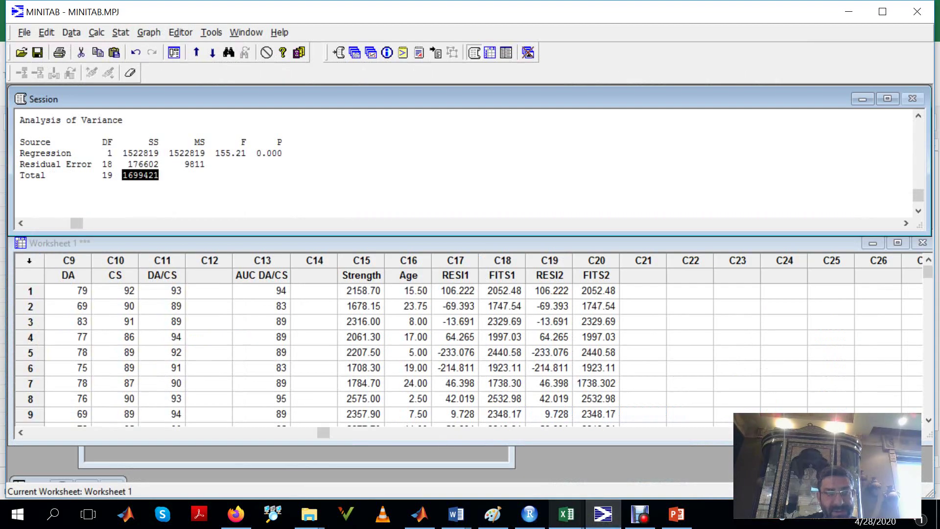
{"action": "left_click", "coordinate": [567, 514]}
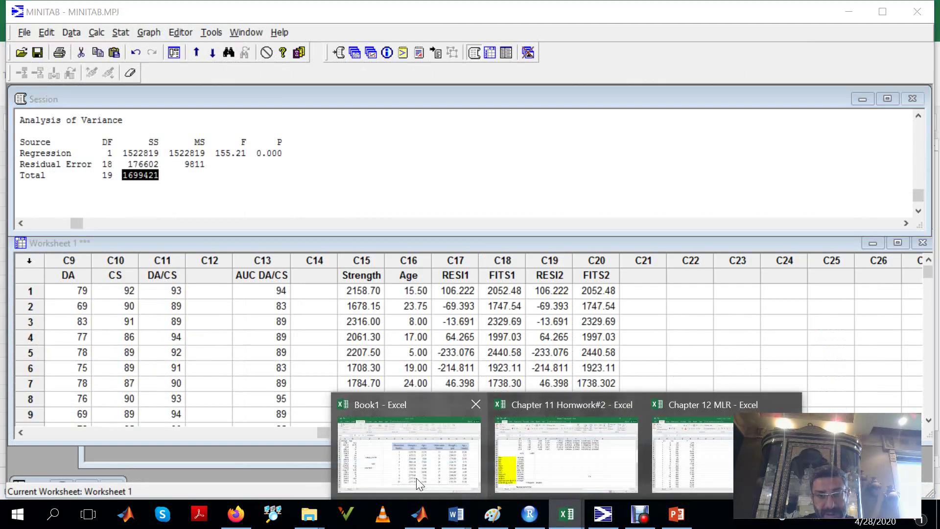
{"action": "left_click", "coordinate": [417, 477]}
{"action": "key", "text": "ctrl+v"}
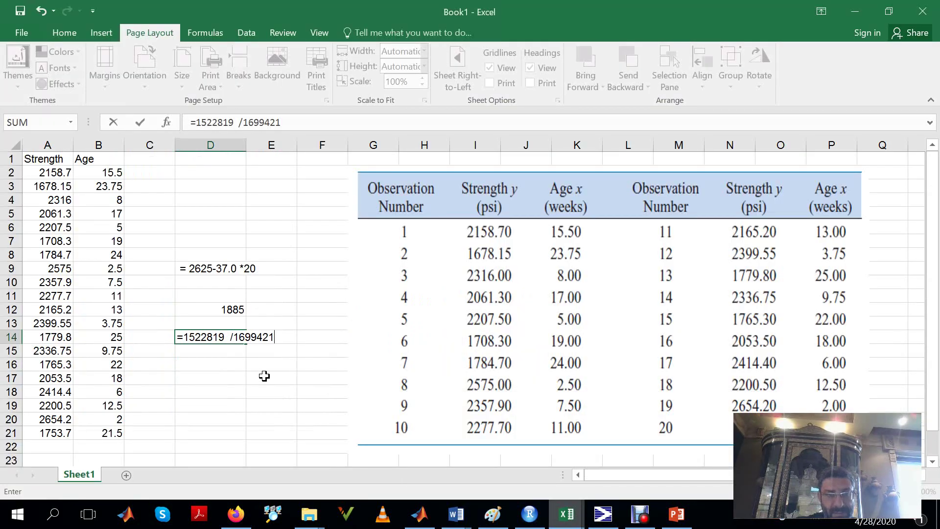
{"action": "key", "text": "Return"}
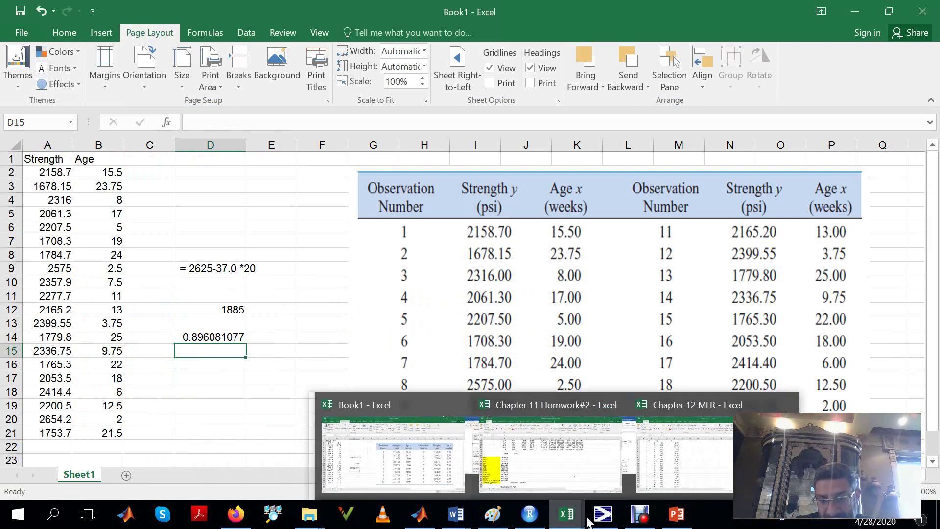
Return to Minitab and compare the R-Sq value with the Analysis of Variance table in the session output
{"action": "left_click", "coordinate": [603, 514]}
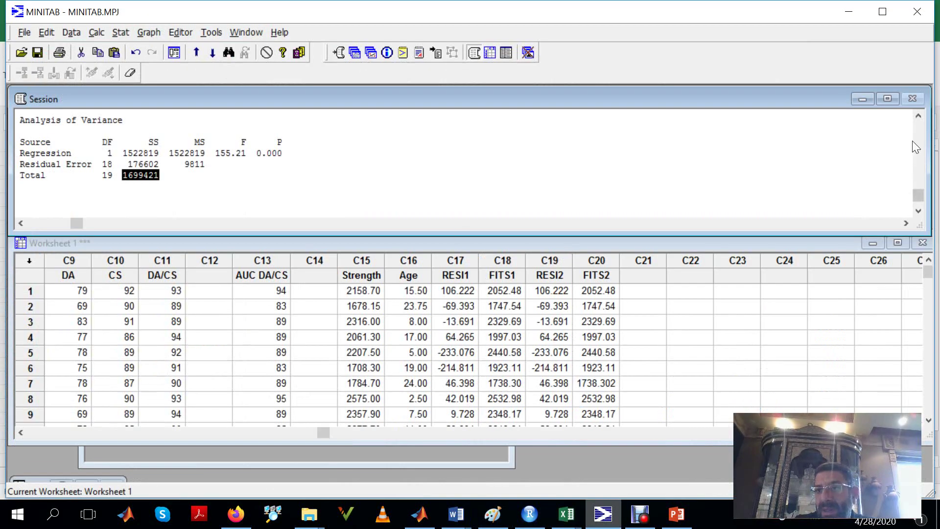
{"action": "scroll", "coordinate": [920, 116], "scroll_direction": "up", "scroll_amount": 2}
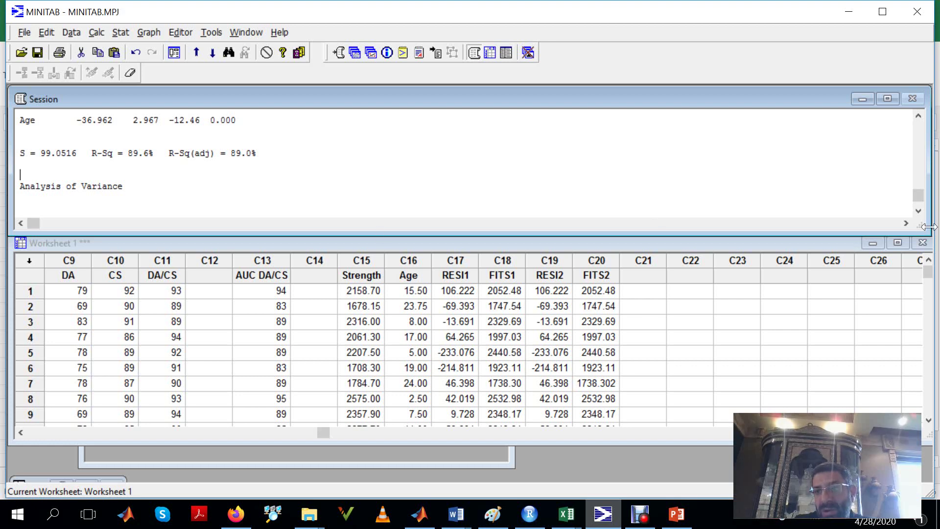
{"action": "scroll", "coordinate": [920, 214], "scroll_direction": "down", "scroll_amount": 3}
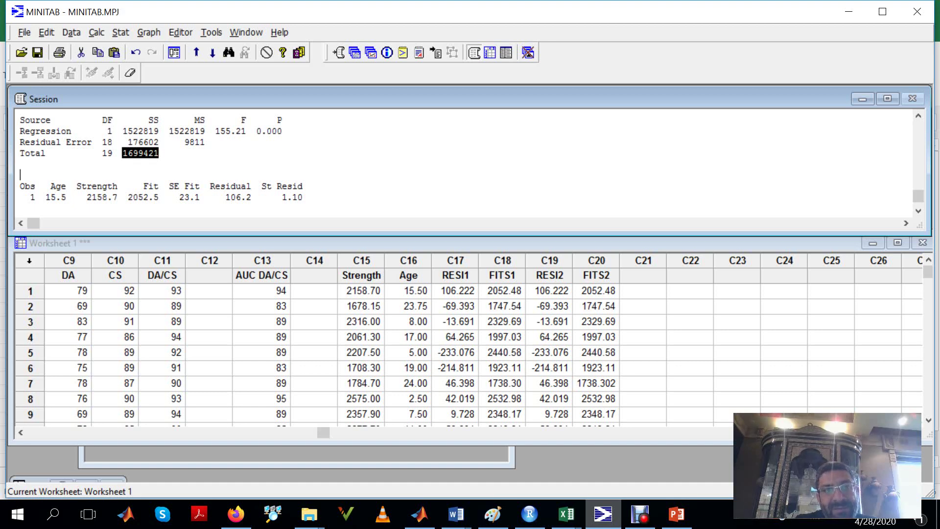
{"action": "left_click", "coordinate": [920, 116]}
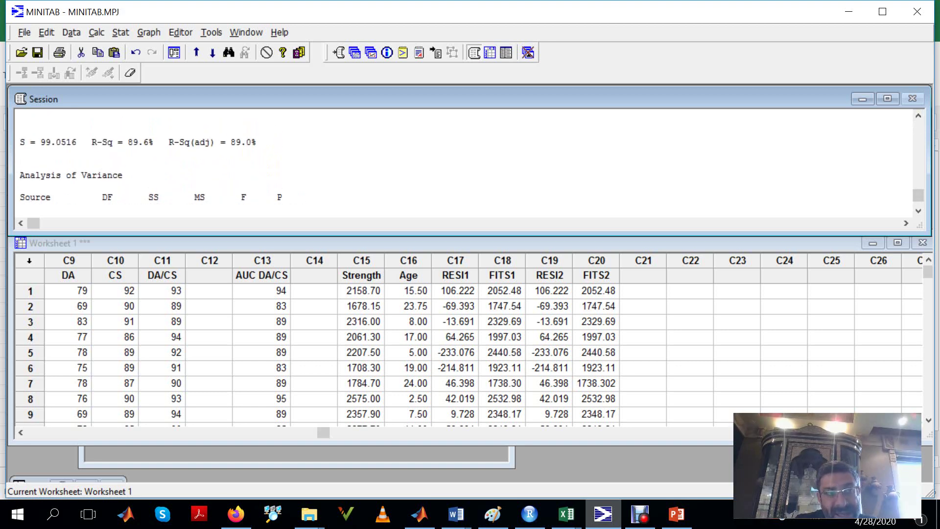
{"action": "left_click", "coordinate": [919, 212]}
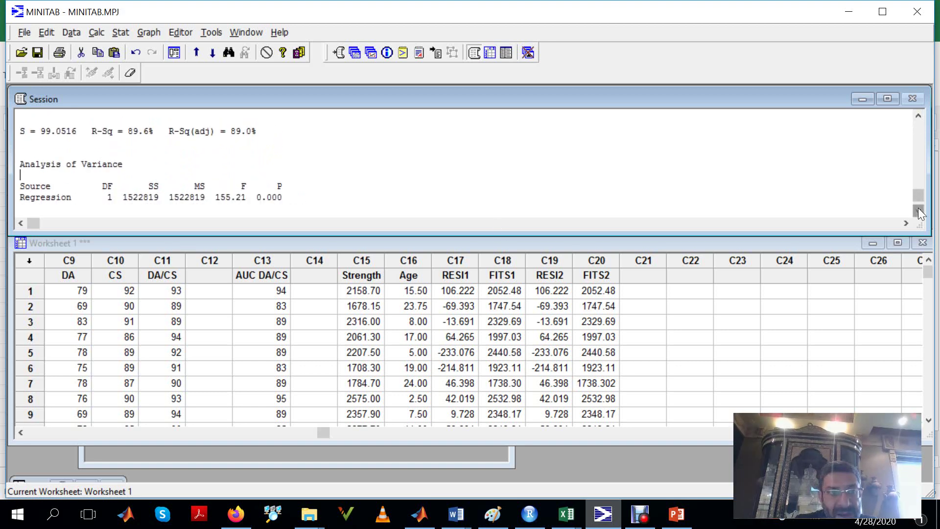
{"action": "left_click", "coordinate": [919, 211]}
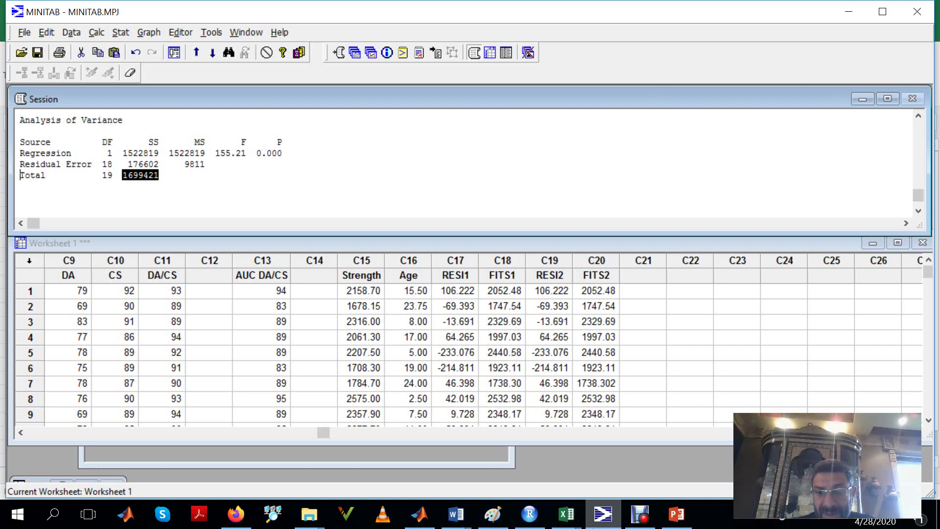
Switch to the PowerPoint presentation and go to slide 210 with the strength and age observation table
{"action": "left_click", "coordinate": [690, 526]}
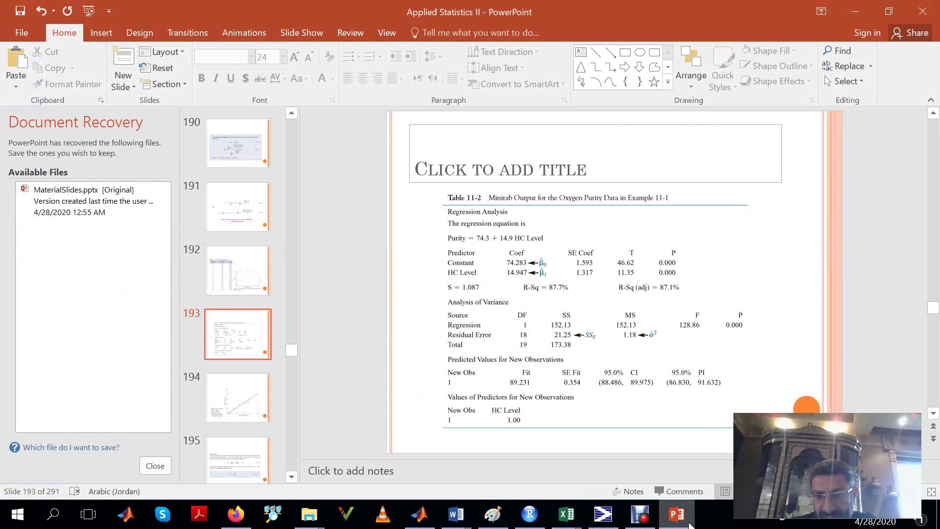
{"action": "left_click", "coordinate": [686, 440]}
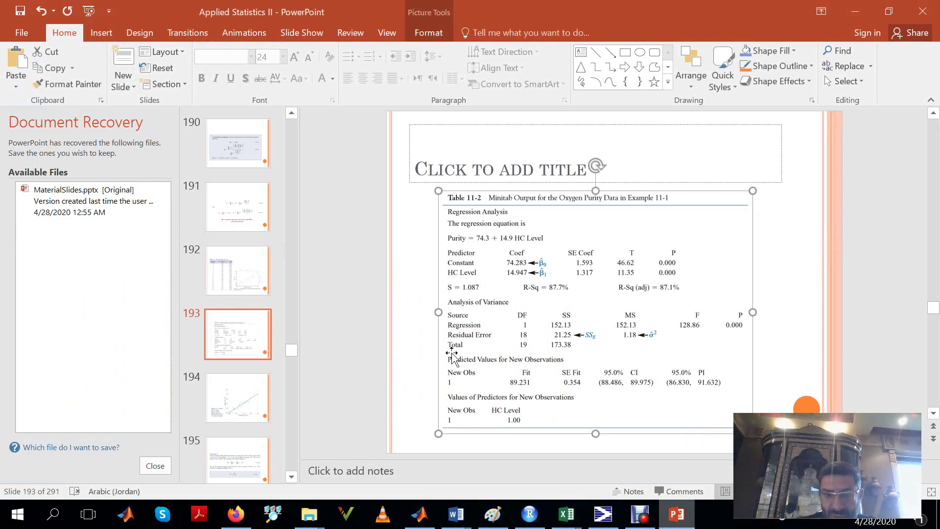
{"action": "left_click", "coordinate": [421, 355]}
{"action": "scroll", "coordinate": [421, 355], "scroll_direction": "down", "scroll_amount": 4}
{"action": "scroll", "coordinate": [422, 359], "scroll_direction": "down", "scroll_amount": 13}
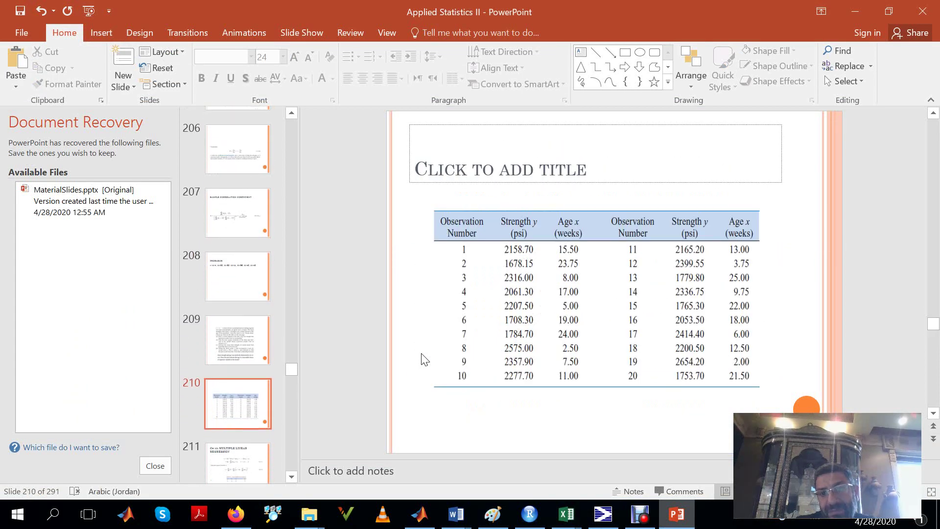
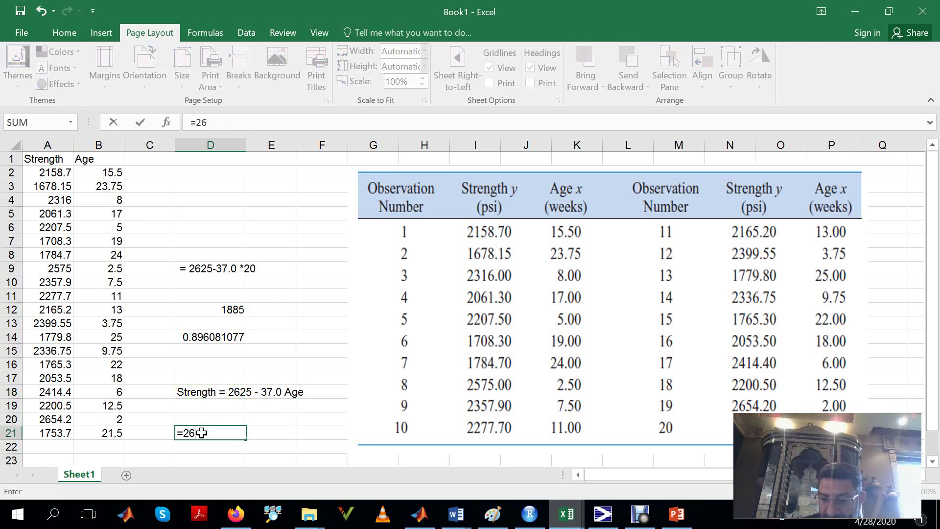
Complete the formula in Excel cell D21 as =2625-37*20 to estimate the mean strength at 20 weeks
{"action": "type", "text": "25-37*"}
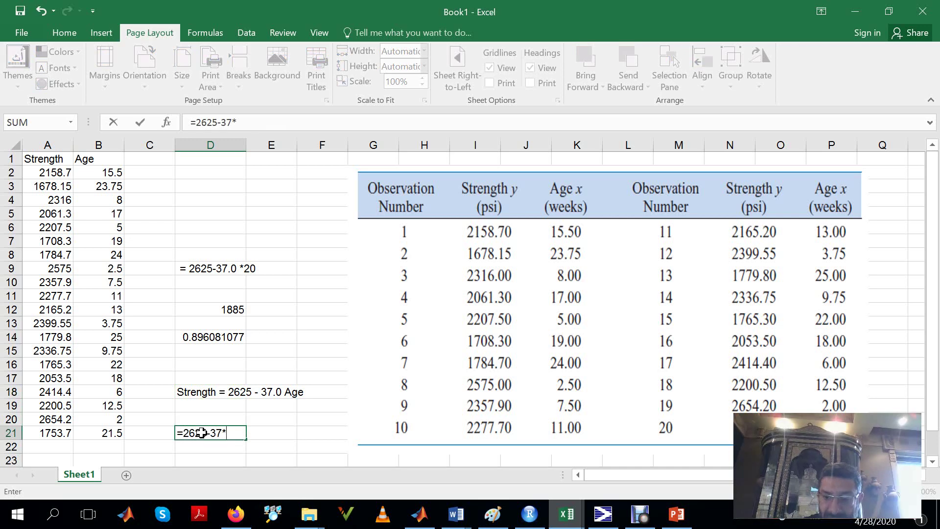
{"action": "type", "text": "20"}
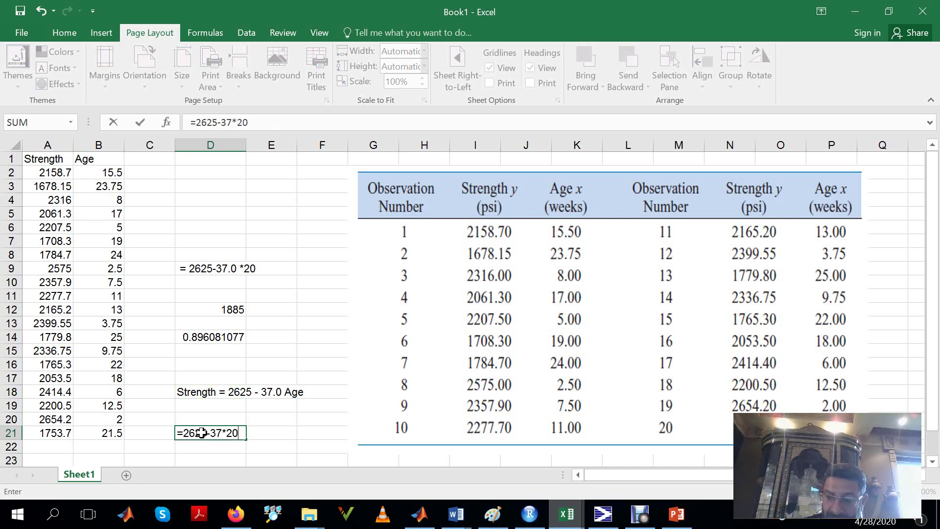
{"action": "key", "text": "Return"}
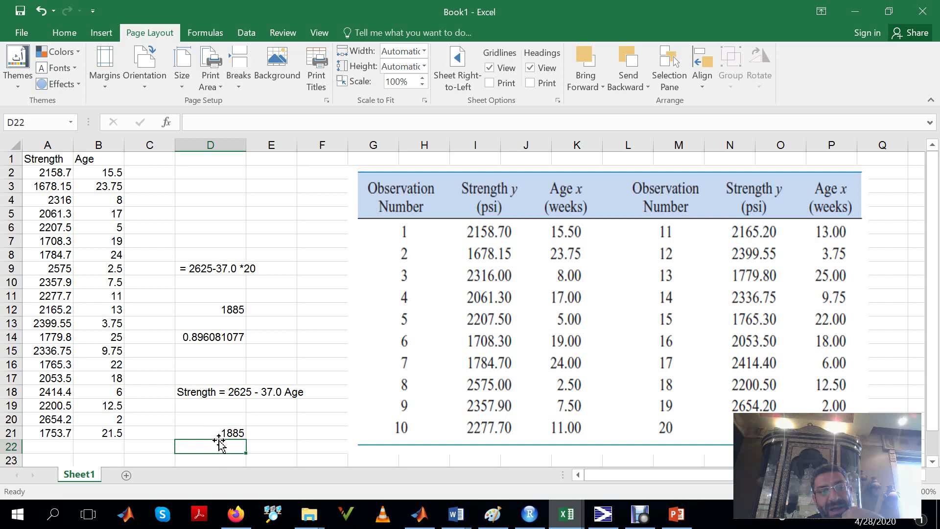
Check the exercise 11-12 questions in PowerPoint, return to Minitab, and delete the duplicate RESI2 and FITS2 columns from the worksheet
{"action": "left_click", "coordinate": [681, 514]}
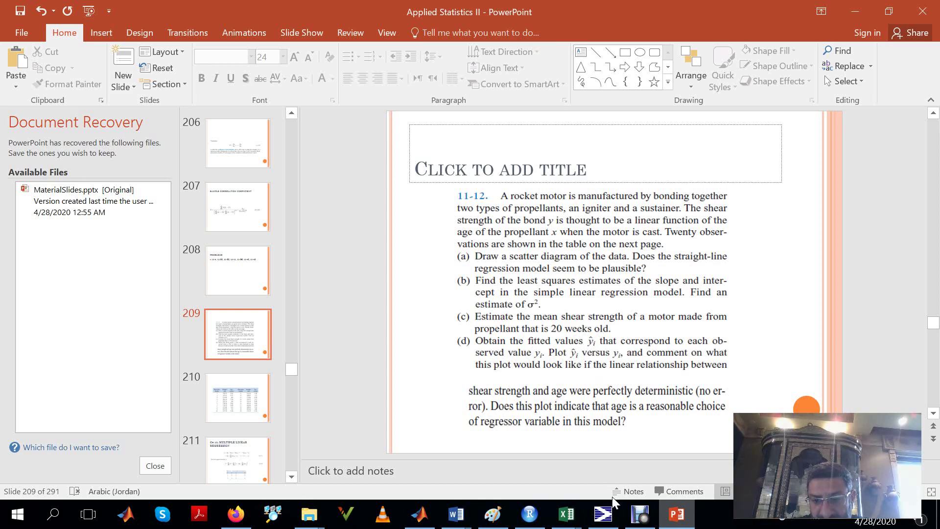
{"action": "left_click", "coordinate": [603, 514]}
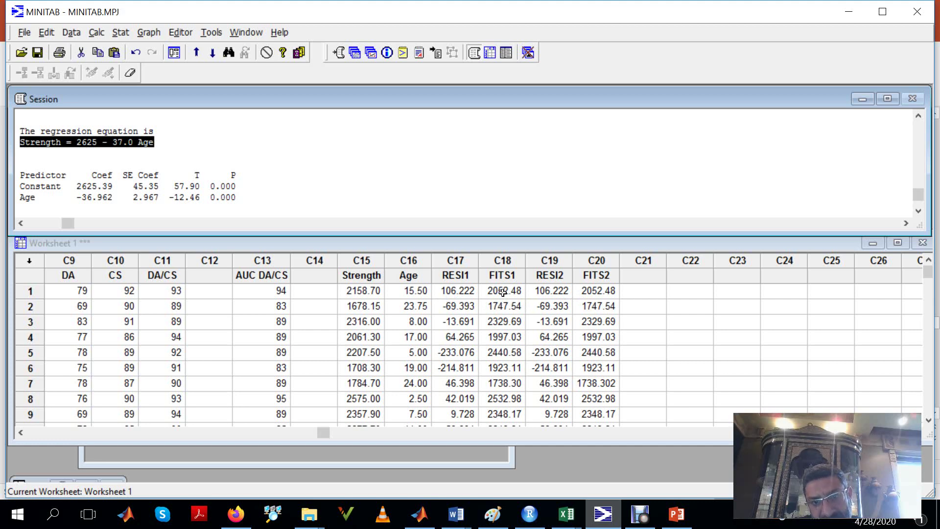
{"action": "left_click", "coordinate": [550, 262]}
{"action": "left_click", "coordinate": [550, 262]}
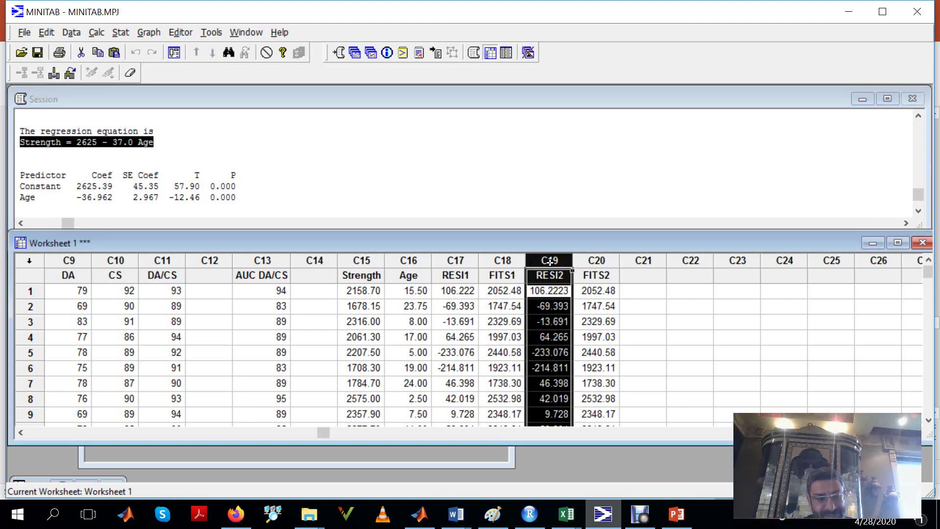
{"action": "key", "text": "shift+Right"}
{"action": "key", "text": "Delete"}
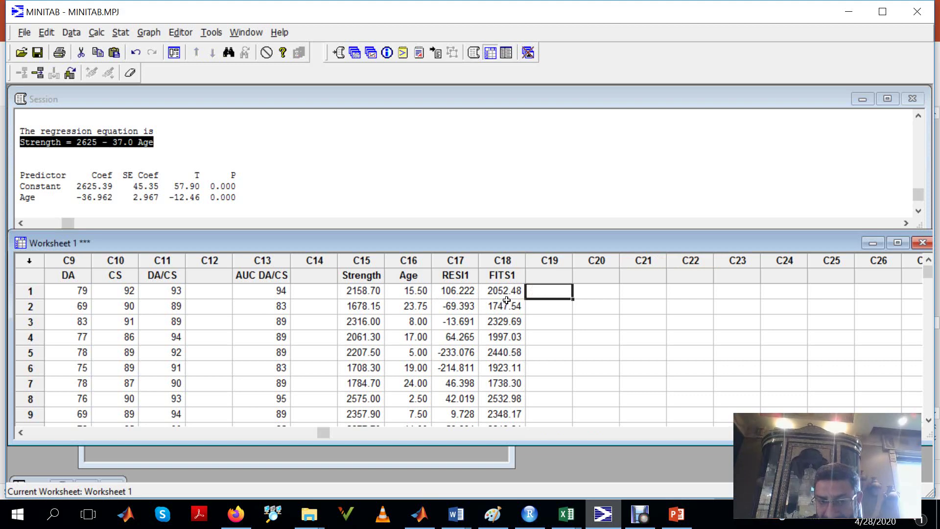
Review the storage options for residuals and fits in the Strength on Age regression, and close the setup without running it
{"action": "left_click", "coordinate": [123, 32]}
{"action": "mouse_move", "coordinate": [137, 63]}
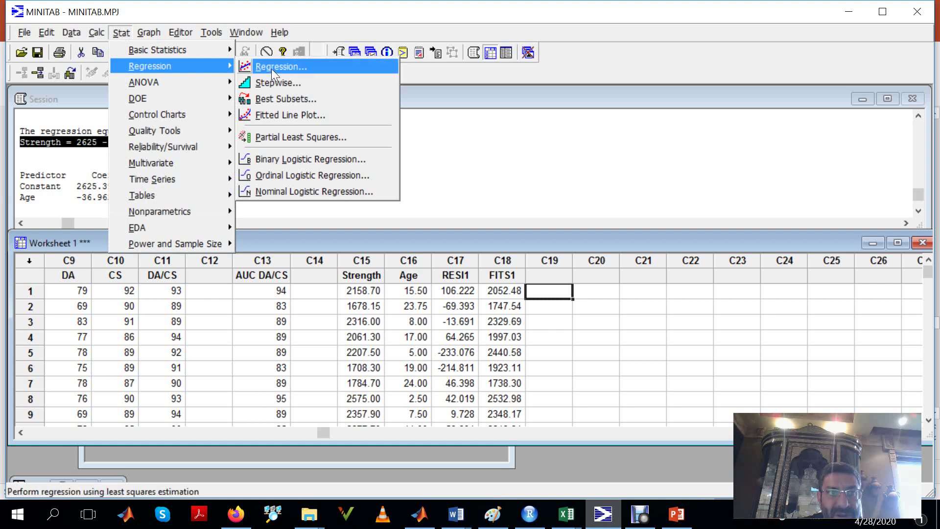
{"action": "left_click", "coordinate": [286, 65]}
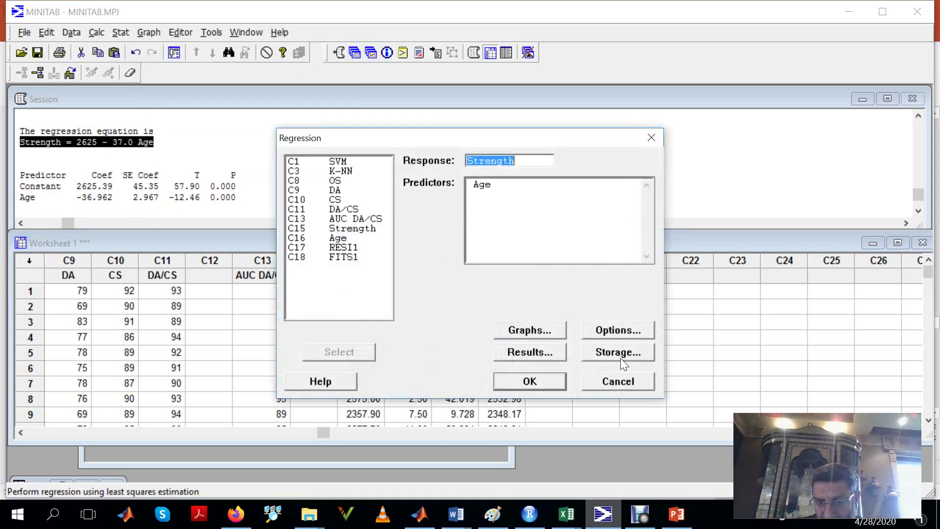
{"action": "left_click", "coordinate": [621, 362]}
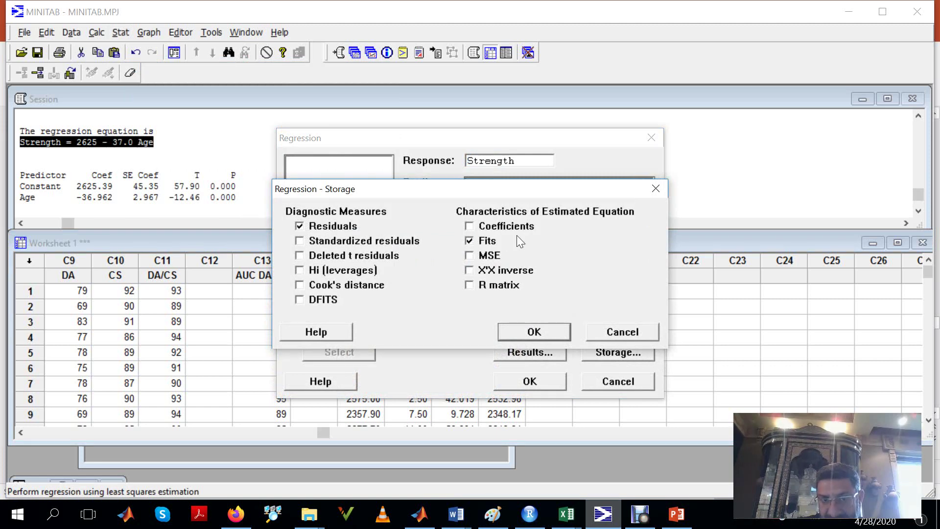
{"action": "left_click", "coordinate": [534, 332]}
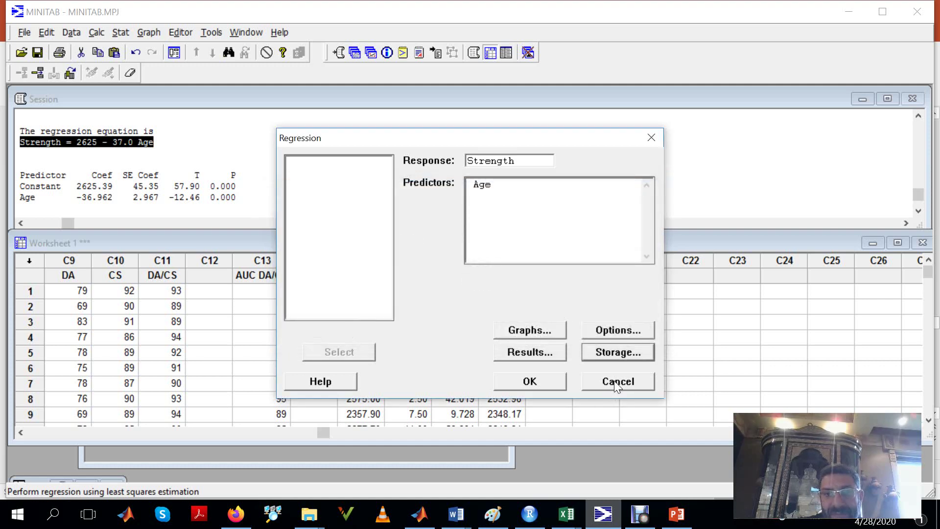
{"action": "left_click", "coordinate": [616, 384]}
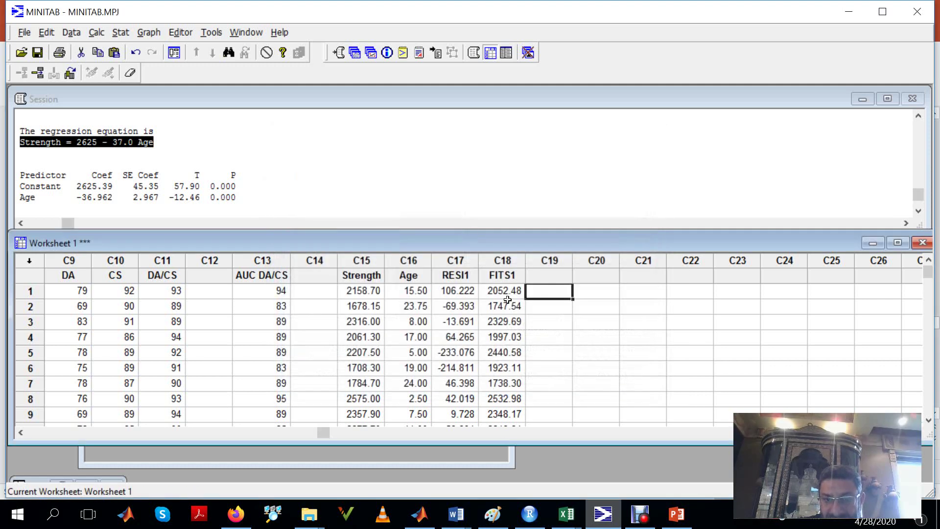
Check exercise part (d) in PowerPoint, return to Minitab, and create a simple scatterplot of Strength versus FITS1
{"action": "left_click", "coordinate": [677, 514]}
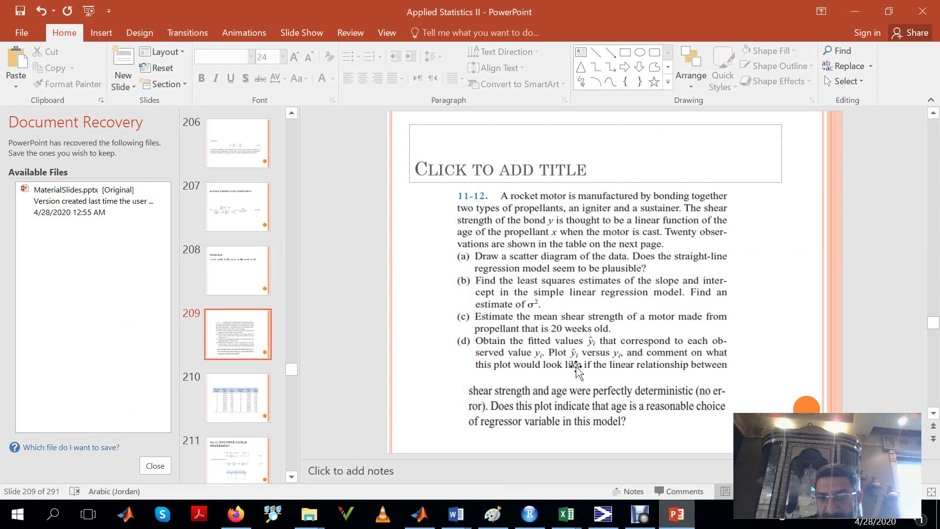
{"action": "left_click", "coordinate": [604, 515]}
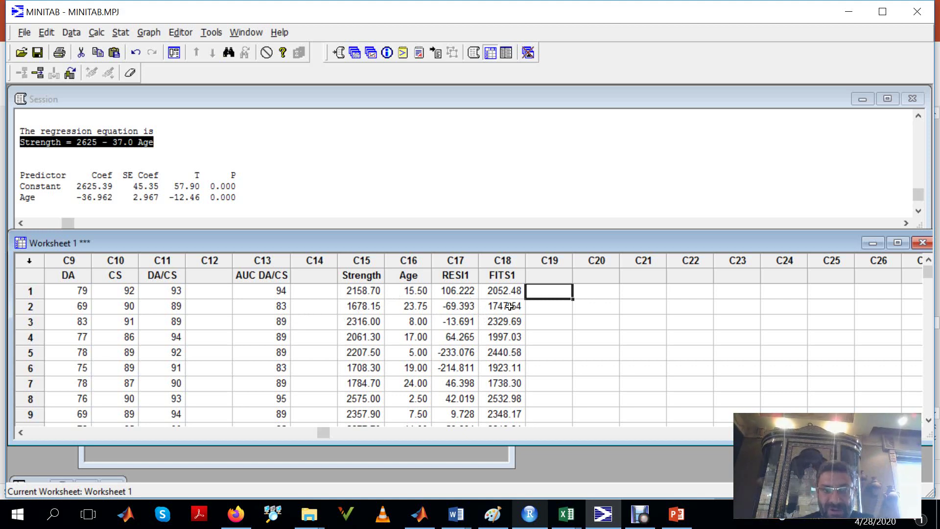
{"action": "left_click", "coordinate": [150, 33]}
{"action": "left_click", "coordinate": [155, 47]}
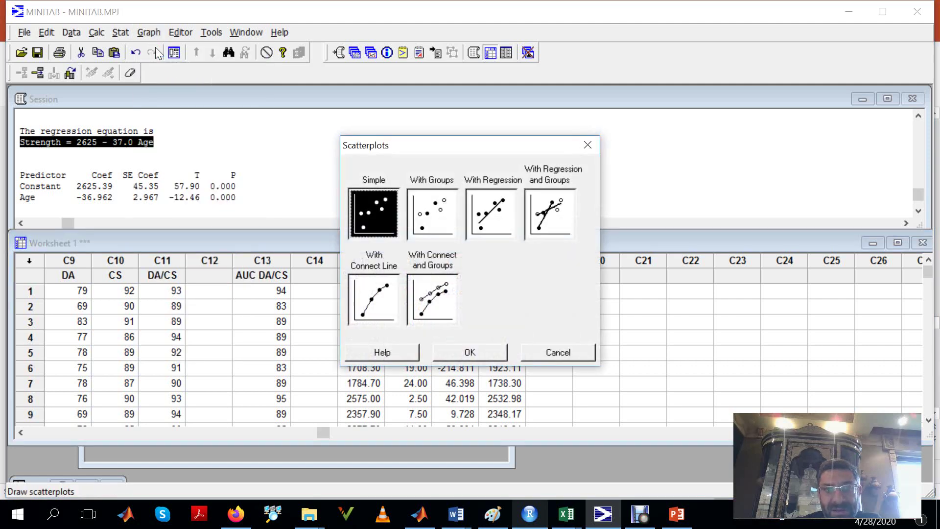
{"action": "double_click", "coordinate": [368, 207]}
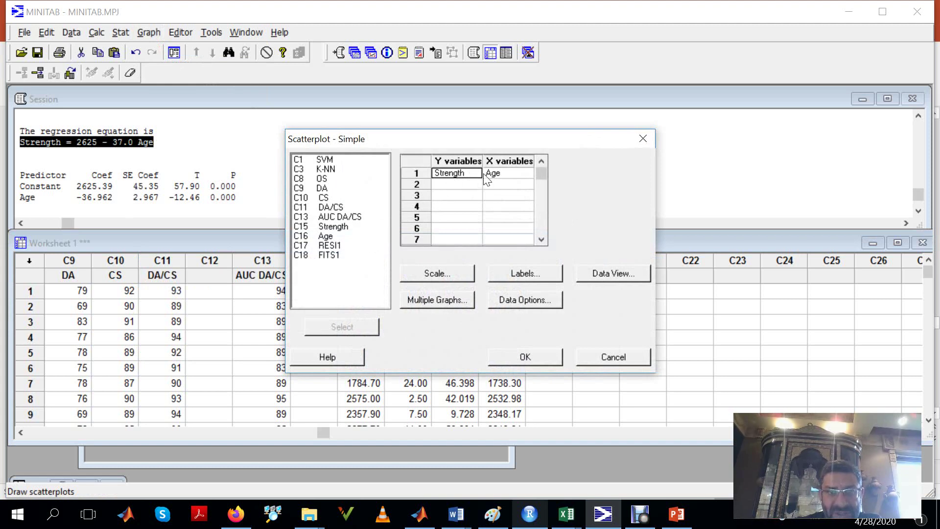
{"action": "left_click", "coordinate": [504, 174]}
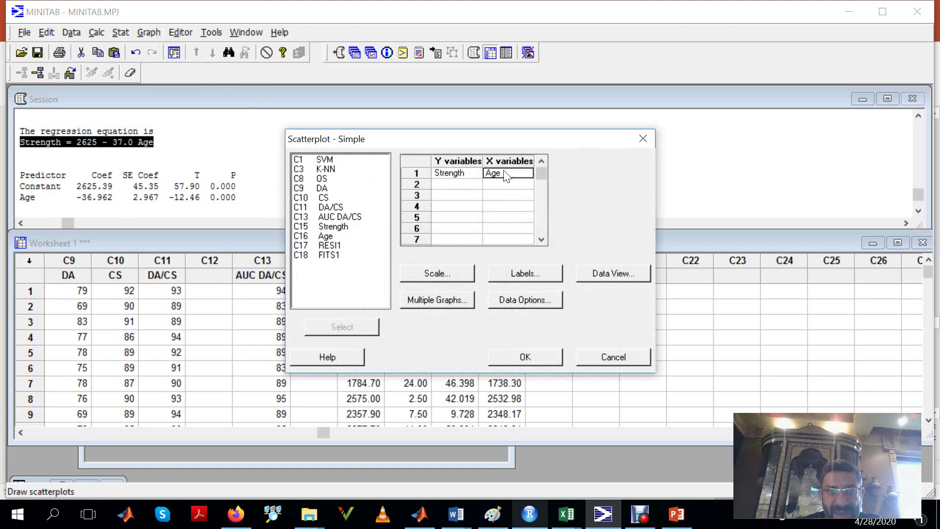
{"action": "double_click", "coordinate": [330, 256]}
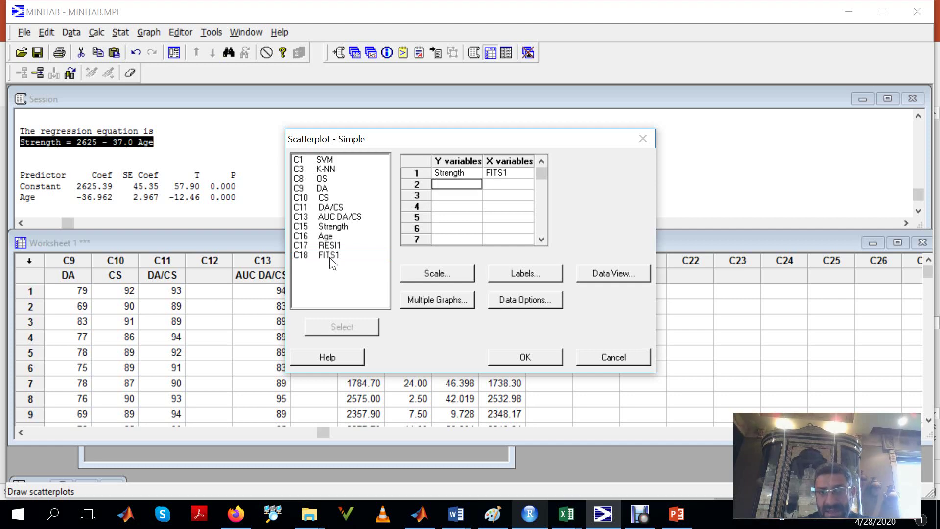
{"action": "left_click", "coordinate": [548, 359]}
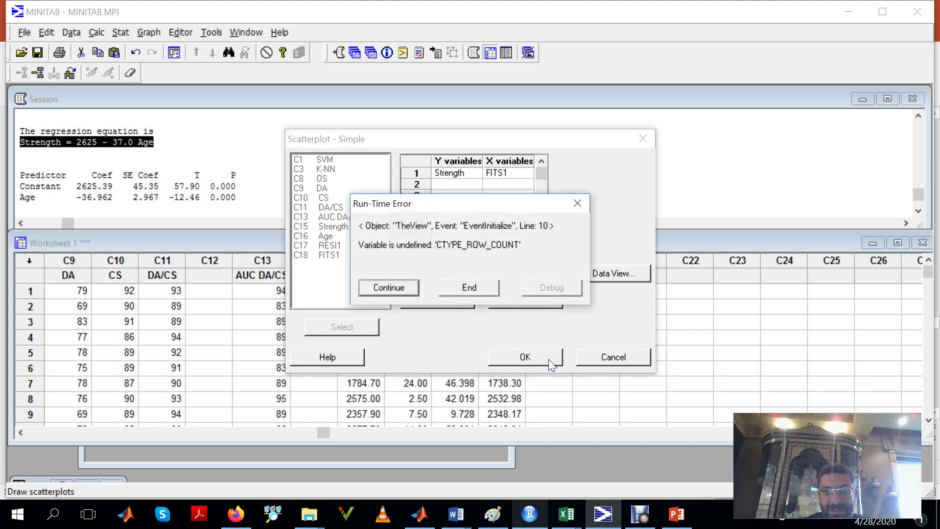
{"action": "left_click", "coordinate": [408, 287]}
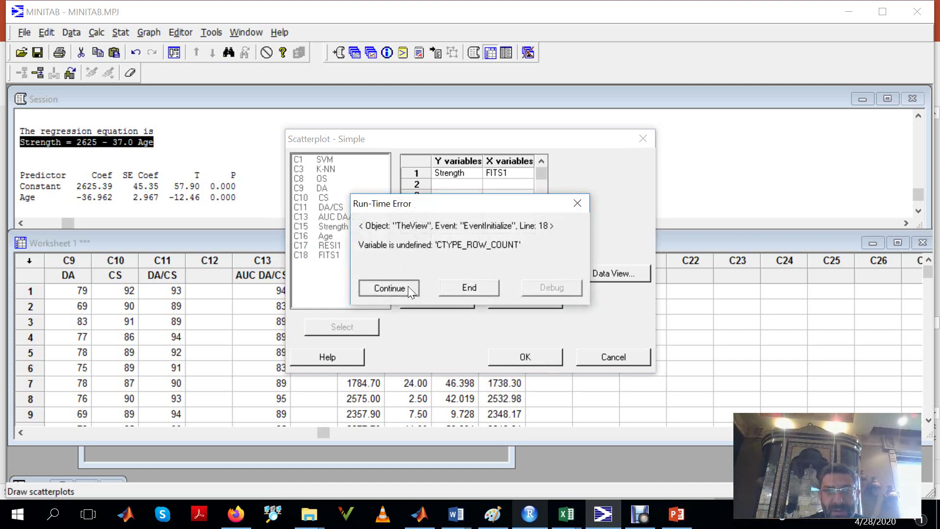
{"action": "left_click", "coordinate": [407, 287]}
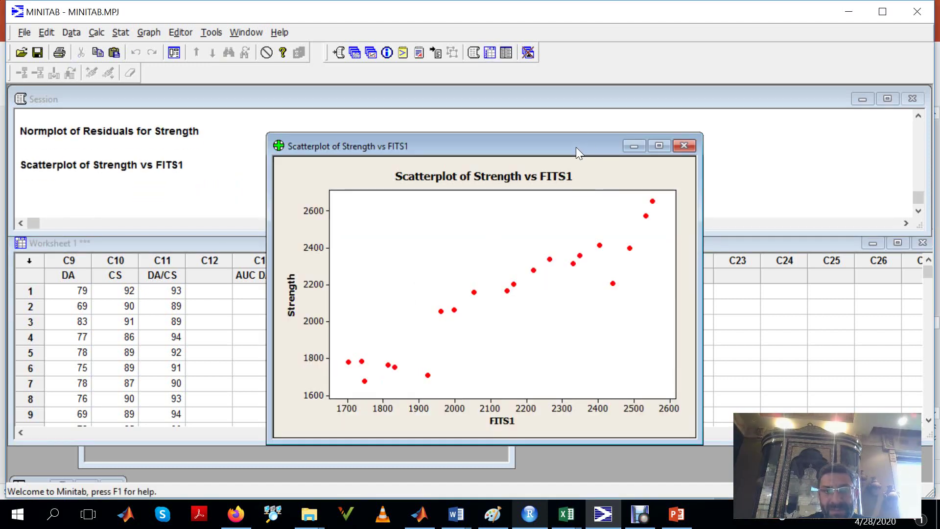
{"action": "left_click_drag", "start_coordinate": [576, 147], "coordinate": [546, 99]}
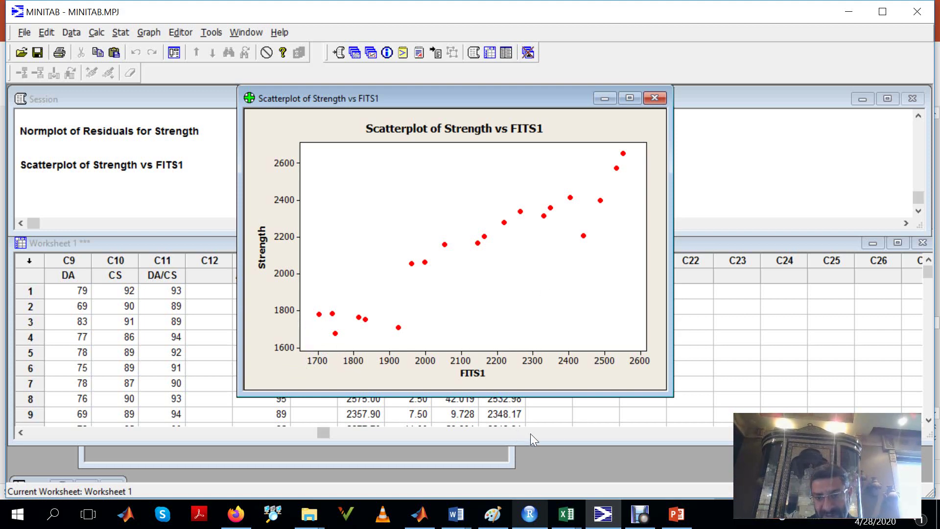
Compare the Strength versus FITS1 scatterplot in Minitab with the part (d) questions on the PowerPoint slide
{"action": "left_click", "coordinate": [678, 515]}
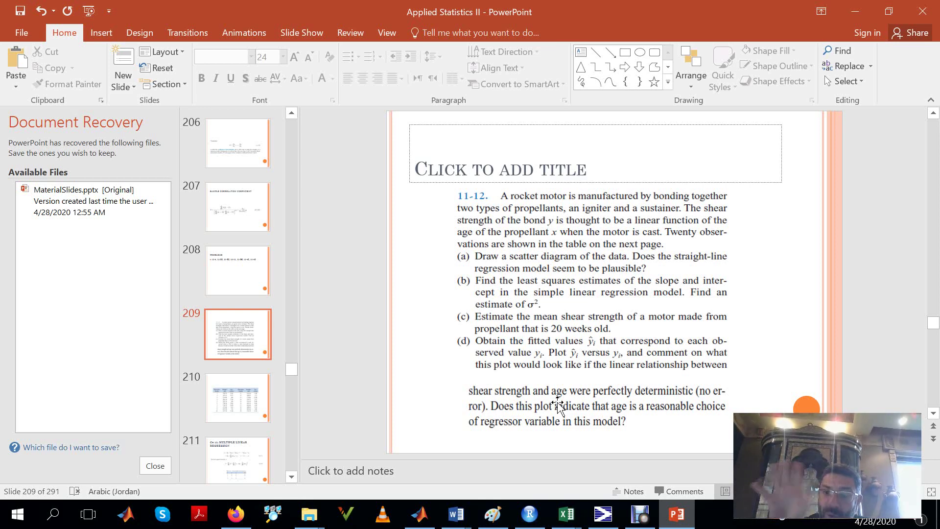
{"action": "left_click", "coordinate": [675, 525]}
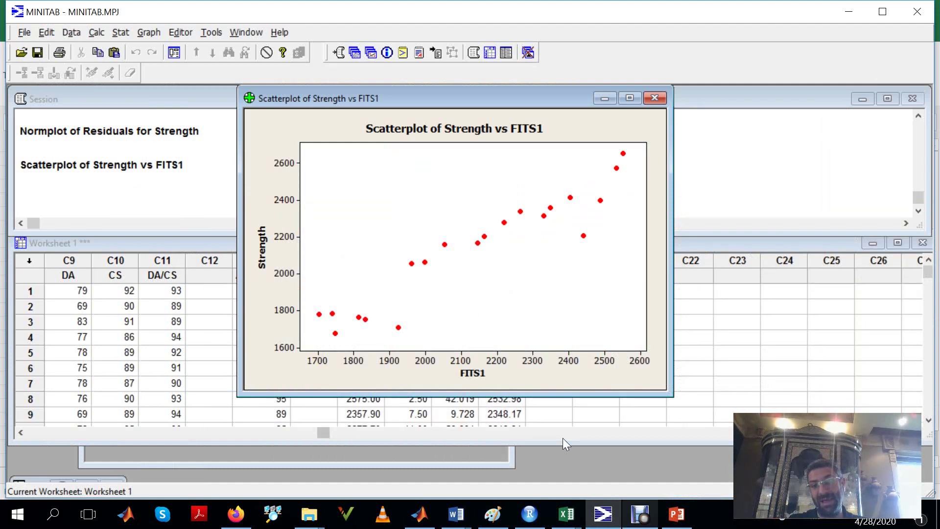
{"action": "left_click", "coordinate": [678, 515]}
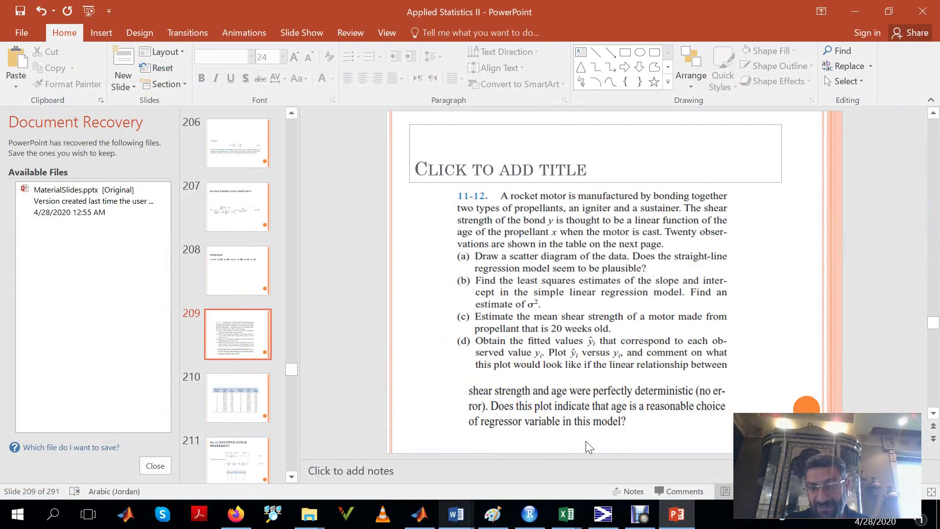
{"action": "left_click", "coordinate": [675, 517]}
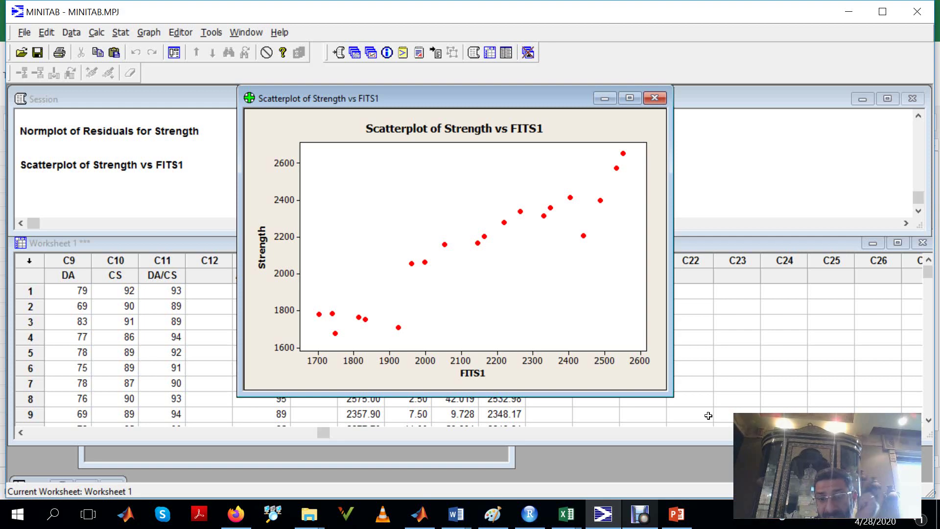
Examine the Analysis of Variance table and the R-Sq value in the Minitab session output
{"action": "left_click", "coordinate": [688, 100]}
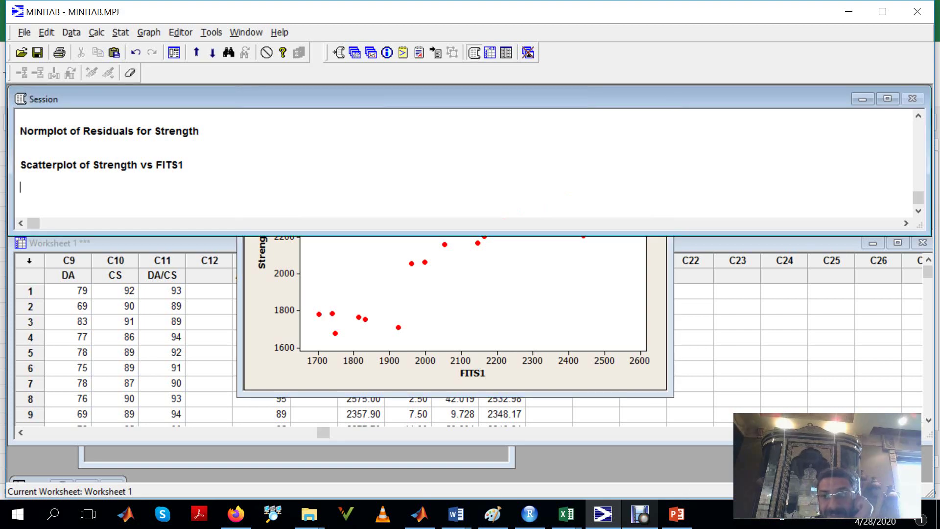
{"action": "left_click", "coordinate": [920, 116]}
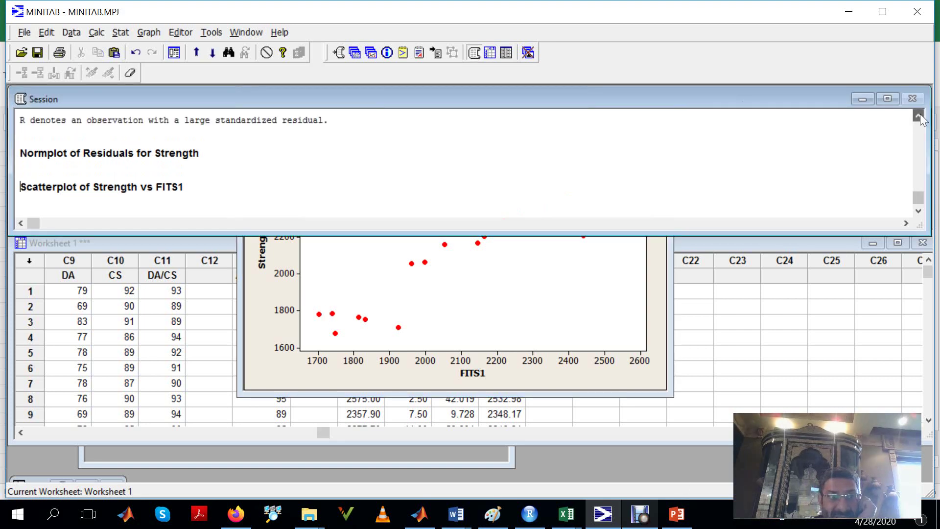
{"action": "left_click_drag", "start_coordinate": [920, 115], "coordinate": [921, 117]}
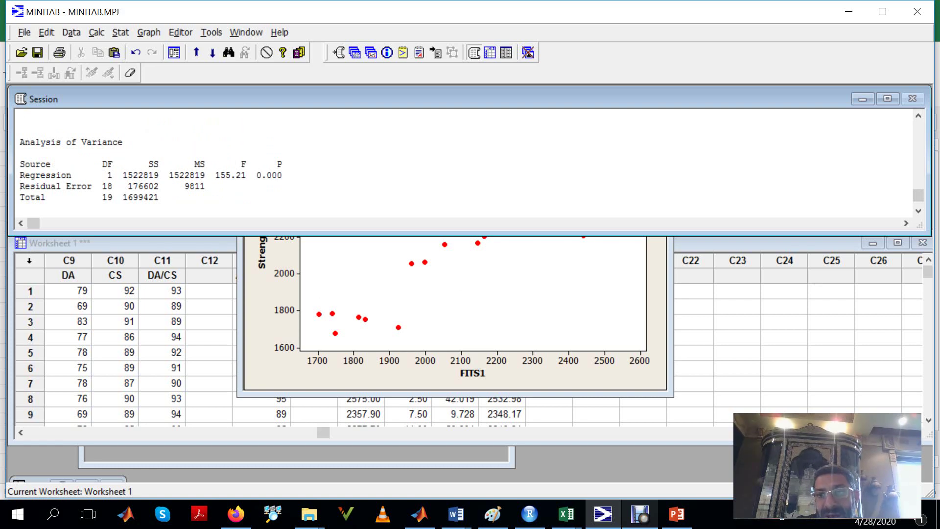
{"action": "key", "text": "Page_Up"}
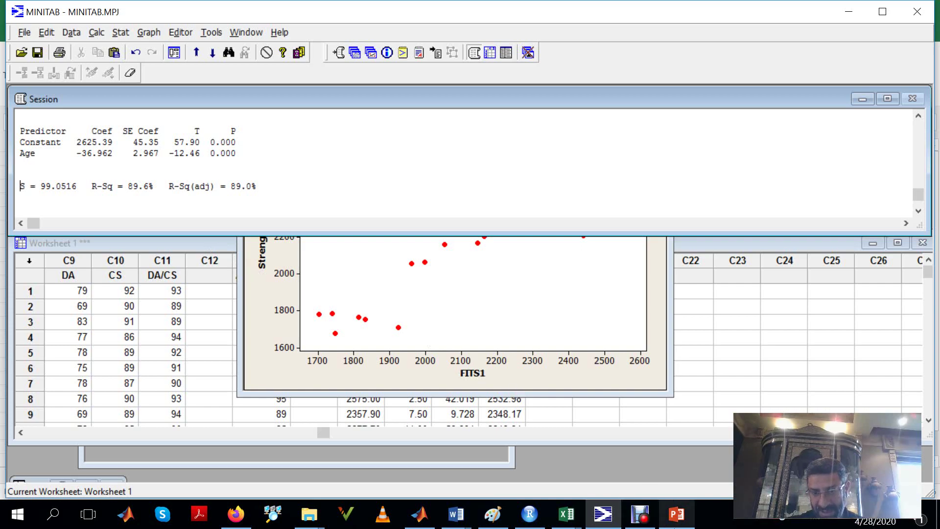
Switch to PowerPoint and look through the exercise, observation table and multiple linear regression slides
{"action": "left_click", "coordinate": [677, 514]}
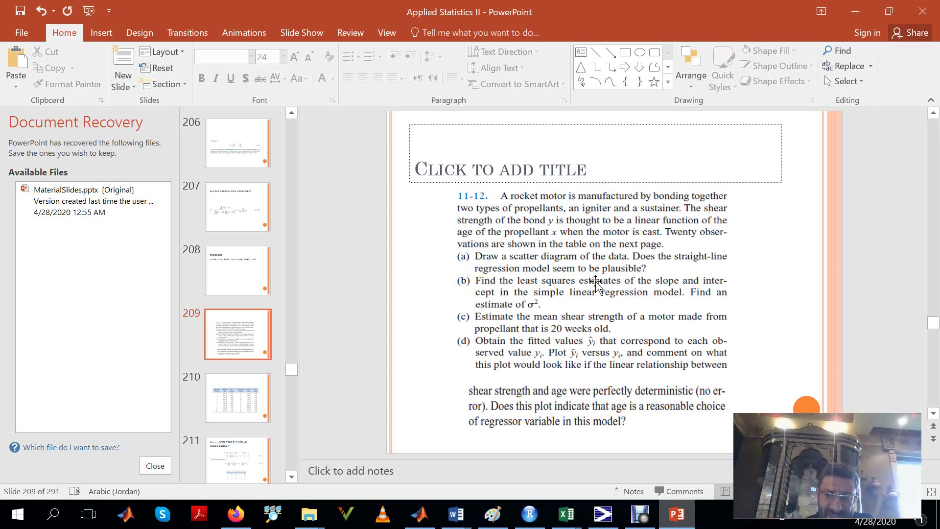
{"action": "left_click", "coordinate": [933, 412]}
{"action": "left_click", "coordinate": [933, 413]}
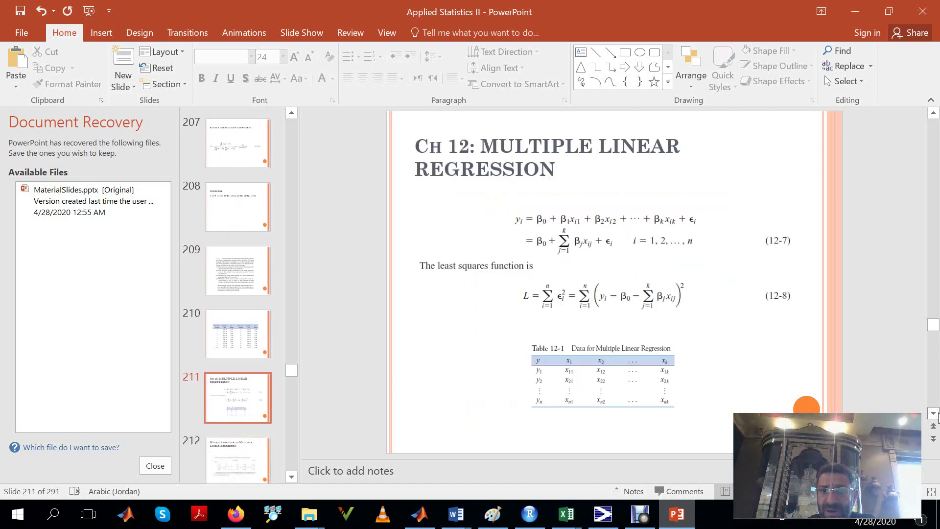
{"action": "left_click", "coordinate": [934, 114]}
Switch to the Chapter 11 Homwork#2 workbook in Excel and examine its regression calculations
{"action": "mouse_move", "coordinate": [566, 522]}
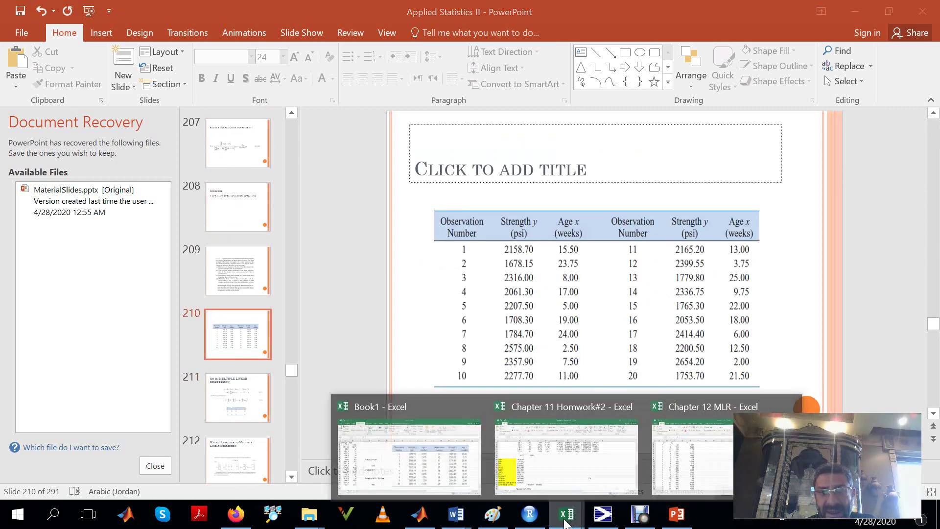
{"action": "left_click", "coordinate": [564, 471]}
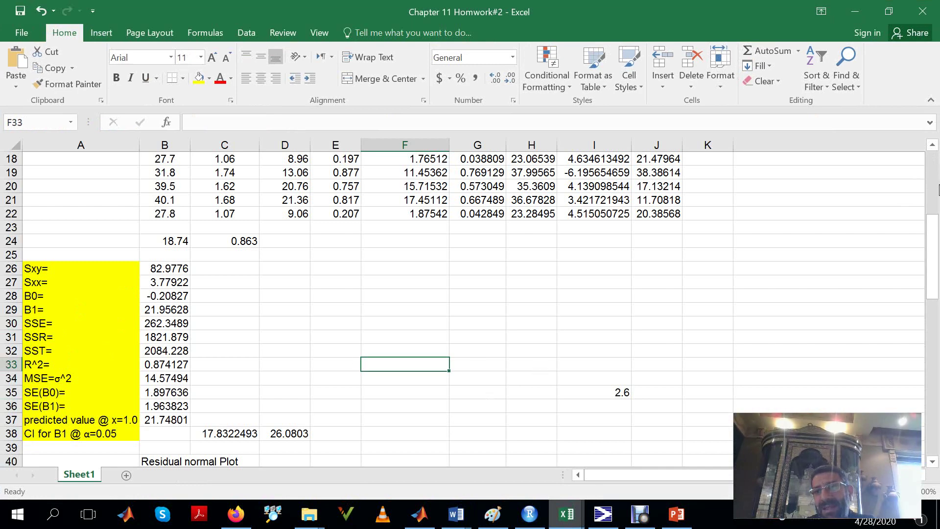
{"action": "left_click", "coordinate": [932, 145]}
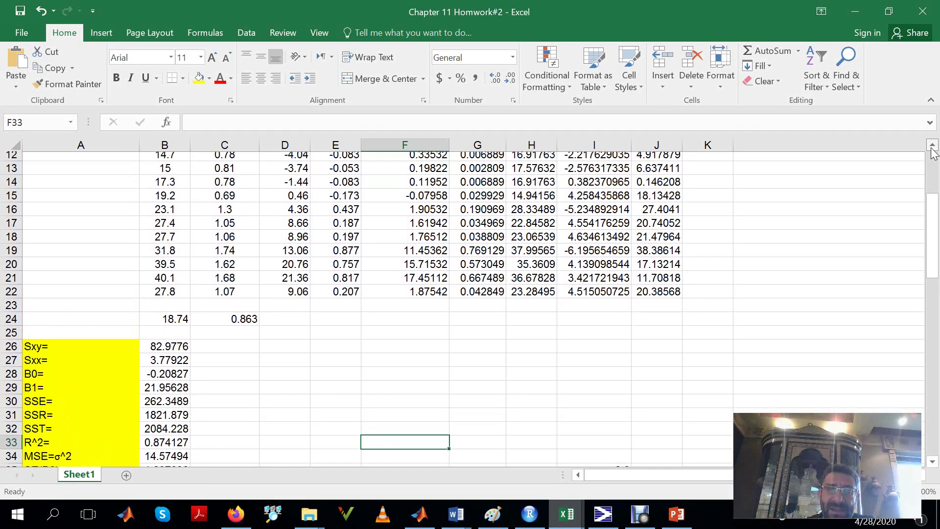
Switch to the Homework#2 IE212-chapter 11 document in Word and review its data table and list of required calculations
{"action": "left_click", "coordinate": [616, 513]}
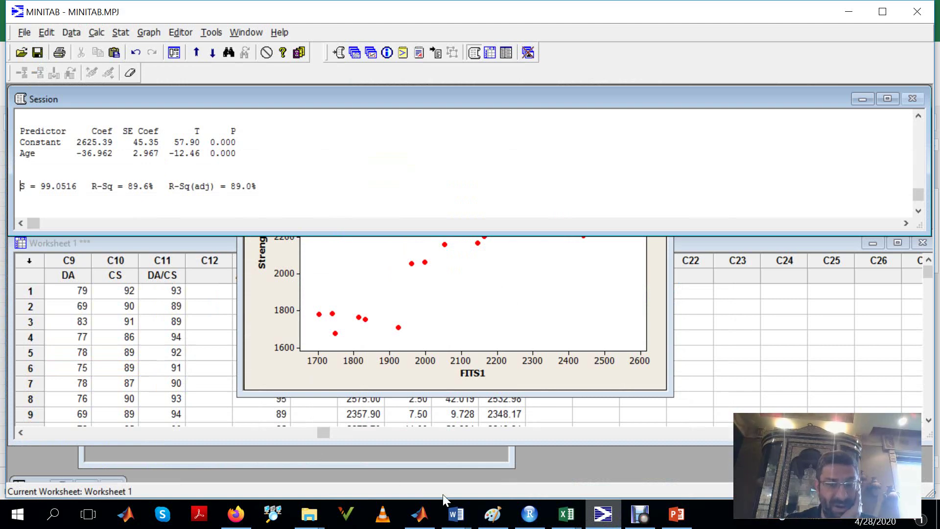
{"action": "left_click", "coordinate": [462, 518]}
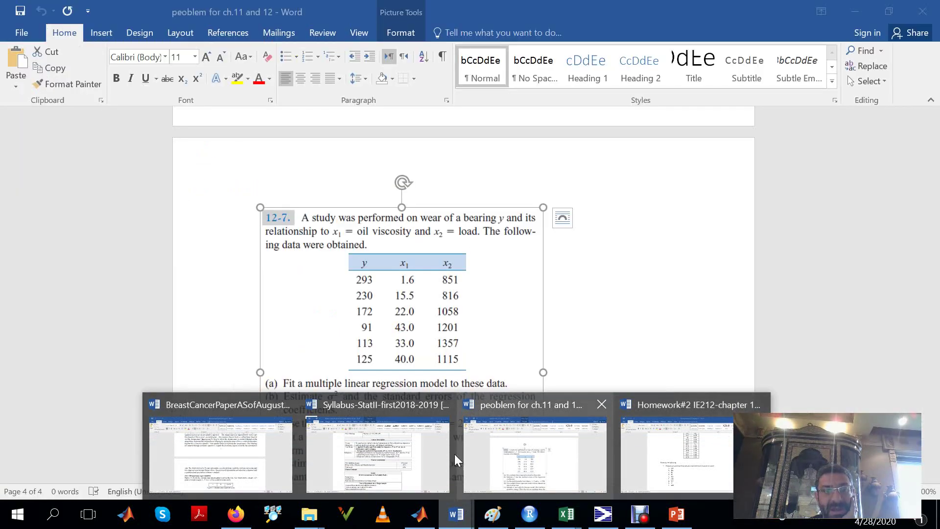
{"action": "mouse_move", "coordinate": [276, 476]}
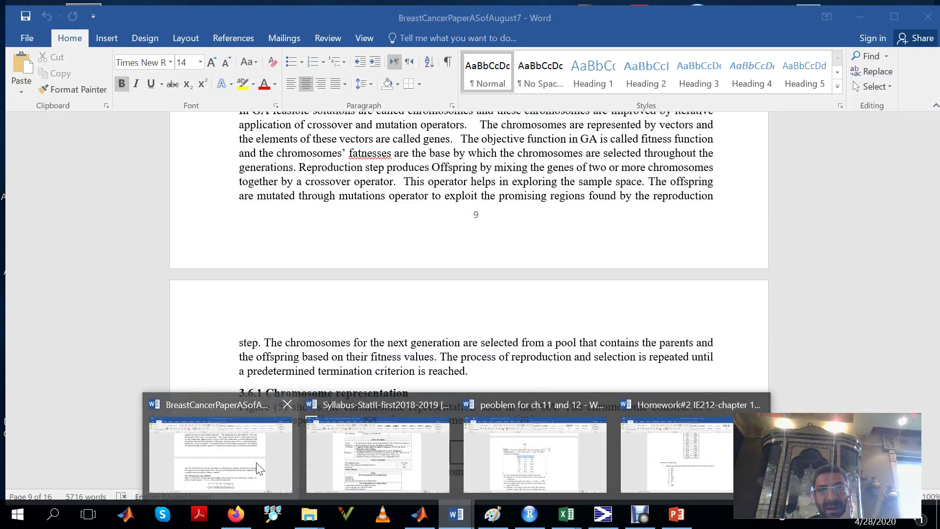
{"action": "mouse_move", "coordinate": [499, 461]}
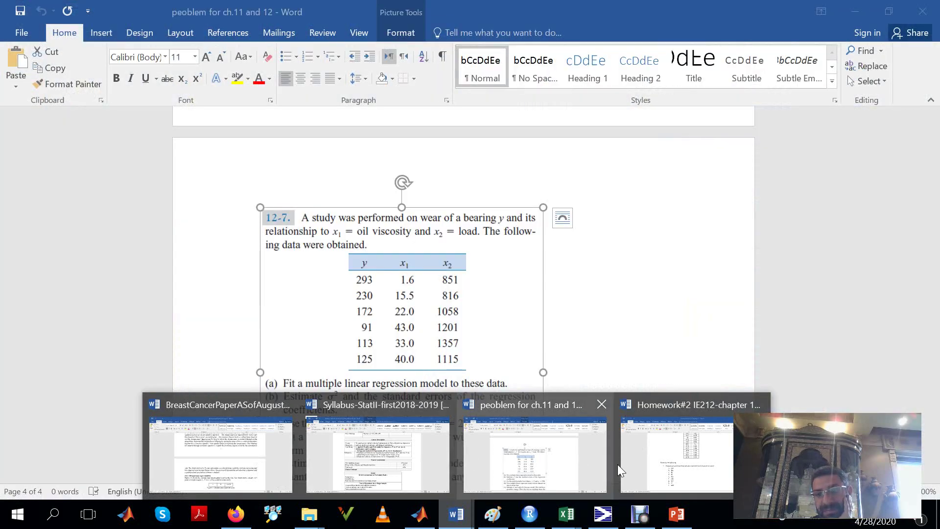
{"action": "mouse_move", "coordinate": [665, 472]}
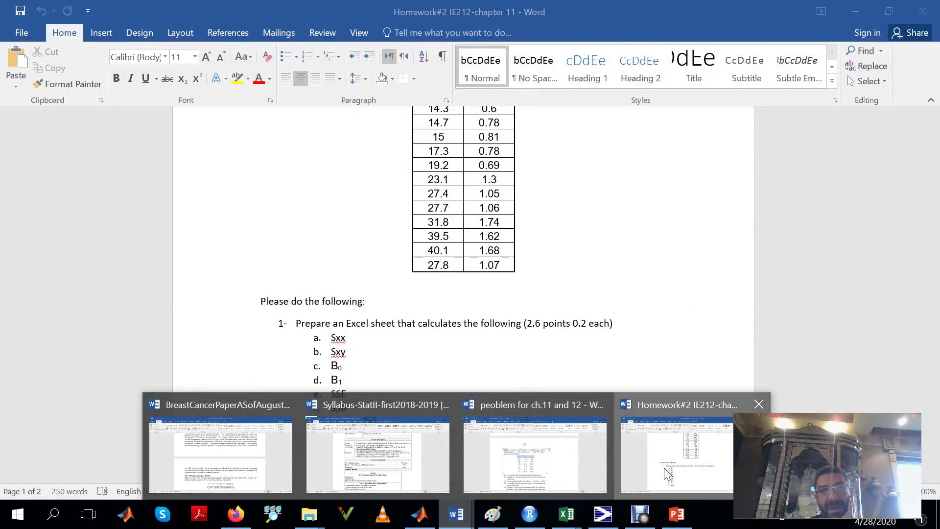
{"action": "left_click", "coordinate": [664, 468]}
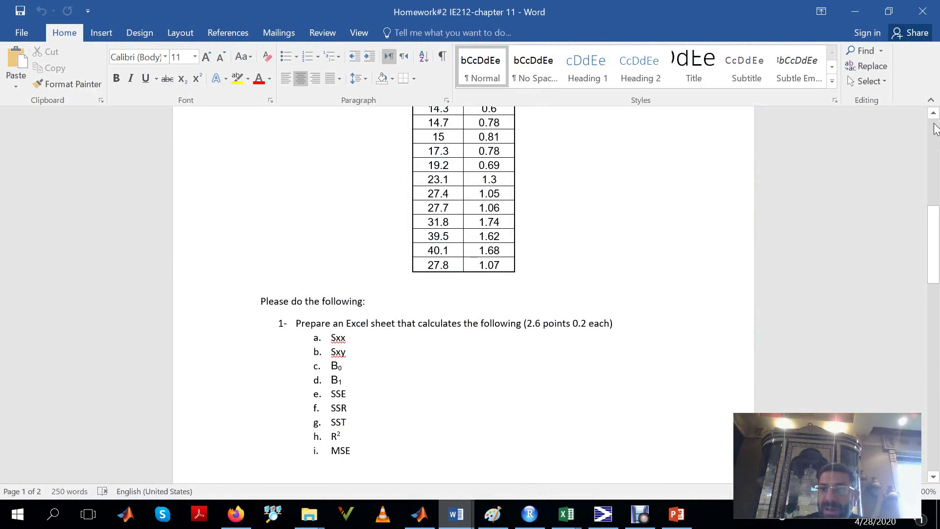
{"action": "scroll", "coordinate": [936, 122], "scroll_direction": "up", "scroll_amount": 3}
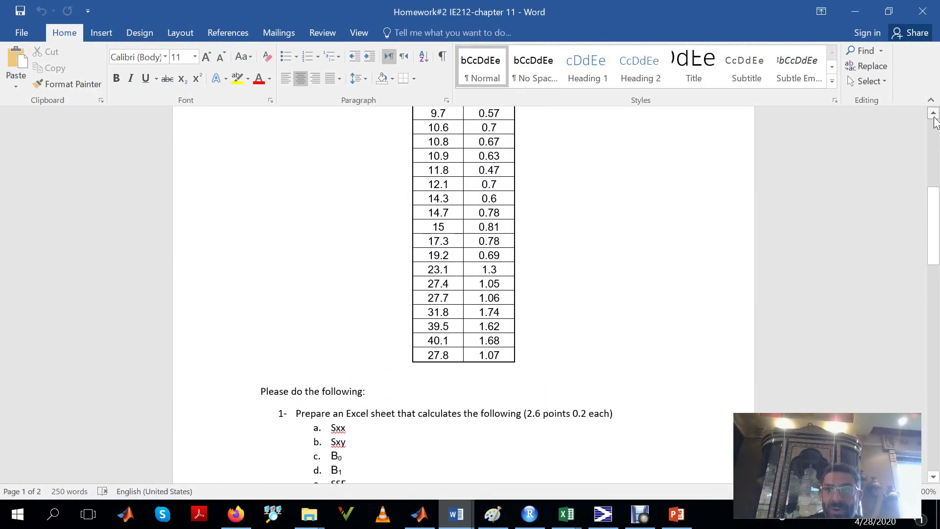
Review the homework scenario and required calculations in Word, and examine the matching regression columns and results in the Chapter 11 Homwork#2 workbook in Excel
{"action": "scroll", "coordinate": [935, 123], "scroll_direction": "up", "scroll_amount": 6}
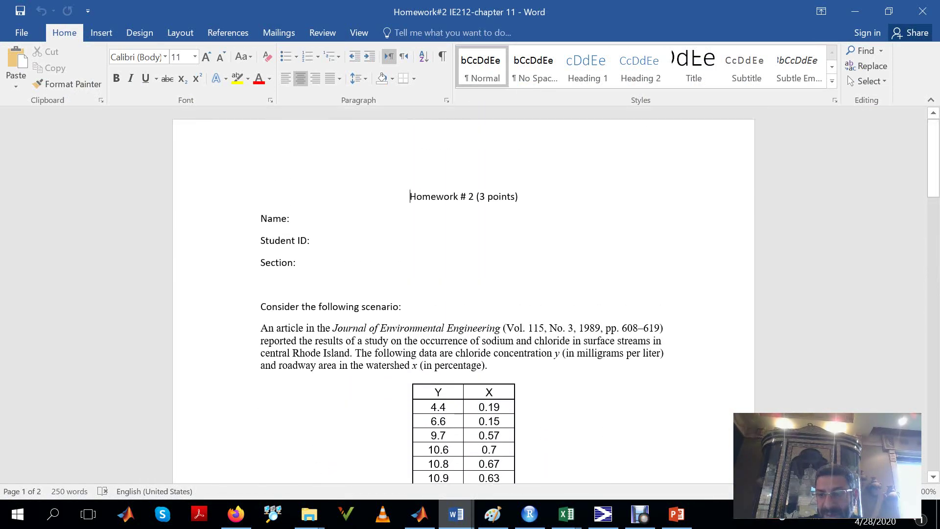
{"action": "scroll", "coordinate": [933, 479], "scroll_direction": "down", "scroll_amount": 15}
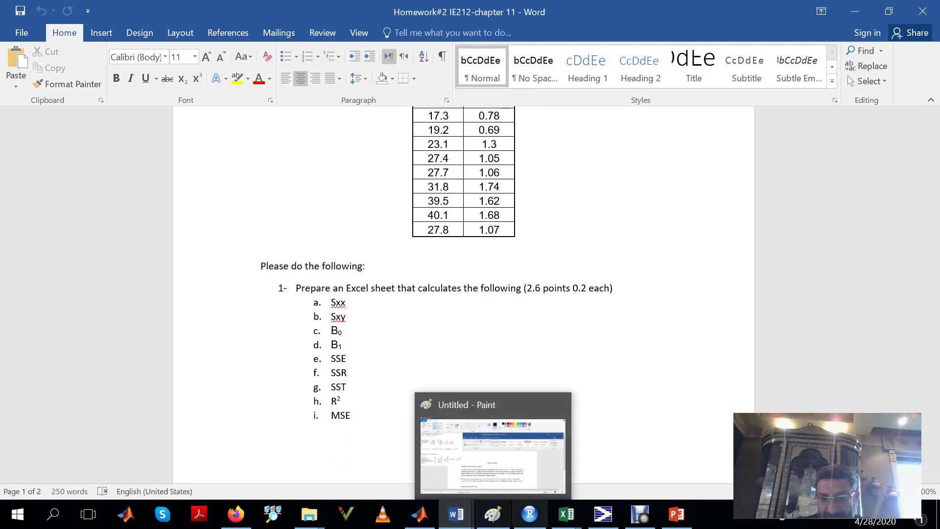
{"action": "mouse_move", "coordinate": [567, 513]}
{"action": "left_click", "coordinate": [567, 486]}
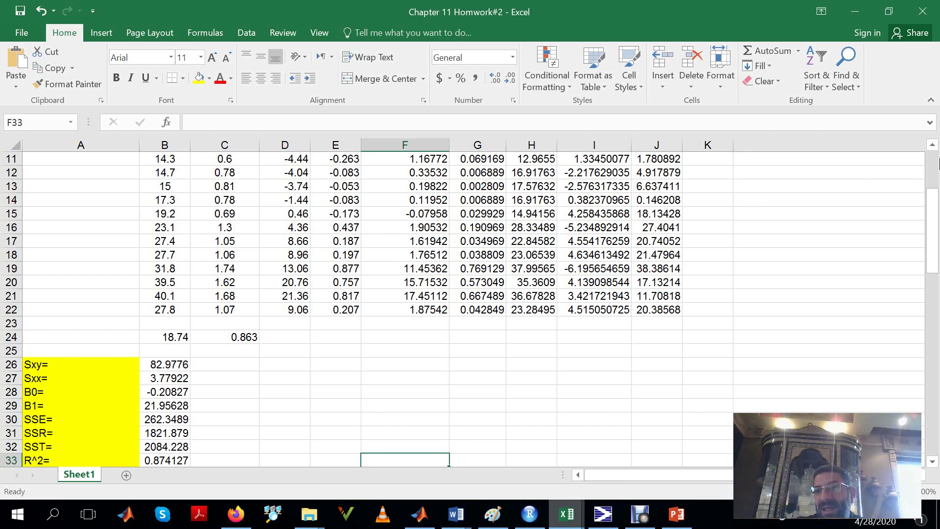
{"action": "left_click", "coordinate": [933, 149]}
{"action": "scroll", "coordinate": [933, 153], "scroll_direction": "up", "scroll_amount": 1}
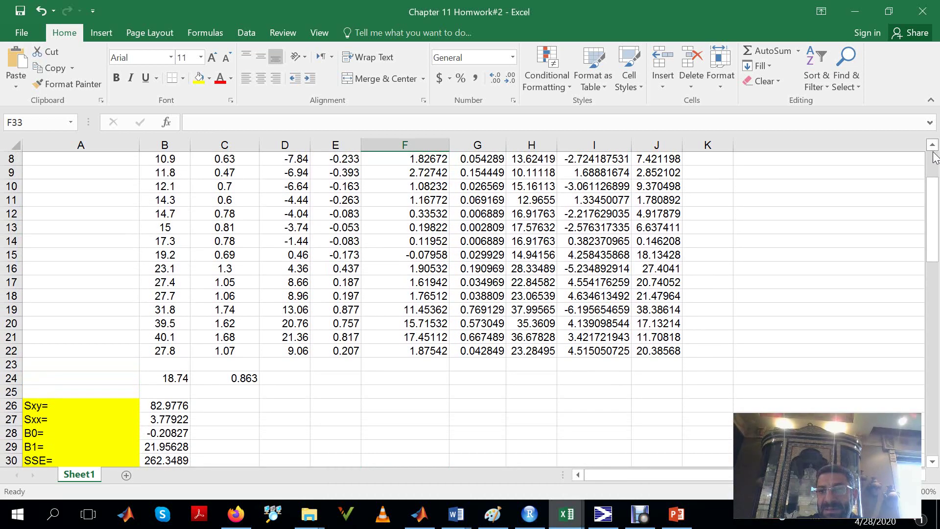
{"action": "scroll", "coordinate": [933, 153], "scroll_direction": "up", "scroll_amount": 3}
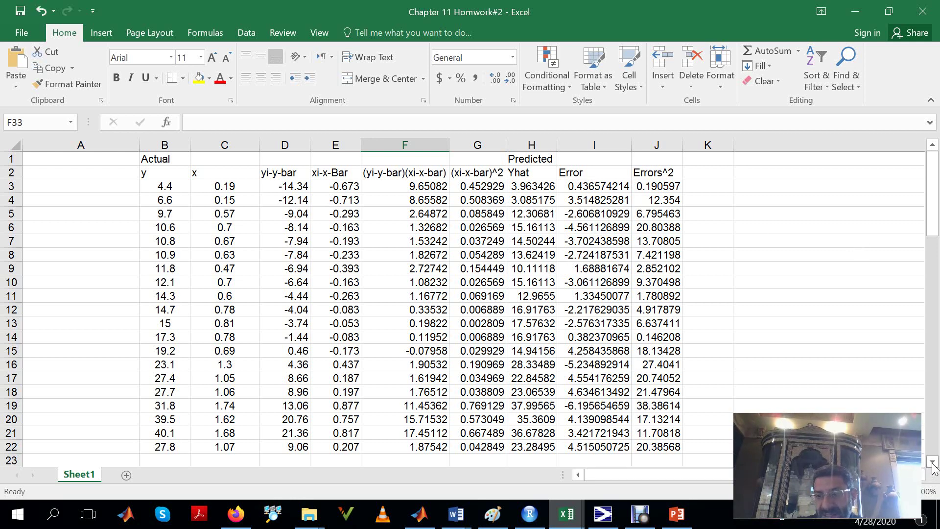
{"action": "scroll", "coordinate": [933, 462], "scroll_direction": "down", "scroll_amount": 4}
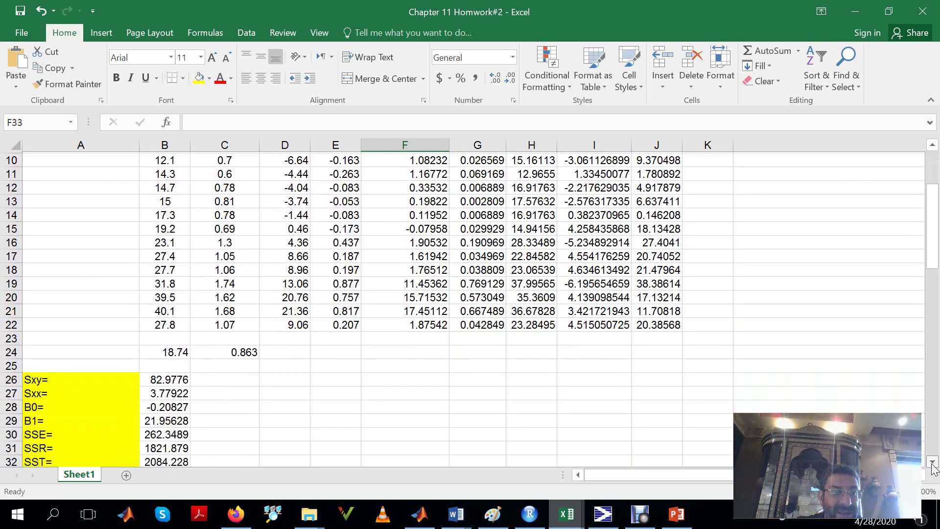
{"action": "scroll", "coordinate": [932, 462], "scroll_direction": "down", "scroll_amount": 1}
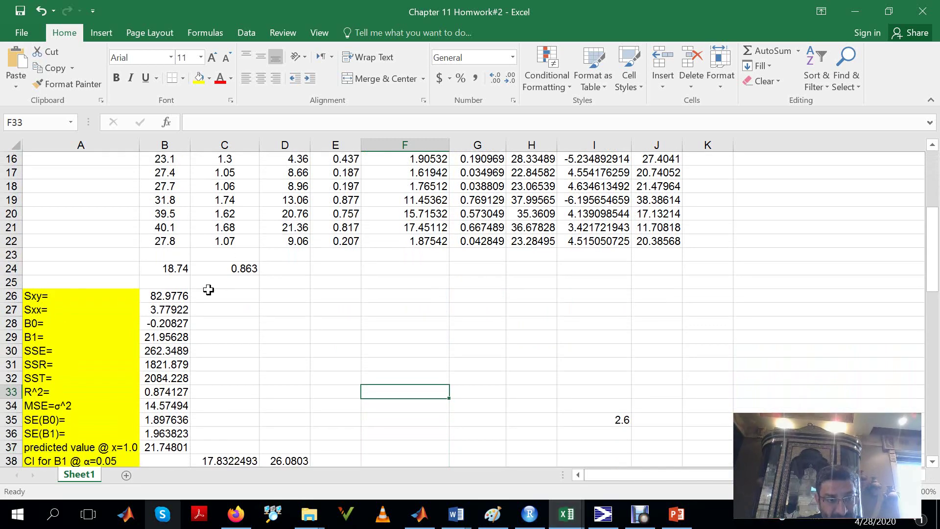
Check the calculation list in the Word homework document again, and inspect the formulas in cells F22 and D22 of the Excel workbook
{"action": "mouse_move", "coordinate": [643, 520]}
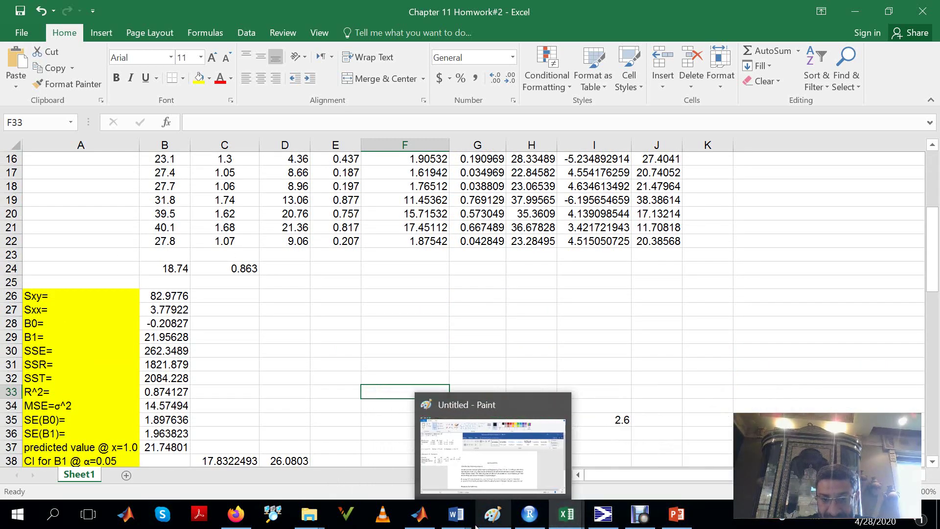
{"action": "mouse_move", "coordinate": [455, 520]}
{"action": "mouse_move", "coordinate": [711, 470]}
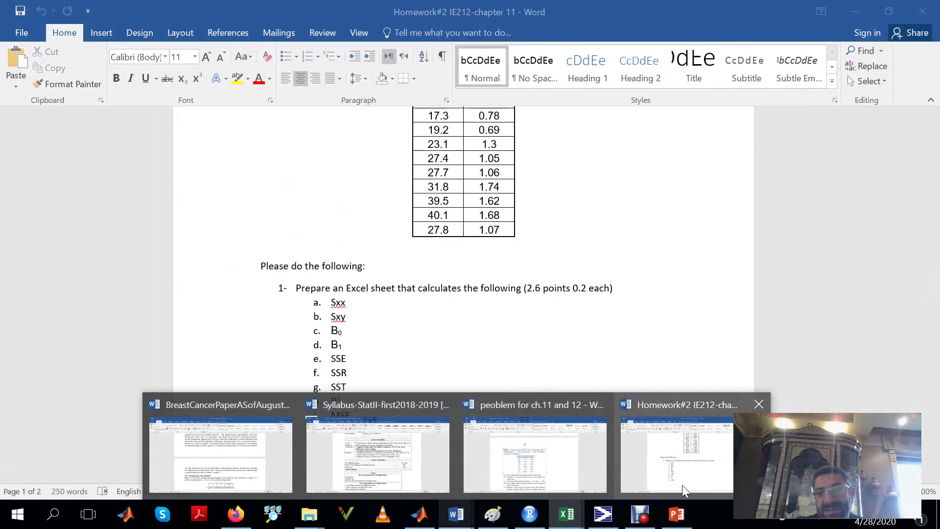
{"action": "left_click", "coordinate": [682, 485]}
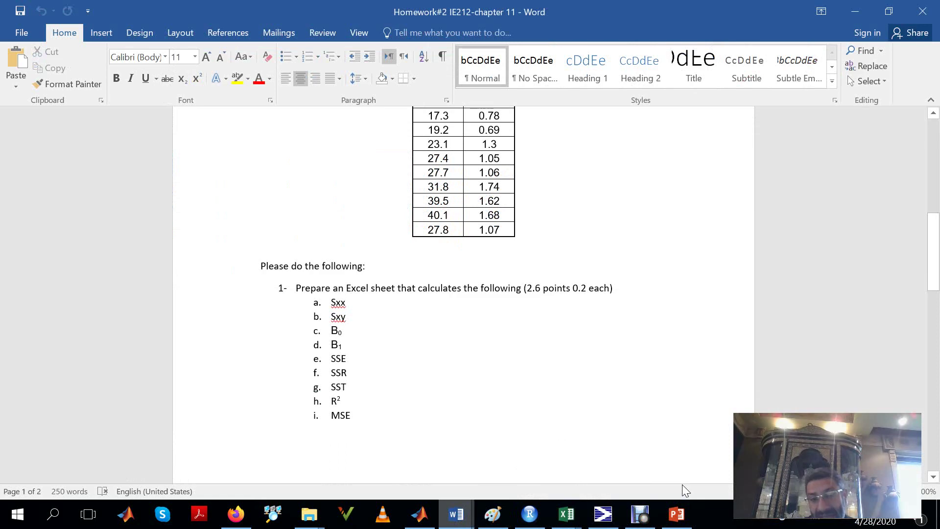
{"action": "mouse_move", "coordinate": [567, 514]}
{"action": "left_click", "coordinate": [574, 481]}
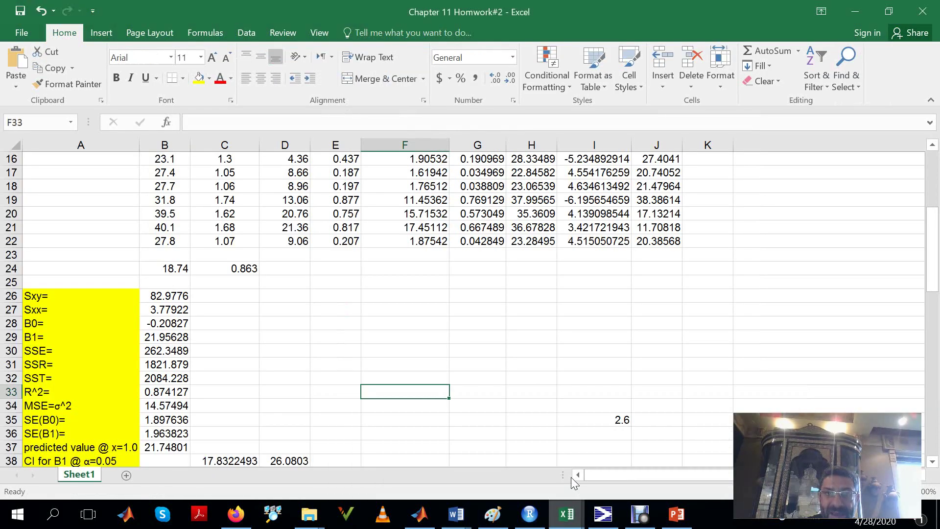
{"action": "left_click", "coordinate": [421, 239]}
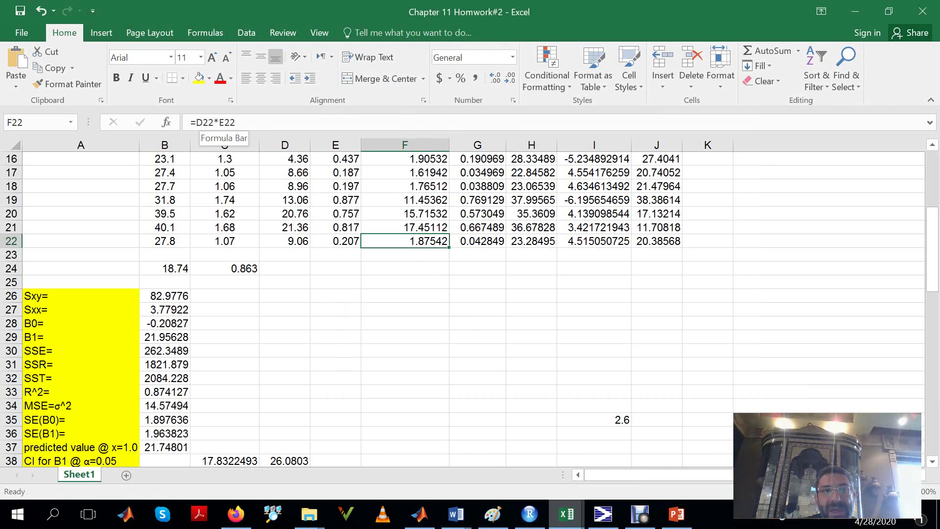
{"action": "left_click", "coordinate": [295, 243]}
{"action": "left_click_drag", "start_coordinate": [295, 243], "coordinate": [297, 363]}
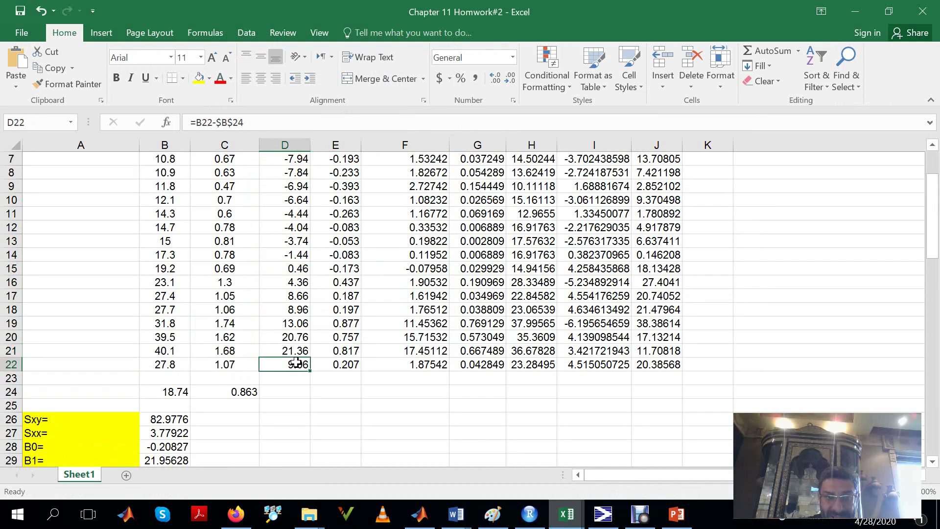
Set the y value in cell B22 to 100000 to test the recalculation of the regression results, and undo the change
{"action": "left_click", "coordinate": [161, 362]}
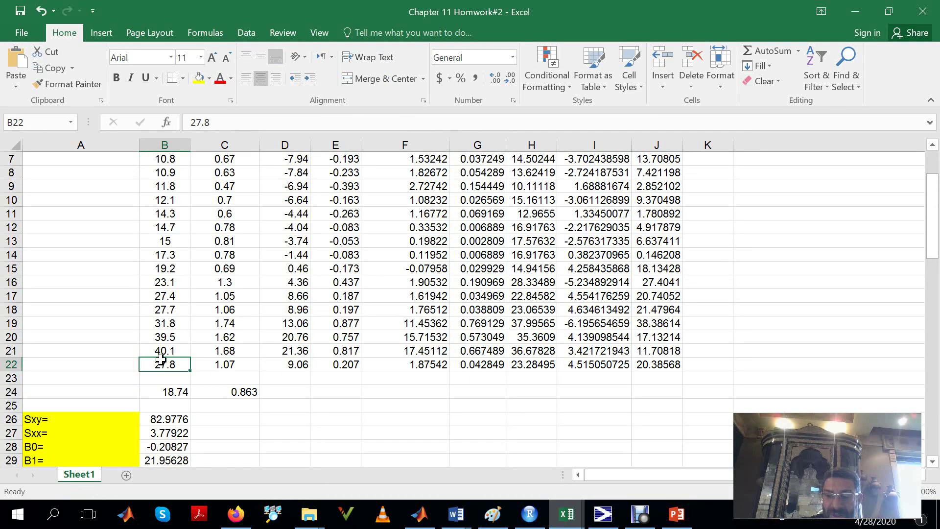
{"action": "type", "text": "100000"}
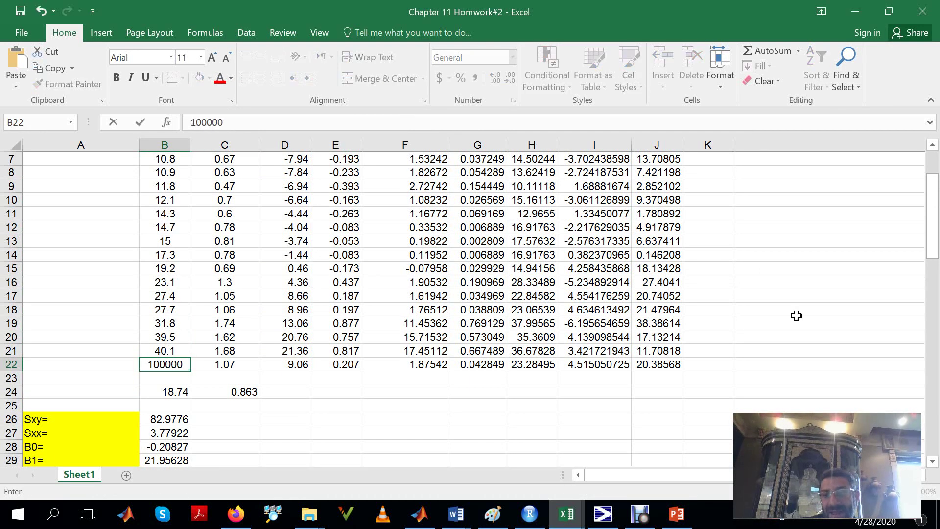
{"action": "left_click", "coordinate": [932, 463]}
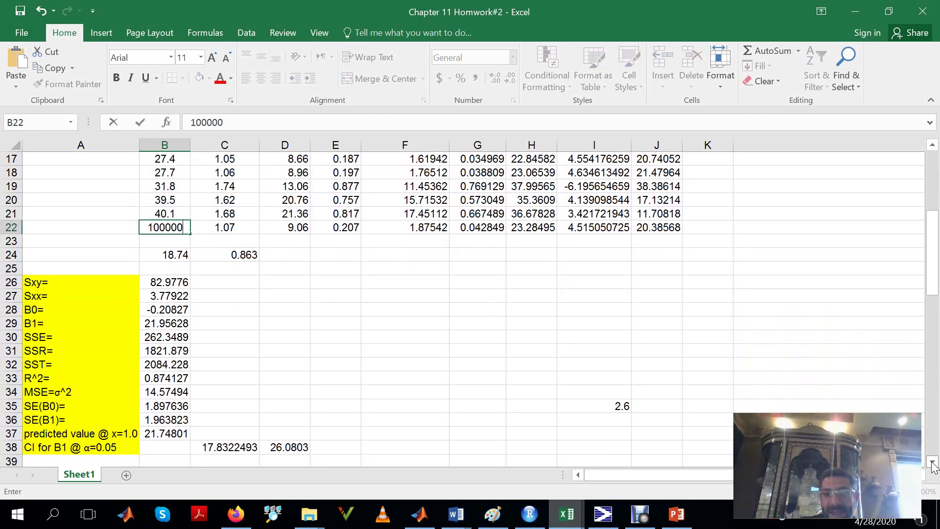
{"action": "key", "text": "Return"}
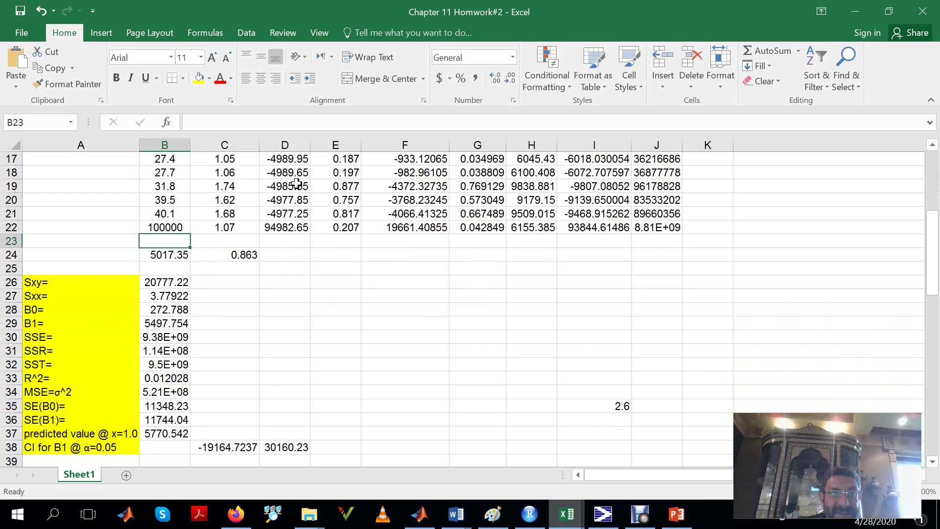
{"action": "left_click", "coordinate": [41, 12]}
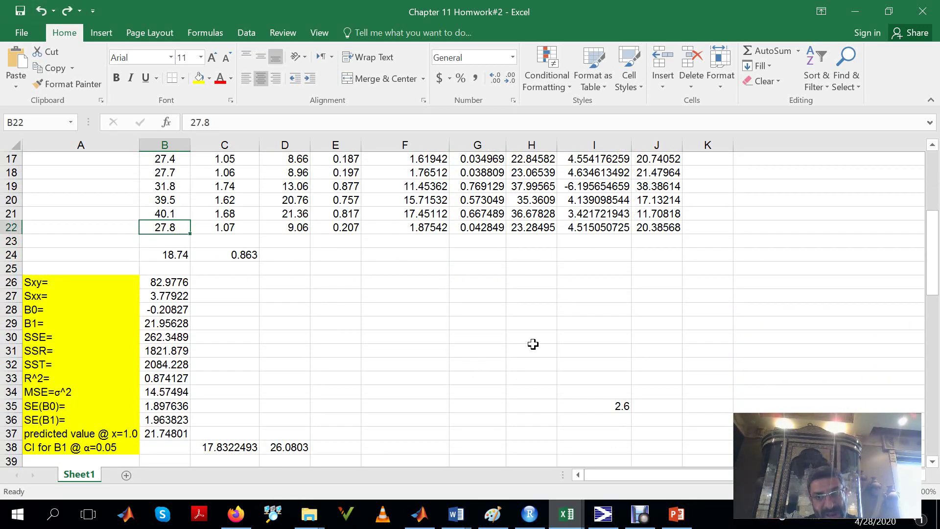
Look over the worksheet's data columns and results, and switch to the Word homework document to read its remaining questions and submission instructions
{"action": "scroll", "coordinate": [935, 194], "scroll_direction": "up", "scroll_amount": 6}
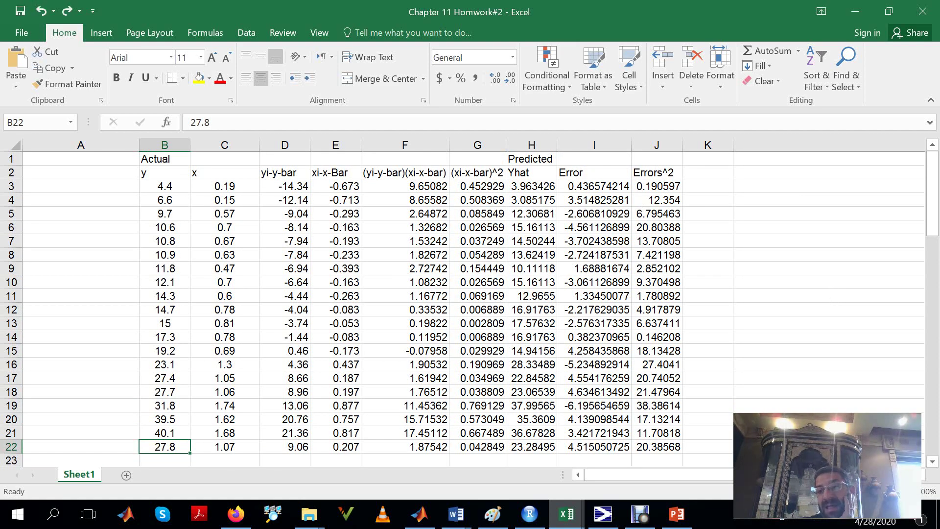
{"action": "left_click", "coordinate": [935, 449]}
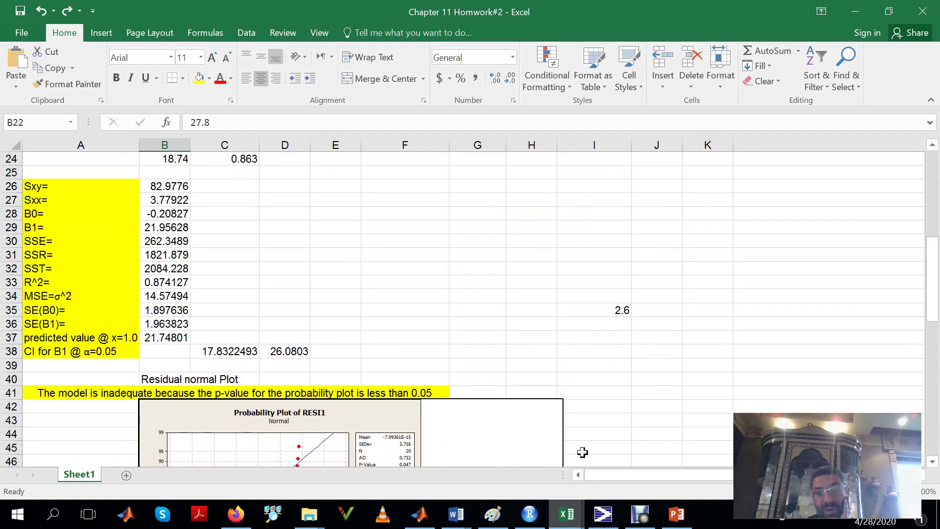
{"action": "mouse_move", "coordinate": [456, 514]}
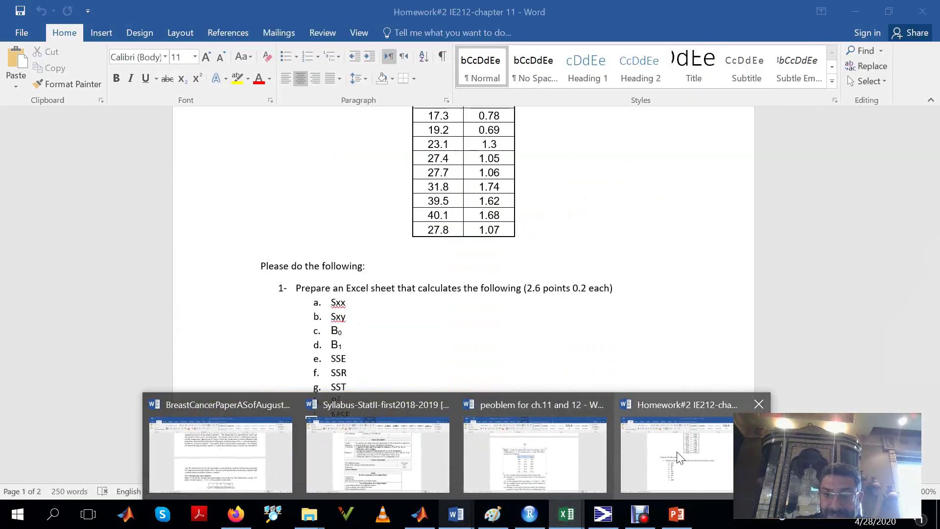
{"action": "left_click", "coordinate": [679, 458]}
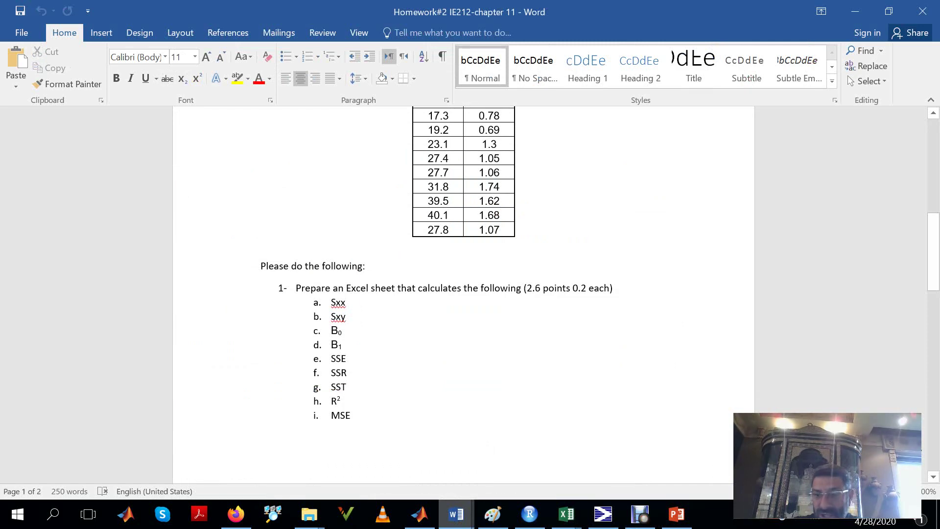
{"action": "left_click", "coordinate": [934, 476]}
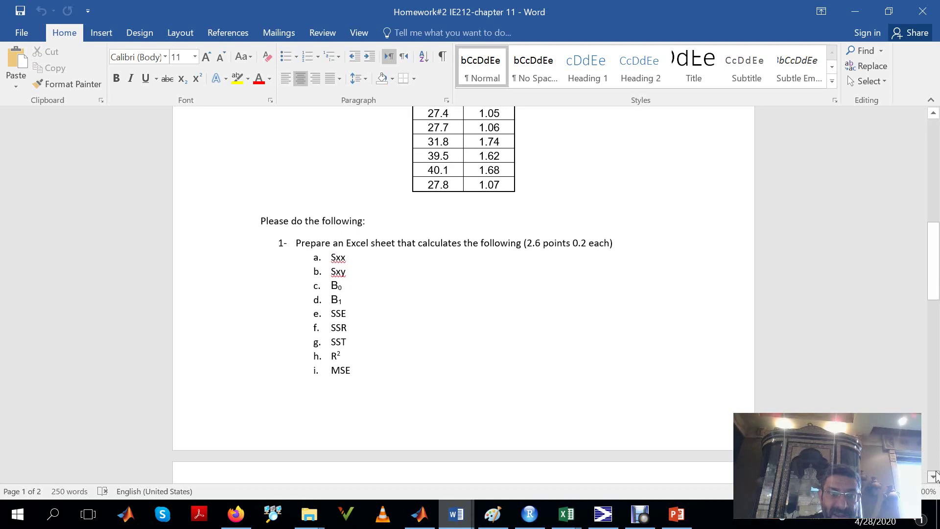
{"action": "left_click", "coordinate": [933, 476]}
{"action": "left_click", "coordinate": [933, 476]}
{"action": "scroll", "coordinate": [738, 185], "scroll_direction": "down", "scroll_amount": 5}
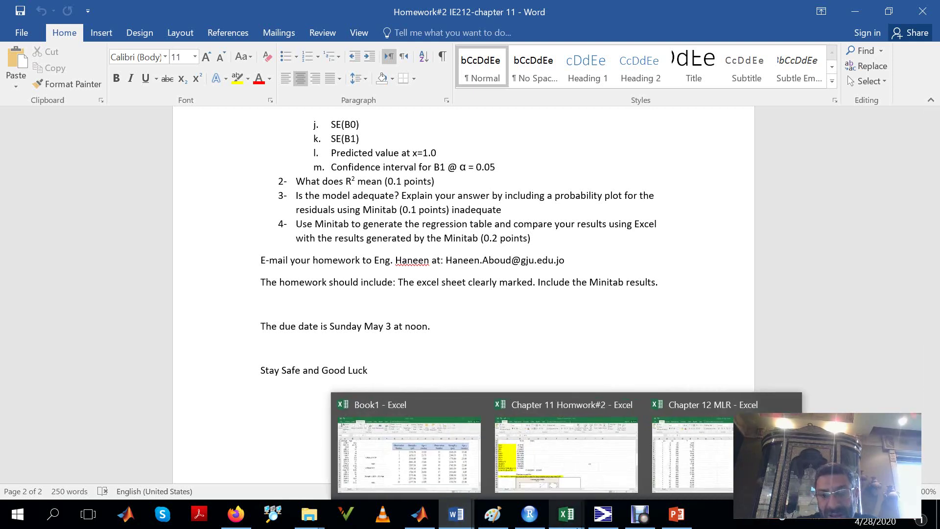
Compare the Excel results for the standard errors, predicted value at x=1.0 and B1 confidence interval with the homework questions in Word
{"action": "mouse_move", "coordinate": [574, 501]}
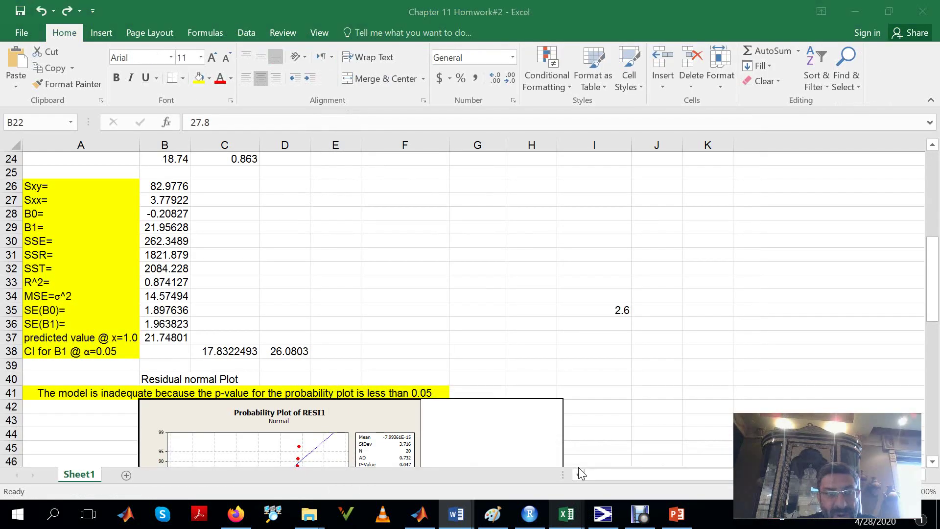
{"action": "left_click", "coordinate": [581, 473]}
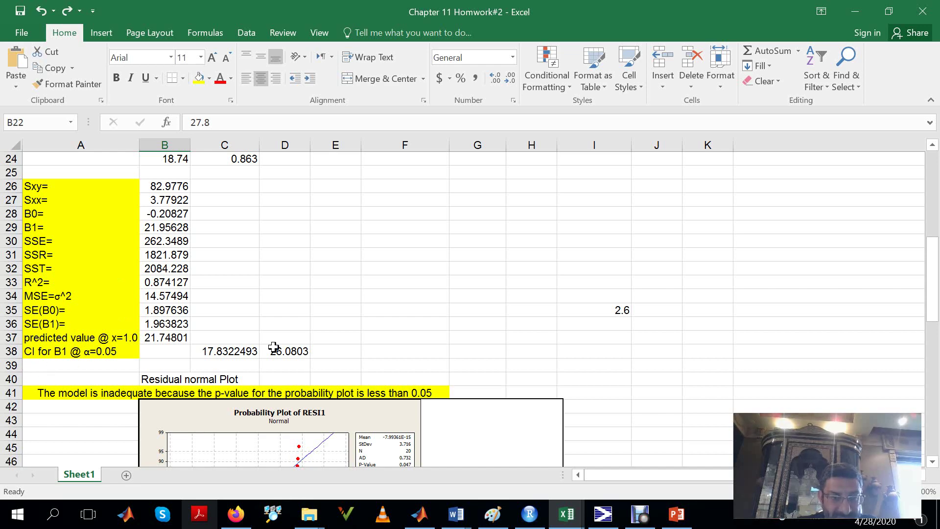
{"action": "mouse_move", "coordinate": [566, 514]}
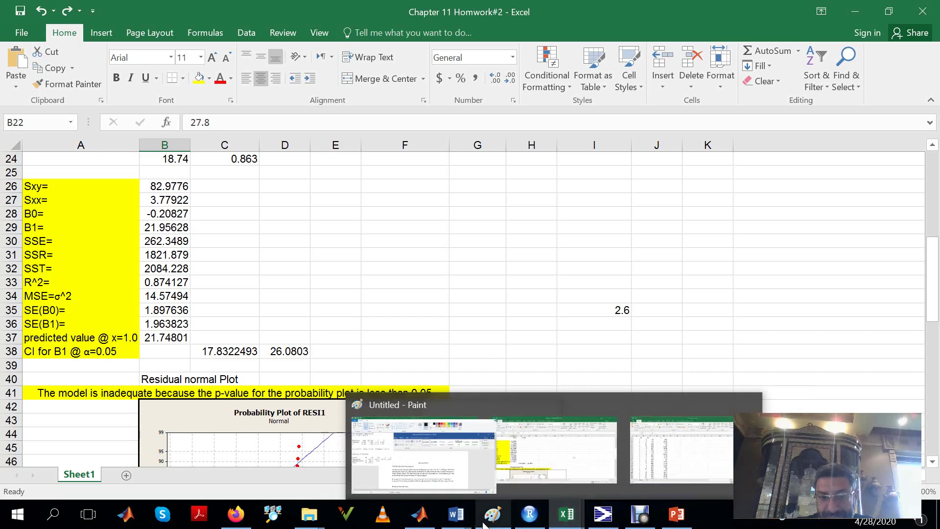
{"action": "mouse_move", "coordinate": [456, 514]}
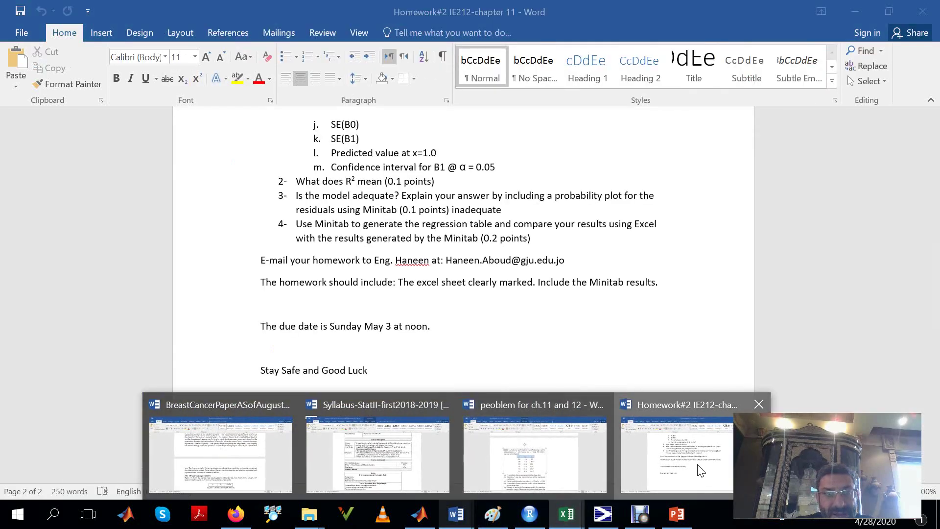
{"action": "left_click", "coordinate": [696, 467]}
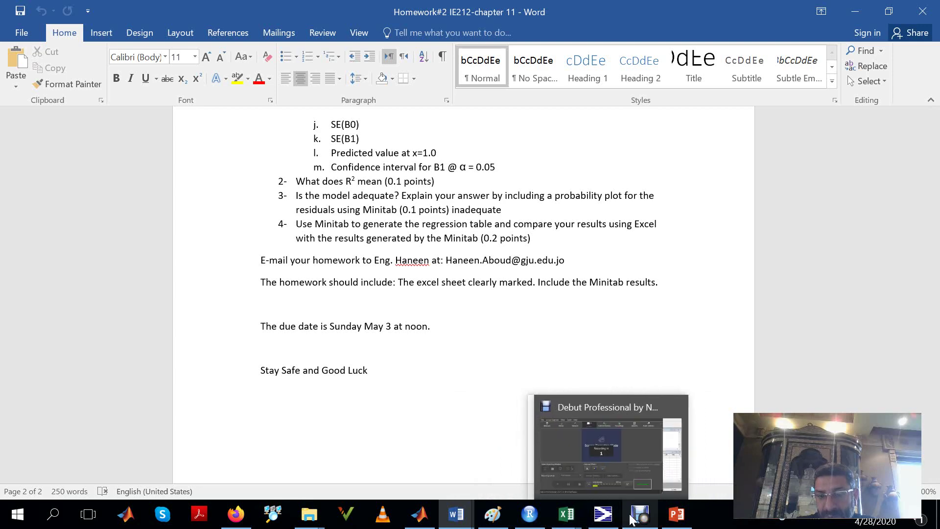
Switch to the Chapter 11 Homwork#2 workbook in Excel and examine the residual probability plot and the pasted Minitab regression results
{"action": "mouse_move", "coordinate": [606, 513]}
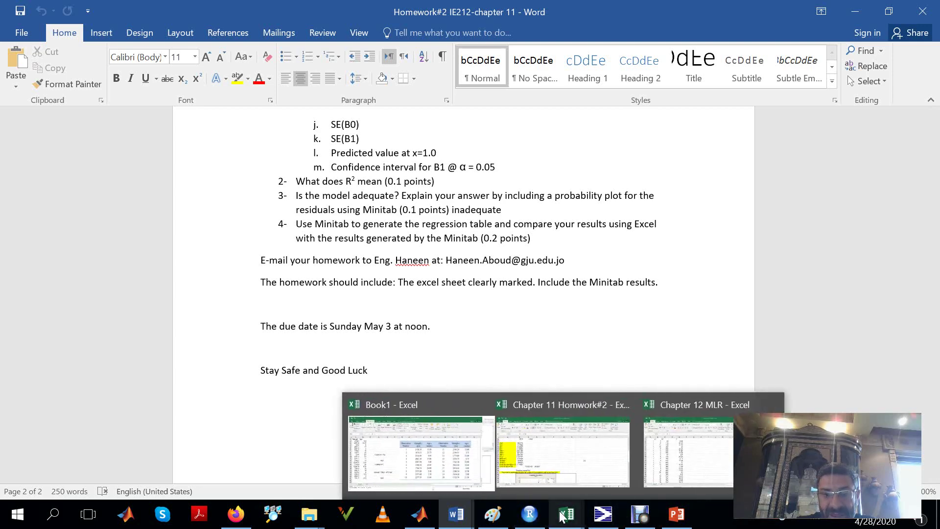
{"action": "left_click", "coordinate": [568, 477]}
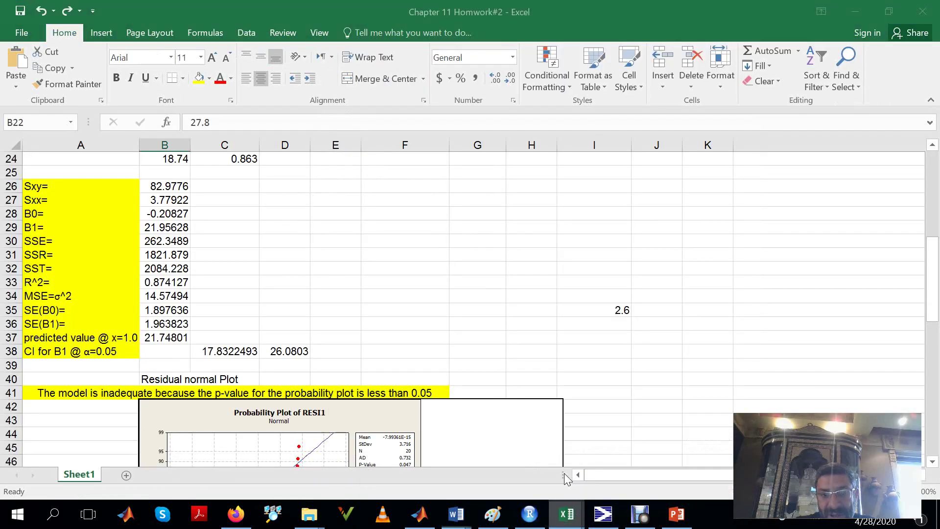
{"action": "left_click", "coordinate": [933, 464]}
{"action": "left_click", "coordinate": [933, 463]}
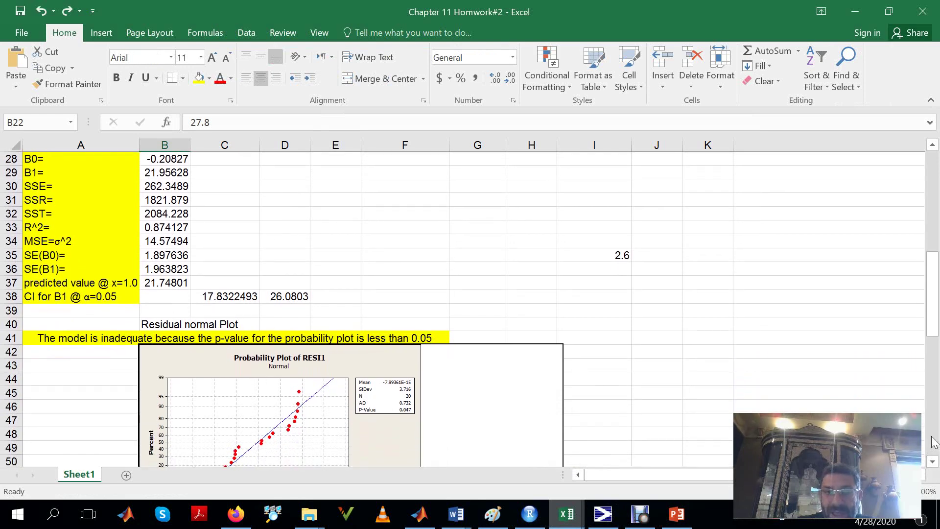
{"action": "left_click", "coordinate": [934, 441]}
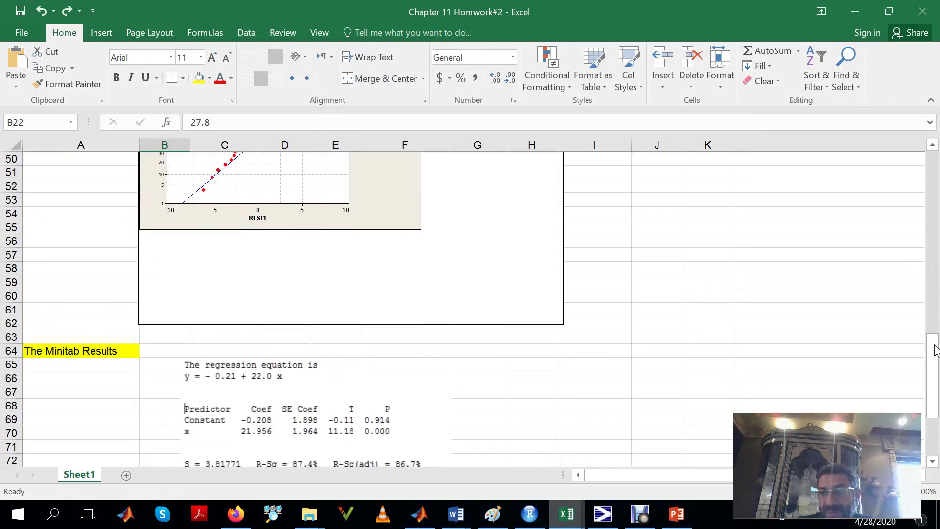
{"action": "left_click_drag", "start_coordinate": [936, 363], "coordinate": [888, 275]}
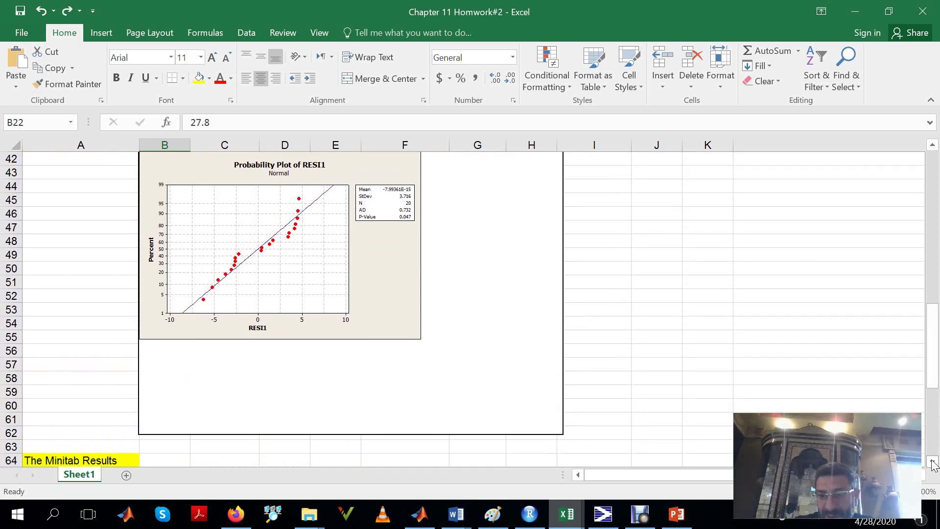
{"action": "mouse_move", "coordinate": [456, 514]}
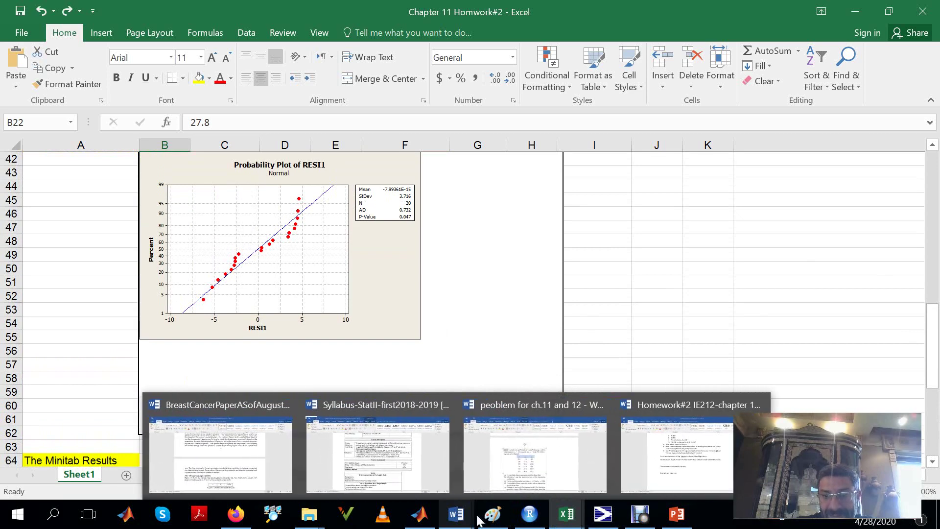
Compare the homework questions and submission requirements in Word with the calculated regression values and pasted Minitab results in the Chapter 11 Homwork#2 workbook
{"action": "left_click", "coordinate": [668, 475]}
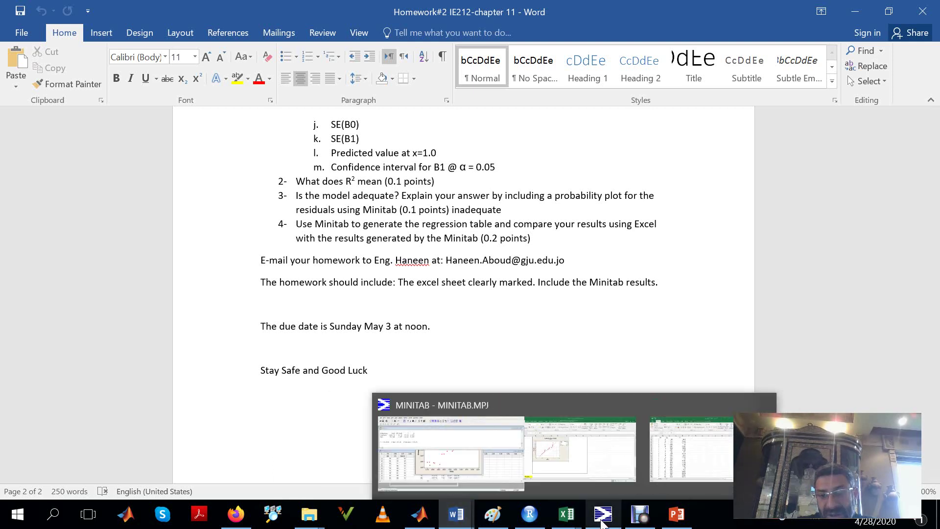
{"action": "mouse_move", "coordinate": [591, 522]}
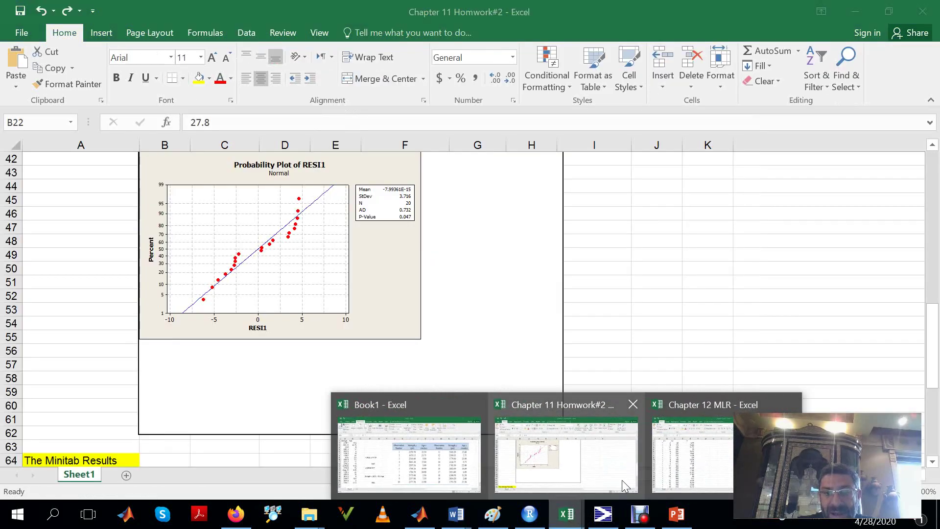
{"action": "left_click", "coordinate": [622, 480]}
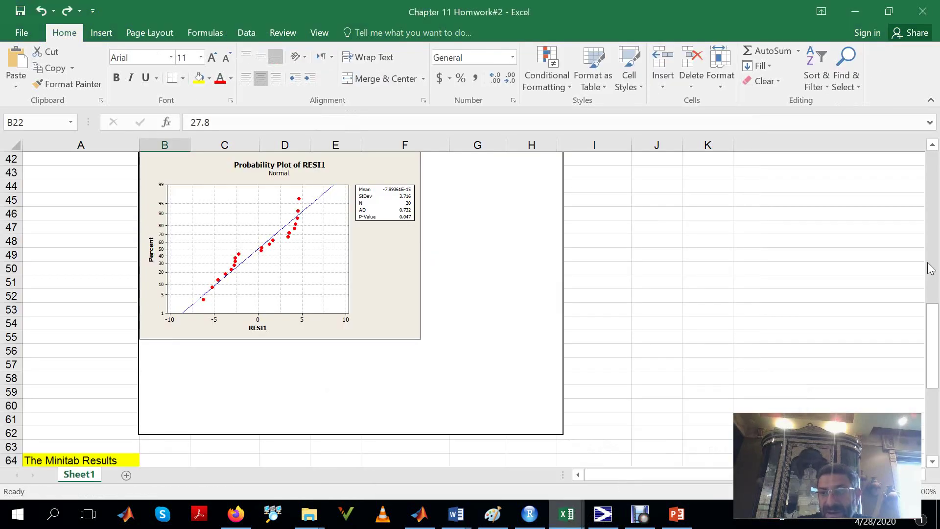
{"action": "left_click", "coordinate": [932, 217]}
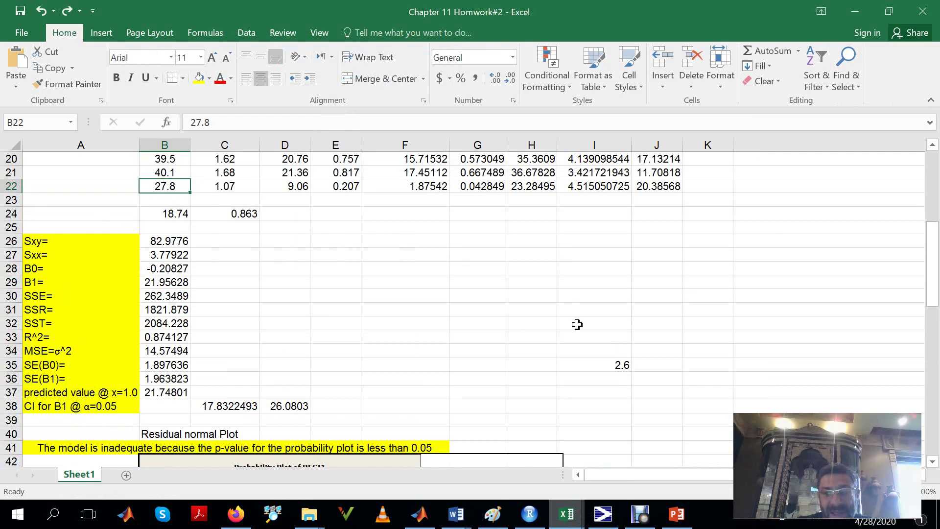
{"action": "left_click", "coordinate": [933, 462]}
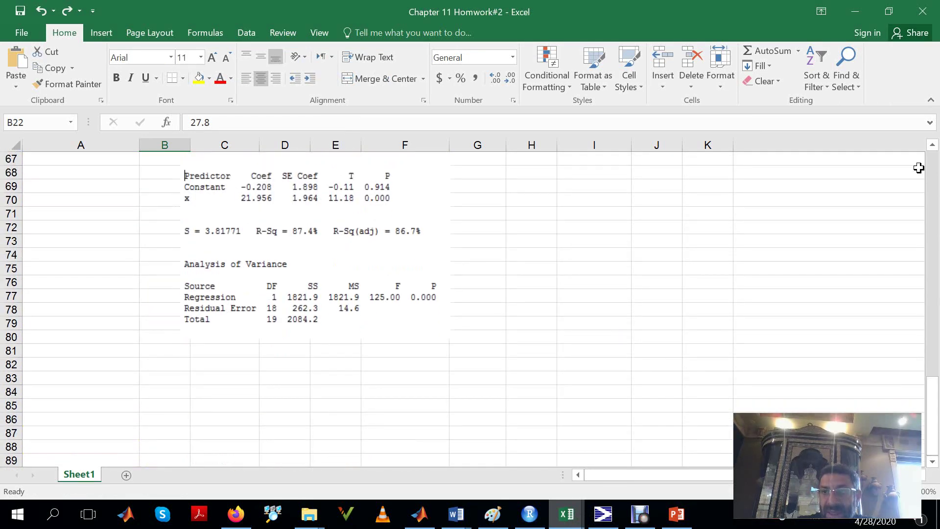
{"action": "left_click", "coordinate": [932, 146]}
{"action": "left_click", "coordinate": [932, 147]}
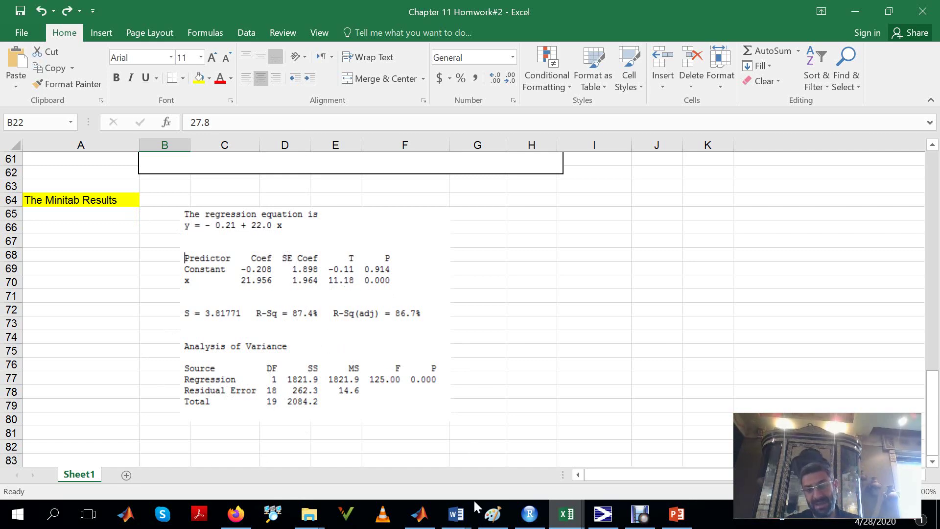
Switch to the Homework#2 IE212-chapter 11 document in Word and colour the submission e-mail address red
{"action": "mouse_move", "coordinate": [462, 520]}
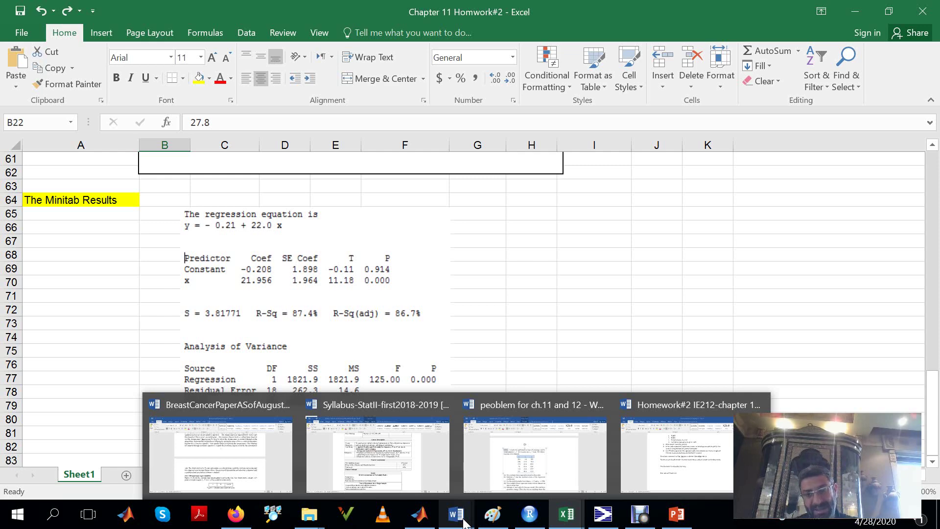
{"action": "left_click", "coordinate": [718, 474]}
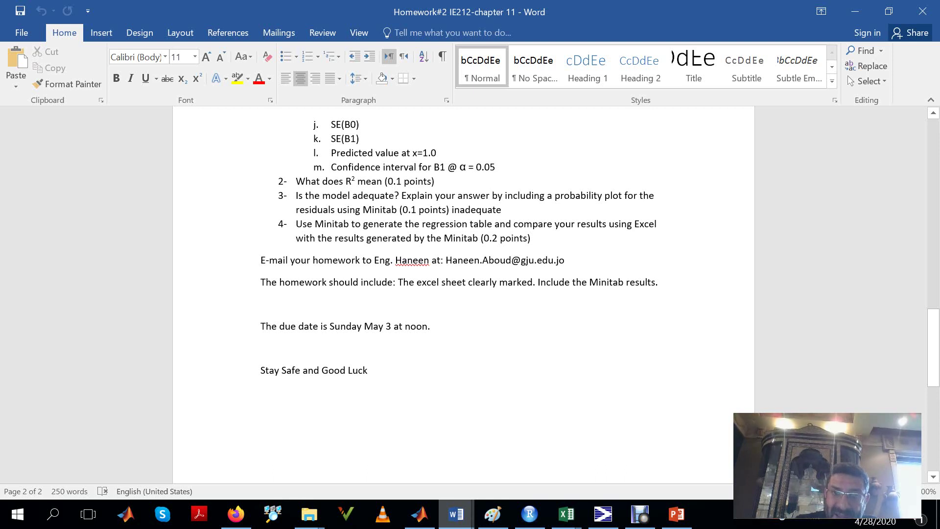
{"action": "left_click", "coordinate": [565, 260]}
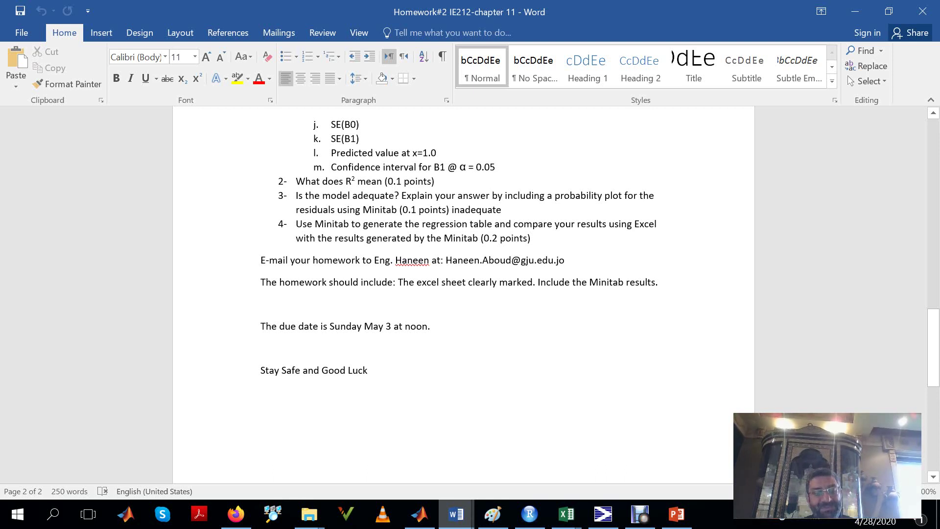
{"action": "left_click_drag", "start_coordinate": [565, 260], "coordinate": [445, 260]}
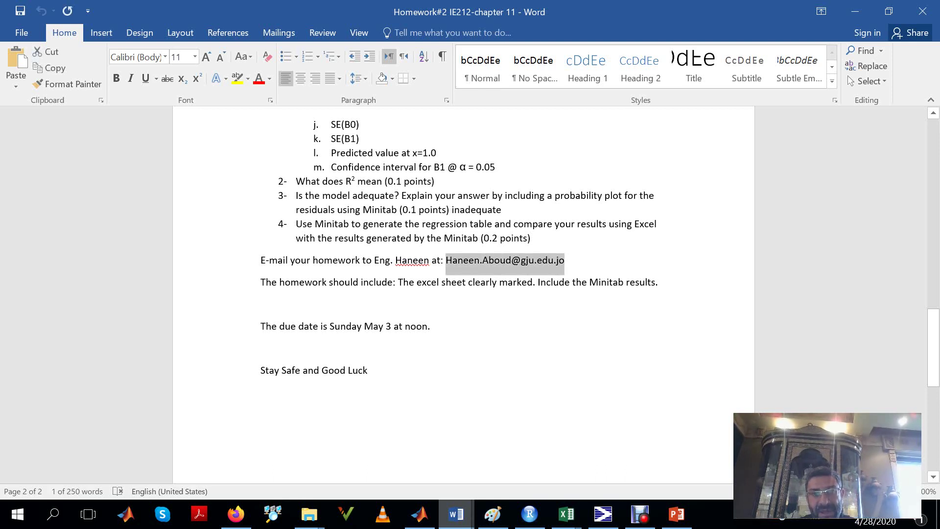
{"action": "left_click", "coordinate": [258, 82]}
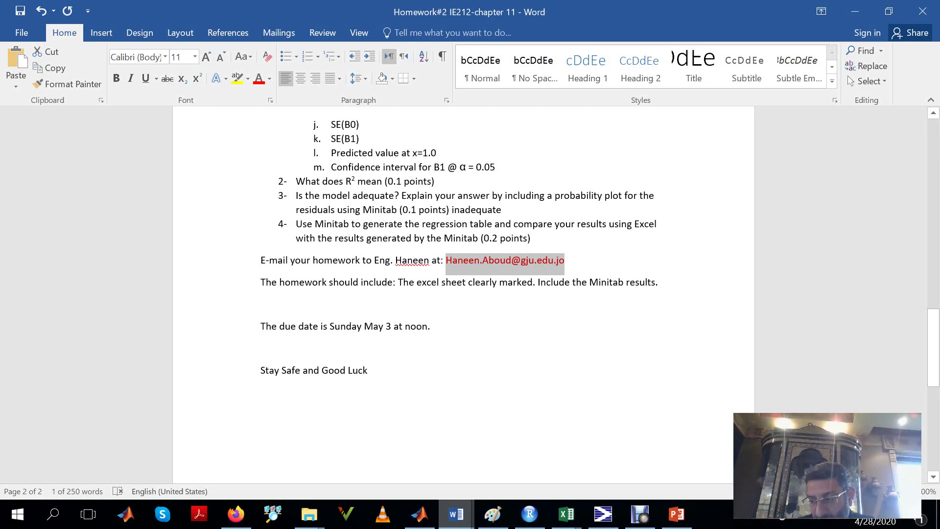
{"action": "left_click", "coordinate": [263, 396]}
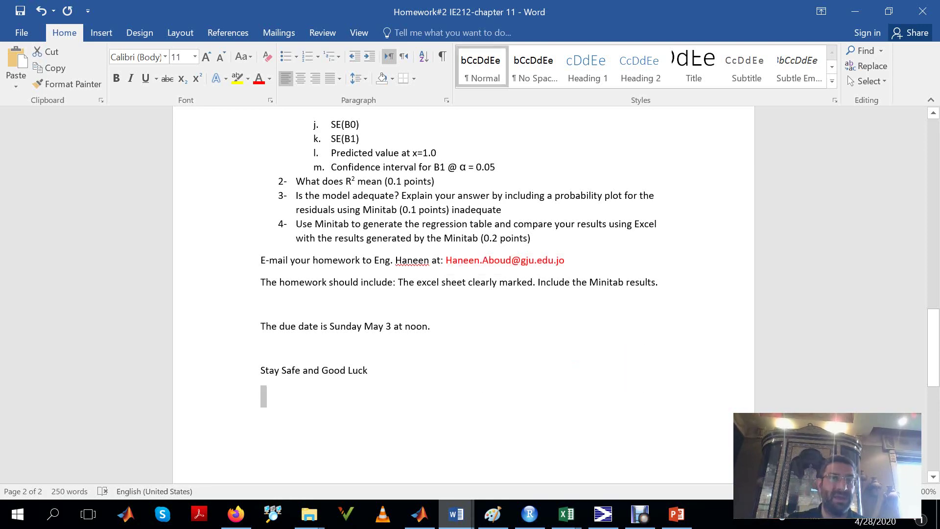
{"action": "left_click", "coordinate": [639, 517]}
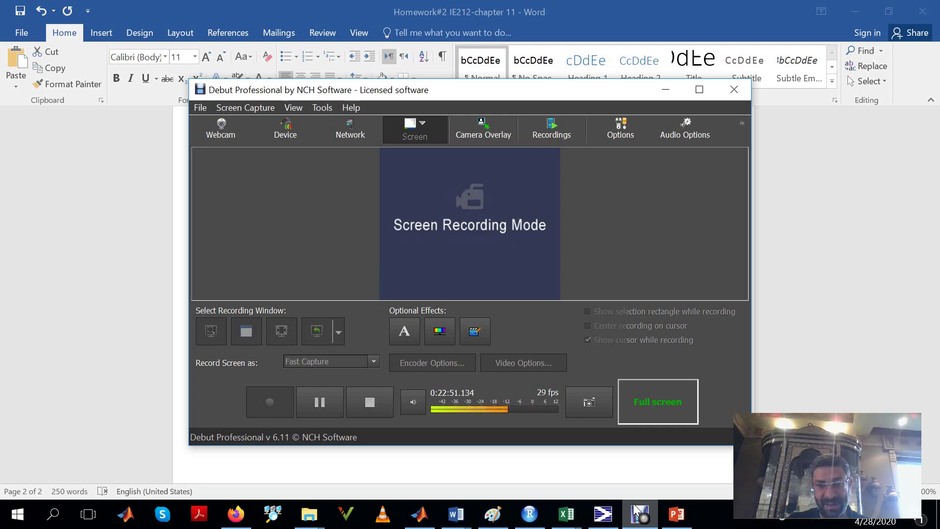
{"action": "left_click", "coordinate": [639, 517]}
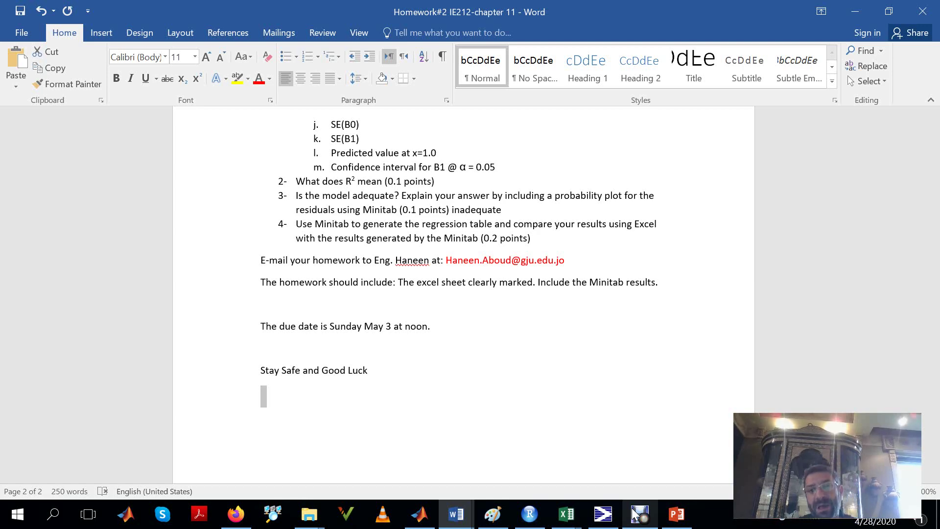
Switch to the Applied Statistics II presentation in PowerPoint and present the multiple linear regression slides from slide 211 through the X matrix example
{"action": "left_click", "coordinate": [679, 520]}
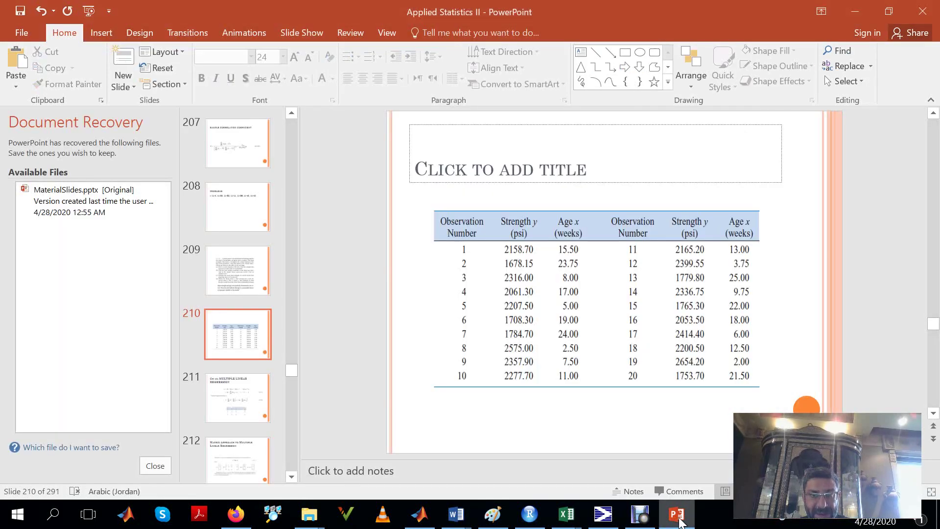
{"action": "scroll", "coordinate": [711, 436], "scroll_direction": "down", "scroll_amount": 1}
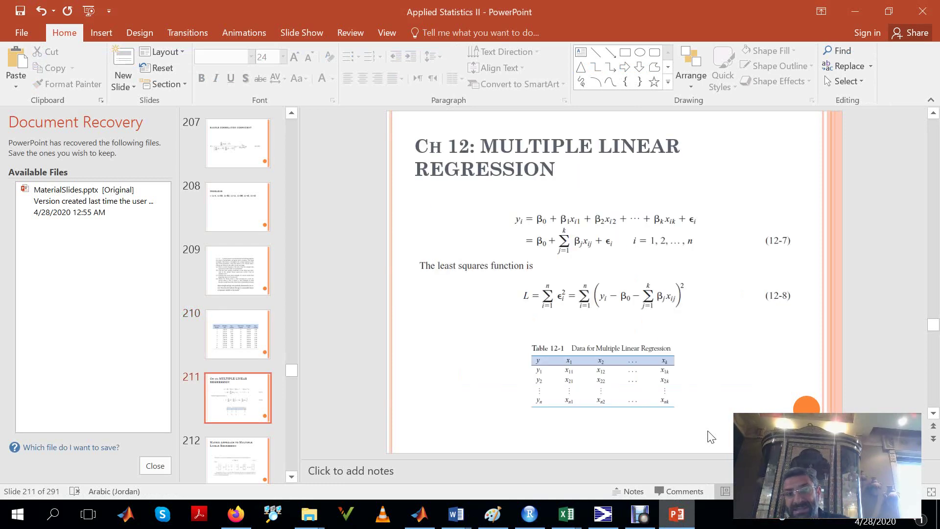
{"action": "left_click", "coordinate": [639, 514]}
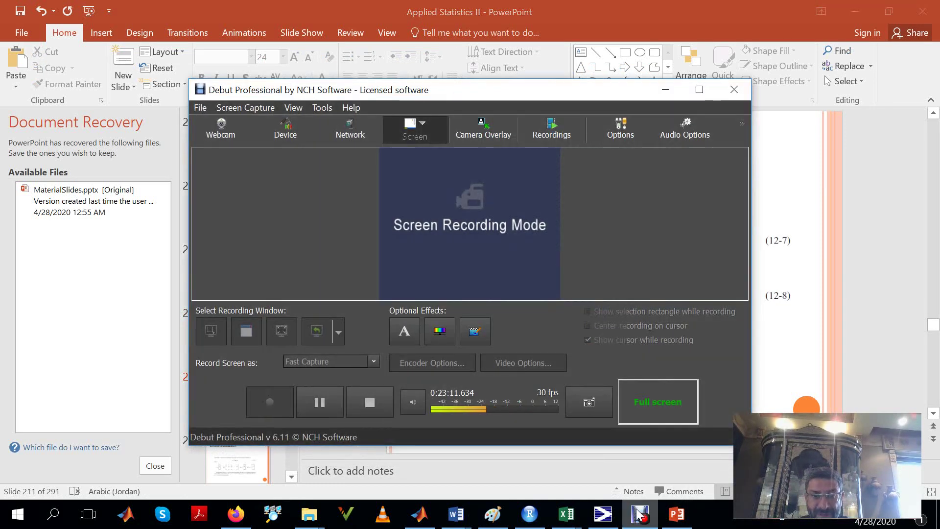
{"action": "left_click", "coordinate": [321, 407]}
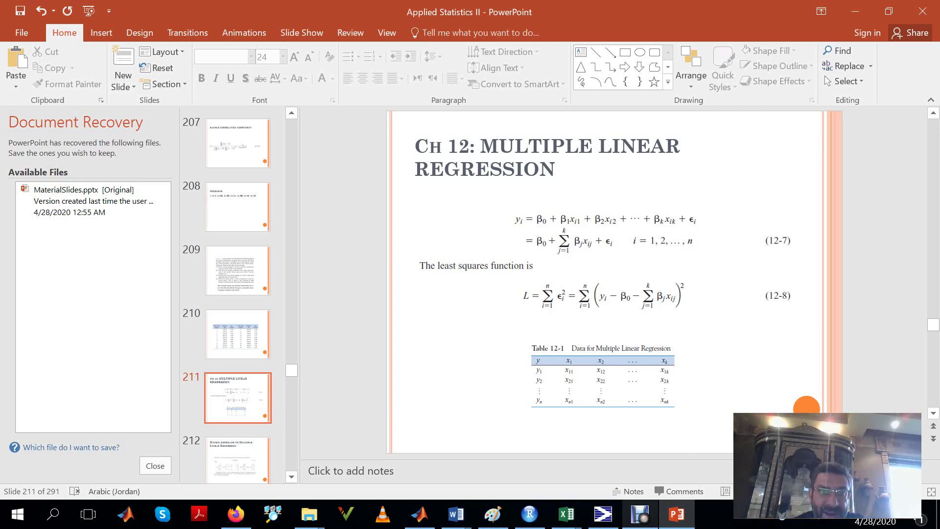
{"action": "key", "text": "shift+F5"}
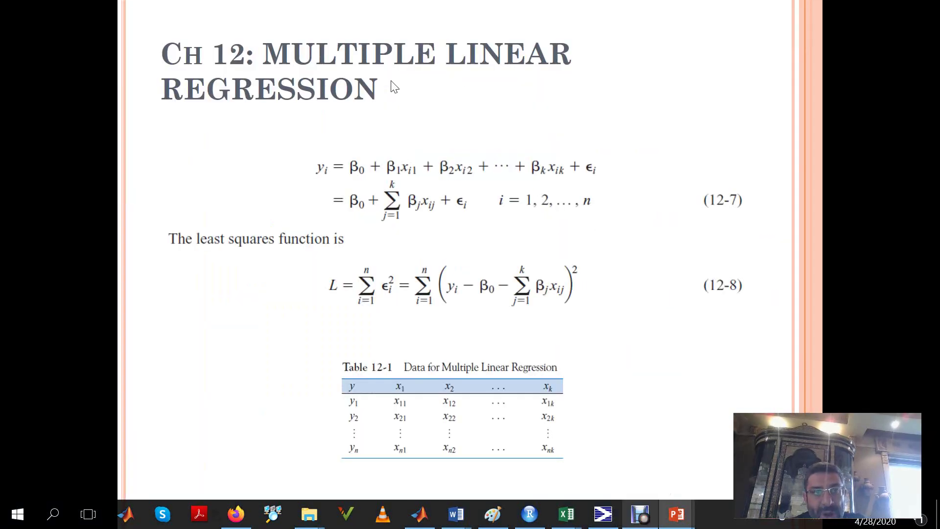
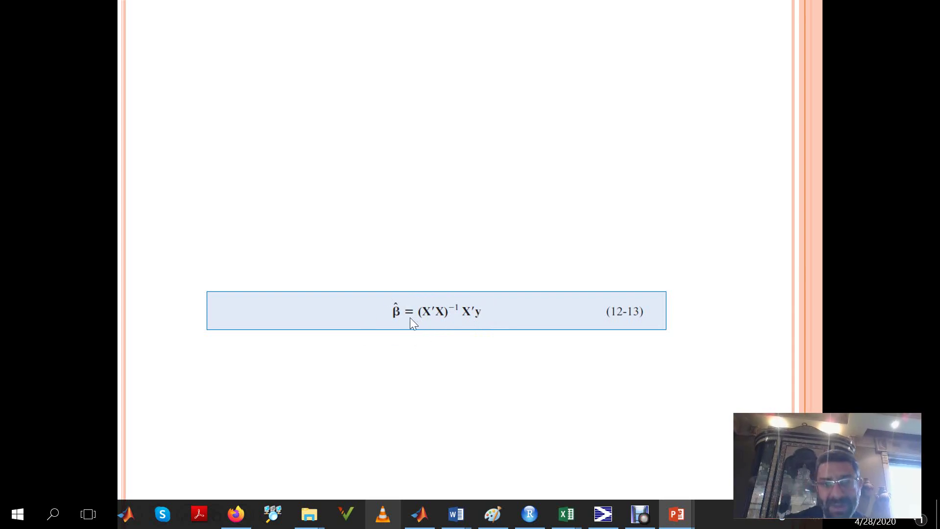
{"action": "left_click", "coordinate": [386, 312]}
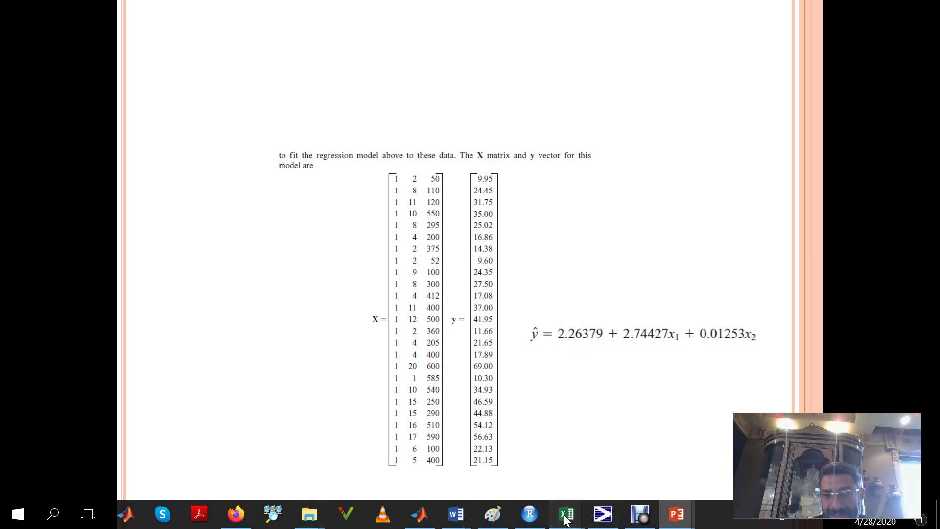
View the X1, X2 and Y data in the Excel workbook Chapter 12 MLR, and return to the slide show for the Strength versus Length, Height regression output
{"action": "mouse_move", "coordinate": [565, 519]}
{"action": "mouse_move", "coordinate": [607, 473]}
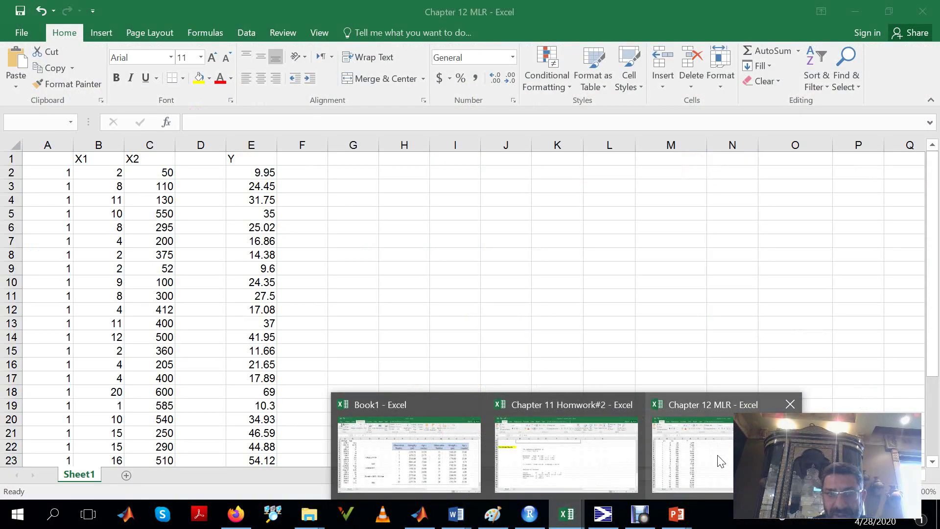
{"action": "left_click", "coordinate": [718, 454]}
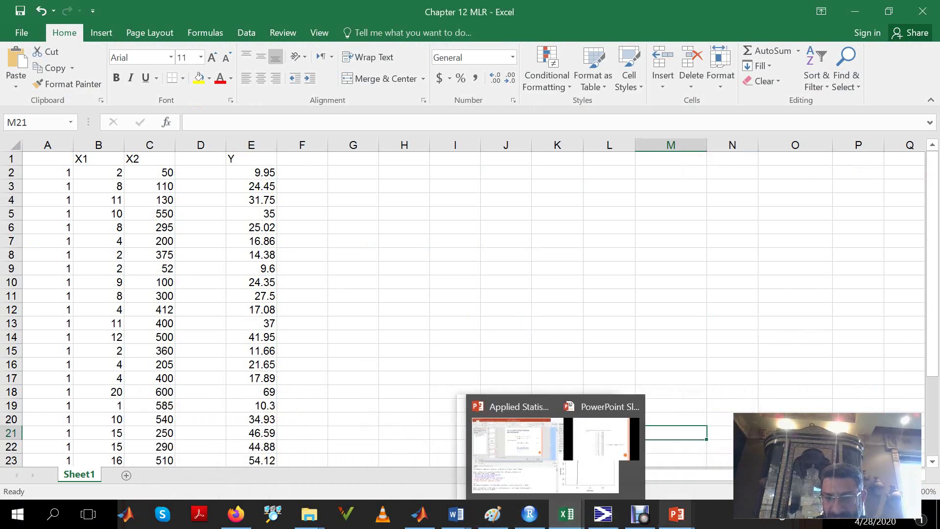
{"action": "left_click", "coordinate": [685, 516]}
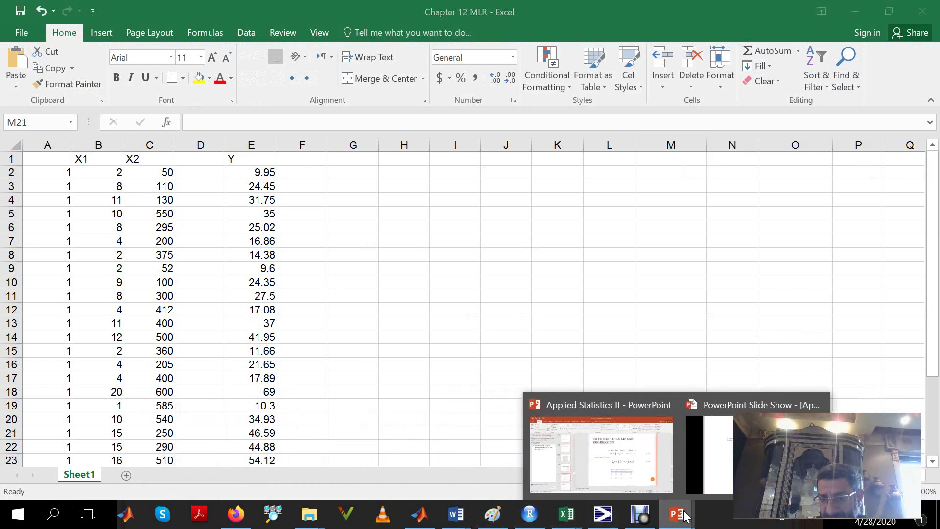
{"action": "left_click", "coordinate": [803, 406]}
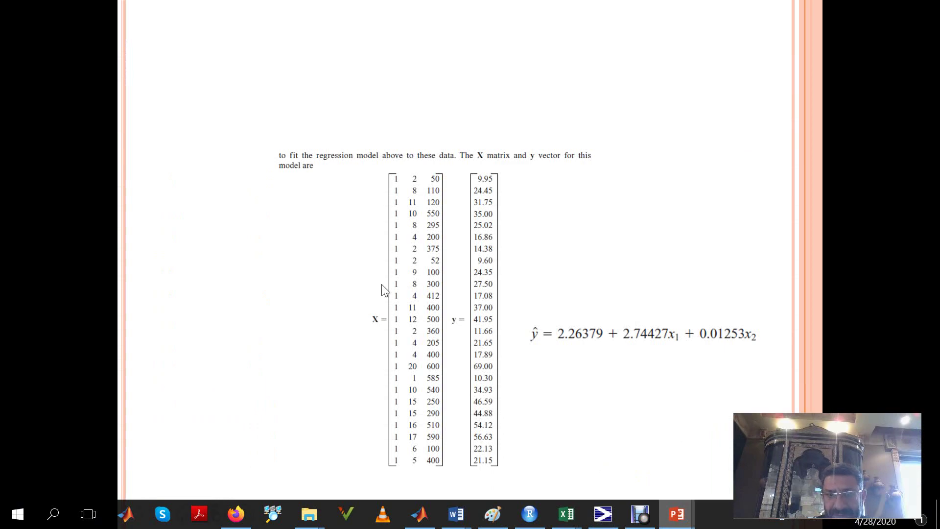
{"action": "left_click", "coordinate": [435, 296]}
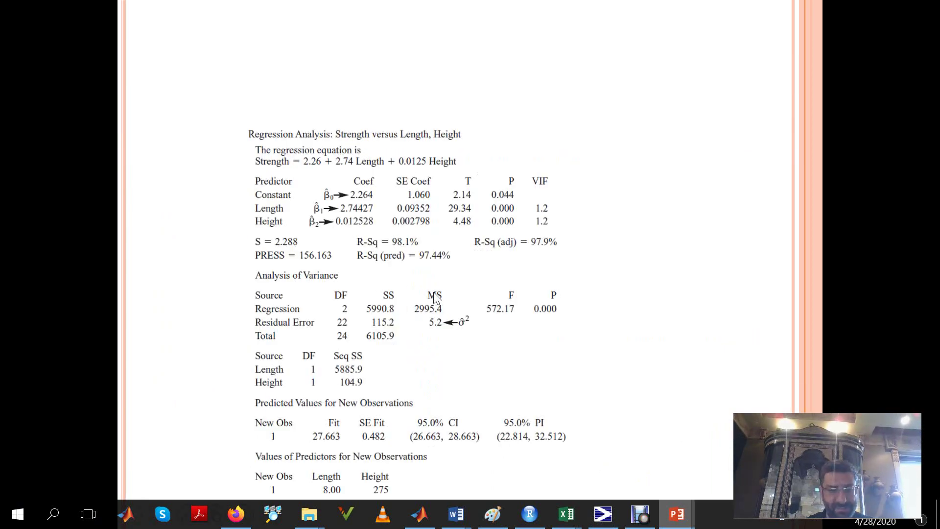
{"action": "key", "text": "Escape"}
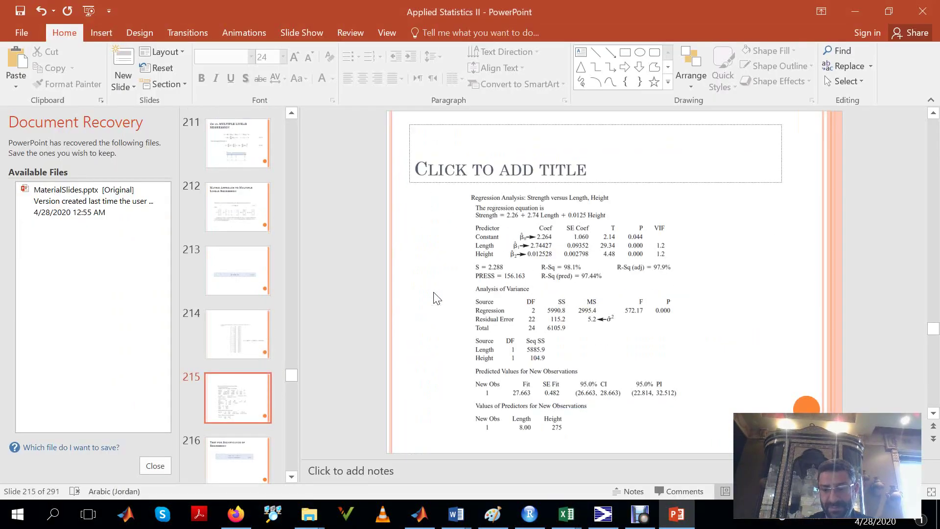
Copy the X matrix and y vector picture from slide 214 to cell K2 of the Chapter 12 MLR workbook in Excel, and delete it again
{"action": "key", "text": "Page_Up"}
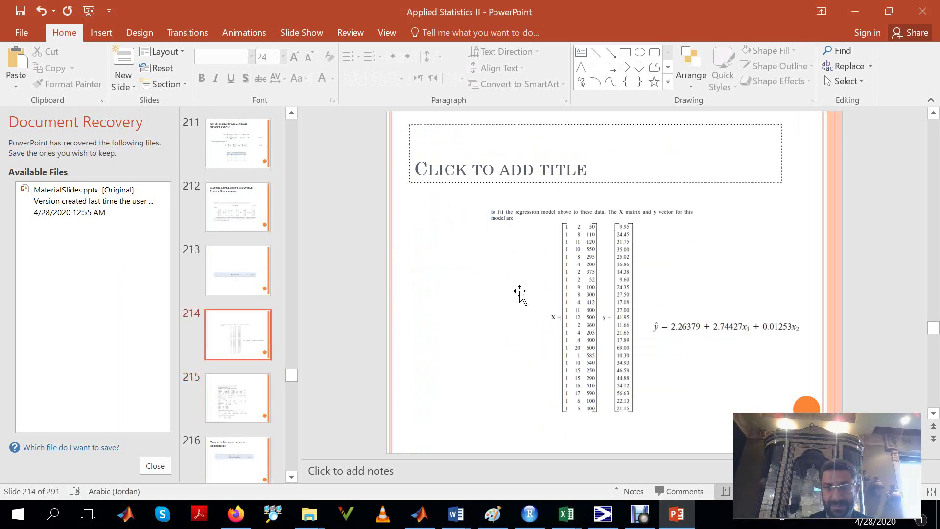
{"action": "left_click", "coordinate": [607, 340]}
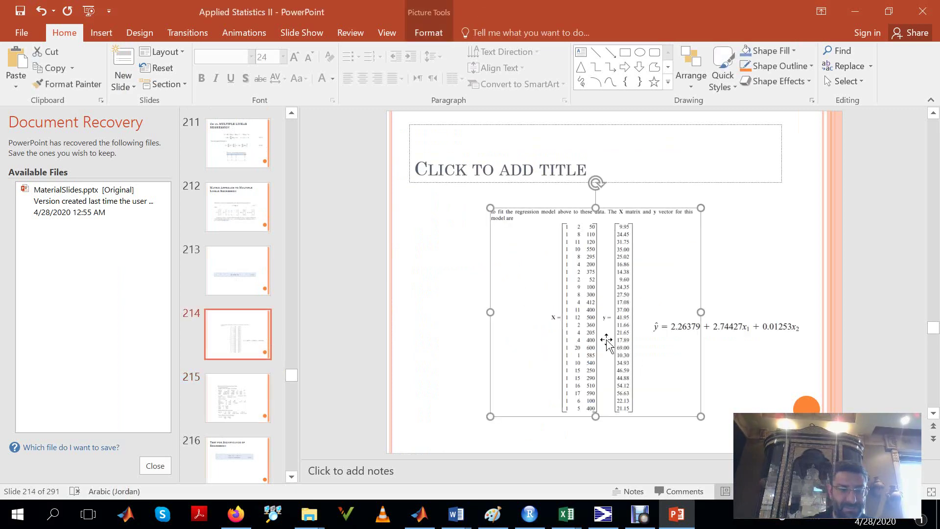
{"action": "mouse_move", "coordinate": [566, 515]}
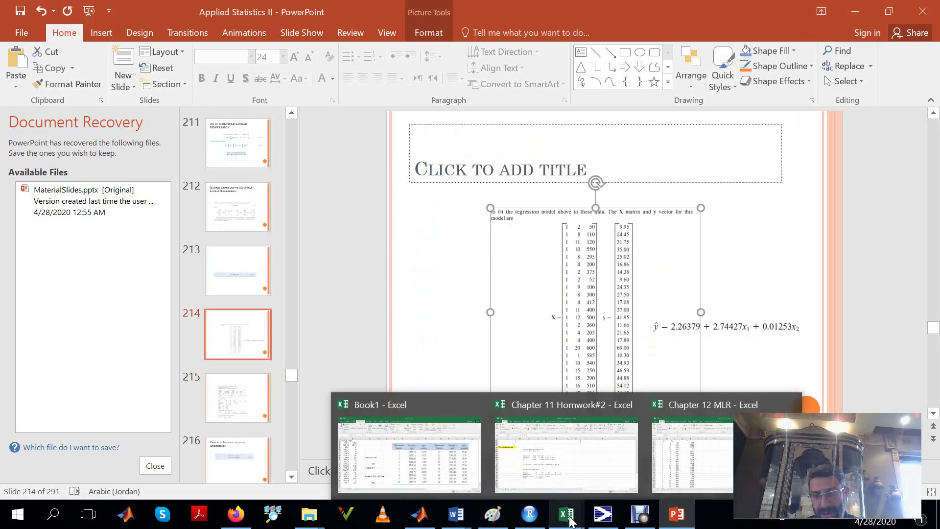
{"action": "left_click", "coordinate": [693, 477]}
{"action": "left_click", "coordinate": [566, 177]}
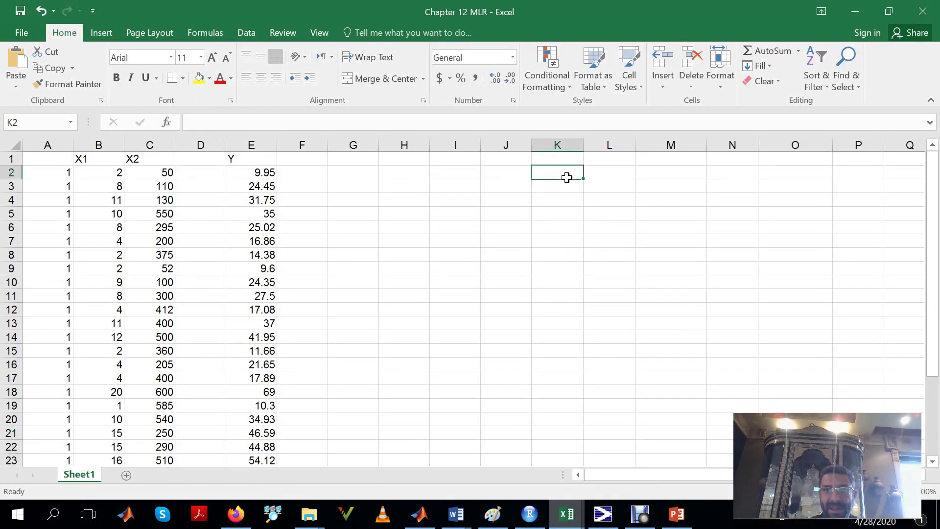
{"action": "key", "text": "ctrl+v"}
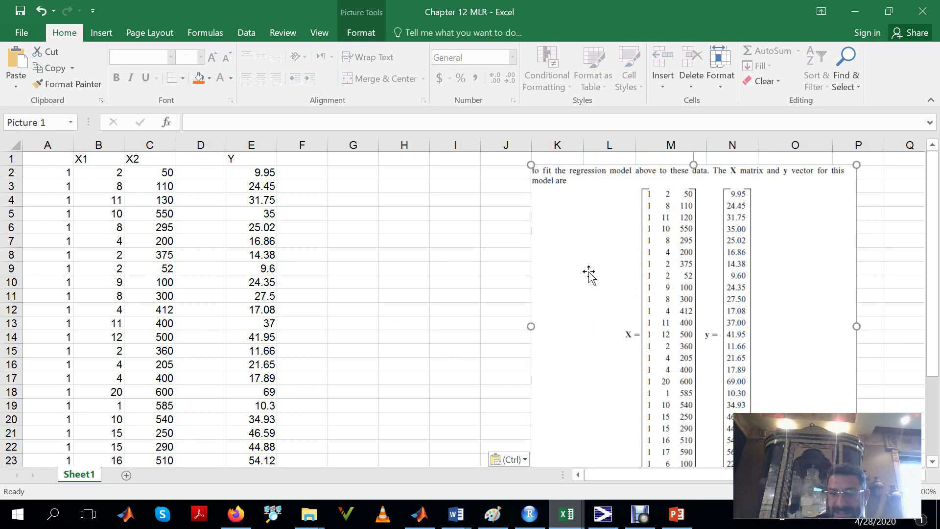
{"action": "key", "text": "Delete"}
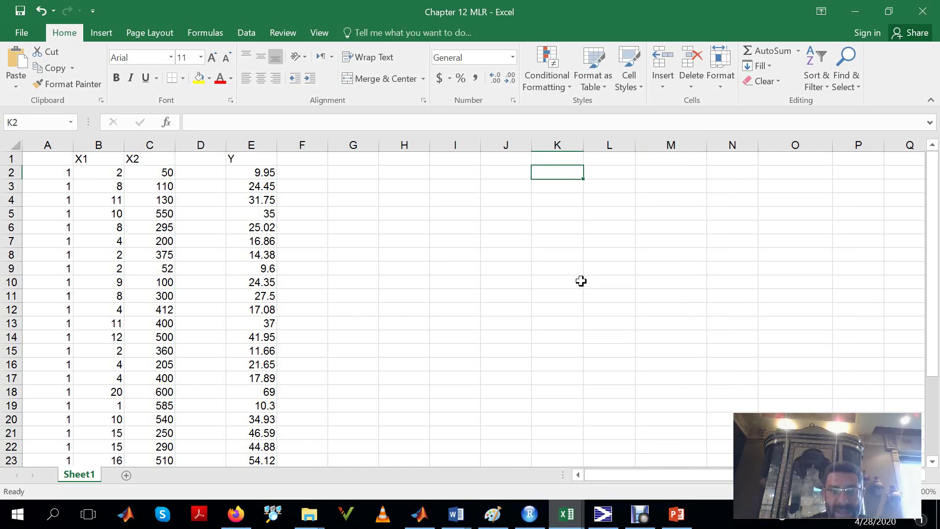
Switch back to the Applied Statistics II presentation in PowerPoint and nudge the matrix picture on slide 214 slightly upward
{"action": "left_click", "coordinate": [673, 518]}
{"action": "key", "text": "Up"}
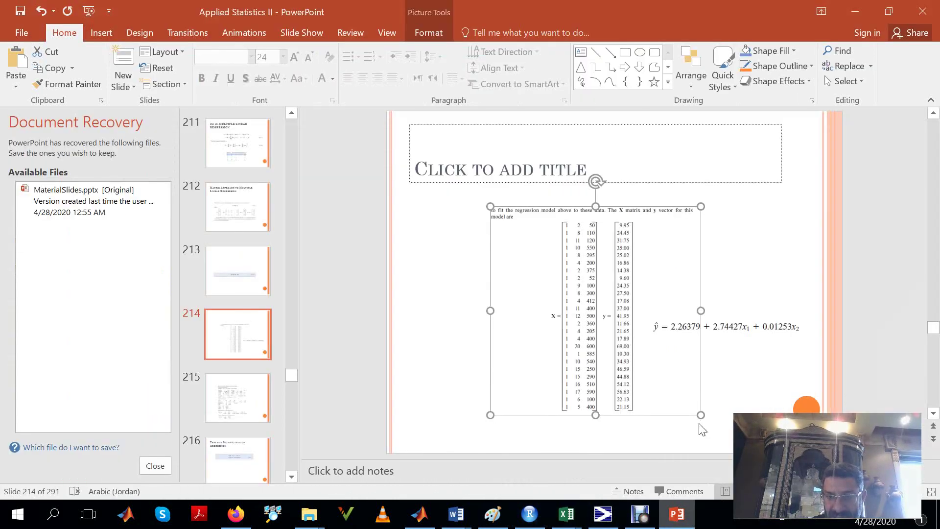
{"action": "left_click", "coordinate": [660, 435]}
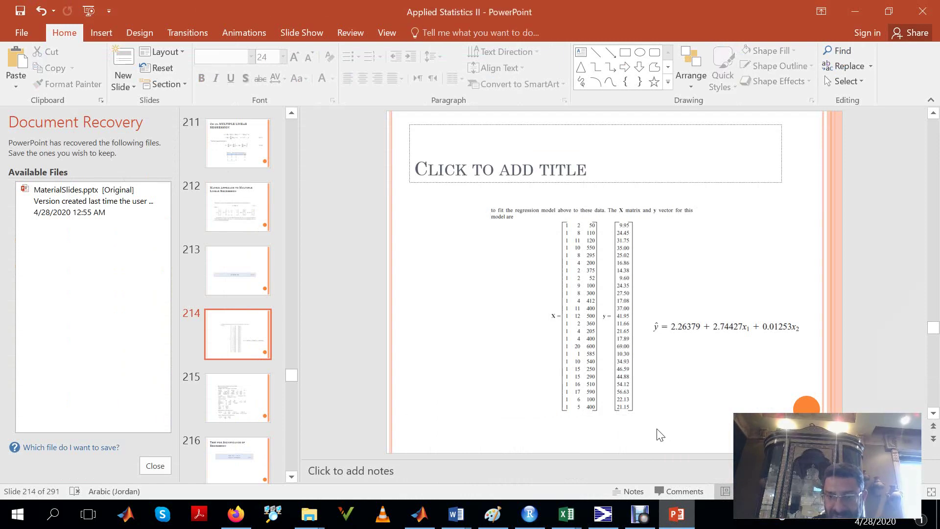
Copy the beta-hat formula picture (12-13) from slide 213 to cell H2 of the Chapter 12 MLR workbook in Excel
{"action": "scroll", "coordinate": [660, 435], "scroll_direction": "up", "scroll_amount": 1}
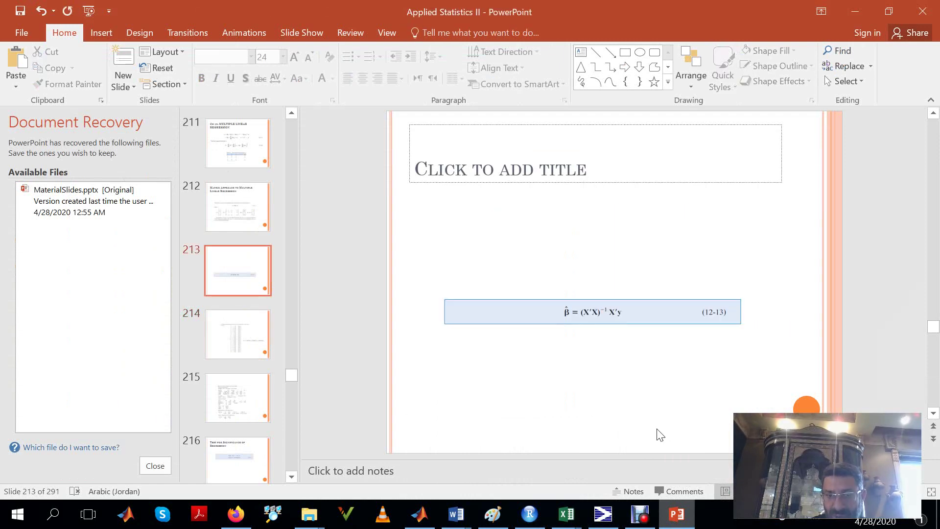
{"action": "left_click", "coordinate": [640, 312]}
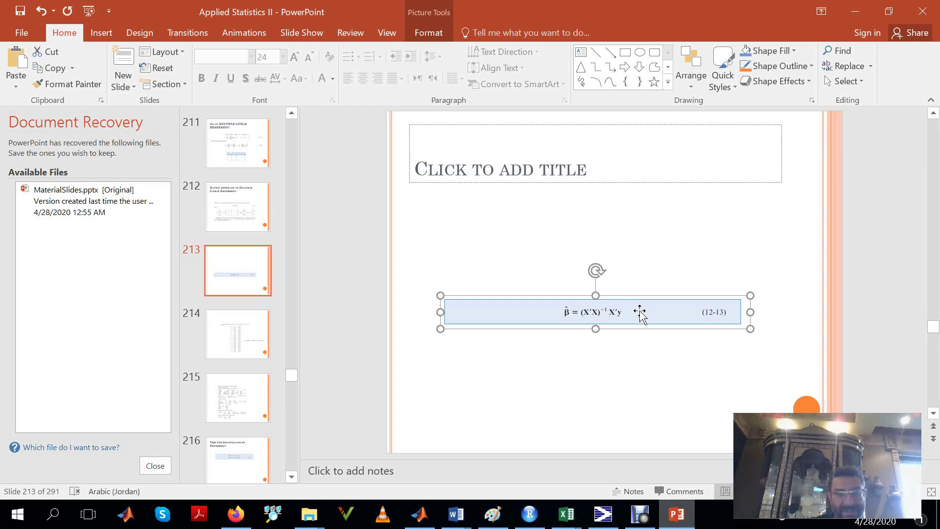
{"action": "left_click", "coordinate": [568, 515]}
{"action": "left_click", "coordinate": [718, 478]}
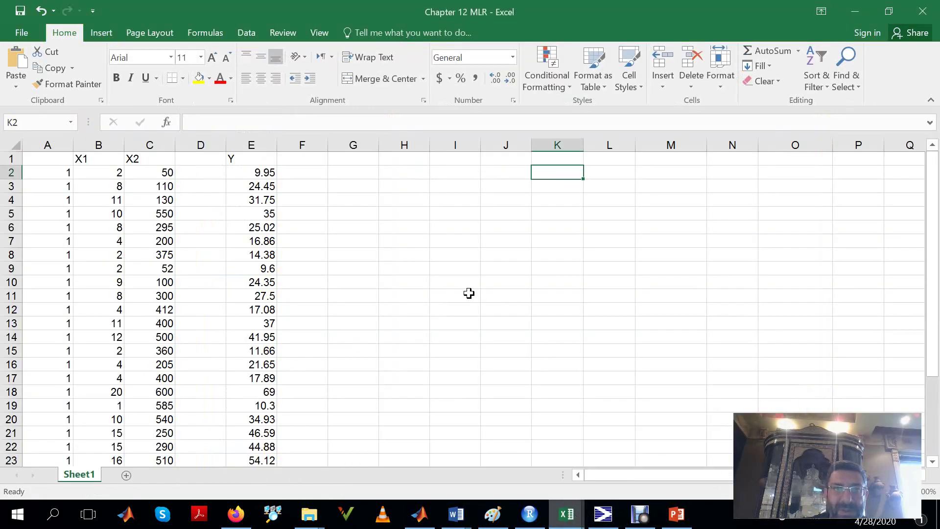
{"action": "left_click", "coordinate": [410, 170]}
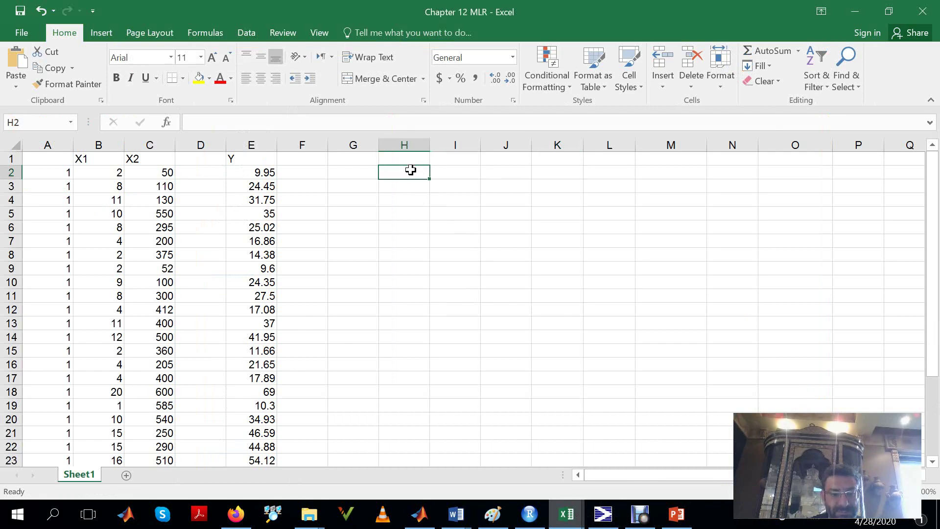
{"action": "key", "text": "ctrl+v"}
{"action": "left_click", "coordinate": [464, 292]}
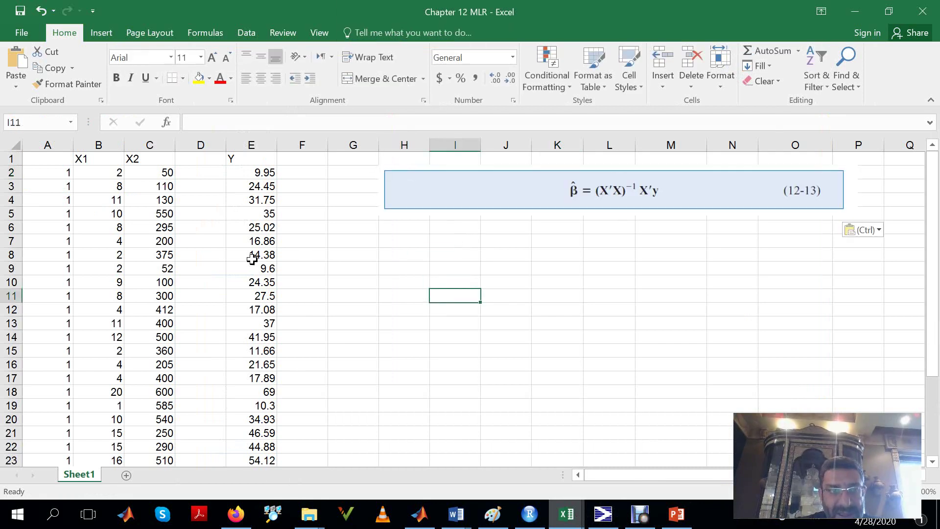
Enter the text "X(" in cell G7 beneath the formula picture
{"action": "left_click", "coordinate": [363, 269]}
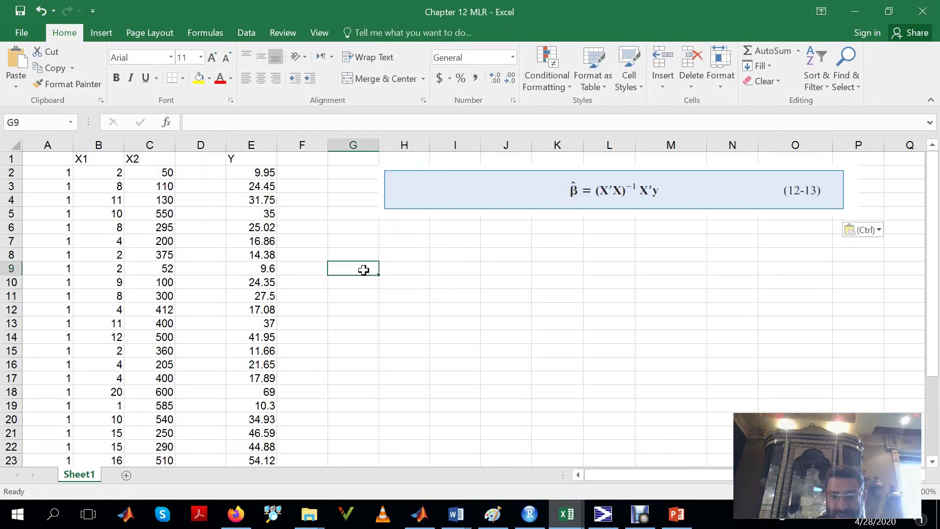
{"action": "key", "text": "Up"}
{"action": "key", "text": "Up"}
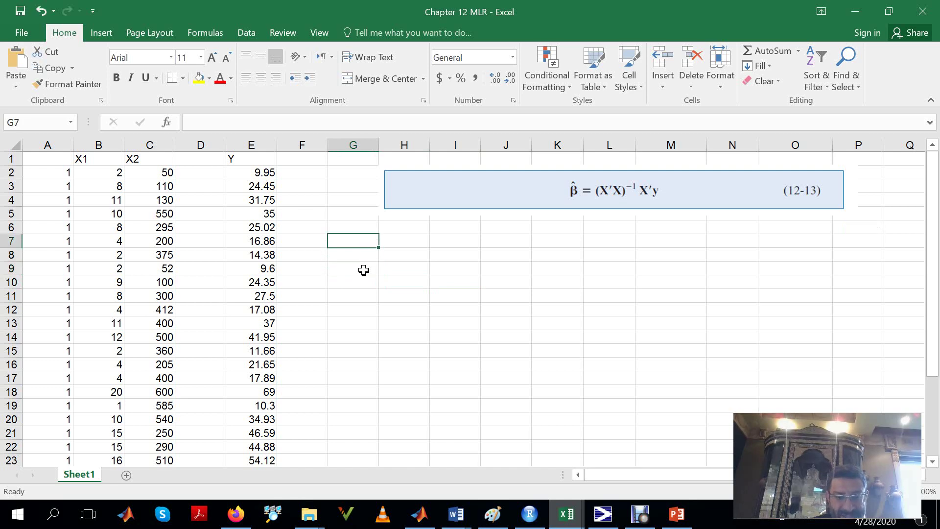
{"action": "type", "text": "x"}
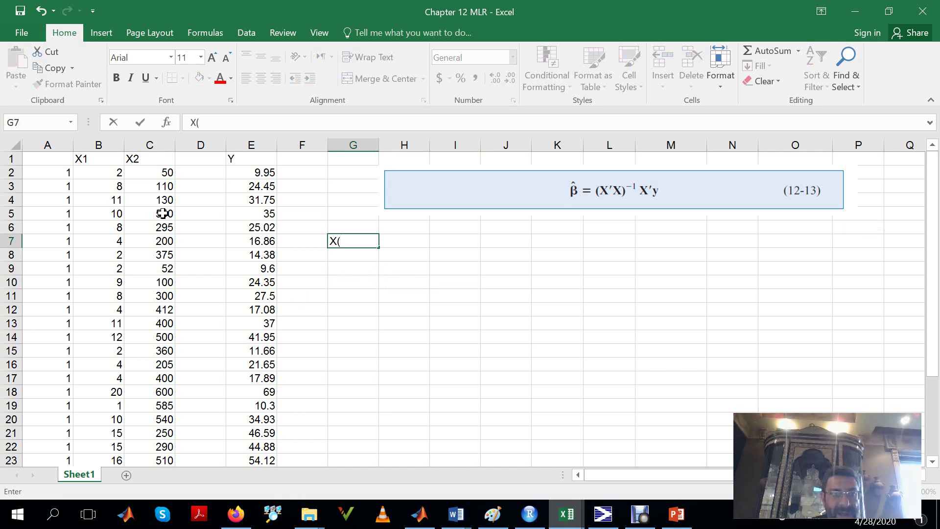
Select the X1 values in B2:B26 to count the observations
{"action": "left_click", "coordinate": [114, 173]}
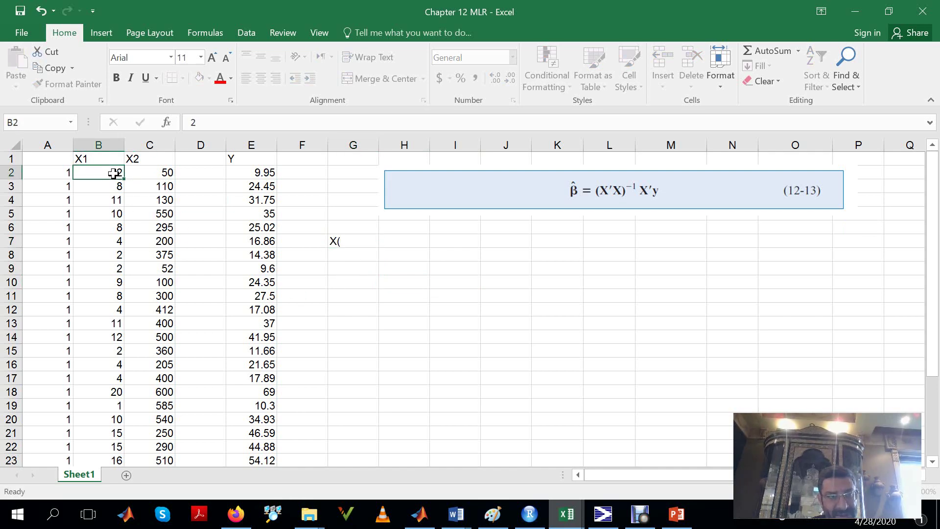
{"action": "key", "text": "shift+Down"}
{"action": "key", "text": "shift+Down"}
{"action": "key", "text": "shift+Down"}
{"action": "key", "text": "shift+Down"}
{"action": "key", "text": "shift+Down"}
{"action": "key", "text": "shift+Down"}
{"action": "key", "text": "shift+Down"}
{"action": "key", "text": "shift+Down"}
{"action": "key", "text": "shift+Down"}
{"action": "key", "text": "shift+Down"}
{"action": "key", "text": "shift+Down"}
{"action": "key", "text": "shift+Down"}
{"action": "key", "text": "shift+Down"}
{"action": "key", "text": "shift+Down"}
{"action": "key", "text": "shift+Down"}
{"action": "key", "text": "shift+Down"}
{"action": "key", "text": "shift+Down"}
{"action": "key", "text": "shift+Down"}
{"action": "key", "text": "shift+Down"}
{"action": "key", "text": "shift+Down"}
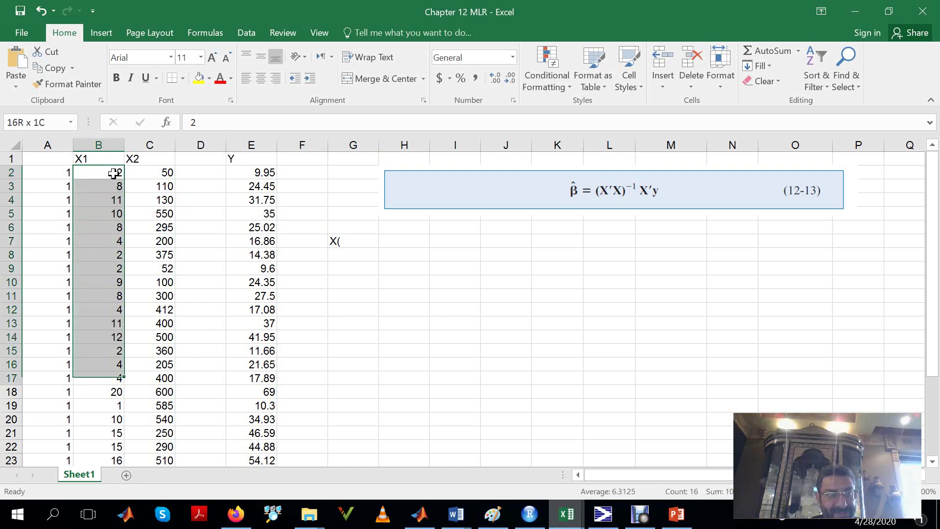
{"action": "key", "text": "shift+Up"}
{"action": "key", "text": "shift+Up"}
{"action": "key", "text": "shift+Up"}
{"action": "key", "text": "shift+Up"}
{"action": "key", "text": "shift+Up"}
{"action": "key", "text": "shift+Up"}
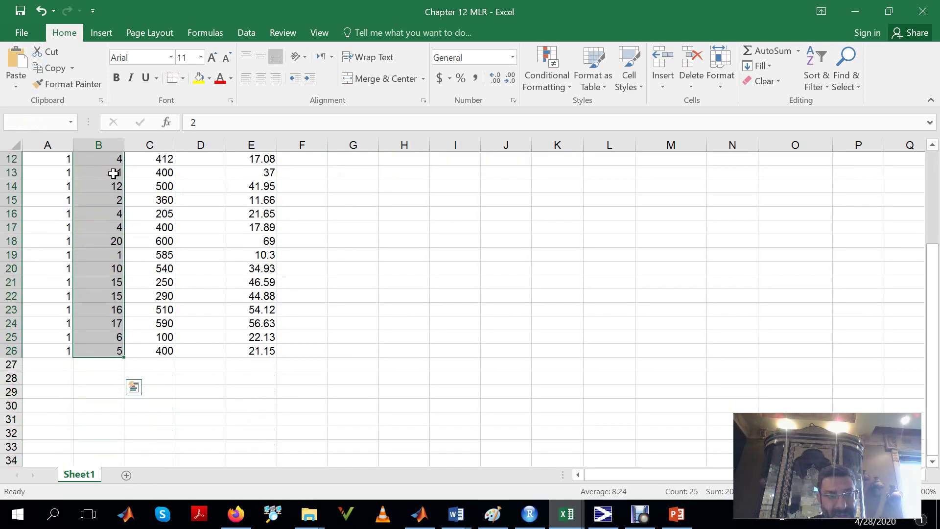
Select the column of ones upward from A26 to A2 to count its rows
{"action": "left_click", "coordinate": [53, 349]}
{"action": "key", "text": "shift+Up"}
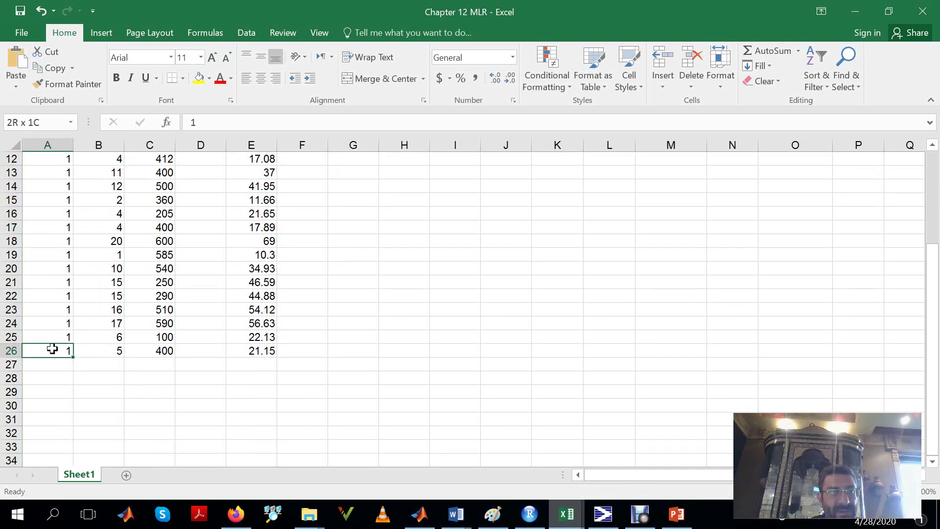
{"action": "key", "text": "shift+Up"}
{"action": "key", "text": "shift+Up"}
{"action": "key", "text": "shift+Up"}
{"action": "key", "text": "shift+Up"}
{"action": "key", "text": "shift+Up"}
{"action": "key", "text": "shift+Up"}
{"action": "key", "text": "shift+Up"}
{"action": "key", "text": "shift+Up"}
{"action": "key", "text": "shift+Up"}
{"action": "key", "text": "shift+Up"}
{"action": "key", "text": "shift+Up"}
{"action": "key", "text": "shift+Up"}
{"action": "key", "text": "shift+Up"}
{"action": "key", "text": "shift+Up"}
{"action": "key", "text": "shift+Up"}
{"action": "key", "text": "shift+Up"}
{"action": "key", "text": "shift+Up"}
{"action": "key", "text": "shift+Up"}
{"action": "key", "text": "shift+Up"}
{"action": "key", "text": "shift+Up"}
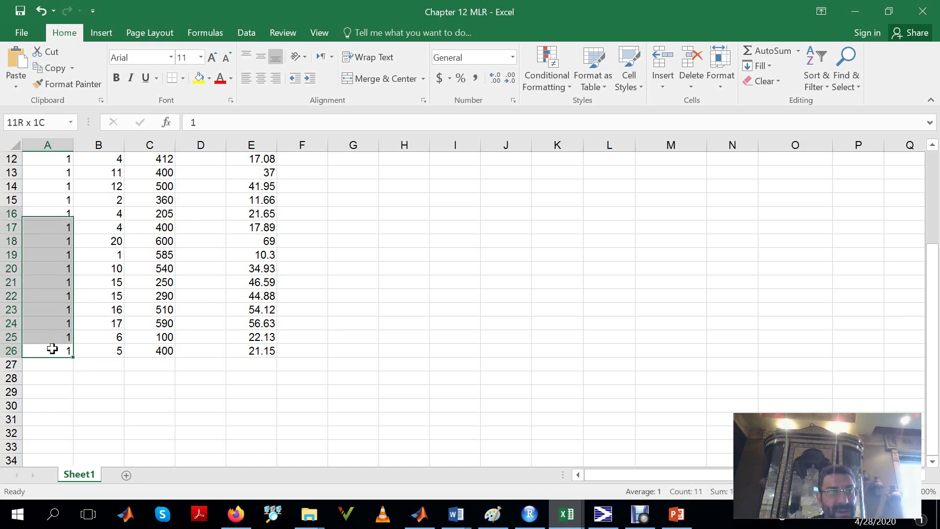
{"action": "key", "text": "shift+Down"}
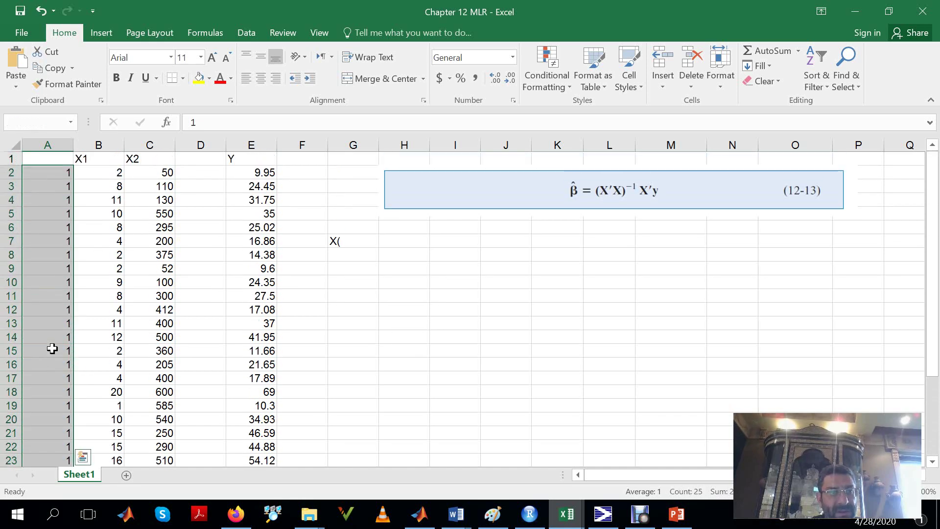
Recount the rows of column A by selecting from A26 up to A1, and drop the selection below the data
{"action": "key", "text": "Down"}
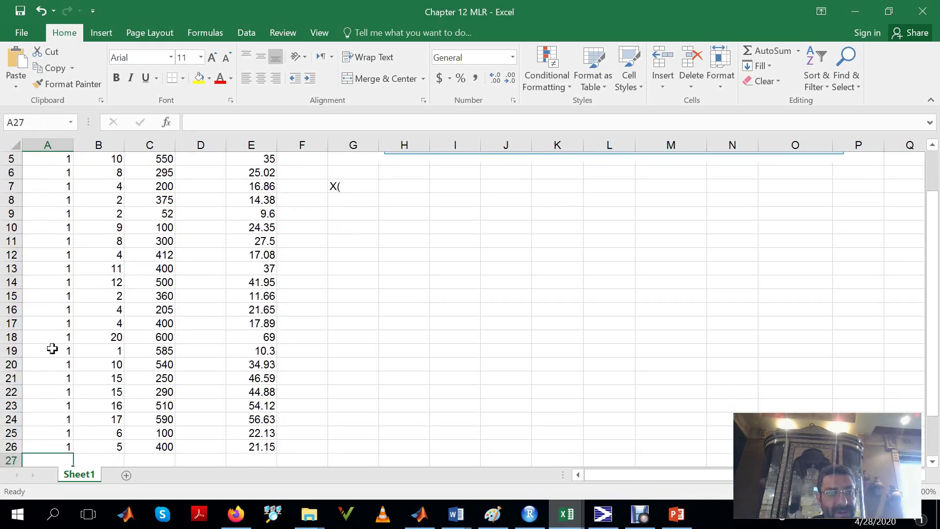
{"action": "key", "text": "Up"}
{"action": "key", "text": "shift+Up"}
{"action": "key", "text": "shift+Up"}
{"action": "key", "text": "shift+Up"}
{"action": "key", "text": "shift+Up"}
{"action": "key", "text": "shift+Up"}
{"action": "key", "text": "shift+Up"}
{"action": "key", "text": "shift+Up"}
{"action": "key", "text": "shift+Up"}
{"action": "key", "text": "shift+Up"}
{"action": "key", "text": "shift+Up"}
{"action": "key", "text": "shift+Up"}
{"action": "key", "text": "shift+Up"}
{"action": "key", "text": "shift+Up"}
{"action": "key", "text": "shift+Up"}
{"action": "key", "text": "shift+Up"}
{"action": "key", "text": "shift+Up"}
{"action": "key", "text": "shift+Up"}
{"action": "key", "text": "shift+Up"}
{"action": "key", "text": "shift+Up"}
{"action": "key", "text": "shift+Up"}
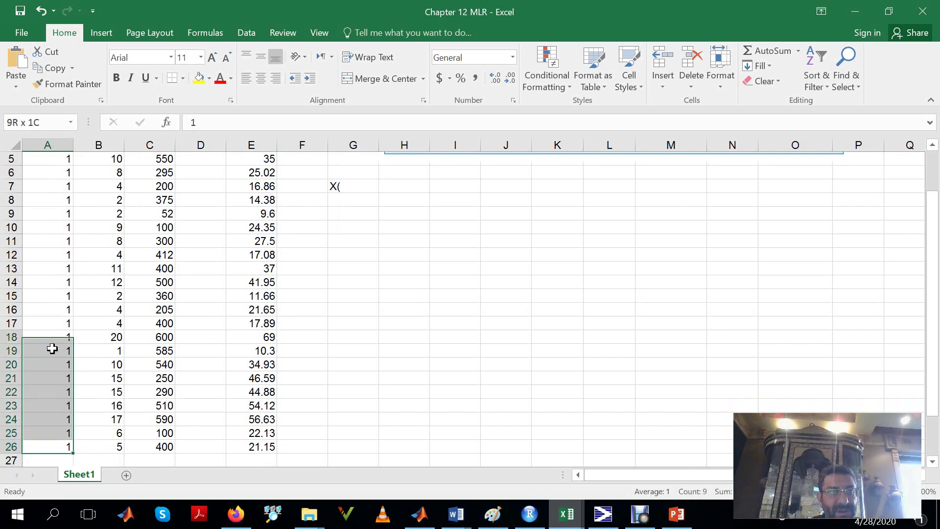
{"action": "key", "text": "shift+Up"}
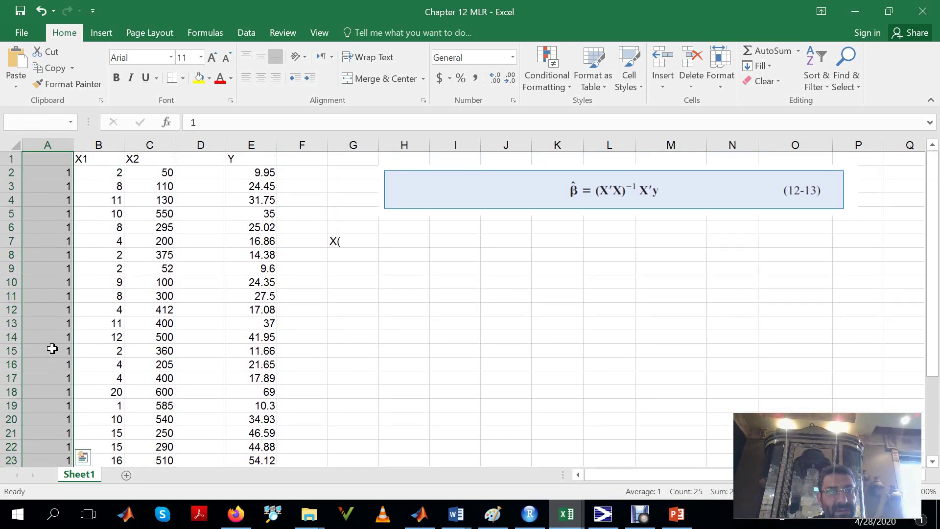
{"action": "key", "text": "Down"}
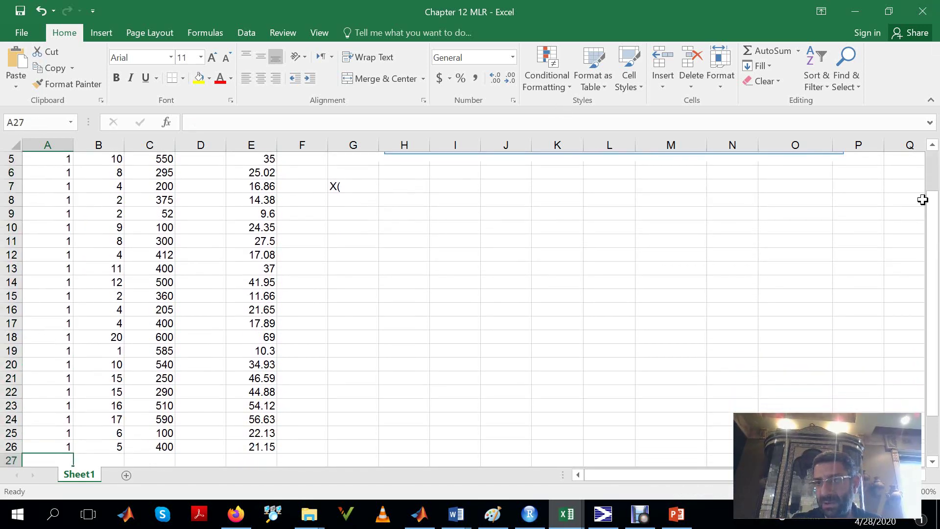
Select the column of ones downward from A2 to A26 to verify the row count of the X matrix
{"action": "left_click", "coordinate": [932, 146]}
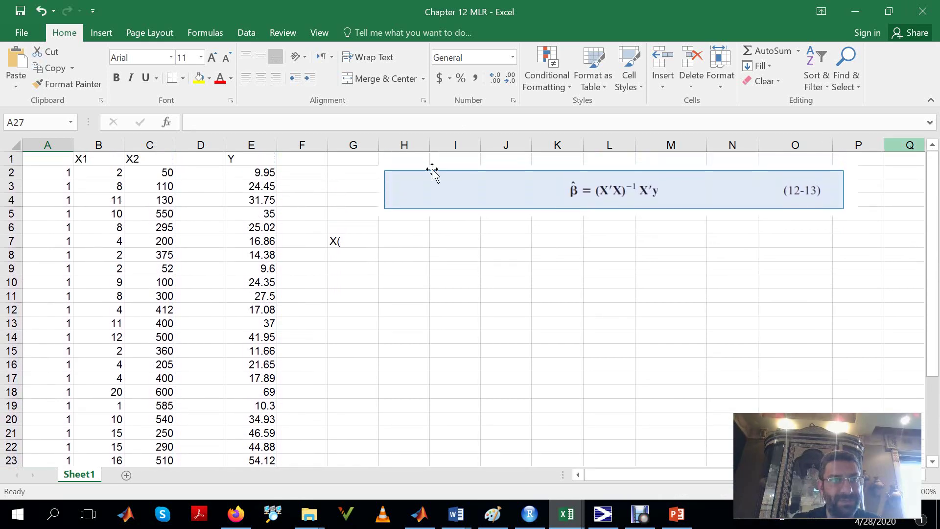
{"action": "left_click", "coordinate": [44, 173]}
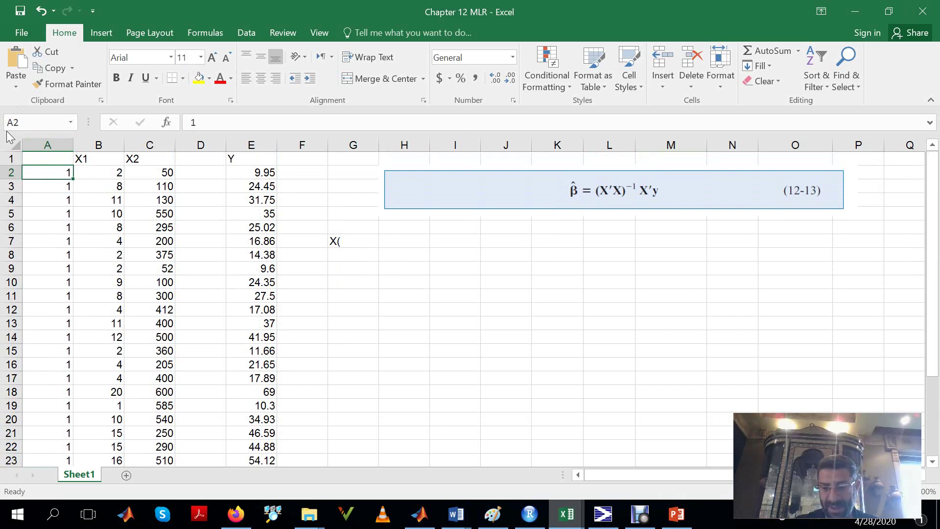
{"action": "key", "text": "shift+Down"}
{"action": "key", "text": "shift+Down"}
{"action": "key", "text": "shift+Down"}
{"action": "key", "text": "shift+Down"}
{"action": "key", "text": "shift+Down"}
{"action": "key", "text": "shift+Down"}
{"action": "key", "text": "shift+Down"}
{"action": "key", "text": "shift+Down"}
{"action": "key", "text": "shift+Down"}
{"action": "key", "text": "shift+Down"}
{"action": "key", "text": "shift+Down"}
{"action": "key", "text": "shift+Down"}
{"action": "key", "text": "shift+Down"}
{"action": "key", "text": "shift+Down"}
{"action": "key", "text": "shift+Down"}
{"action": "key", "text": "shift+Down"}
{"action": "key", "text": "shift+Down"}
{"action": "key", "text": "shift+Down"}
{"action": "key", "text": "shift+Down"}
{"action": "key", "text": "shift+Down"}
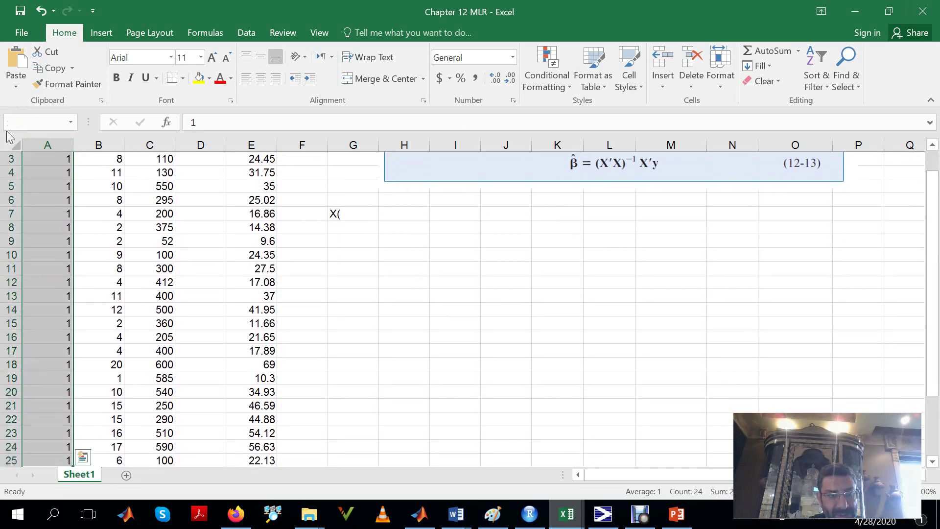
{"action": "left_click", "coordinate": [932, 462]}
{"action": "left_click", "coordinate": [932, 462]}
{"action": "left_click", "coordinate": [932, 462]}
{"action": "key", "text": "shift+Down"}
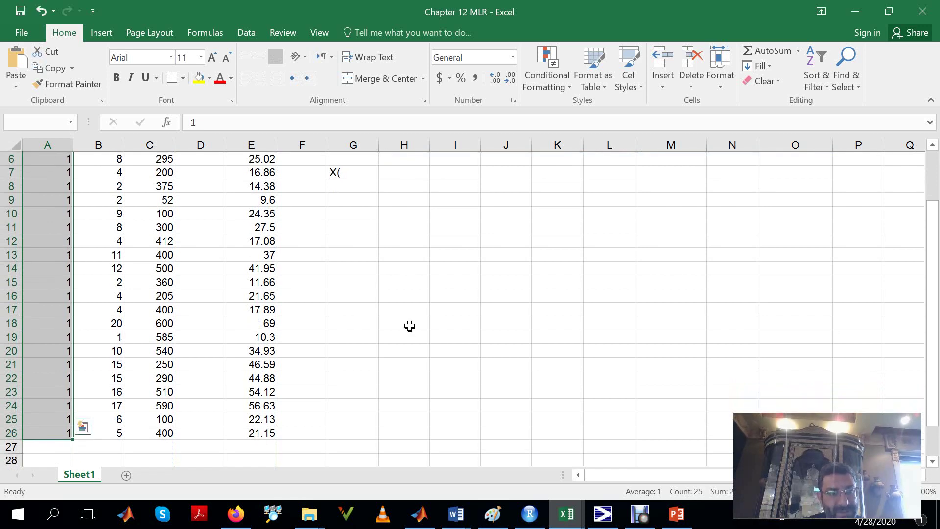
Shrink the selection of ones in column A back up to cell A1
{"action": "key", "text": "shift+Up"}
{"action": "key", "text": "shift+Up"}
{"action": "key", "text": "shift+Up"}
{"action": "key", "text": "shift+Up"}
{"action": "key", "text": "shift+Up"}
{"action": "key", "text": "shift+Up"}
{"action": "key", "text": "shift+Up"}
{"action": "key", "text": "shift+Up"}
{"action": "key", "text": "shift+Up"}
{"action": "key", "text": "shift+Up"}
{"action": "key", "text": "shift+Up"}
{"action": "key", "text": "shift+Up"}
{"action": "key", "text": "shift+Up"}
{"action": "key", "text": "shift+Up"}
{"action": "key", "text": "shift+Up"}
{"action": "key", "text": "shift+Up"}
{"action": "key", "text": "shift+Up"}
{"action": "key", "text": "shift+Up"}
{"action": "key", "text": "shift+Up"}
{"action": "key", "text": "shift+Up"}
{"action": "key", "text": "shift+Up"}
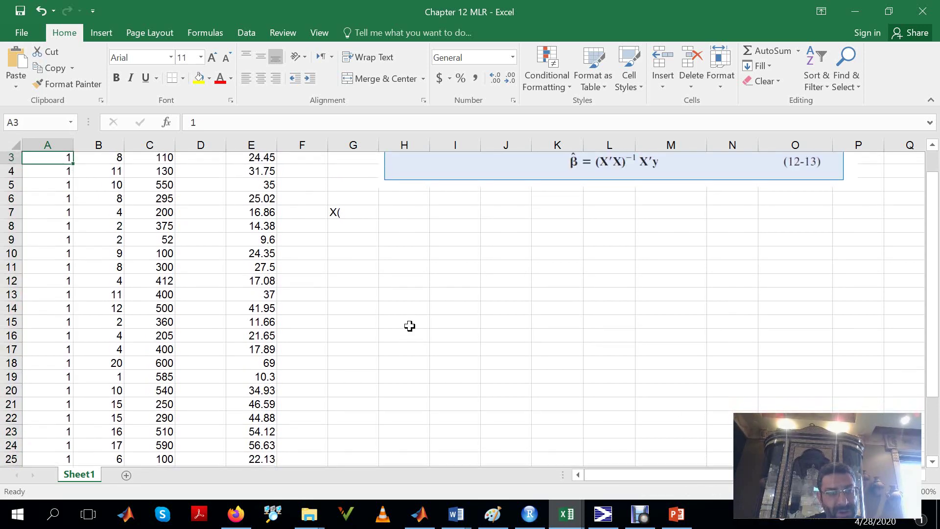
{"action": "key", "text": "shift+Up"}
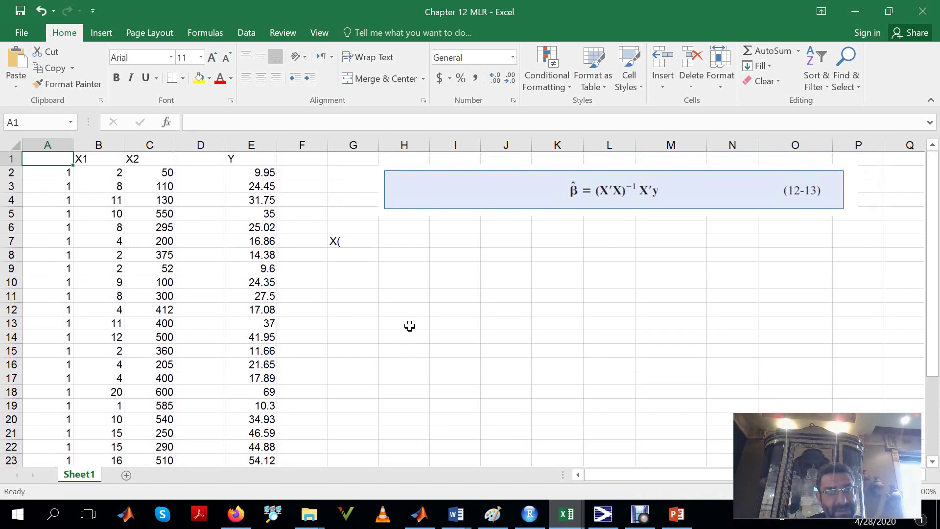
Select the column of ones downward from A2 to A25 and compare the selection with the last data row
{"action": "key", "text": "shift+Down"}
{"action": "key", "text": "shift+Down"}
{"action": "key", "text": "shift+Down"}
{"action": "key", "text": "shift+Down"}
{"action": "key", "text": "shift+Down"}
{"action": "key", "text": "shift+Down"}
{"action": "key", "text": "shift+Down"}
{"action": "key", "text": "shift+Down"}
{"action": "key", "text": "shift+Down"}
{"action": "key", "text": "shift+Down"}
{"action": "key", "text": "shift+Down"}
{"action": "key", "text": "shift+Down"}
{"action": "key", "text": "shift+Down"}
{"action": "key", "text": "shift+Down"}
{"action": "key", "text": "shift+Down"}
{"action": "key", "text": "shift+Down"}
{"action": "key", "text": "shift+Down"}
{"action": "key", "text": "shift+Down"}
{"action": "key", "text": "shift+Down"}
{"action": "key", "text": "shift+Down"}
{"action": "key", "text": "shift+Down"}
{"action": "key", "text": "shift+Down"}
{"action": "key", "text": "shift+Down"}
{"action": "key", "text": "shift+Down"}
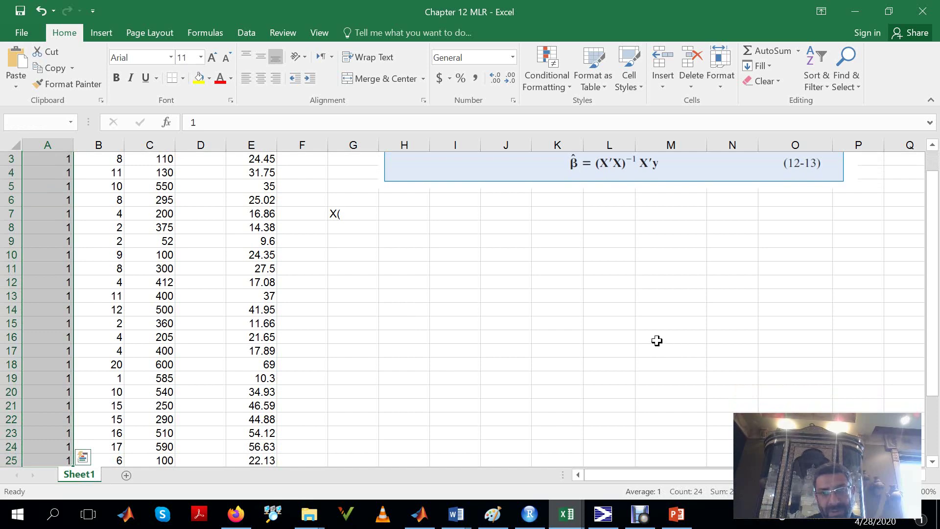
{"action": "left_click", "coordinate": [932, 461]}
{"action": "left_click", "coordinate": [932, 461]}
{"action": "left_click", "coordinate": [933, 462]}
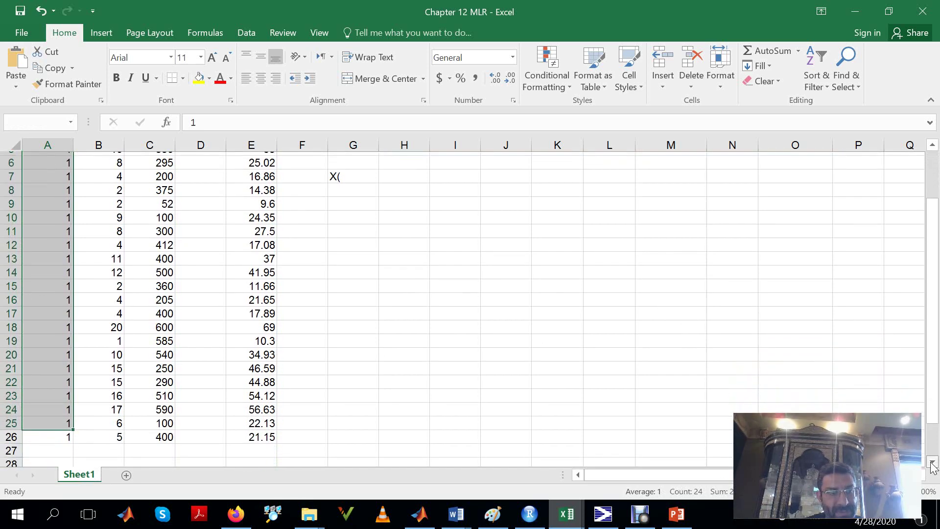
{"action": "left_click", "coordinate": [933, 462]}
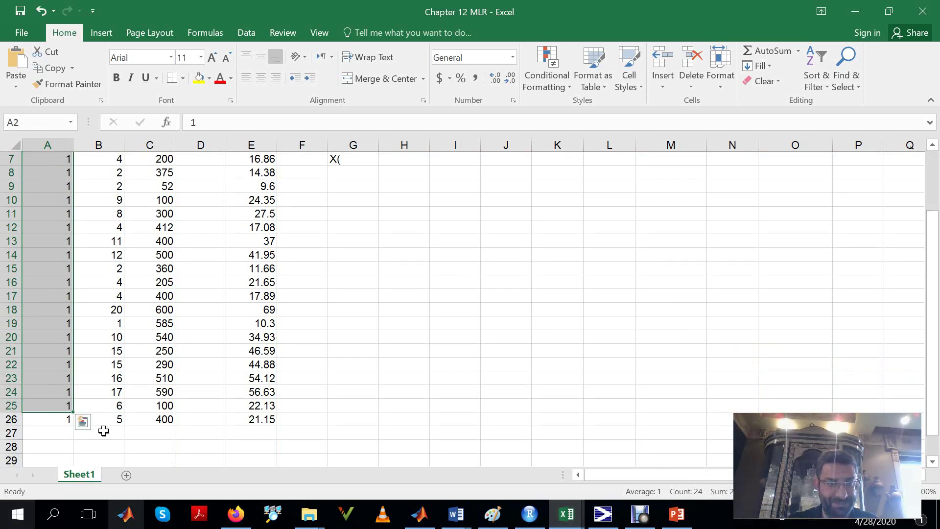
Select the ones upward from A26 to A2 to count the rows of the X matrix
{"action": "left_click", "coordinate": [64, 419]}
{"action": "key", "text": "shift+Up"}
{"action": "key", "text": "shift+Up"}
{"action": "key", "text": "shift+Up"}
{"action": "key", "text": "shift+Up"}
{"action": "key", "text": "shift+Up"}
{"action": "key", "text": "shift+Up"}
{"action": "key", "text": "shift+Up"}
{"action": "key", "text": "shift+Up"}
{"action": "key", "text": "shift+Up"}
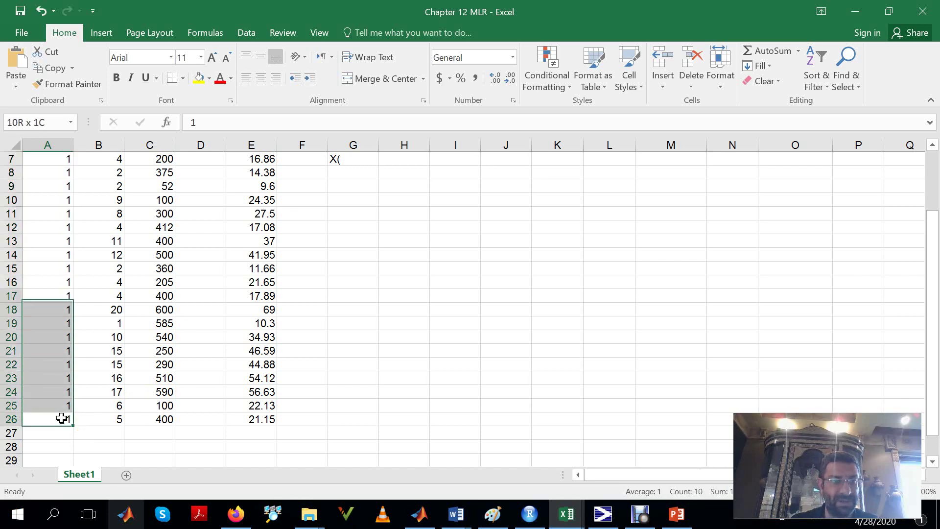
{"action": "key", "text": "shift+Up"}
{"action": "key", "text": "shift+Up"}
{"action": "key", "text": "shift+Up"}
{"action": "key", "text": "shift+Up"}
{"action": "key", "text": "shift+Up"}
{"action": "key", "text": "shift+Up"}
{"action": "key", "text": "shift+Up"}
{"action": "key", "text": "shift+Up"}
{"action": "key", "text": "shift+Up"}
{"action": "key", "text": "shift+Up"}
{"action": "key", "text": "shift+Up"}
{"action": "key", "text": "shift+Up"}
{"action": "key", "text": "shift+Up"}
{"action": "key", "text": "shift+Up"}
{"action": "key", "text": "shift+Up"}
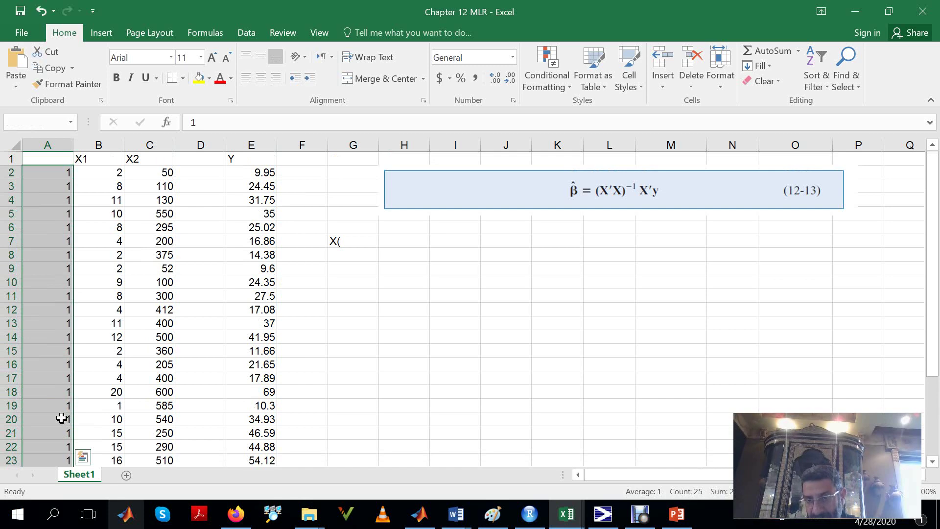
Complete the X matrix dimension label in G7 as X(25×3), using the multiplication sign symbol
{"action": "left_click", "coordinate": [333, 243]}
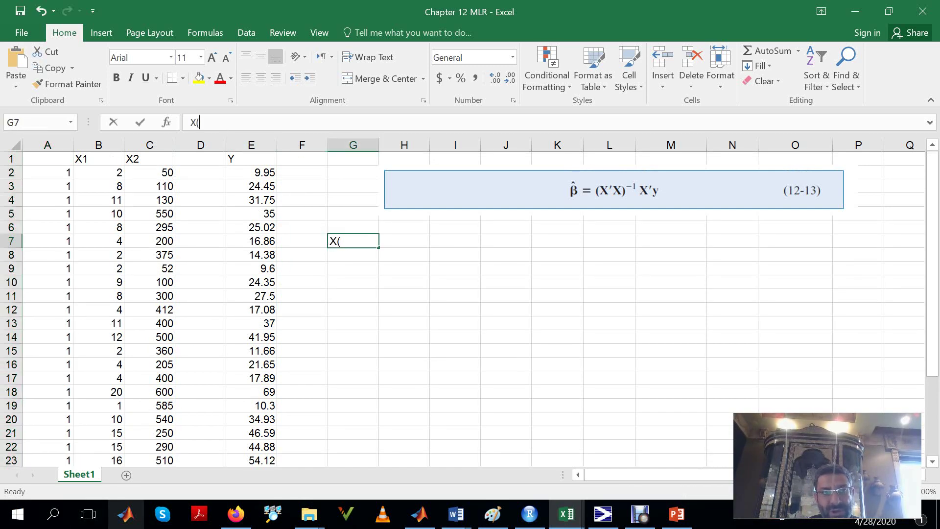
{"action": "key", "text": "F2"}
{"action": "type", "text": "25"}
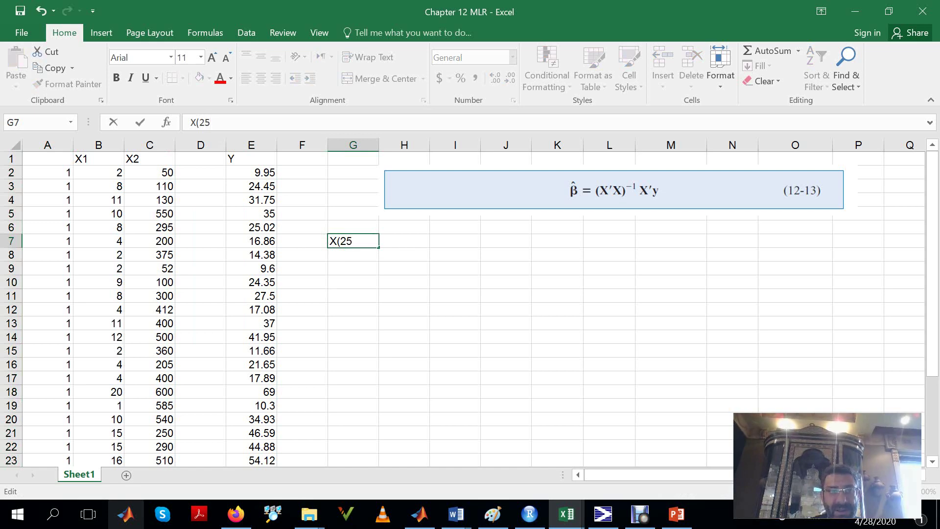
{"action": "left_click", "coordinate": [102, 33]}
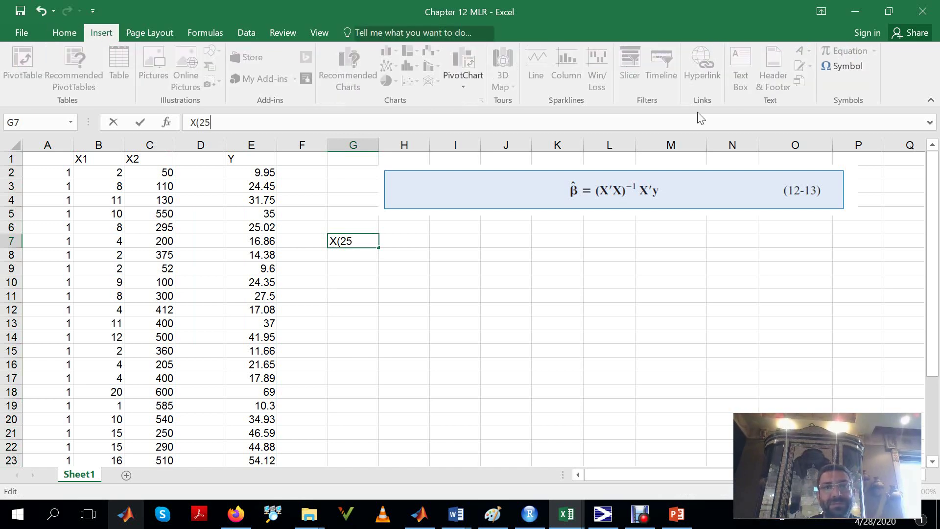
{"action": "left_click", "coordinate": [855, 67]}
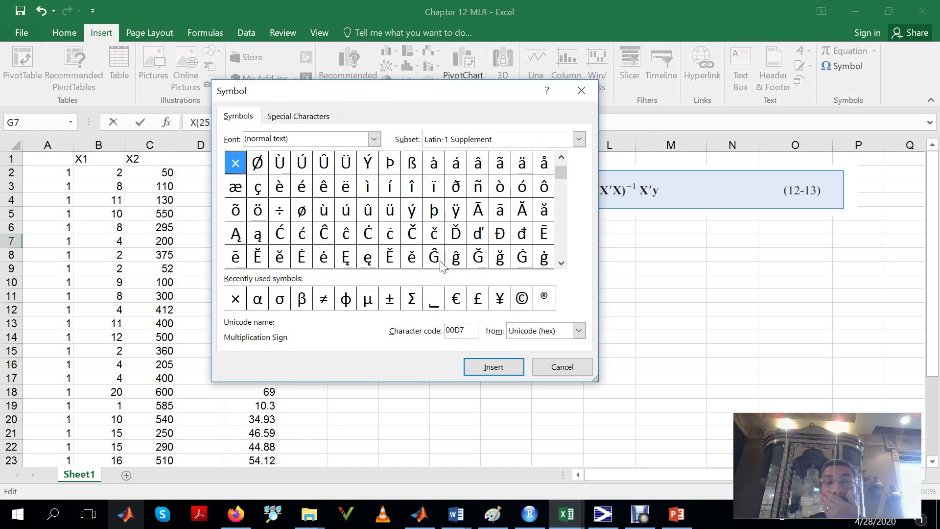
{"action": "double_click", "coordinate": [242, 300]}
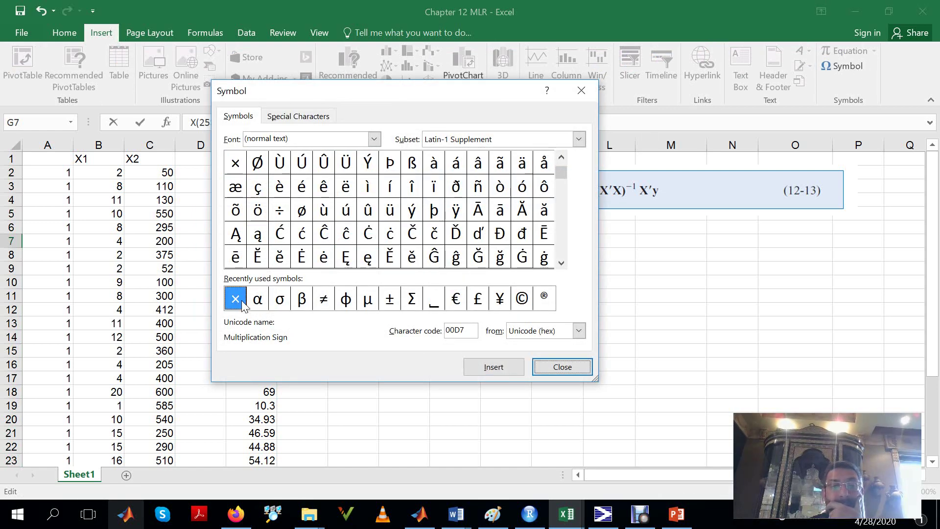
{"action": "left_click", "coordinate": [552, 365]}
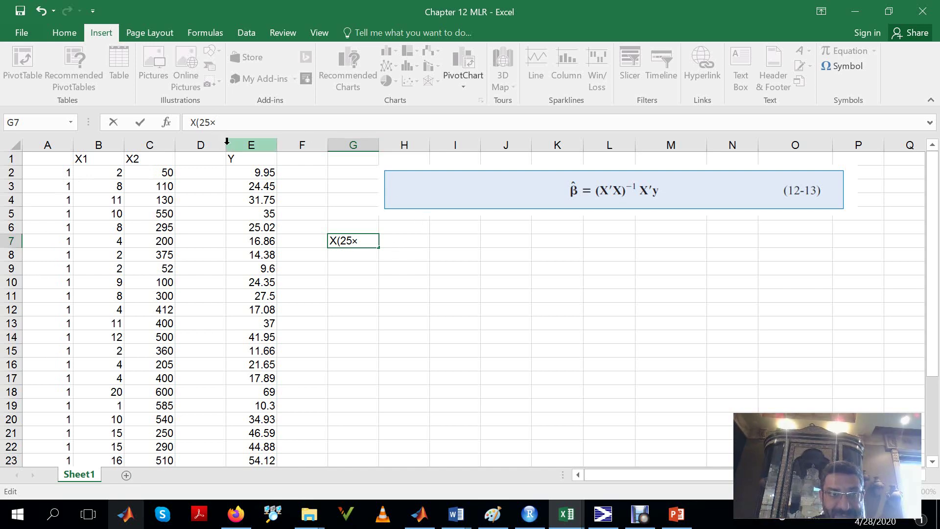
{"action": "type", "text": "3"}
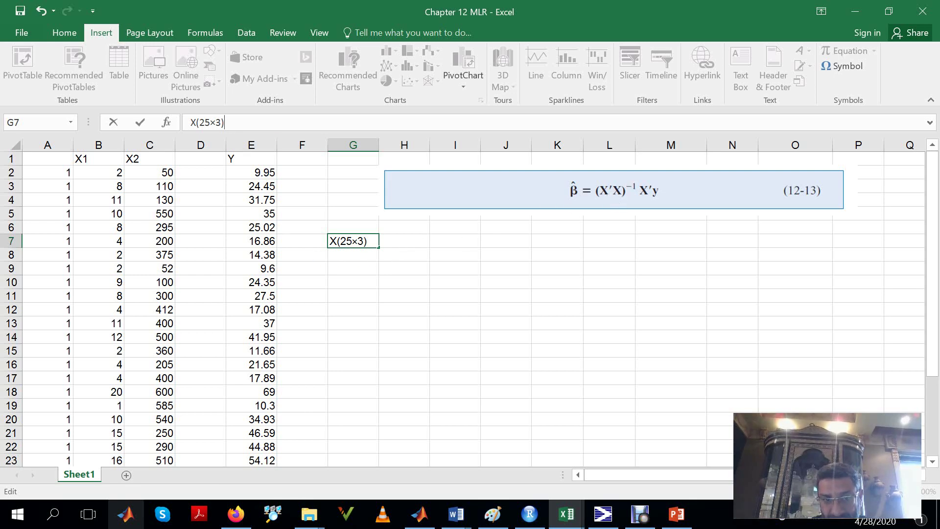
Enter the transpose's dimension label X'(3×25) in G8, using the multiplication sign symbol
{"action": "left_click", "coordinate": [347, 254]}
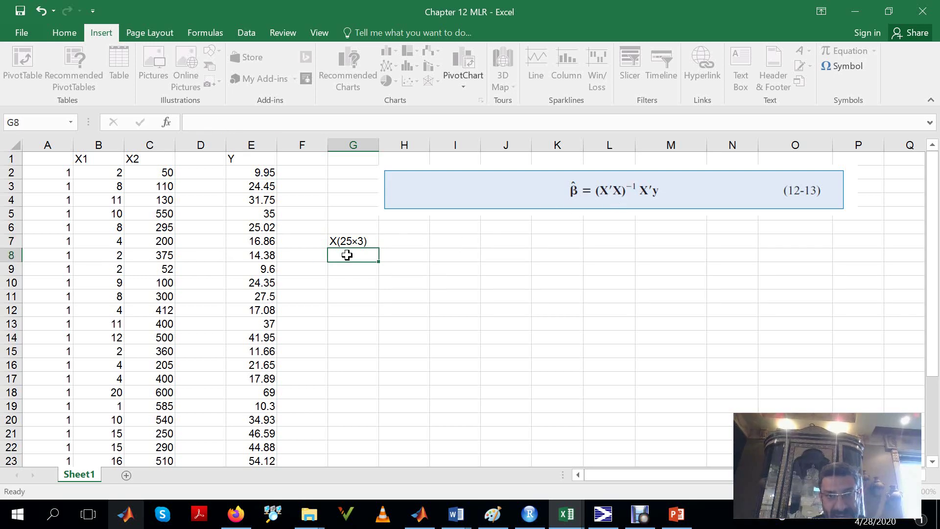
{"action": "type", "text": "X("}
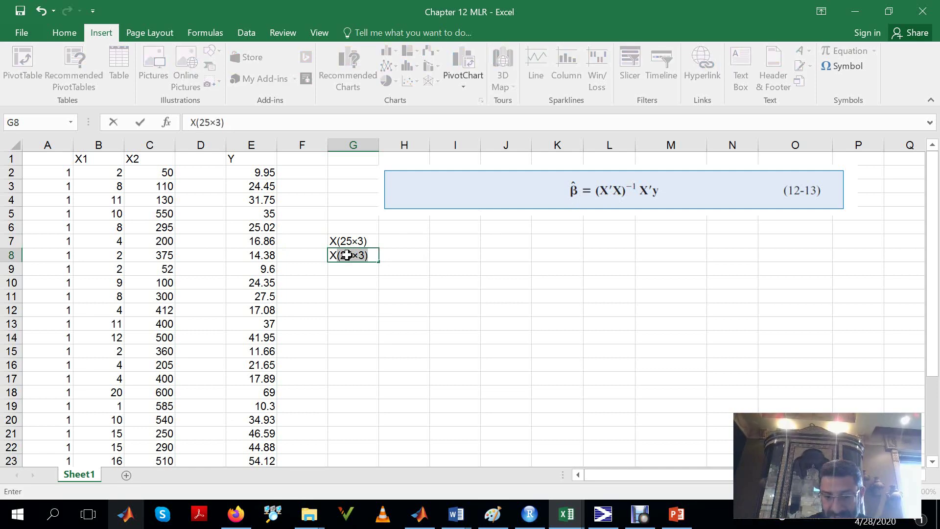
{"action": "key", "text": "BackSpace"}
{"action": "key", "text": "BackSpace"}
{"action": "type", "text": "'(3"}
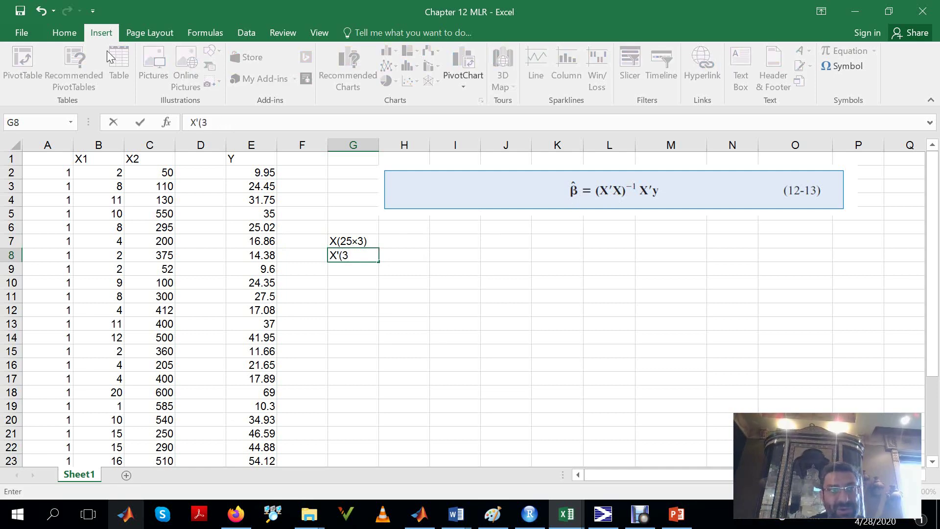
{"action": "left_click", "coordinate": [847, 66]}
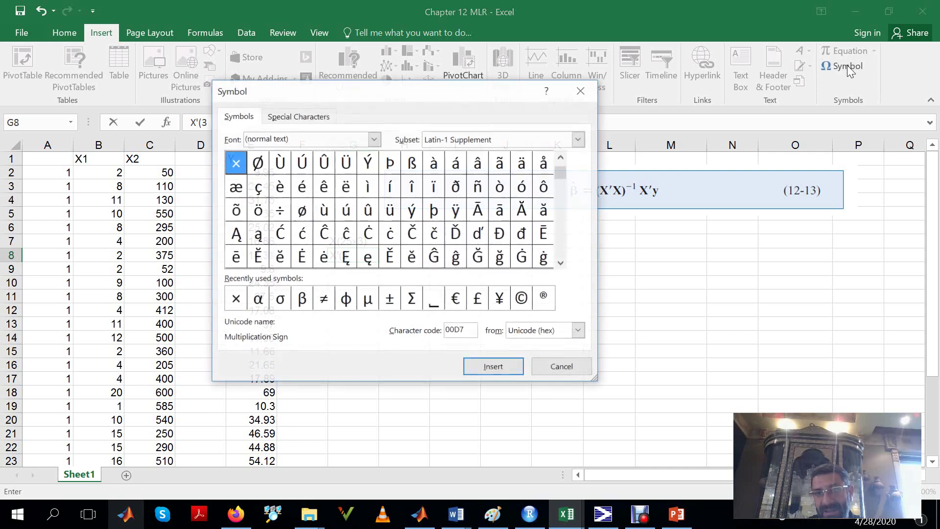
{"action": "double_click", "coordinate": [235, 297]}
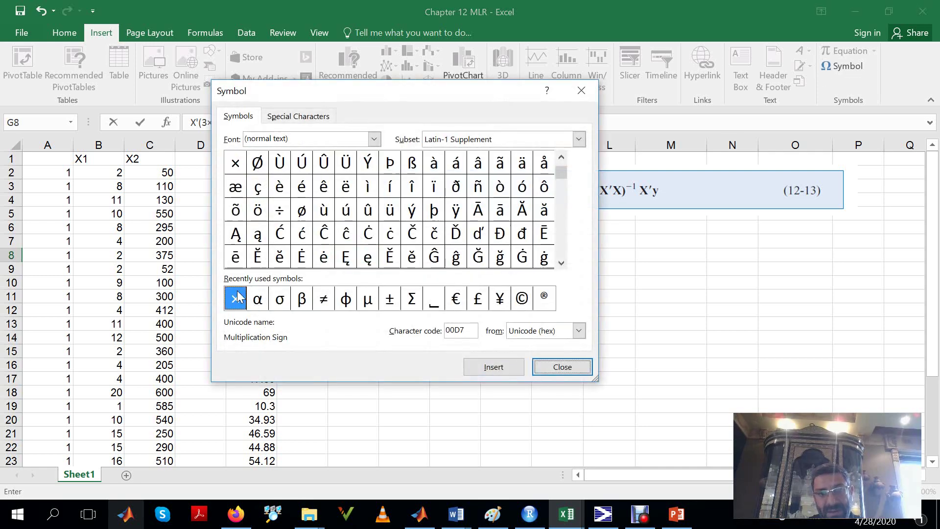
{"action": "left_click", "coordinate": [562, 367]}
{"action": "type", "text": ")"}
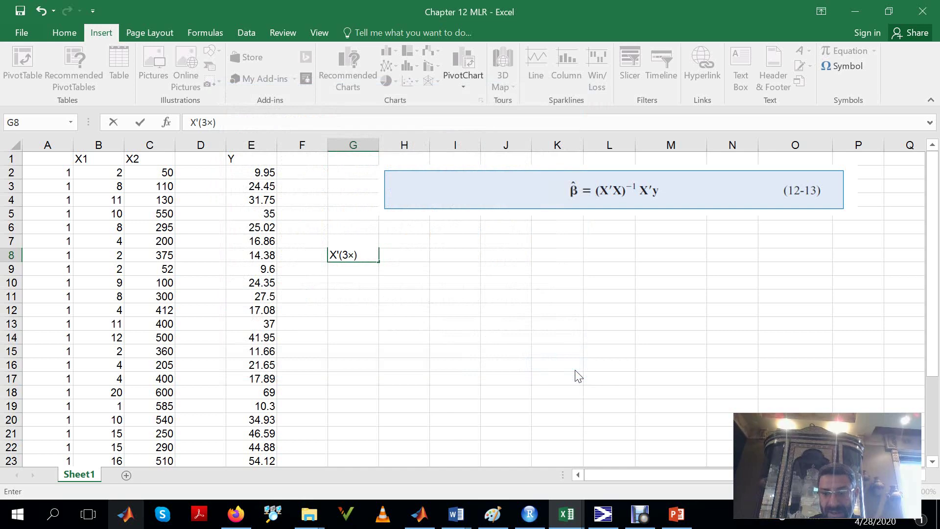
{"action": "key", "text": "BackSpace"}
{"action": "type", "text": "25)"}
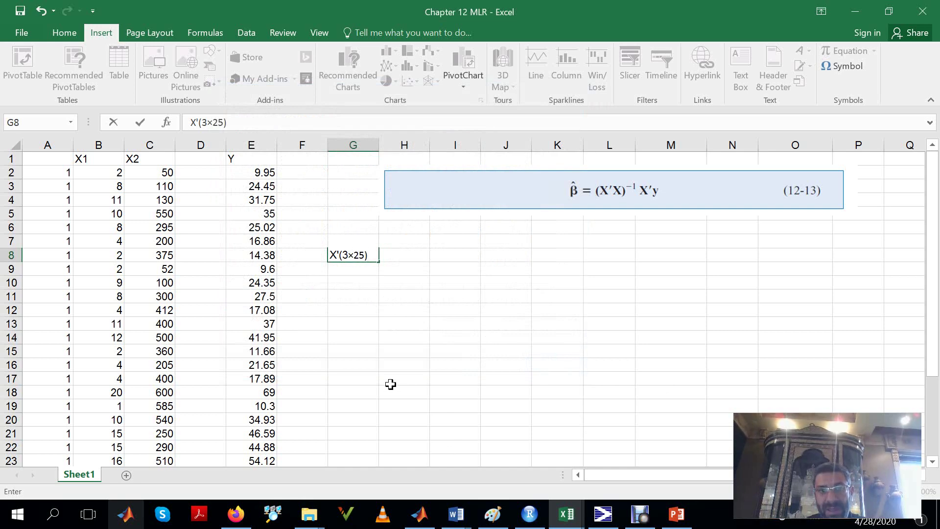
{"action": "left_click", "coordinate": [390, 382]}
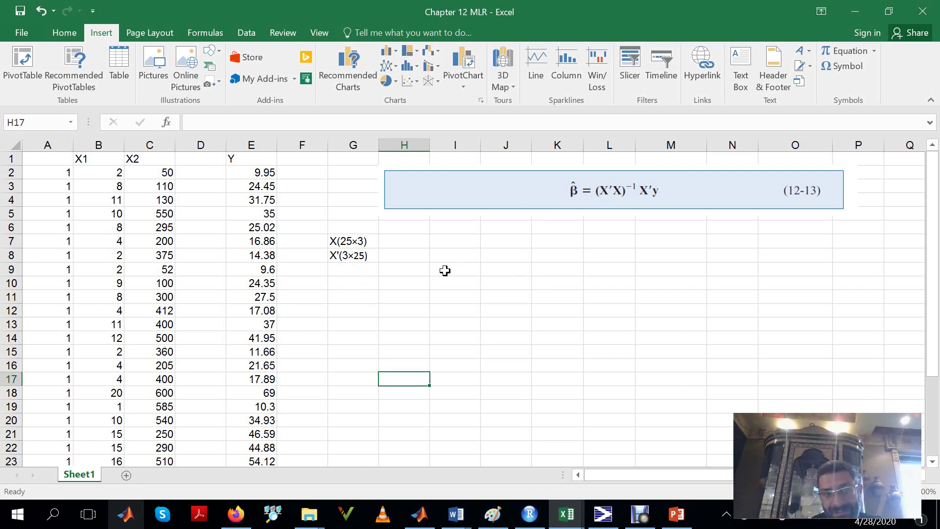
Enter the product's dimension label X'X(3*3) in H7
{"action": "left_click", "coordinate": [340, 287]}
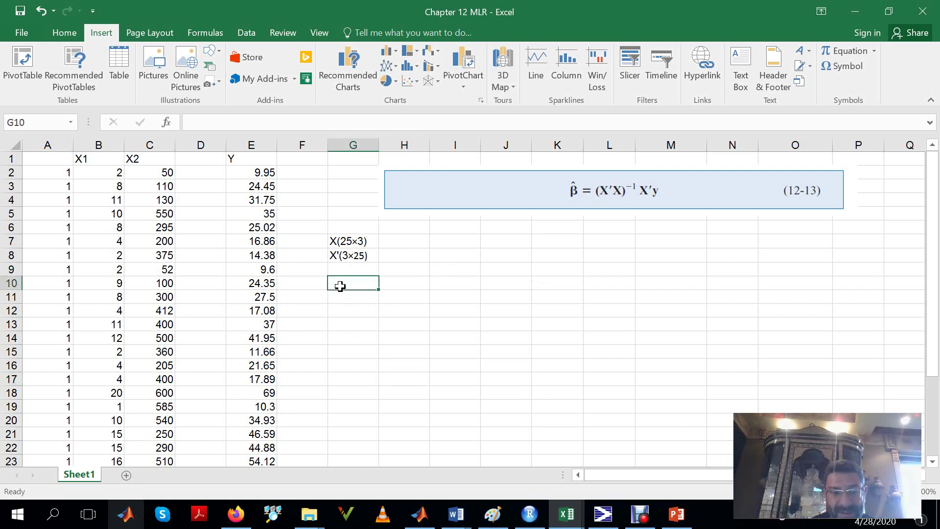
{"action": "left_click", "coordinate": [408, 239]}
{"action": "type", "text": "X"}
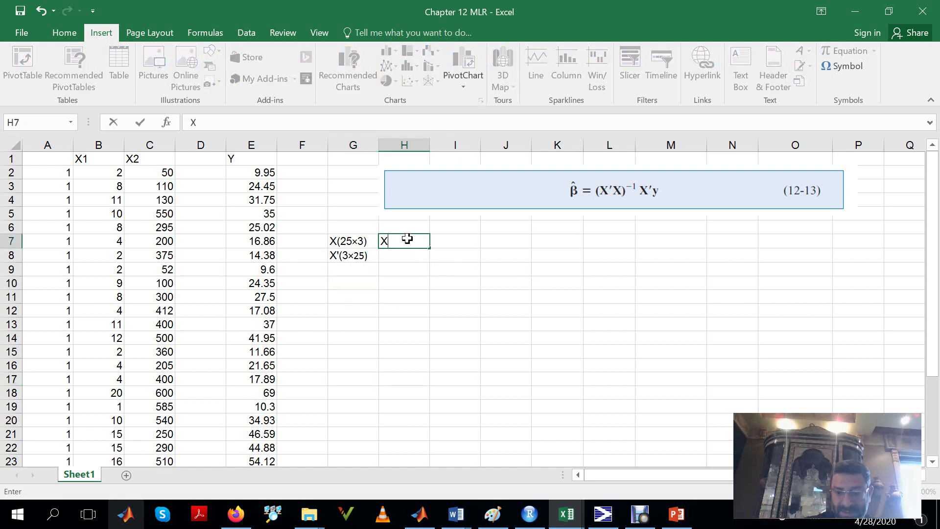
{"action": "type", "text": "'X"}
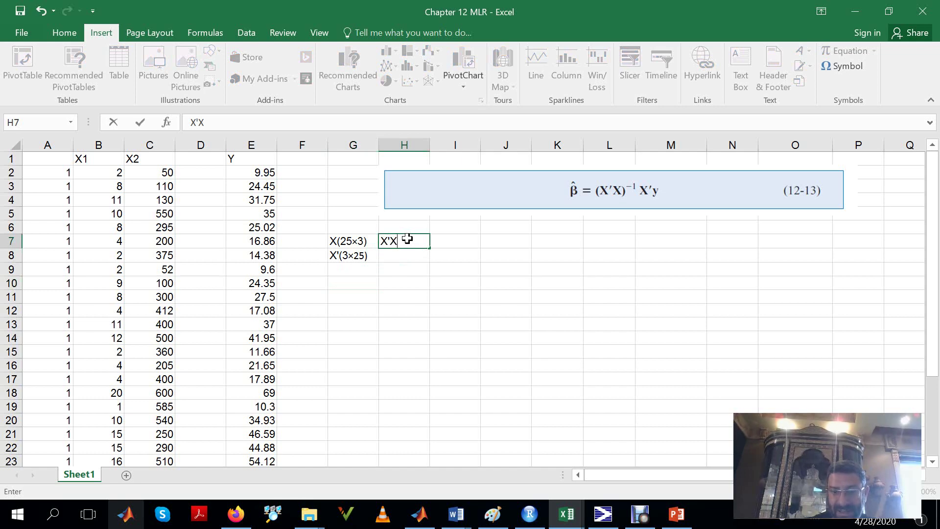
{"action": "type", "text": "(3*3"}
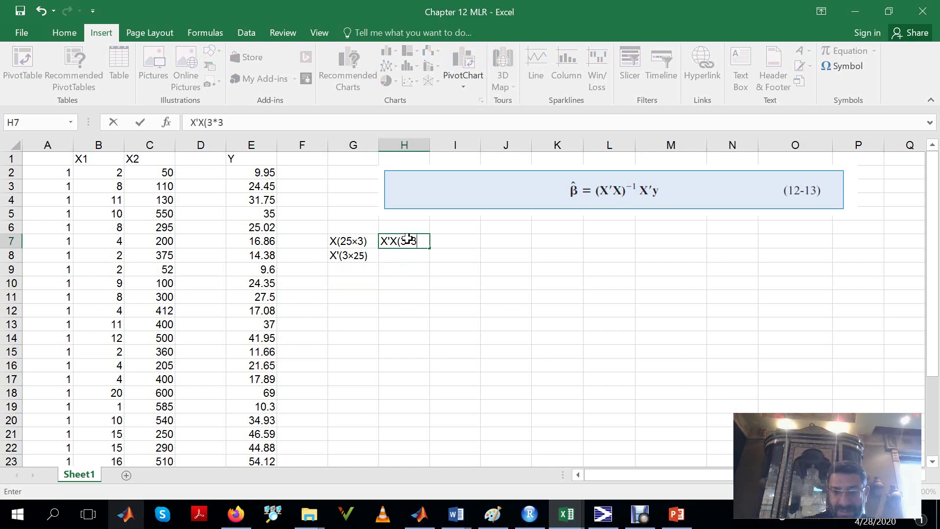
{"action": "left_click", "coordinate": [447, 378]}
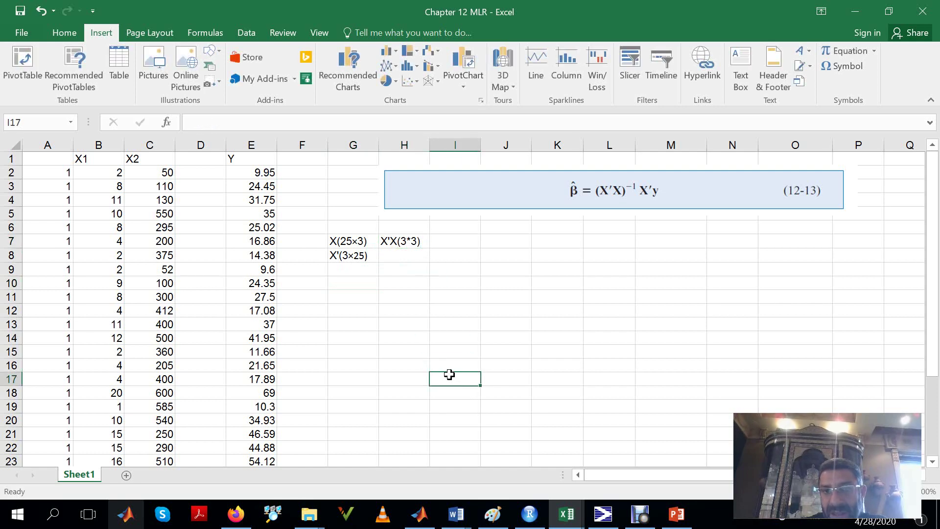
Enter the inverse's dimension label (X'X)^-1(3*3) in H8
{"action": "left_click", "coordinate": [394, 257]}
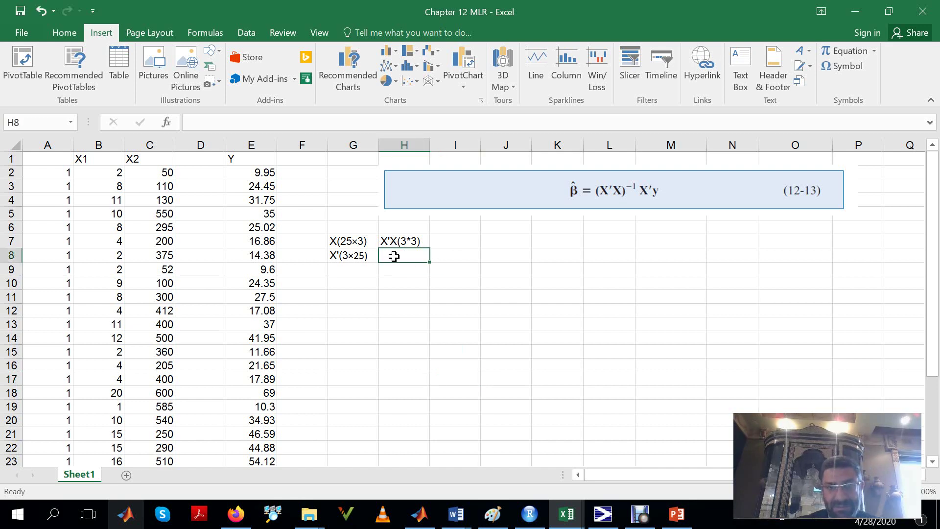
{"action": "type", "text": "("}
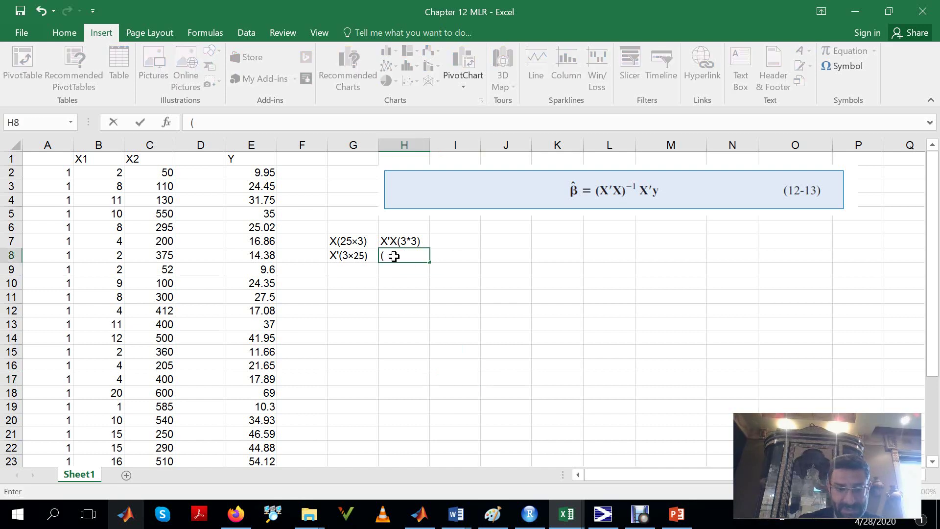
{"action": "type", "text": "X'X"}
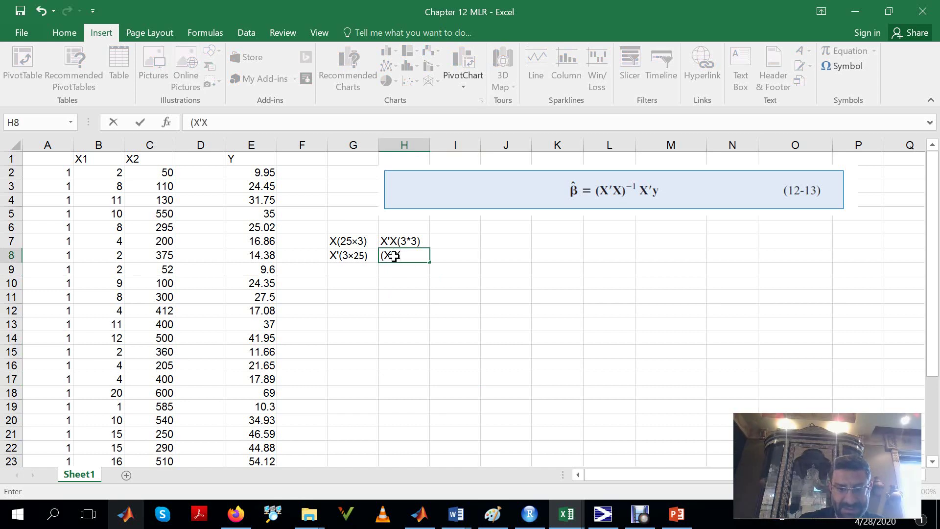
{"action": "type", "text": ")^-1"}
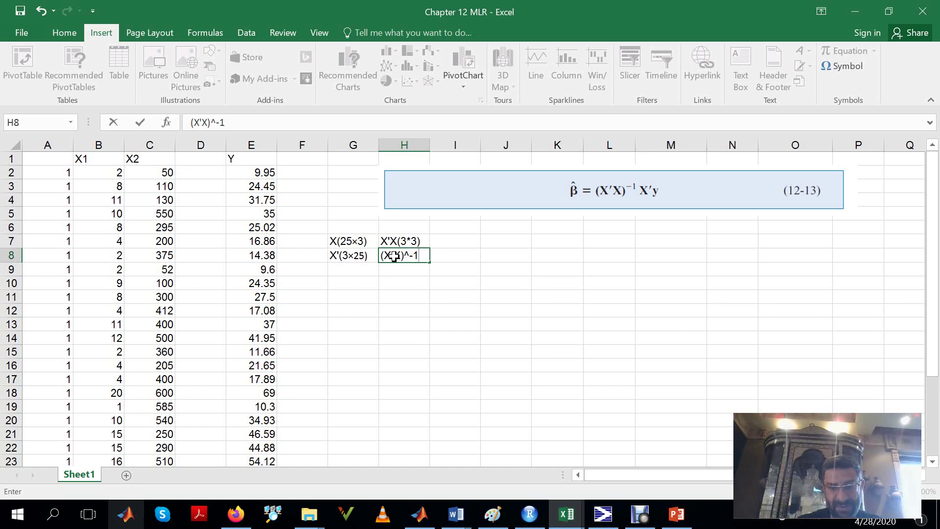
{"action": "type", "text": "("}
{"action": "type", "text": "3.*3"}
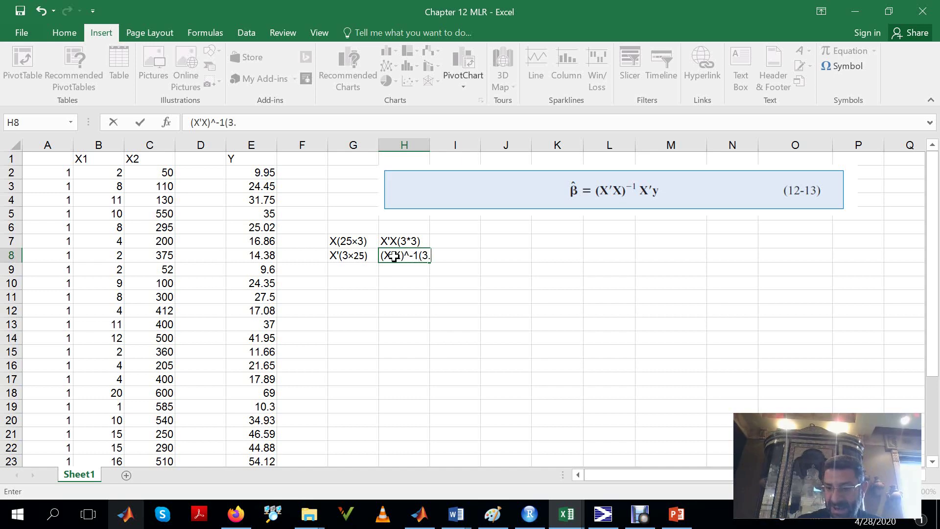
{"action": "key", "text": "BackSpace"}
{"action": "key", "text": "BackSpace"}
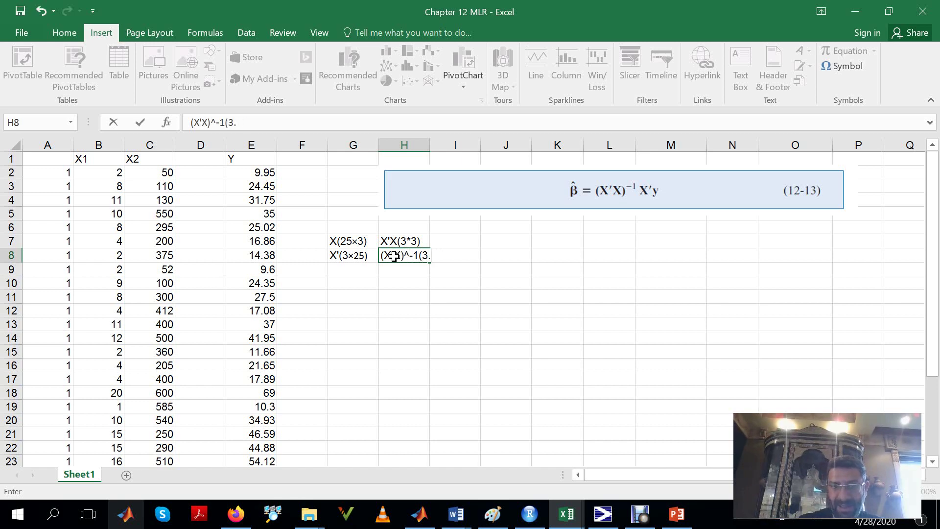
{"action": "type", "text": "*3"}
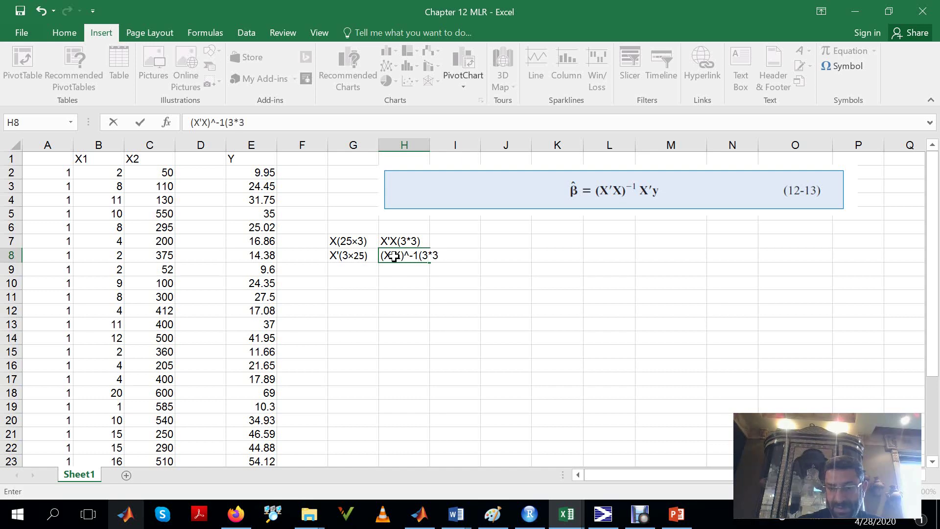
{"action": "type", "text": ")"}
{"action": "key", "text": "Return"}
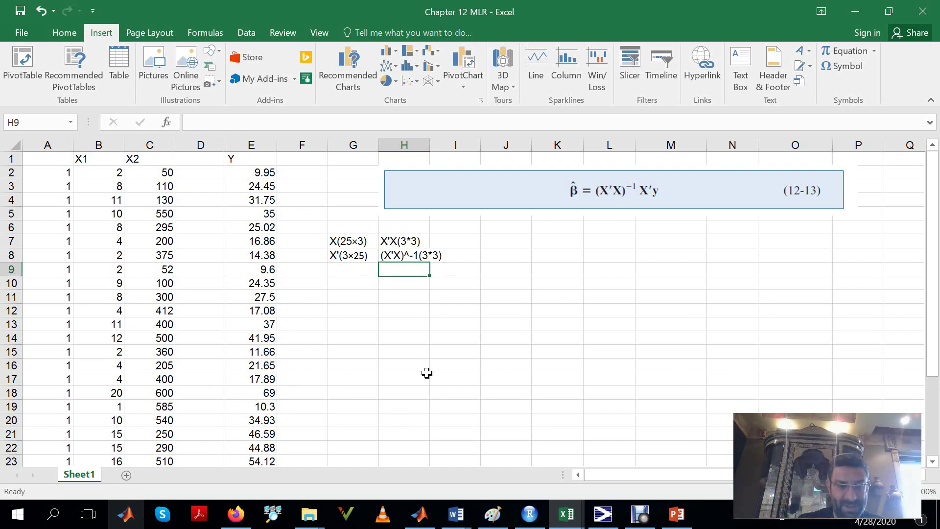
Enter the dimension label (X'X)^-1X'(3*25) in H9
{"action": "type", "text": "(X"}
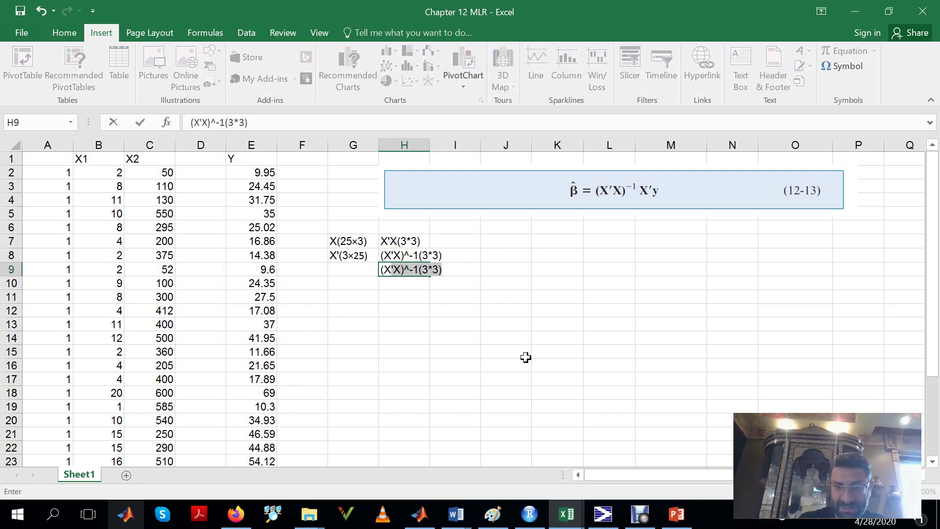
{"action": "type", "text": "\""}
{"action": "key", "text": "BackSpace"}
{"action": "type", "text": "'X"}
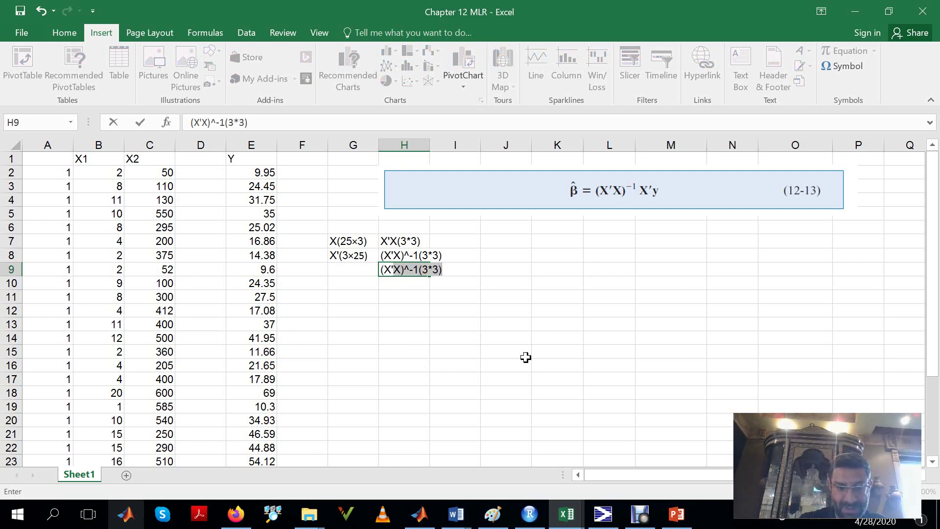
{"action": "type", "text": ")^"}
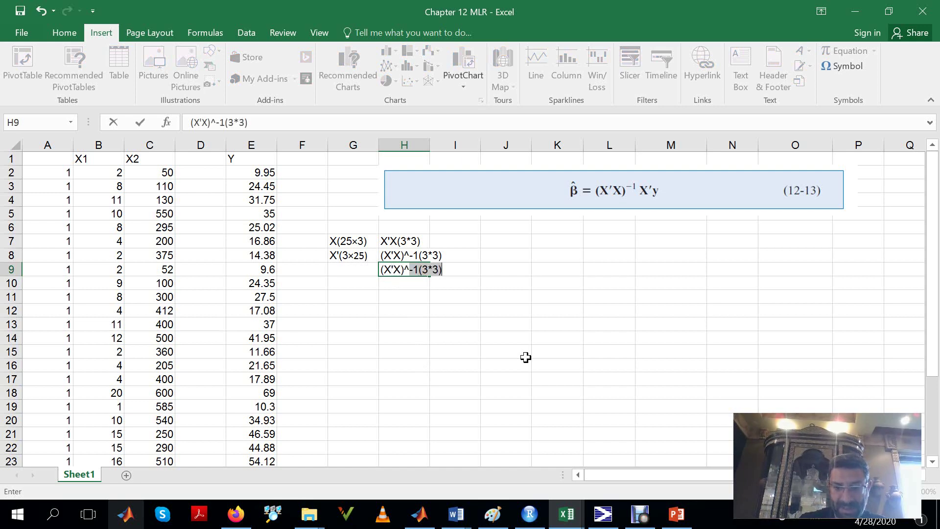
{"action": "type", "text": "-1"}
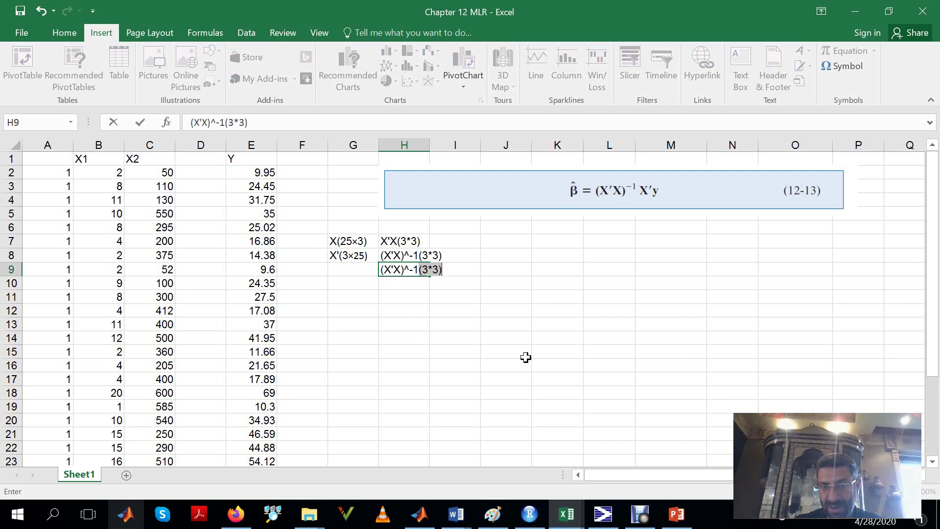
{"action": "key", "text": "BackSpace"}
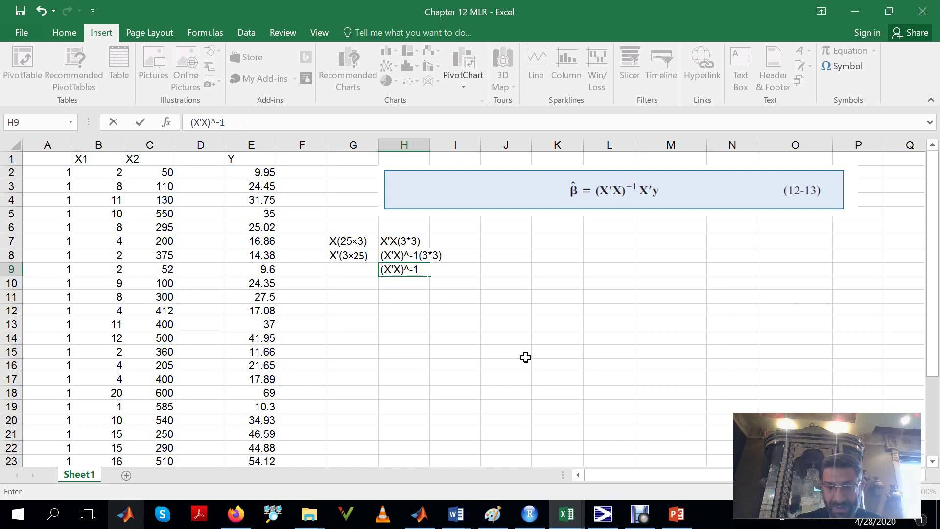
{"action": "type", "text": "X"}
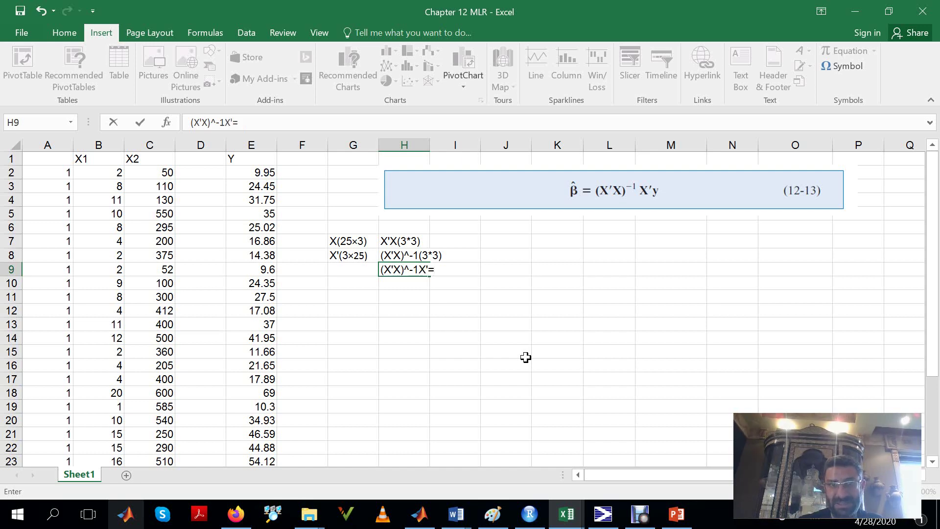
{"action": "type", "text": "'("}
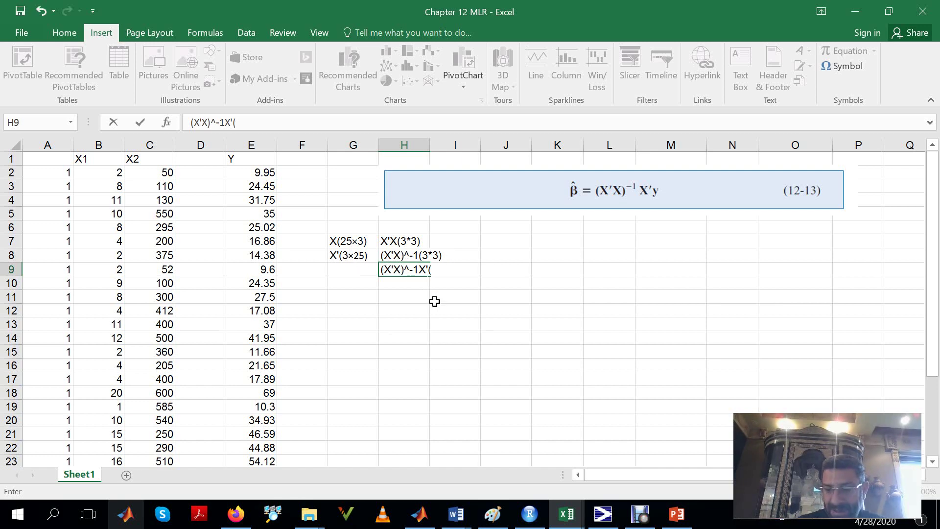
{"action": "type", "text": "3*25"}
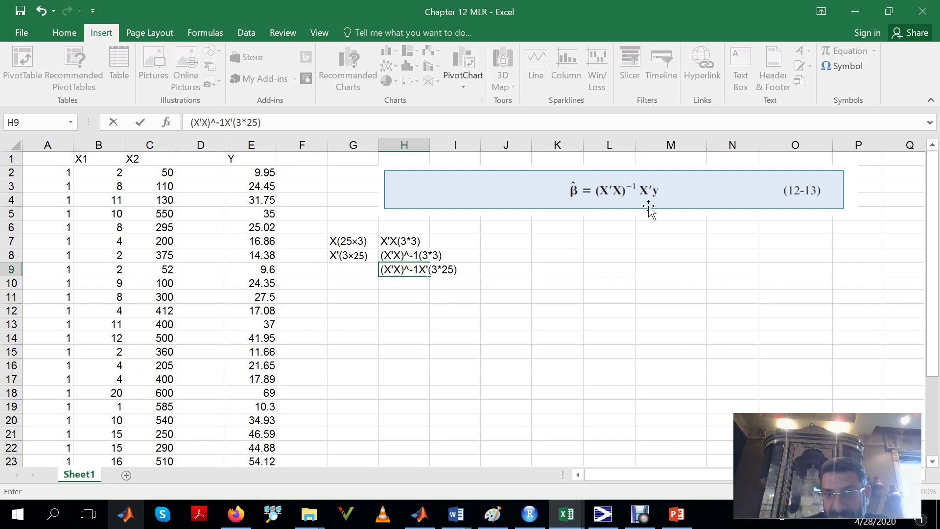
{"action": "left_click", "coordinate": [409, 286]}
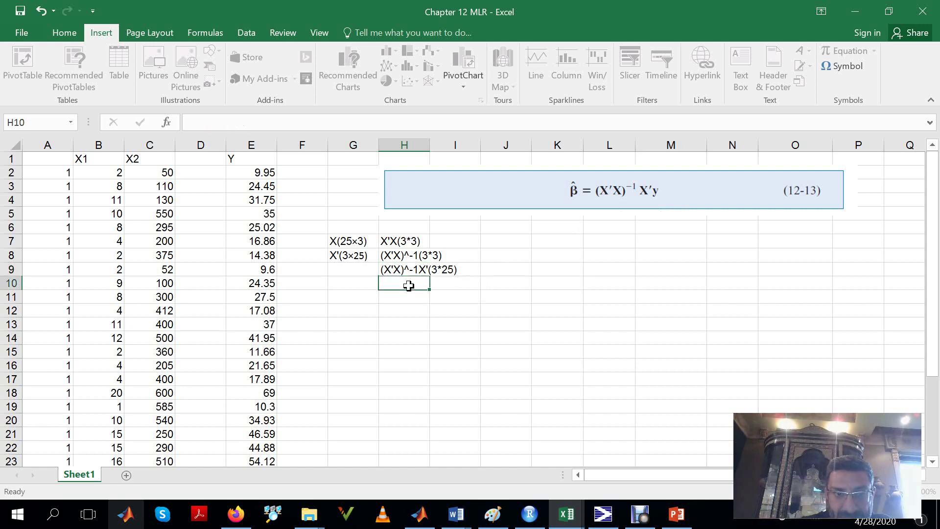
Enter the response vector's dimension label y(25*1) in G9
{"action": "left_click", "coordinate": [337, 272]}
{"action": "type", "text": "y"}
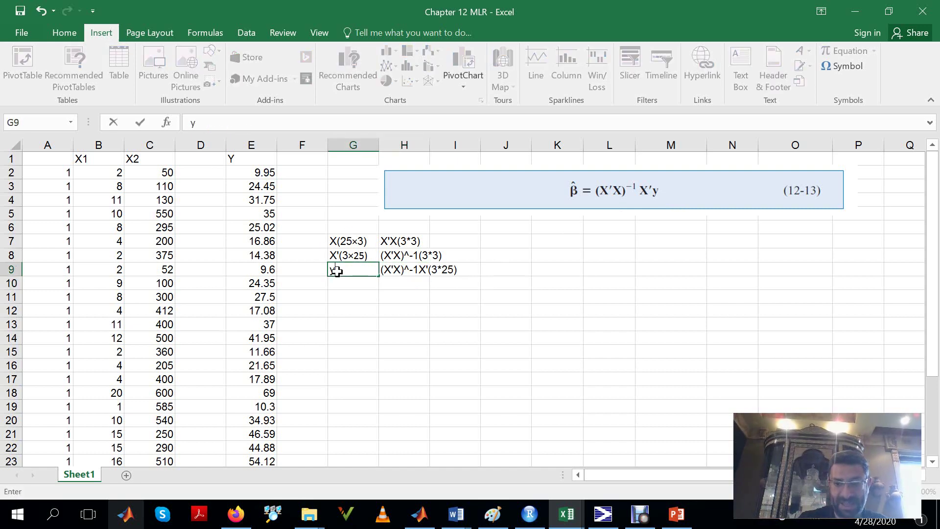
{"action": "type", "text": "("}
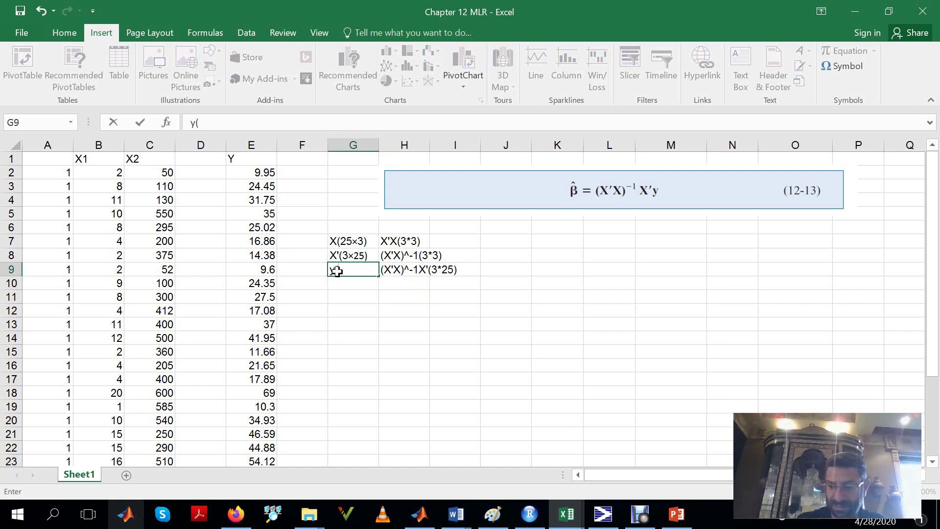
{"action": "type", "text": "25*1"}
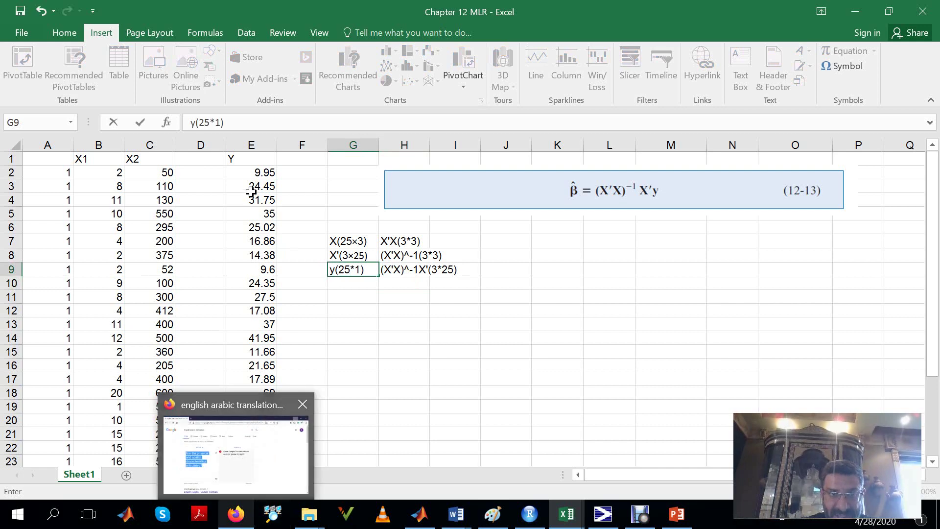
{"action": "left_click", "coordinate": [434, 355]}
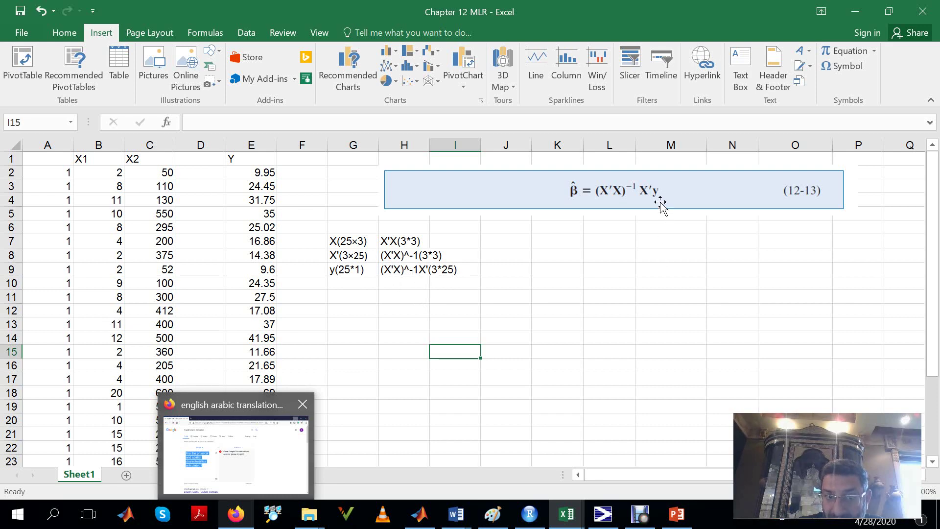
Enter the coefficient solution's dimension label (X'X)^-1X'Y(3*1) in H11
{"action": "left_click", "coordinate": [407, 296]}
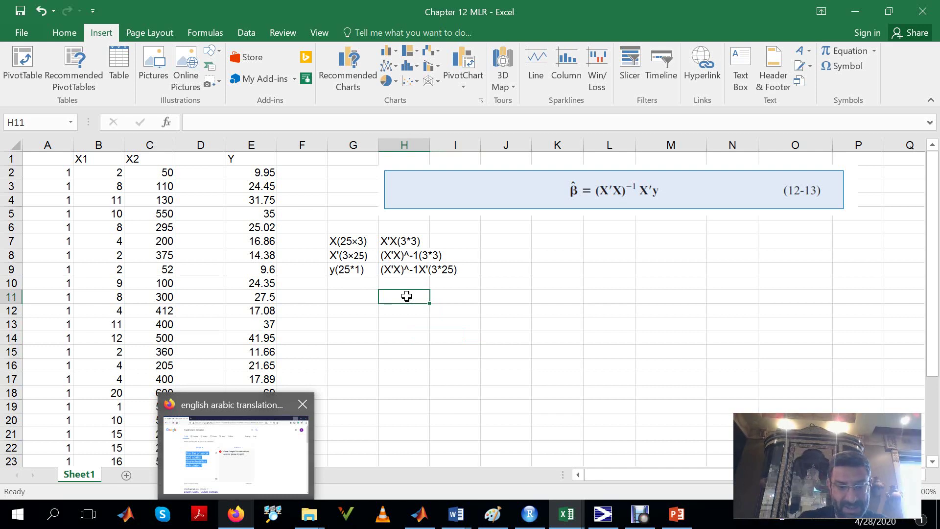
{"action": "type", "text": "(X'"}
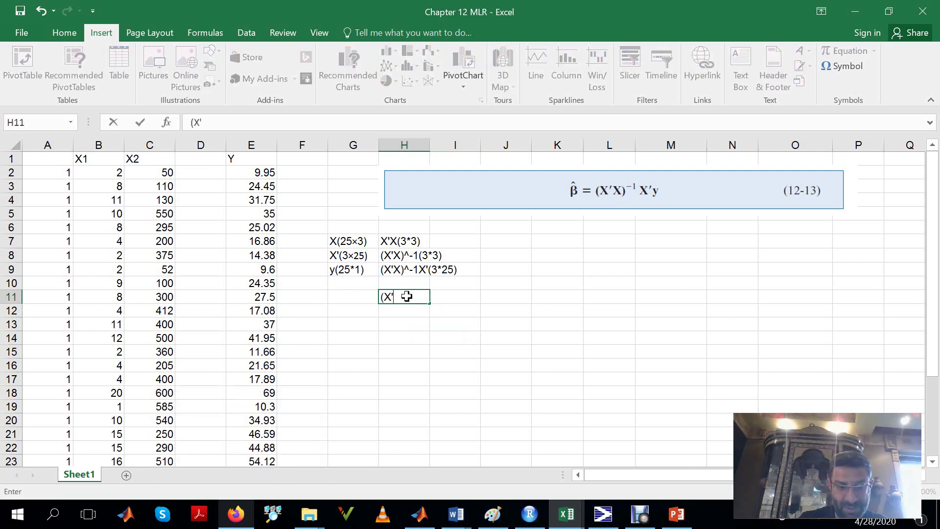
{"action": "type", "text": "X)^"}
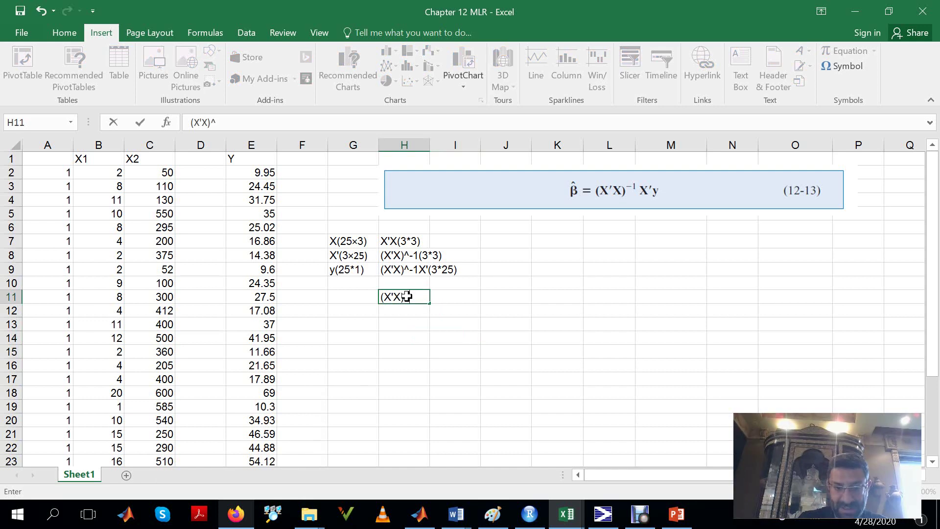
{"action": "type", "text": "-1X"}
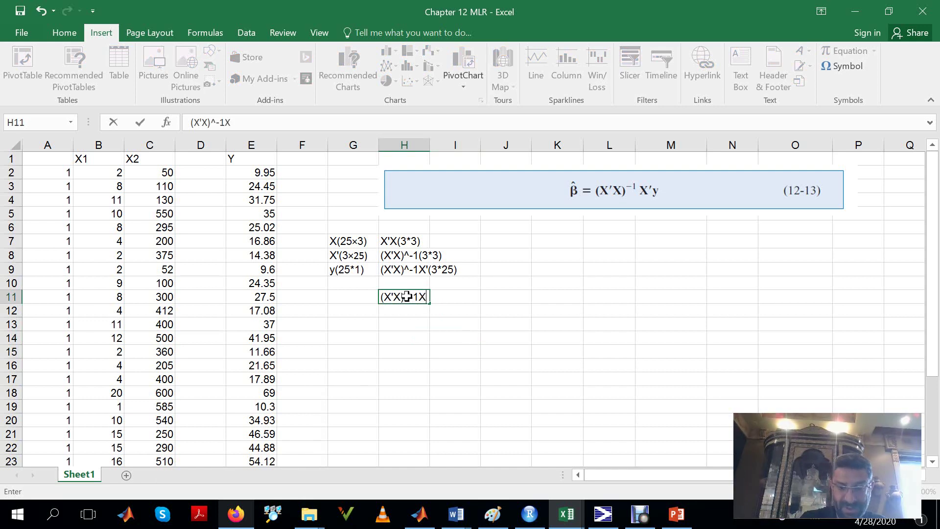
{"action": "type", "text": "'Y"}
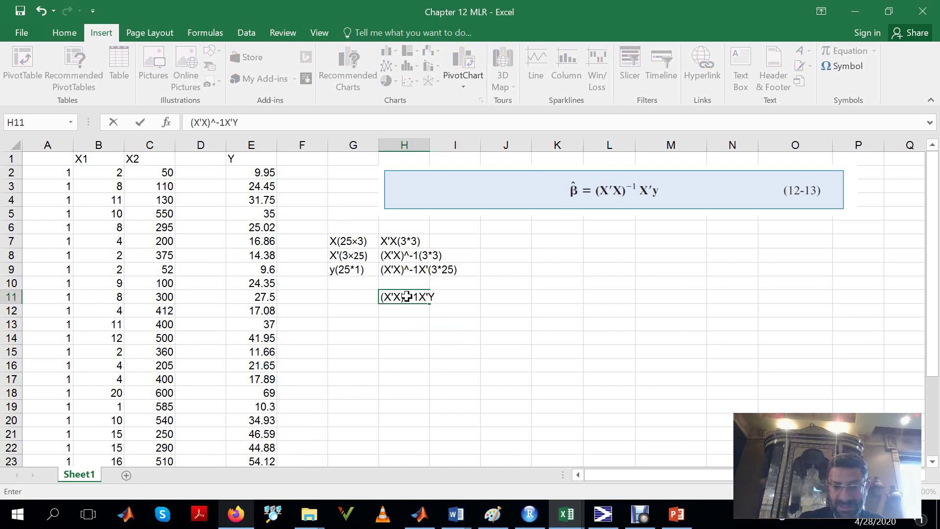
{"action": "type", "text": "(3*1"}
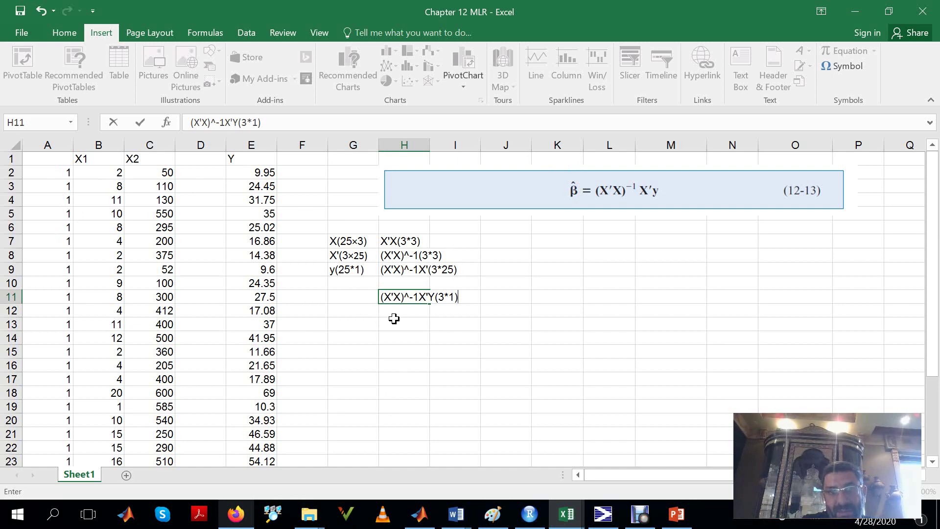
{"action": "left_click", "coordinate": [410, 352]}
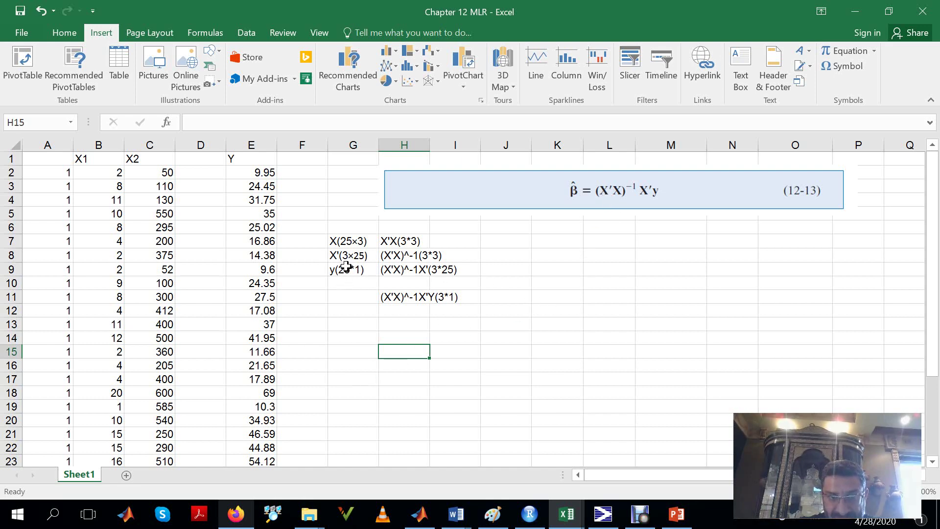
Select the empty block of 3 rows by 25 columns, G14:AE16, as the output range for the transpose of X
{"action": "left_click", "coordinate": [361, 340]}
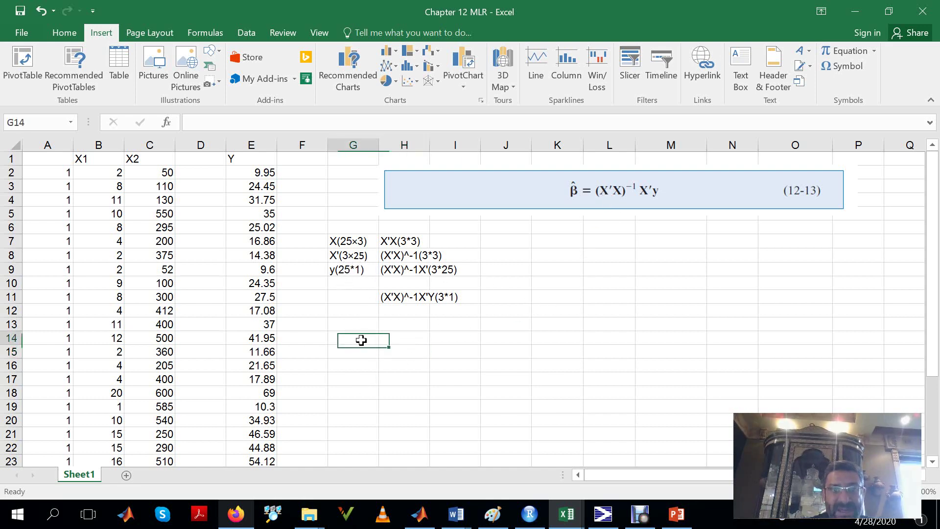
{"action": "key", "text": "shift+Down"}
{"action": "key", "text": "shift+Down"}
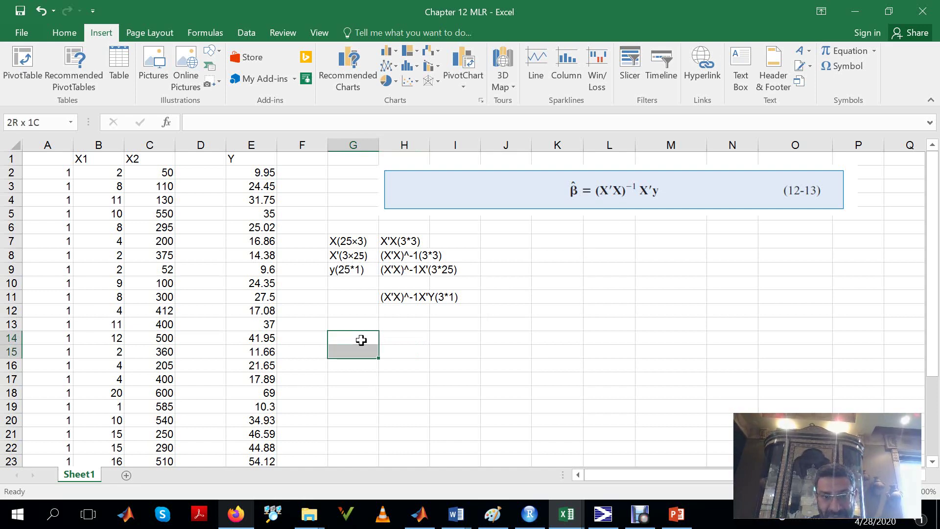
{"action": "key", "text": "shift+Right"}
{"action": "key", "text": "shift+Right"}
{"action": "key", "text": "shift+Right"}
{"action": "key", "text": "shift+Right"}
{"action": "key", "text": "shift+Right"}
{"action": "key", "text": "shift+Right"}
{"action": "key", "text": "shift+Right"}
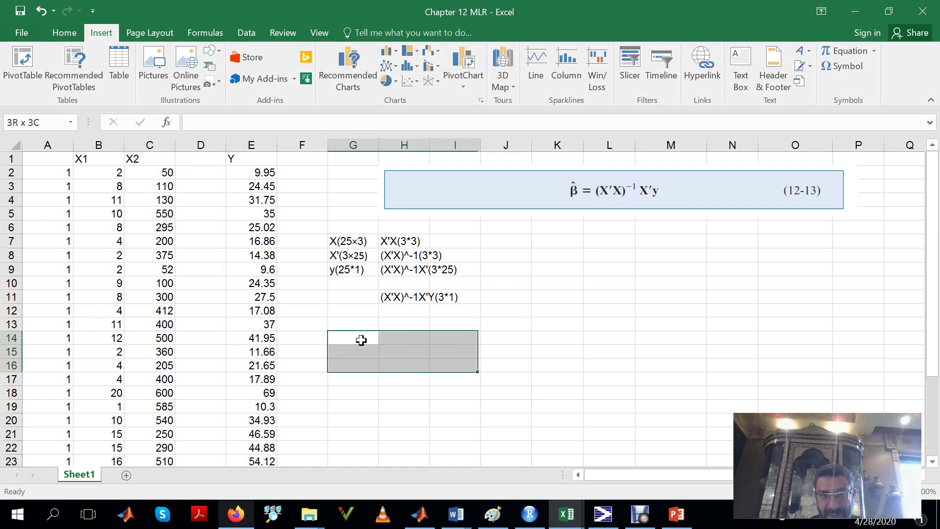
{"action": "key", "text": "shift+Right"}
{"action": "key", "text": "shift+Right"}
{"action": "key", "text": "shift+Right"}
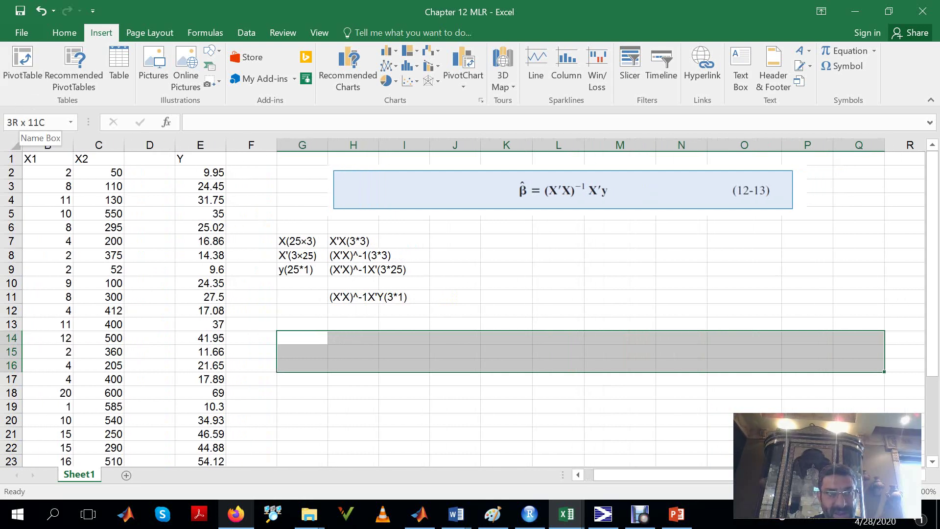
{"action": "key", "text": "shift+Right"}
{"action": "key", "text": "shift+Right"}
{"action": "key", "text": "shift+Right"}
{"action": "key", "text": "shift+Right"}
{"action": "key", "text": "shift+Right"}
{"action": "key", "text": "shift+Right"}
{"action": "key", "text": "shift+Right"}
{"action": "key", "text": "shift+Right"}
{"action": "key", "text": "shift+Right"}
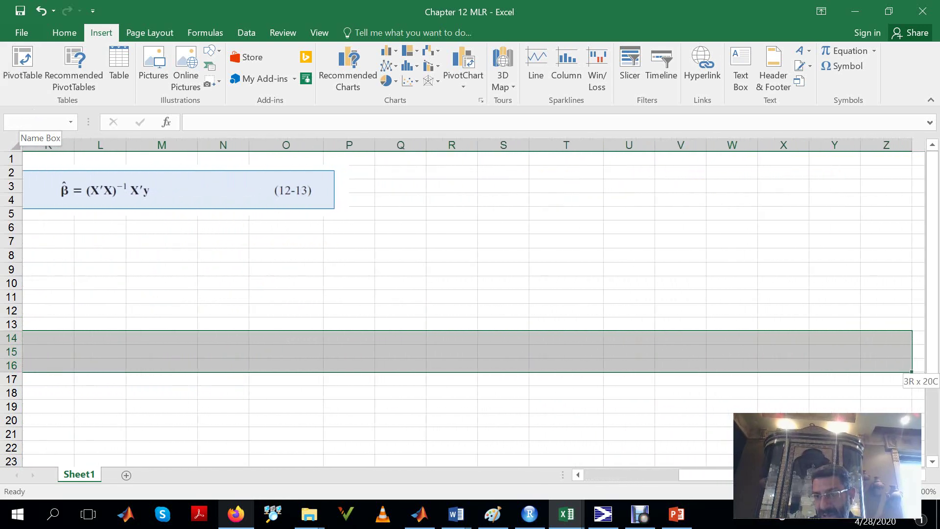
{"action": "key", "text": "shift+Right"}
{"action": "key", "text": "shift+Right"}
{"action": "key", "text": "shift+Right"}
{"action": "key", "text": "shift+Right"}
{"action": "key", "text": "shift+Right"}
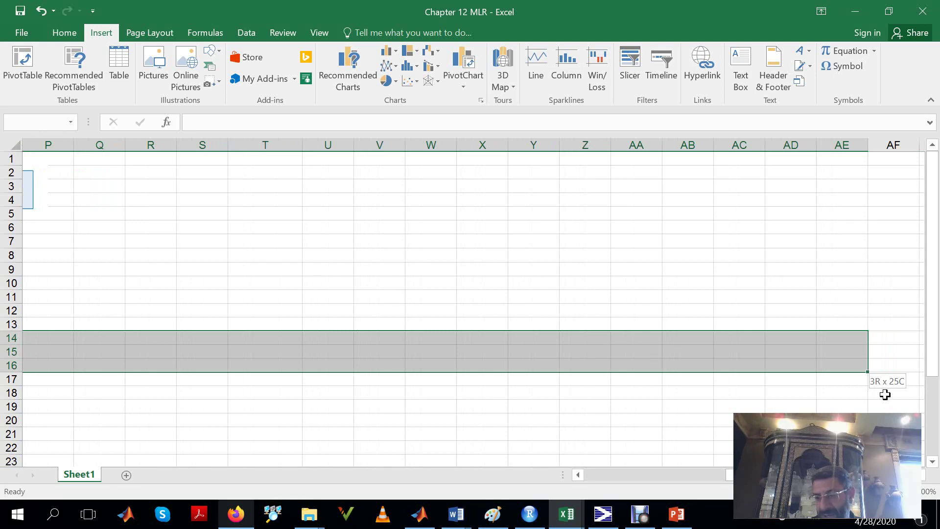
Compute the transpose of X in G14:AE16 with the array formula =TRANSPOSE(A2:C26)
{"action": "type", "text": "="}
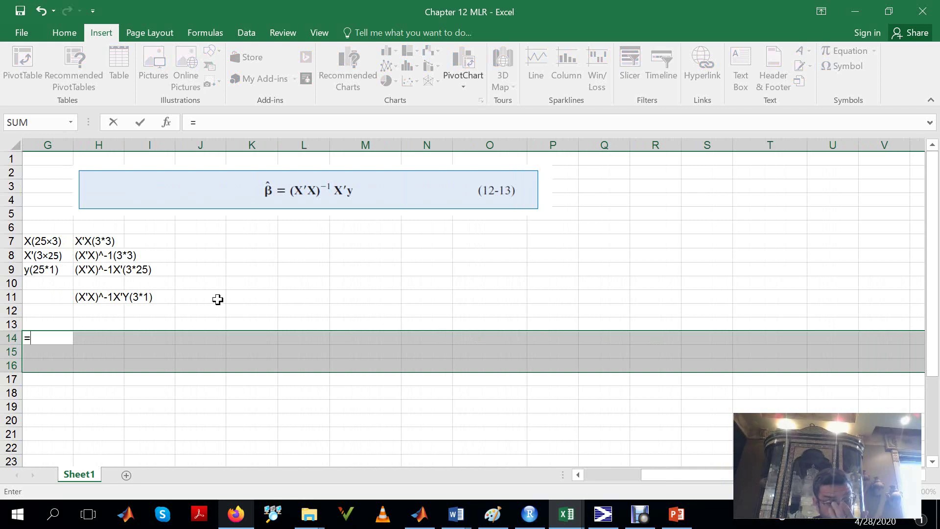
{"action": "mouse_move", "coordinate": [651, 513]}
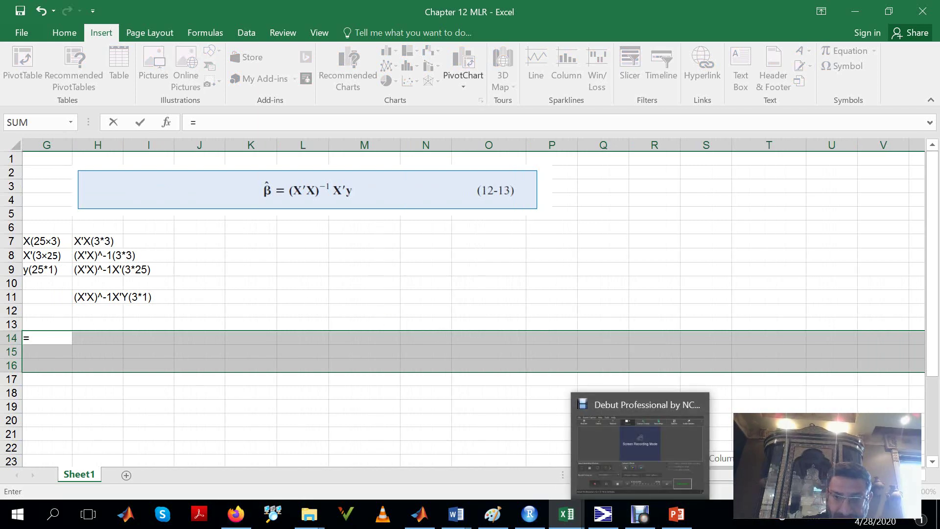
{"action": "scroll", "coordinate": [191, 380], "scroll_direction": "left", "scroll_amount": 3}
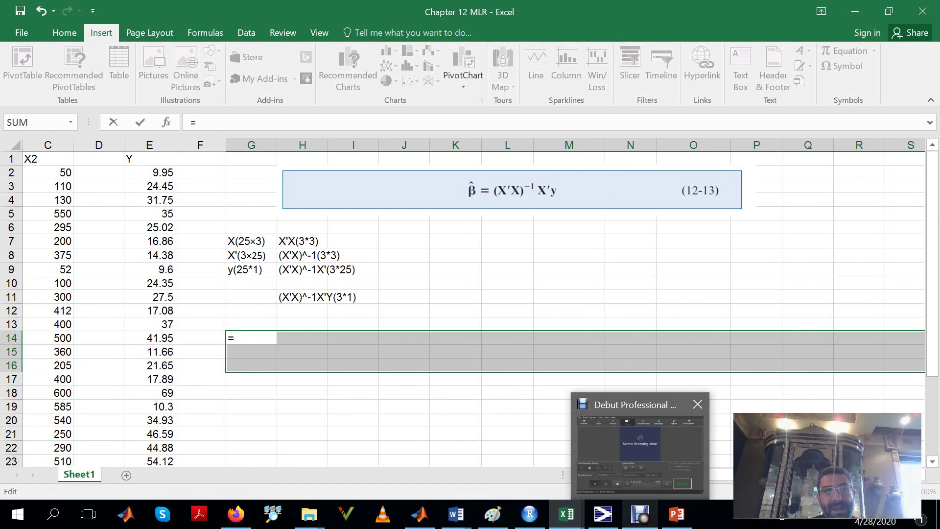
{"action": "type", "text": "trans"}
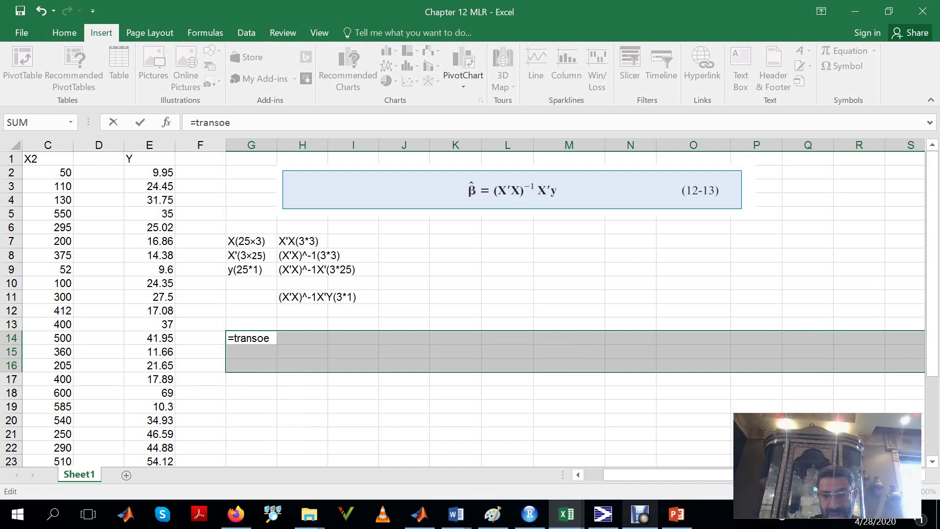
{"action": "type", "text": "o"}
{"action": "key", "text": "BackSpace"}
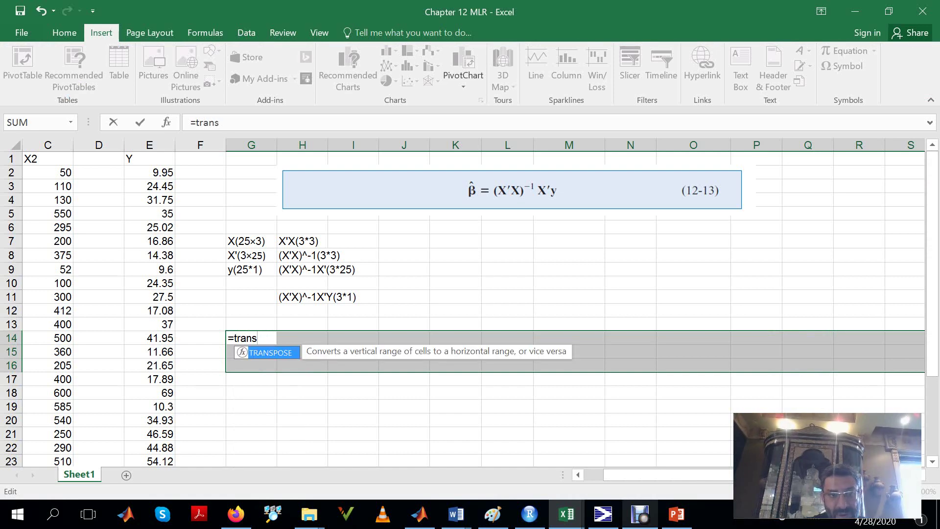
{"action": "double_click", "coordinate": [270, 353]}
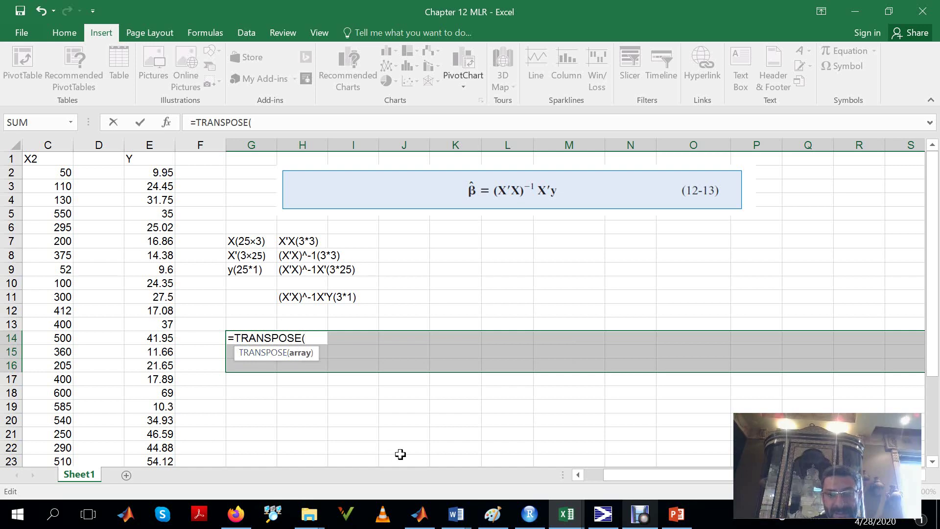
{"action": "left_click", "coordinate": [579, 474]}
{"action": "left_click", "coordinate": [579, 474]}
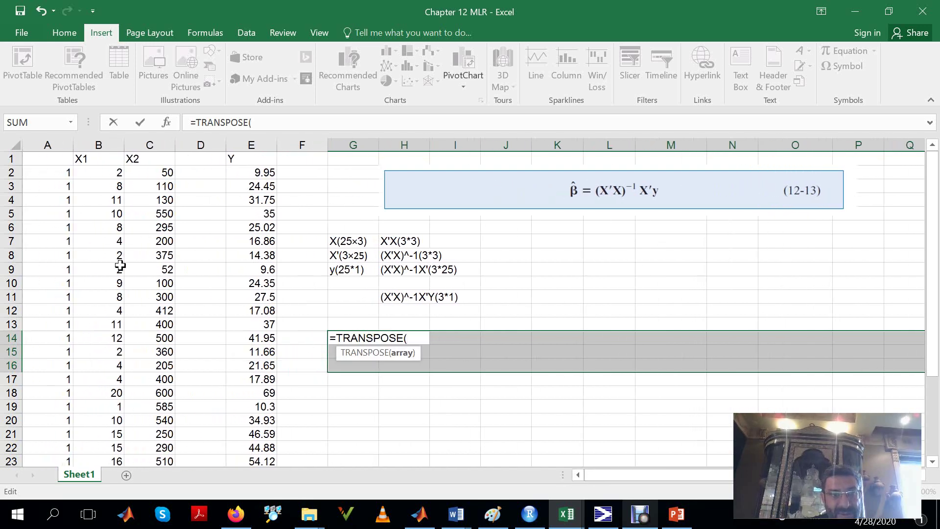
{"action": "left_click_drag", "start_coordinate": [62, 172], "coordinate": [156, 414]}
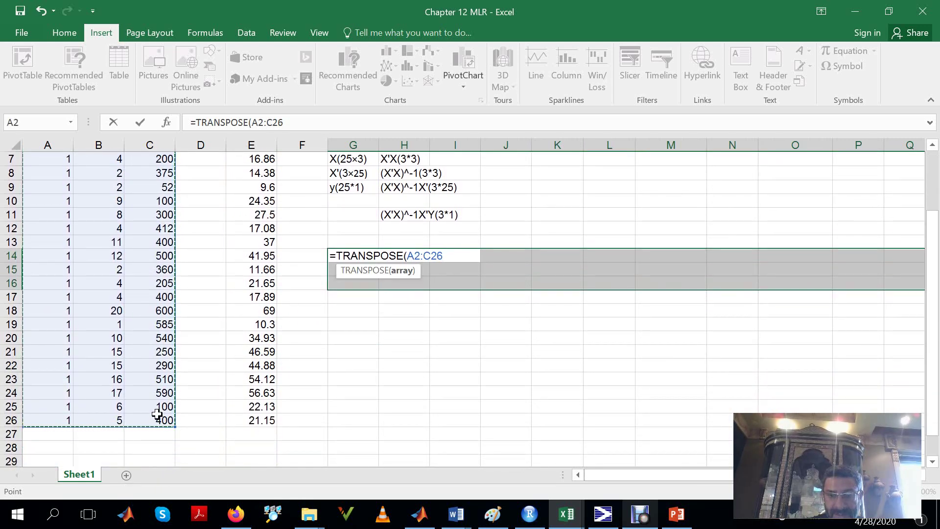
{"action": "type", "text": ")"}
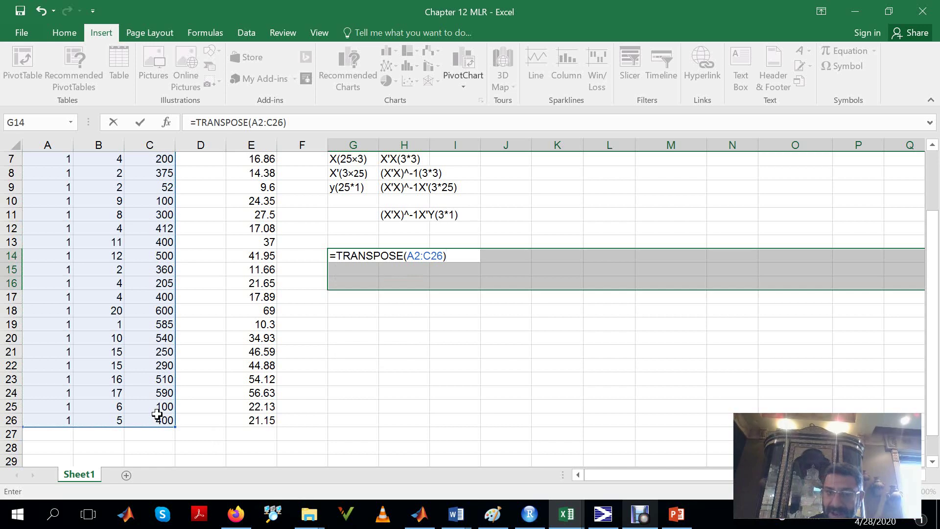
{"action": "key", "text": "ctrl+shift+Return"}
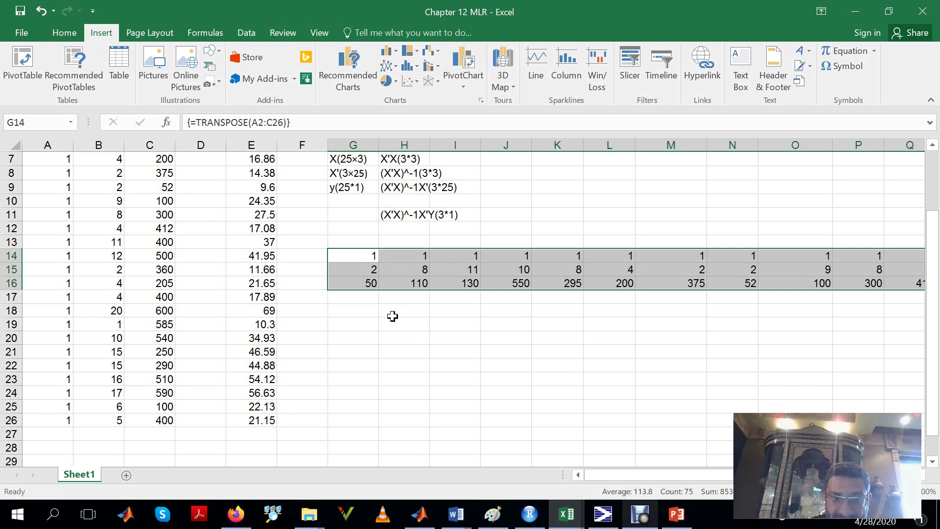
Compute X'X in the 3-by-3 block G19:I21 with the array formula =MMULT(G14:AE16,A2:C26)
{"action": "left_click_drag", "start_coordinate": [362, 321], "coordinate": [435, 347]}
{"action": "type", "text": "="}
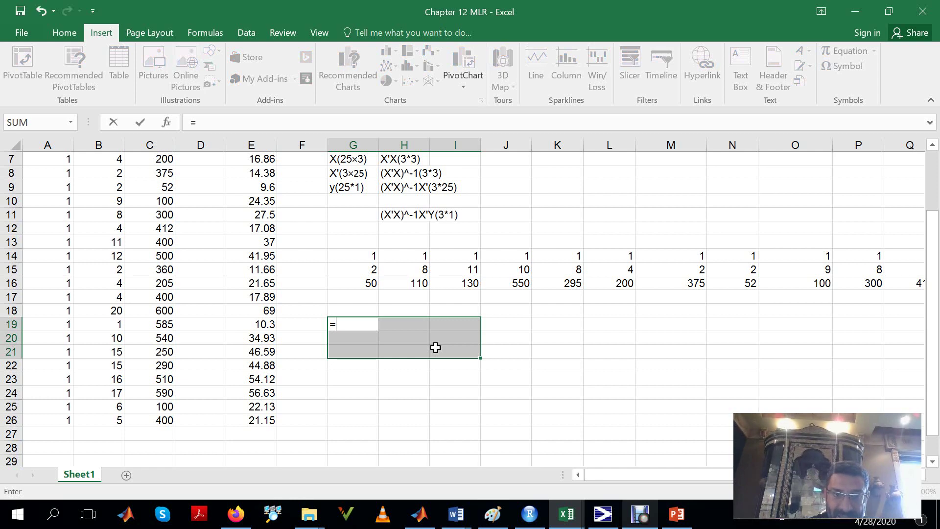
{"action": "type", "text": "mm"}
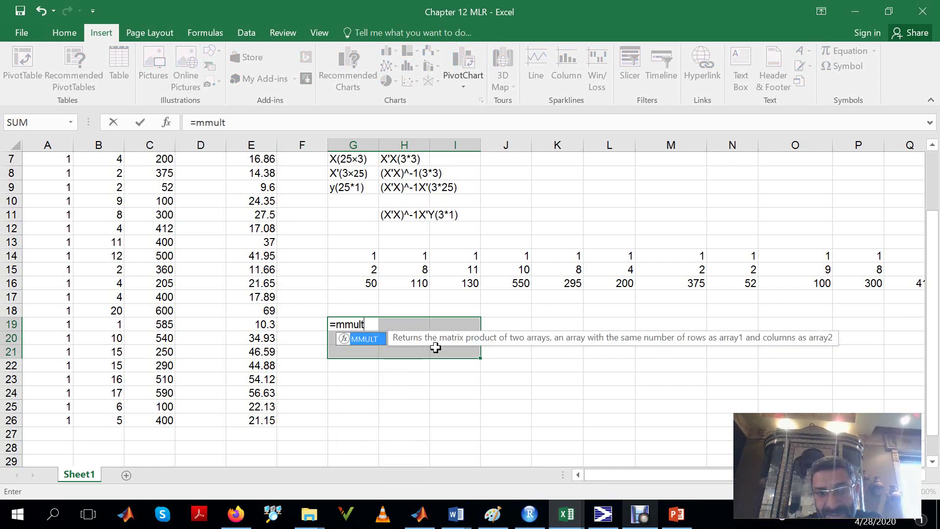
{"action": "type", "text": "ult"}
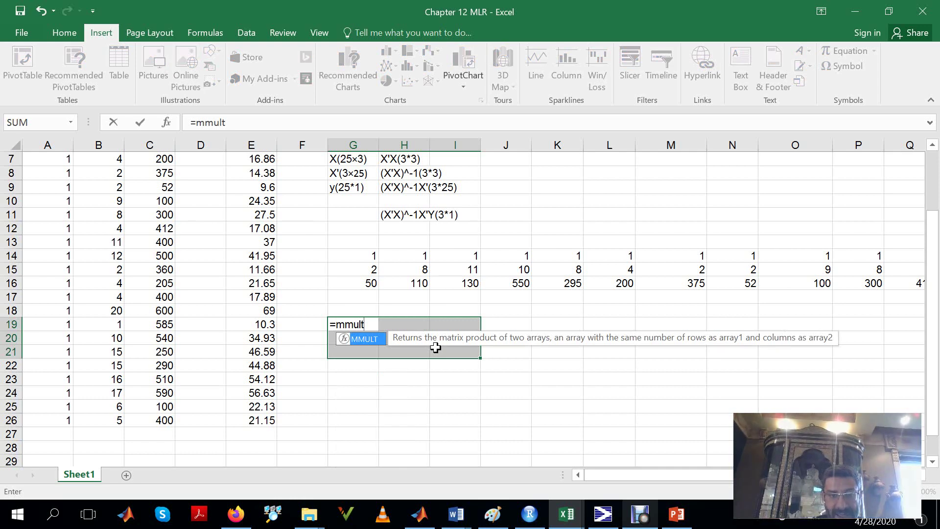
{"action": "type", "text": "("}
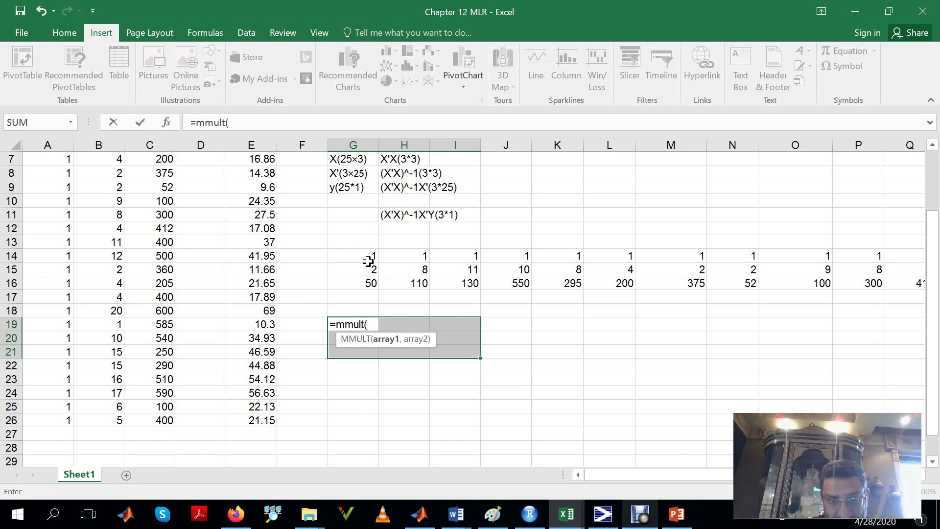
{"action": "left_click_drag", "start_coordinate": [368, 255], "coordinate": [849, 284]}
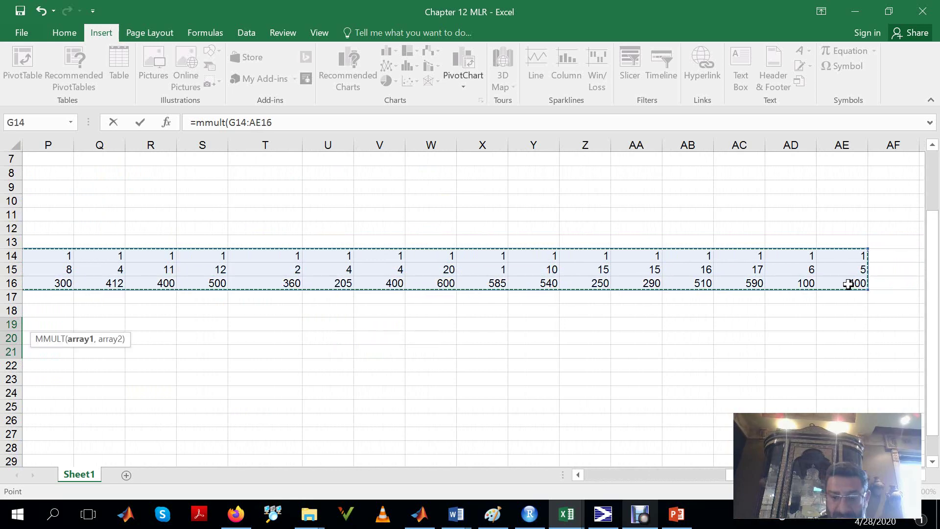
{"action": "type", "text": ","}
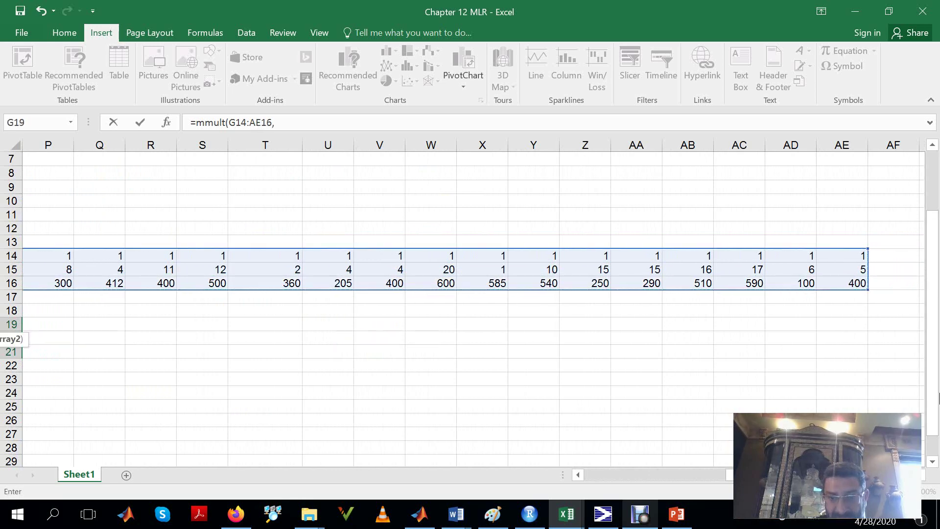
{"action": "left_click_drag", "start_coordinate": [708, 475], "coordinate": [612, 474]}
{"action": "mouse_move", "coordinate": [623, 514]}
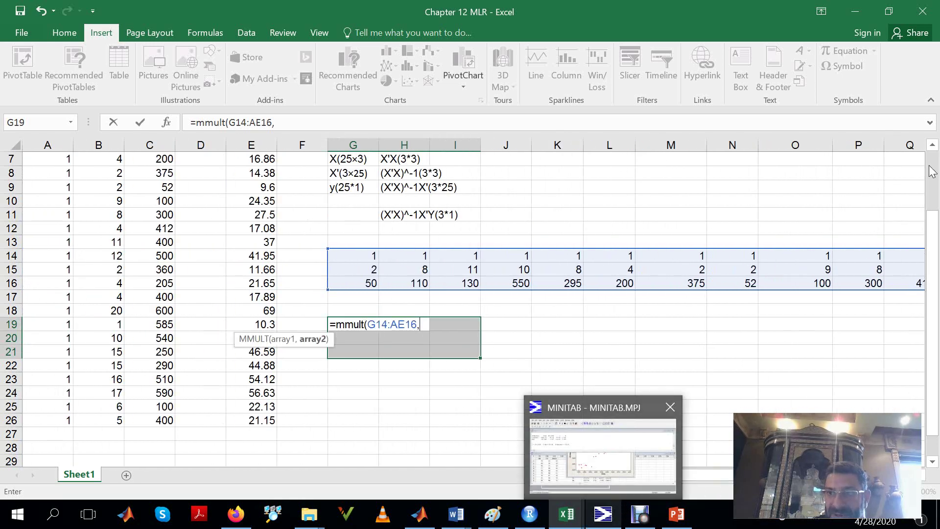
{"action": "left_click", "coordinate": [933, 146]}
{"action": "left_click", "coordinate": [933, 146]}
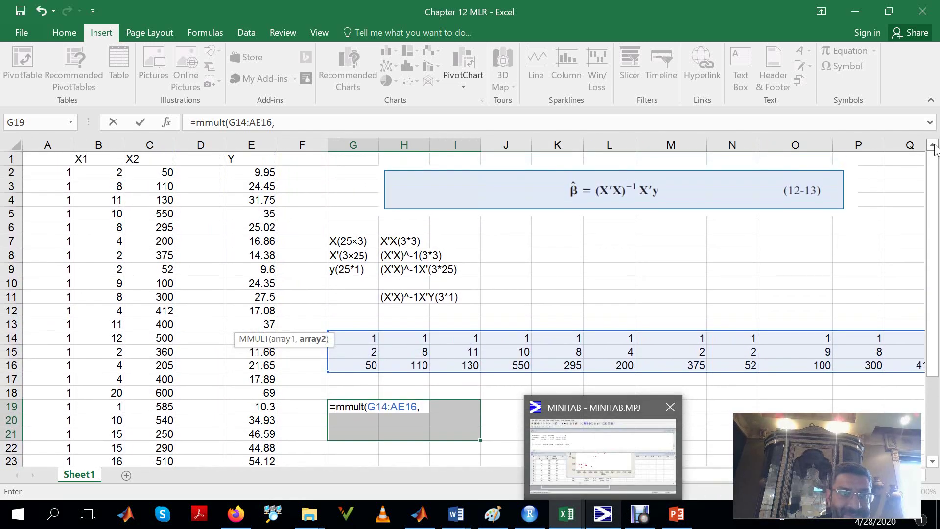
{"action": "left_click_drag", "start_coordinate": [60, 174], "coordinate": [168, 427]}
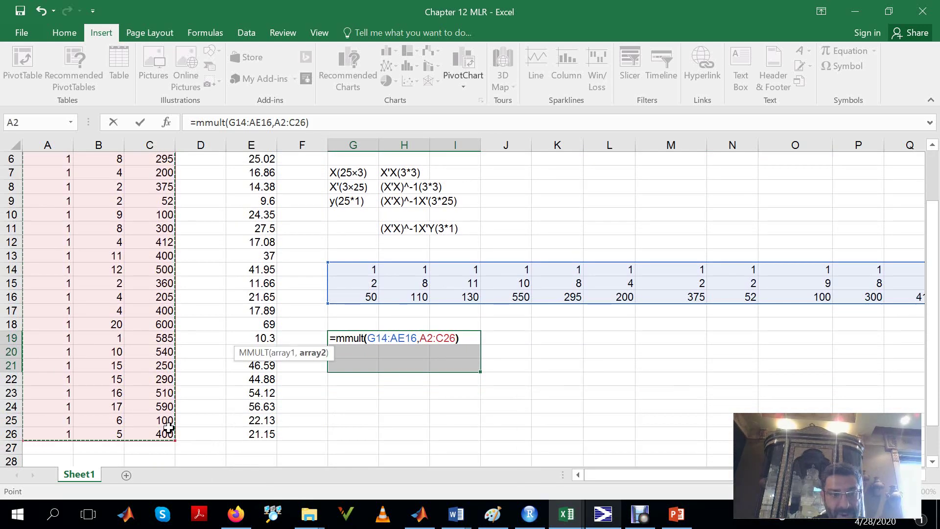
{"action": "type", "text": ")"}
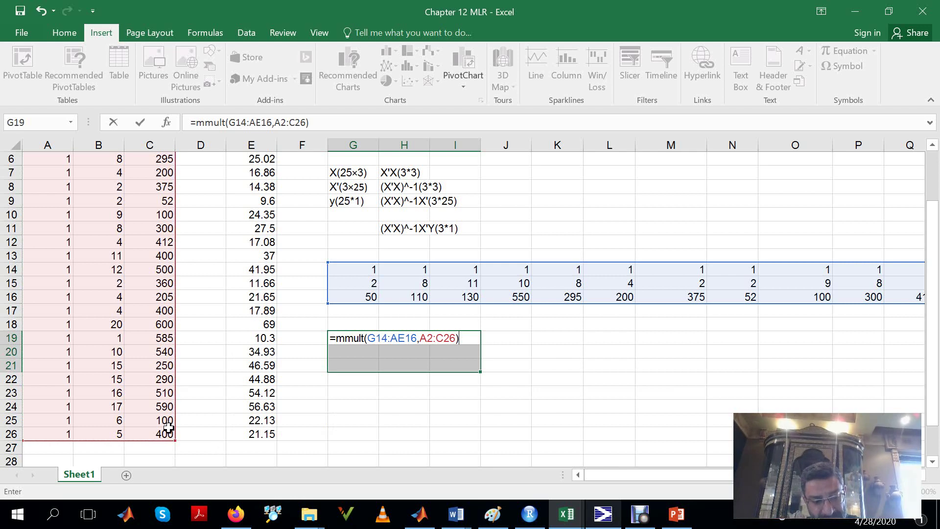
{"action": "key", "text": "ctrl+shift+Return"}
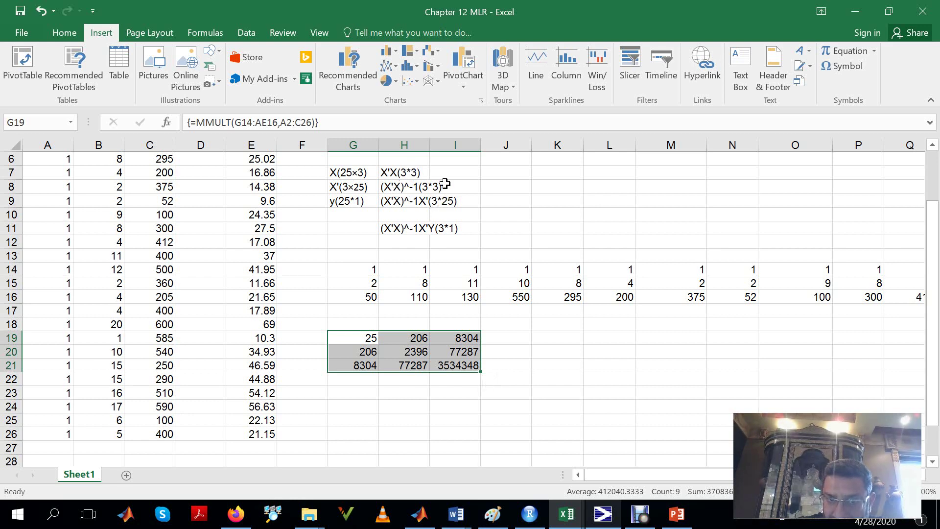
Select the empty 3-by-3 block G24:I26 below the X'X product as the output range for its inverse
{"action": "left_click", "coordinate": [356, 406]}
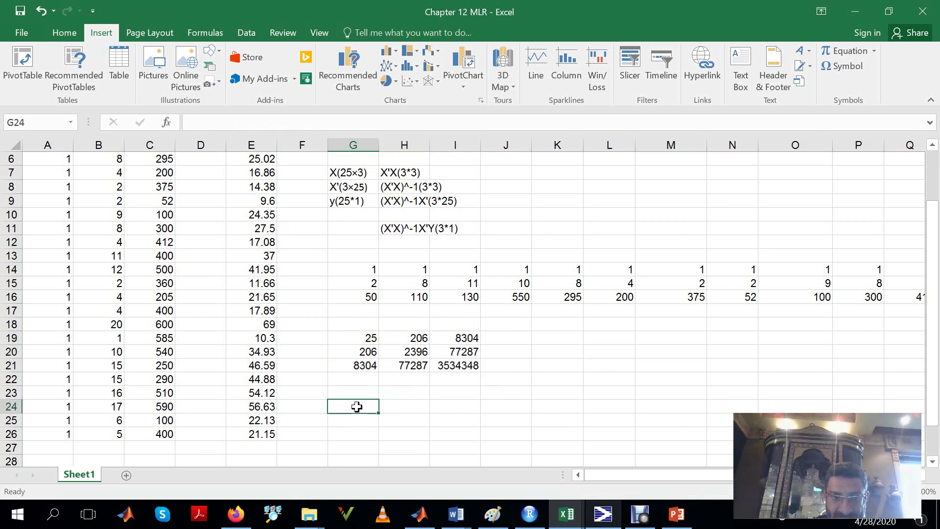
{"action": "left_click_drag", "start_coordinate": [357, 407], "coordinate": [441, 438]}
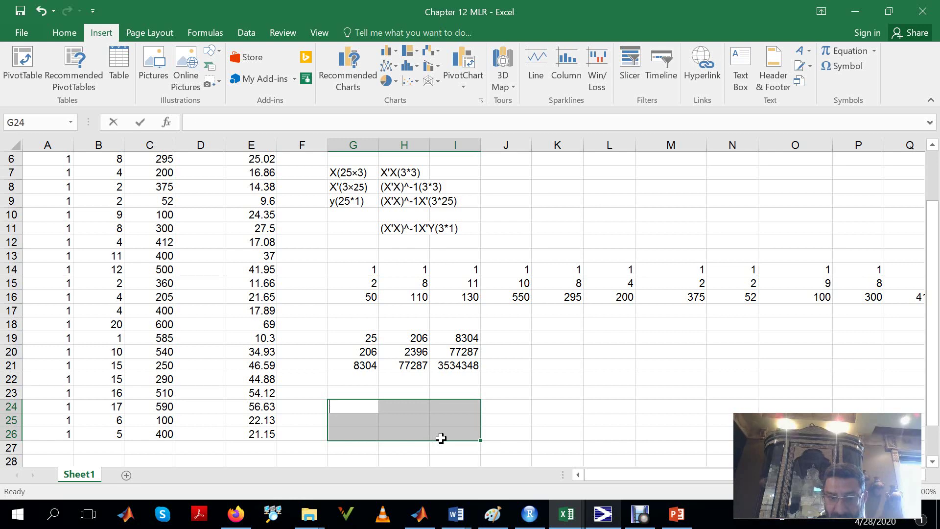
{"action": "type", "text": "=min"}
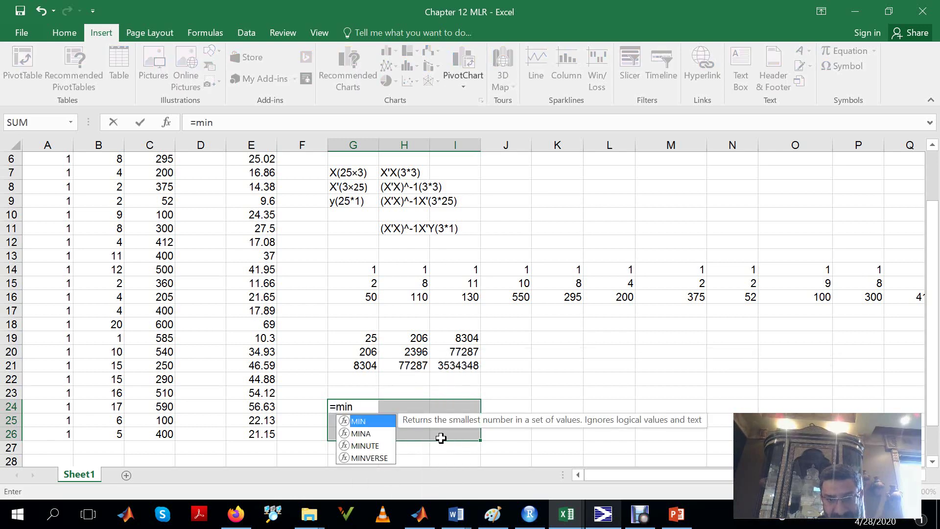
{"action": "left_click", "coordinate": [381, 462]}
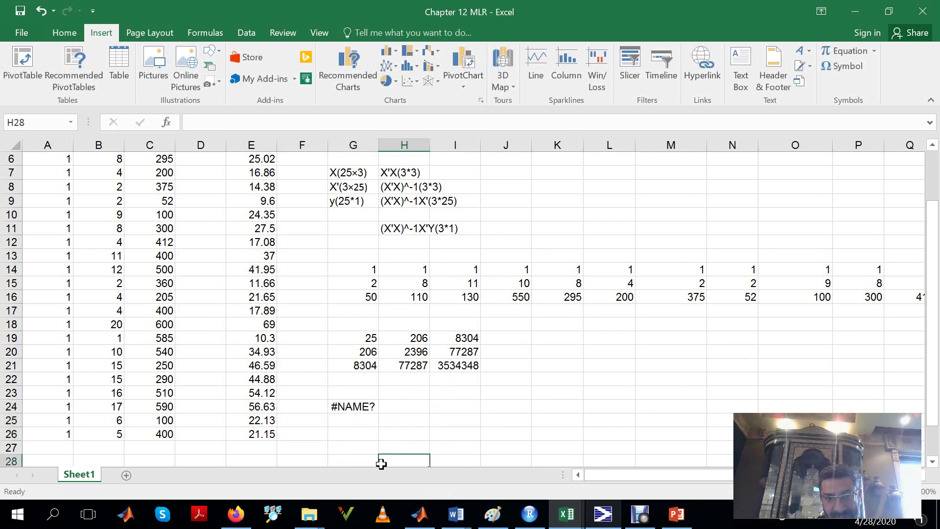
{"action": "left_click", "coordinate": [369, 409]}
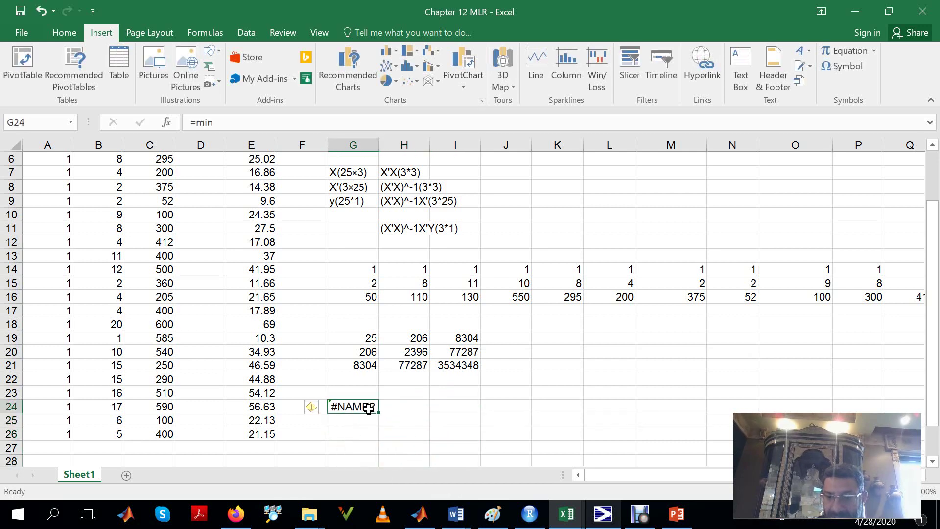
{"action": "key", "text": "Delete"}
Compute the inverse of the X'X matrix in G24:I26 with the array formula =MINVERSE(G19:I21)
{"action": "left_click_drag", "start_coordinate": [369, 409], "coordinate": [456, 429]}
{"action": "type", "text": "="}
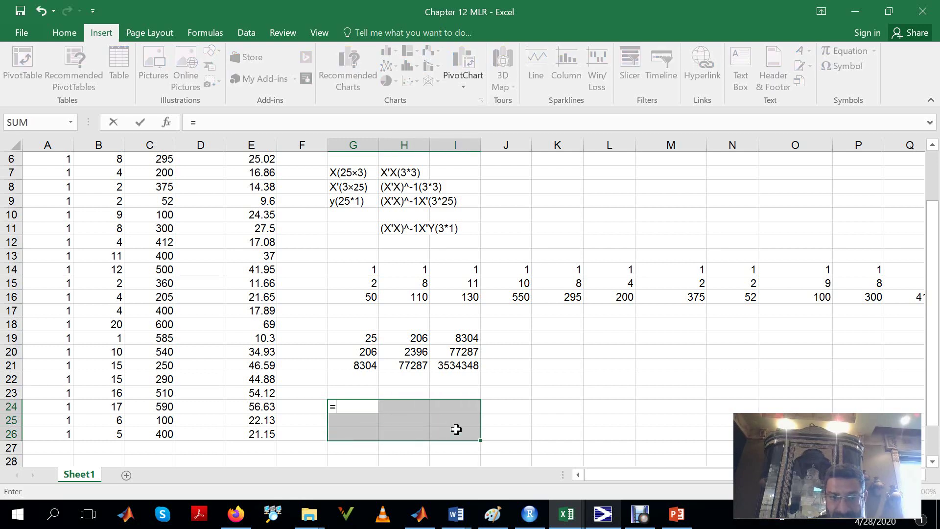
{"action": "type", "text": "mi"}
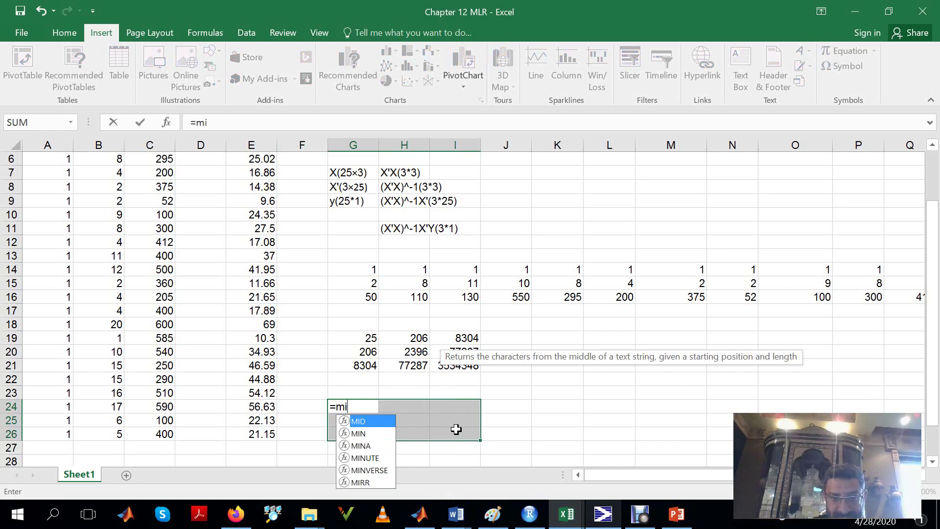
{"action": "double_click", "coordinate": [384, 471]}
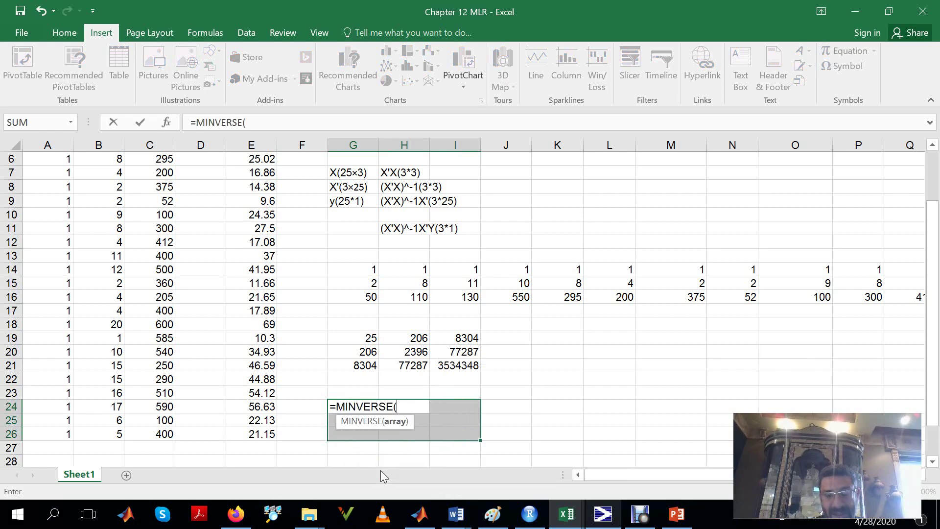
{"action": "left_click_drag", "start_coordinate": [370, 336], "coordinate": [436, 364]}
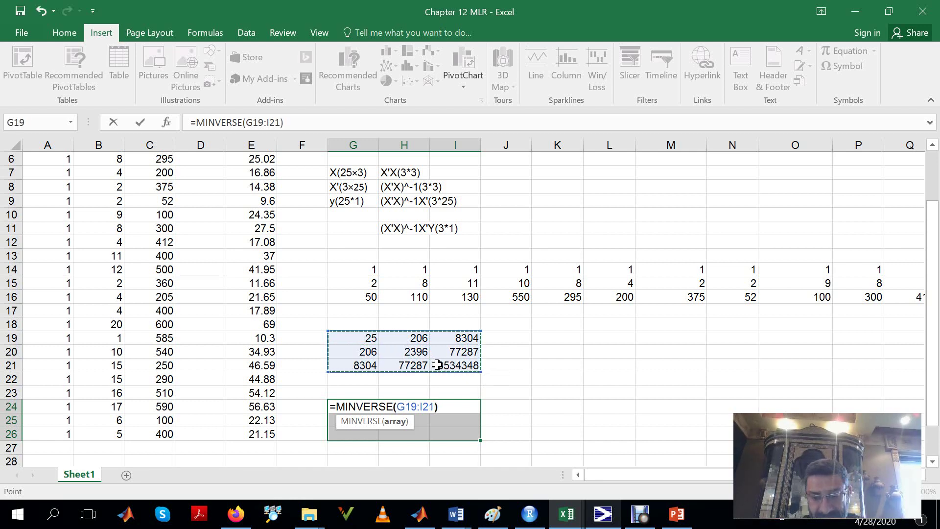
{"action": "type", "text": ")"}
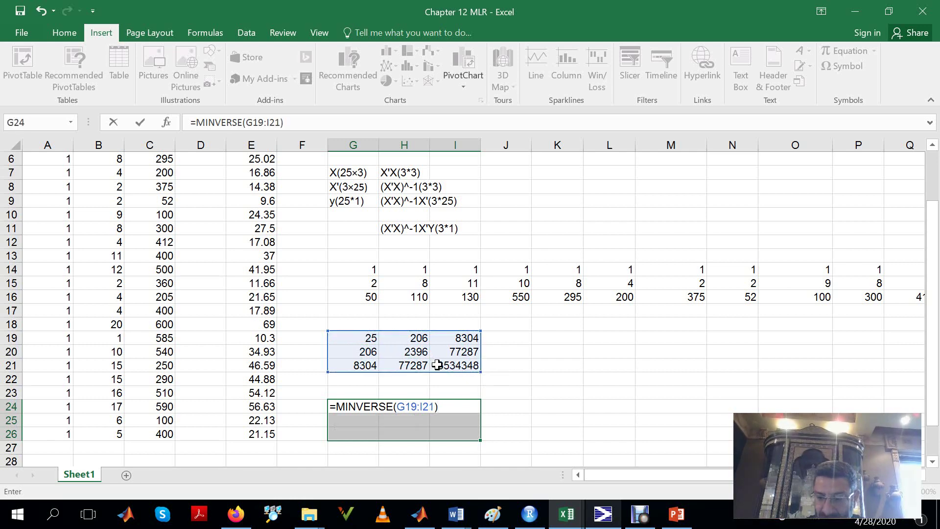
{"action": "key", "text": "ctrl+shift+Return"}
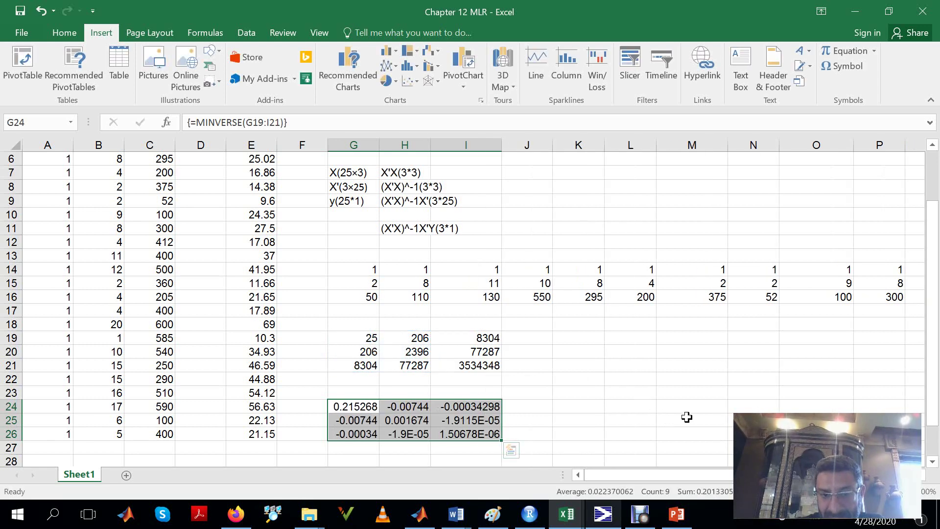
Select the 3-row by 25-column output range G28:AE30 below the inverse matrix
{"action": "scroll", "coordinate": [932, 462], "scroll_direction": "down", "scroll_amount": 4}
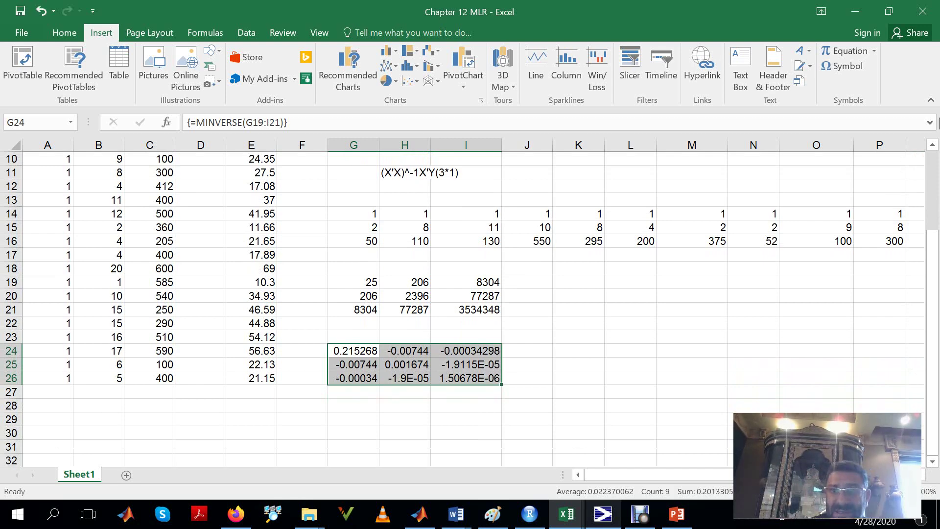
{"action": "scroll", "coordinate": [934, 149], "scroll_direction": "up", "scroll_amount": 3}
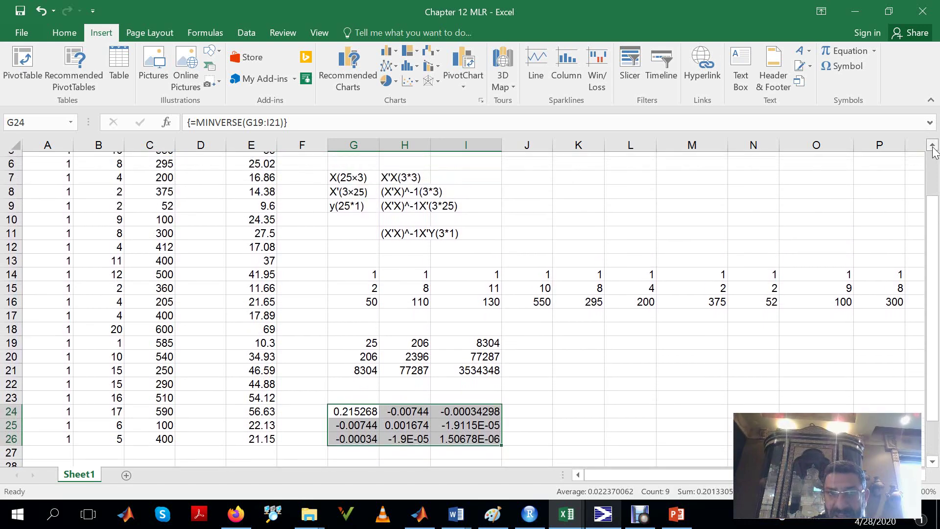
{"action": "left_click", "coordinate": [933, 150]}
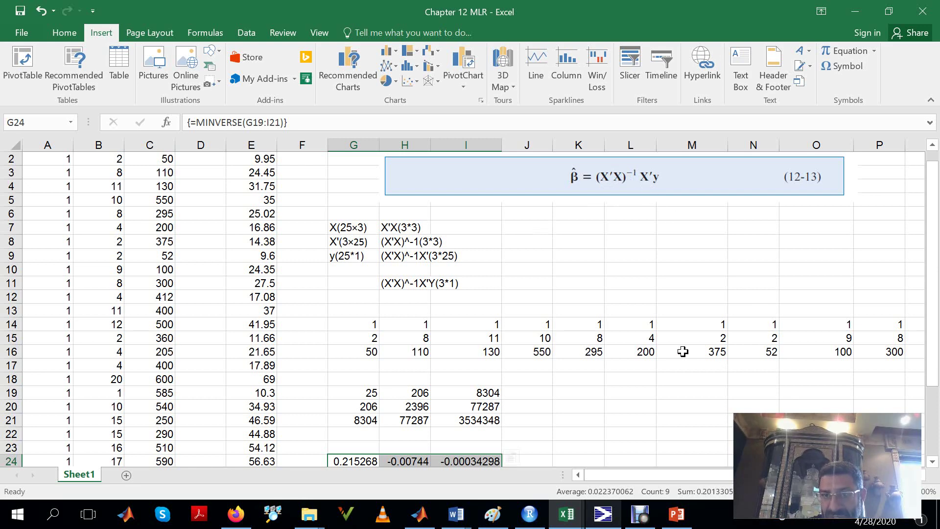
{"action": "scroll", "coordinate": [932, 463], "scroll_direction": "down", "scroll_amount": 1}
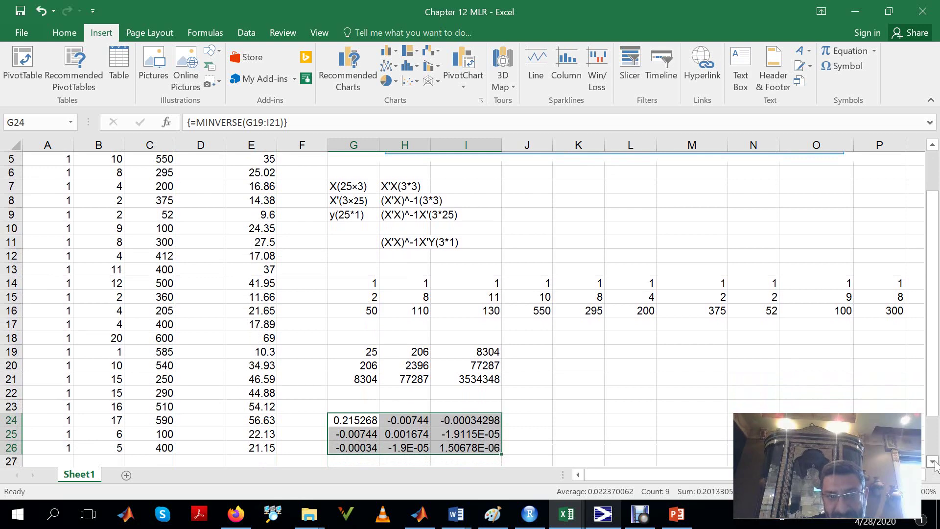
{"action": "scroll", "coordinate": [933, 463], "scroll_direction": "down", "scroll_amount": 2}
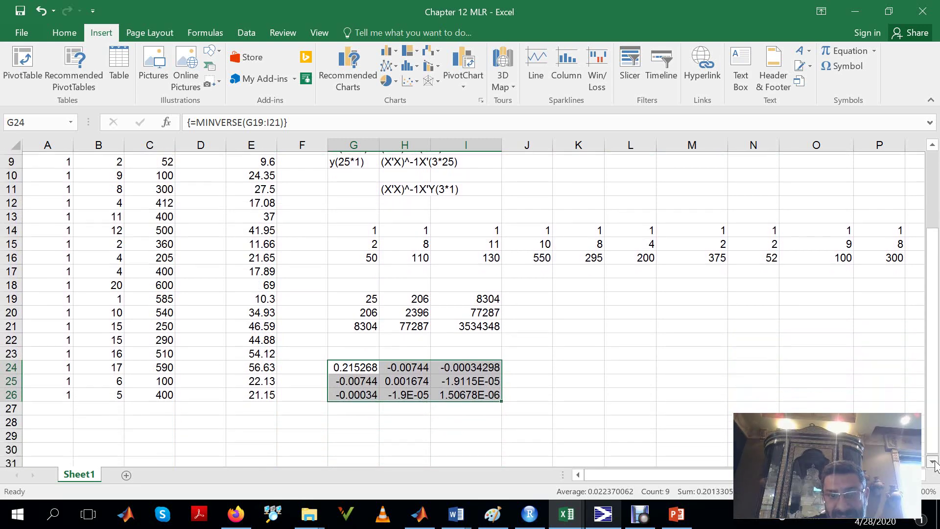
{"action": "left_click", "coordinate": [310, 514]}
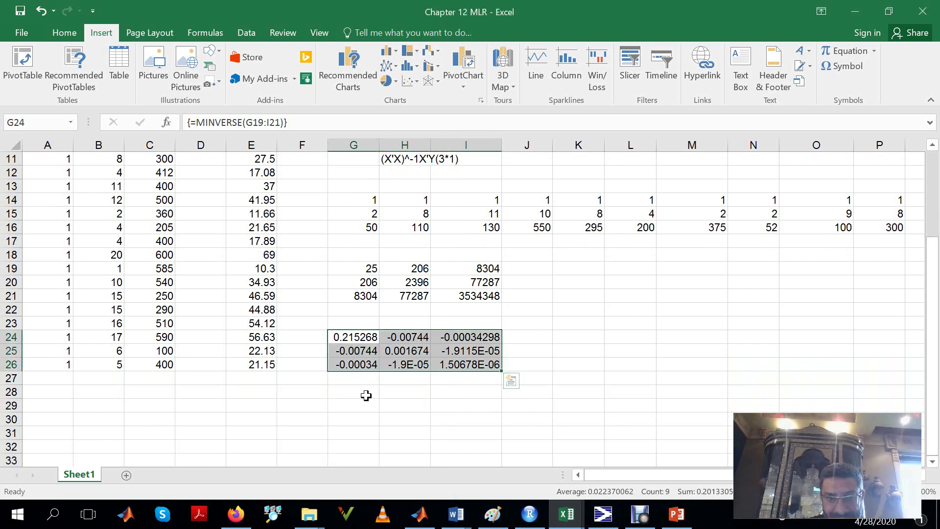
{"action": "left_click", "coordinate": [359, 393]}
{"action": "left_click_drag", "start_coordinate": [360, 393], "coordinate": [884, 420]}
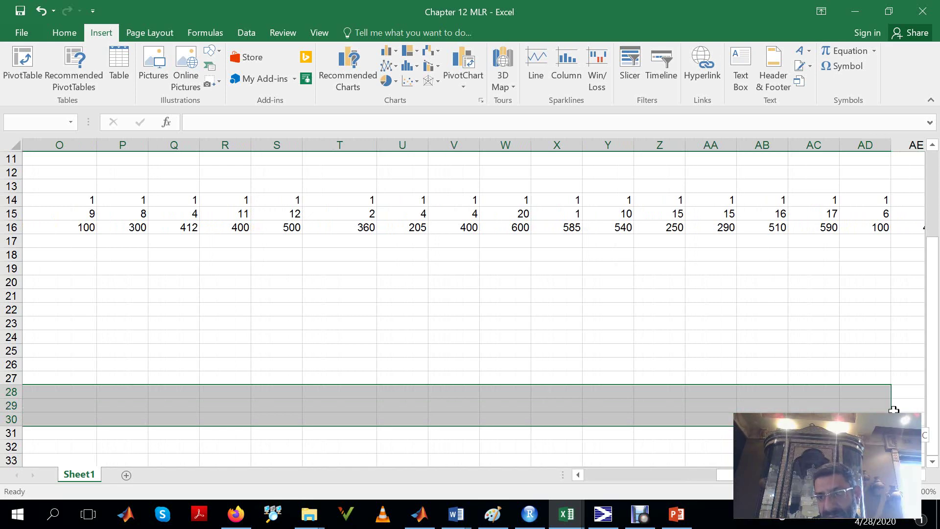
{"action": "mouse_move", "coordinate": [894, 411]}
{"action": "left_mouse_down"}
{"action": "mouse_move", "coordinate": [912, 398]}
{"action": "mouse_move", "coordinate": [911, 412]}
{"action": "left_mouse_up"}
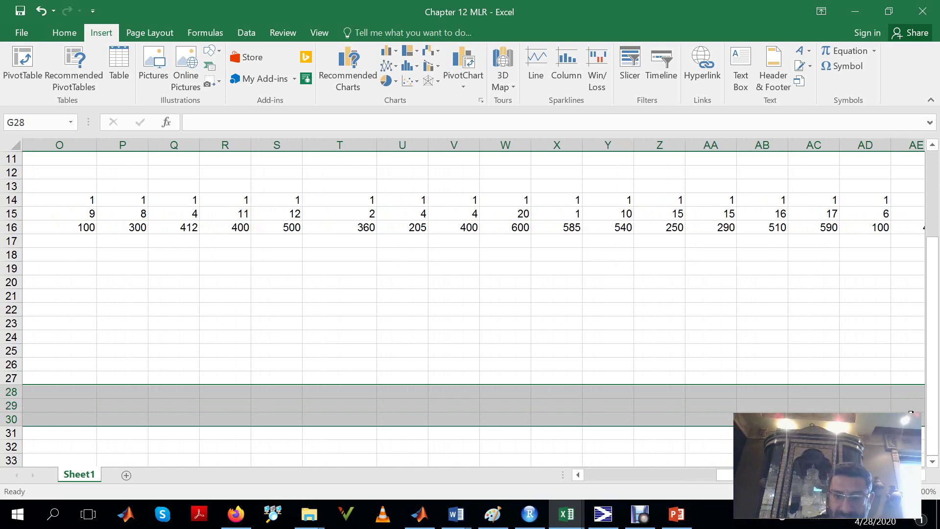
{"action": "type", "text": "="}
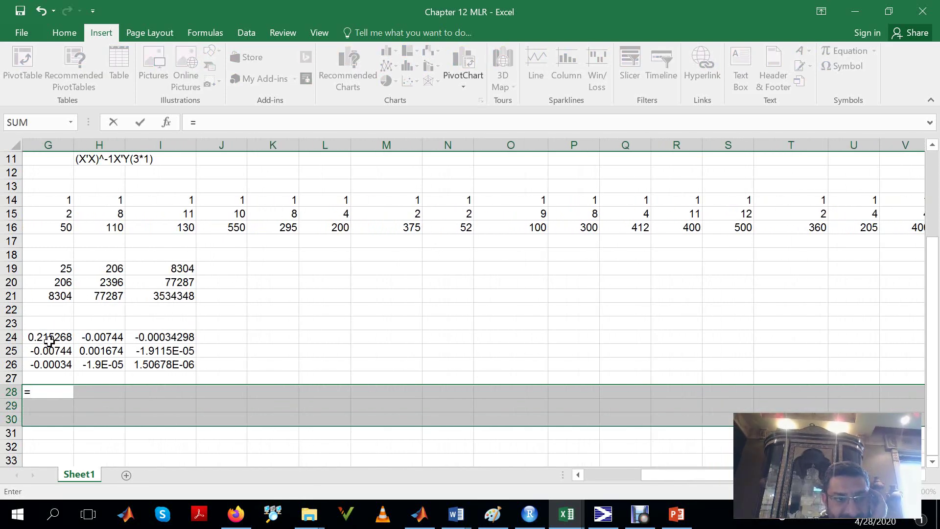
{"action": "left_click_drag", "start_coordinate": [53, 338], "coordinate": [134, 368]}
{"action": "type", "text": ","}
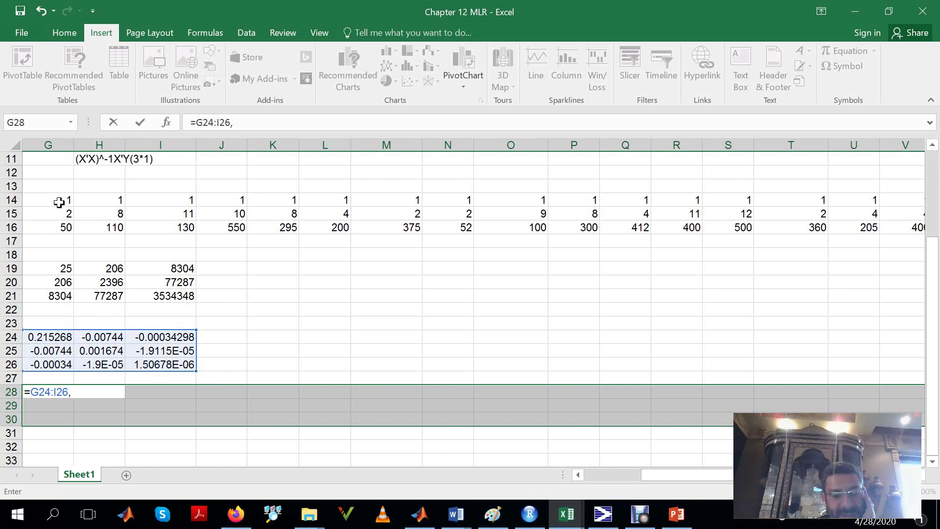
{"action": "left_click_drag", "start_coordinate": [59, 203], "coordinate": [850, 225]}
{"action": "type", "text": ")"}
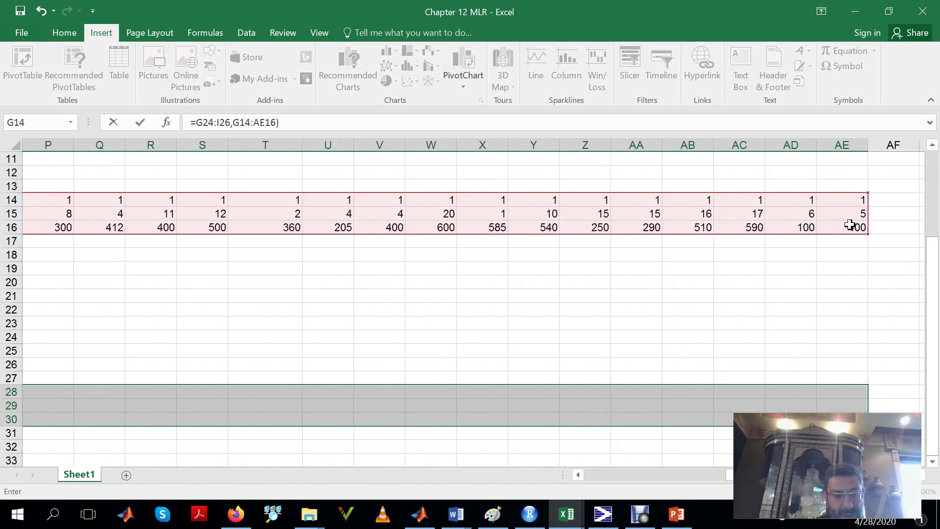
{"action": "key", "text": "Return"}
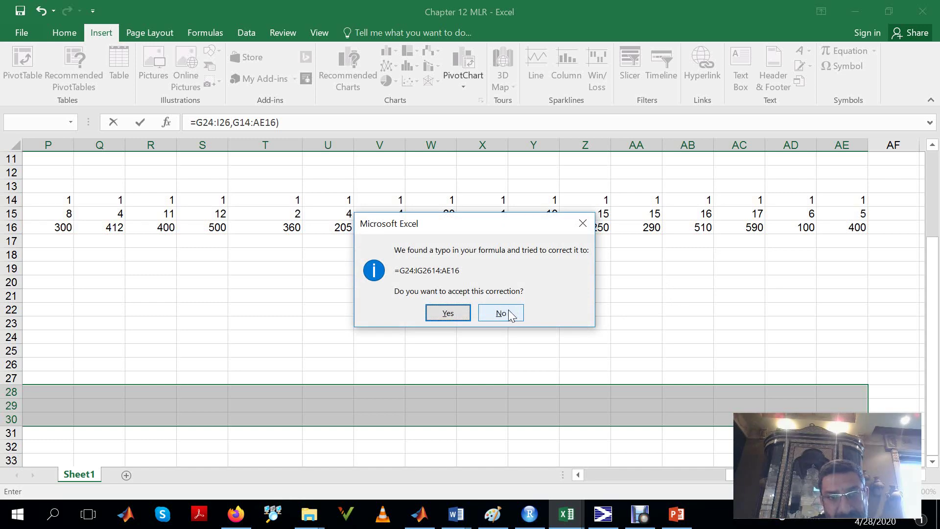
{"action": "left_click", "coordinate": [455, 315]}
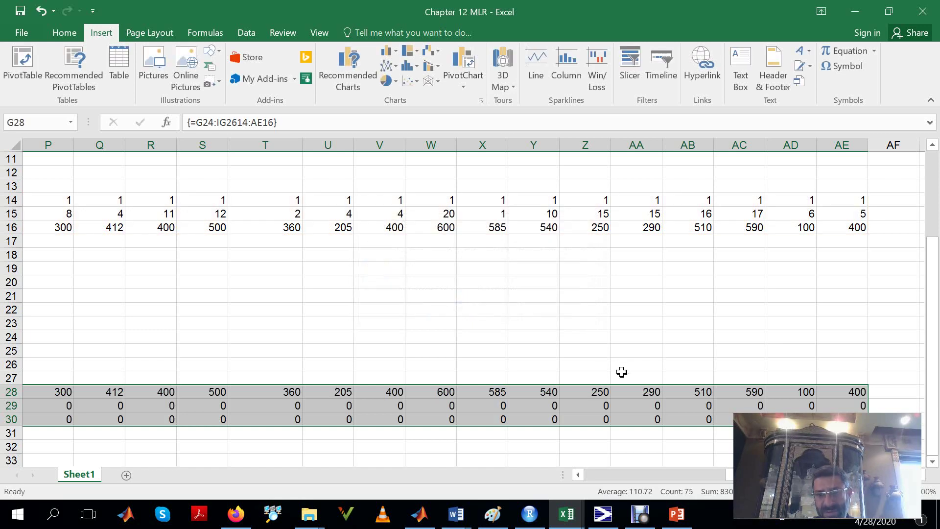
{"action": "key", "text": "ctrl+BackSpace"}
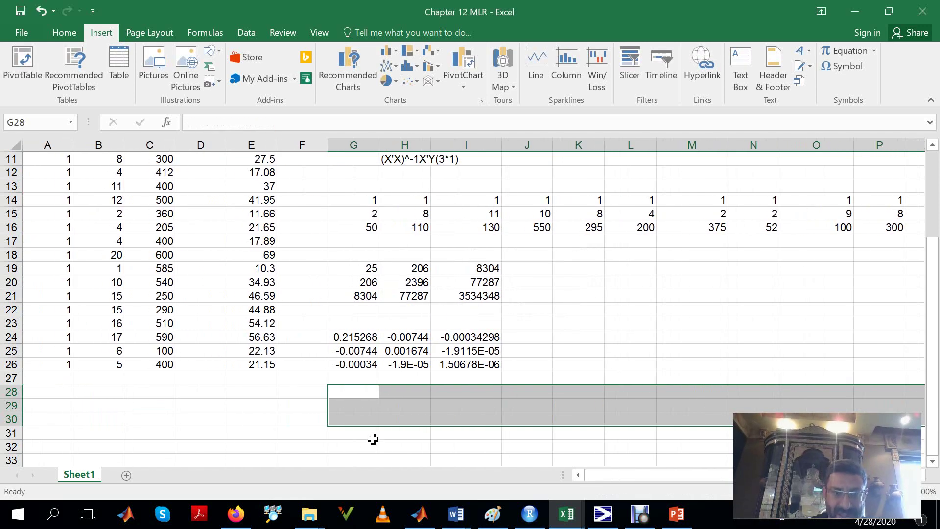
Multiply the inverse matrix by the transposed X matrix in G28:AE30 with the array formula =MMULT(G24:I26,G14:AE16)
{"action": "type", "text": "="}
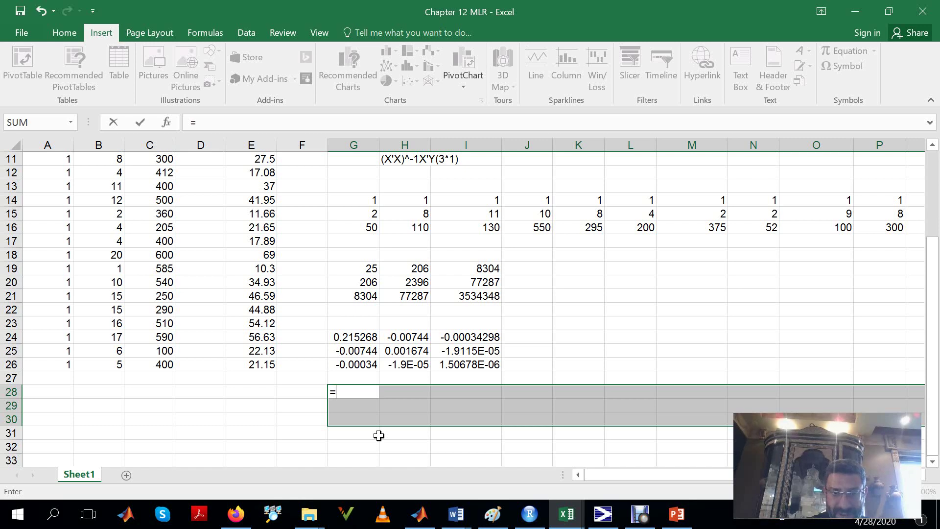
{"action": "type", "text": "mmult"}
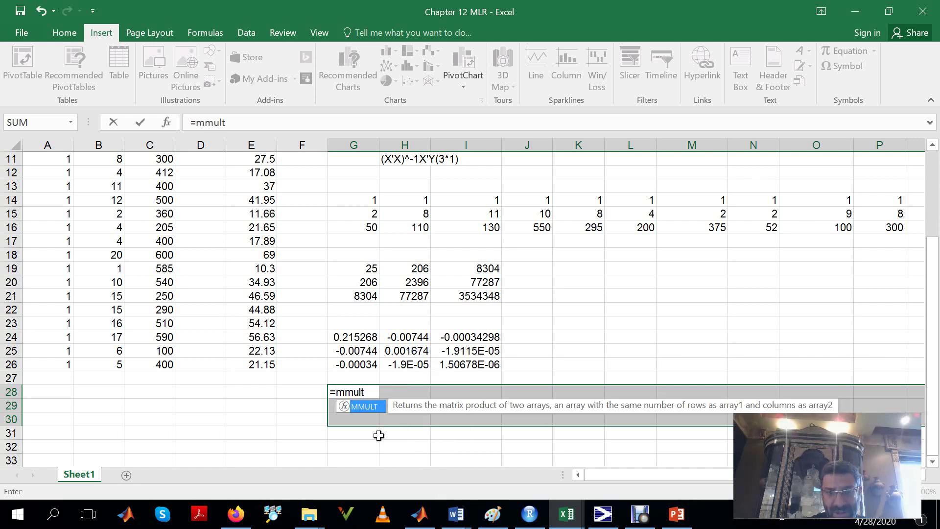
{"action": "double_click", "coordinate": [365, 406]}
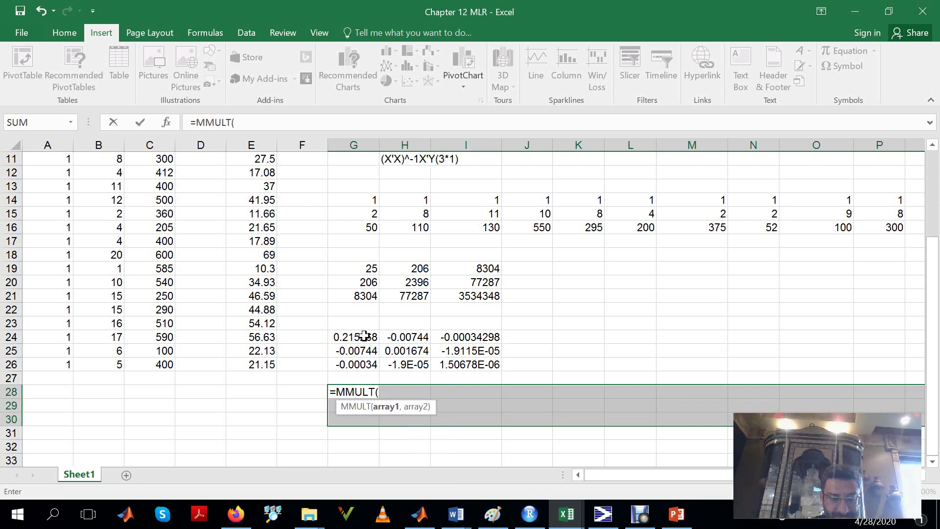
{"action": "left_click_drag", "start_coordinate": [364, 336], "coordinate": [464, 359]}
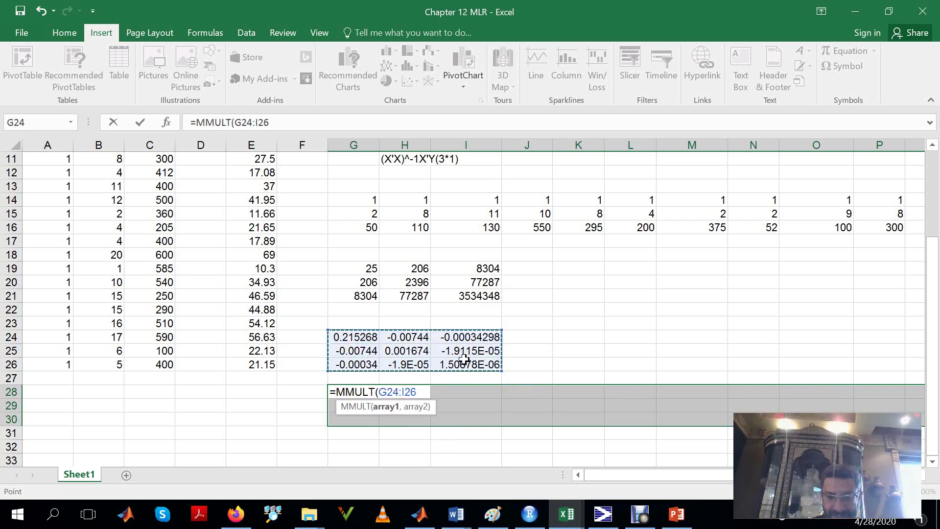
{"action": "type", "text": ","}
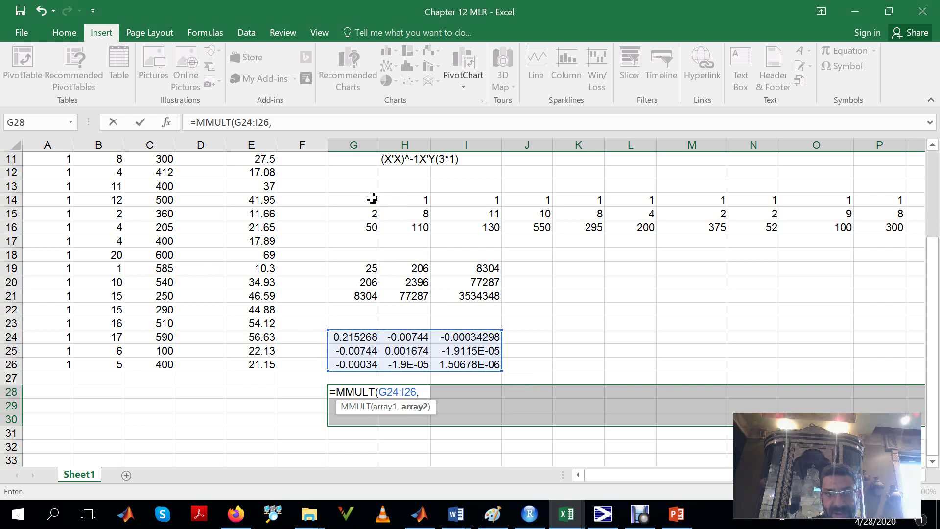
{"action": "left_click_drag", "start_coordinate": [371, 198], "coordinate": [865, 226]}
{"action": "key", "text": "ctrl+shift+Return"}
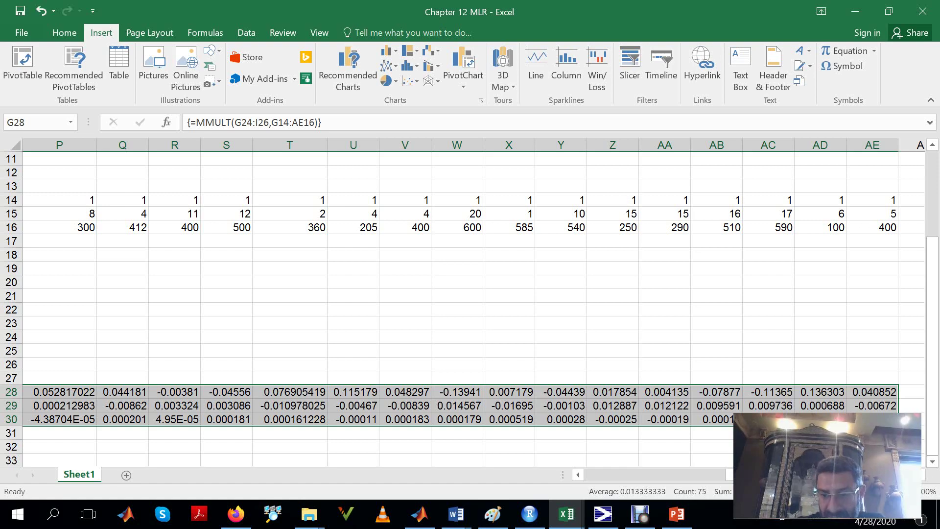
Select the 3-row by 1-column output range G33:G35 below the (X'X)^-1X' matrix and begin an MMULT formula in it
{"action": "left_click_drag", "start_coordinate": [744, 475], "coordinate": [604, 481]}
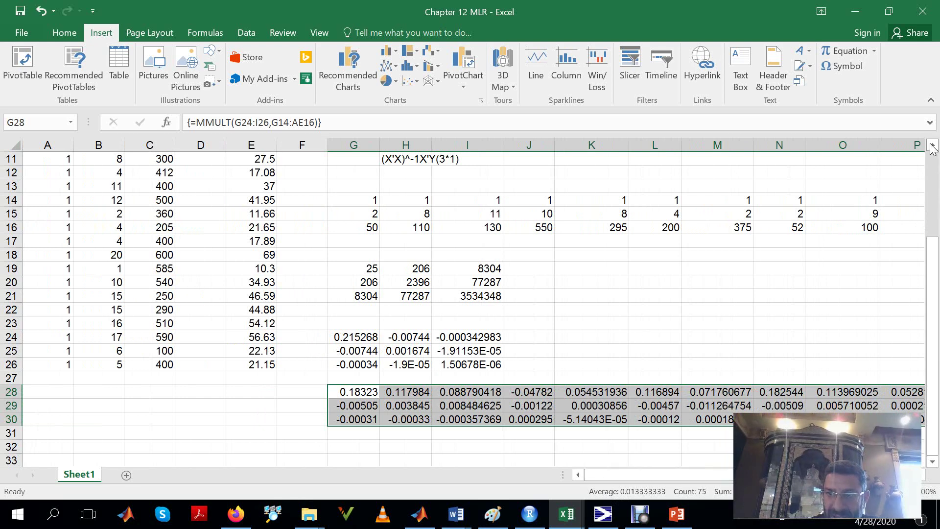
{"action": "scroll", "coordinate": [931, 147], "scroll_direction": "up", "scroll_amount": 3}
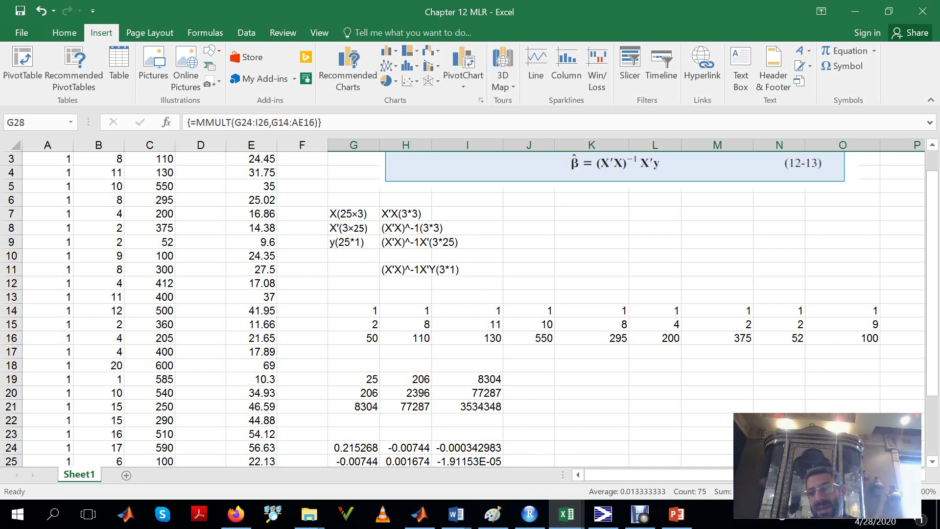
{"action": "left_click_drag", "start_coordinate": [933, 462], "coordinate": [933, 463]}
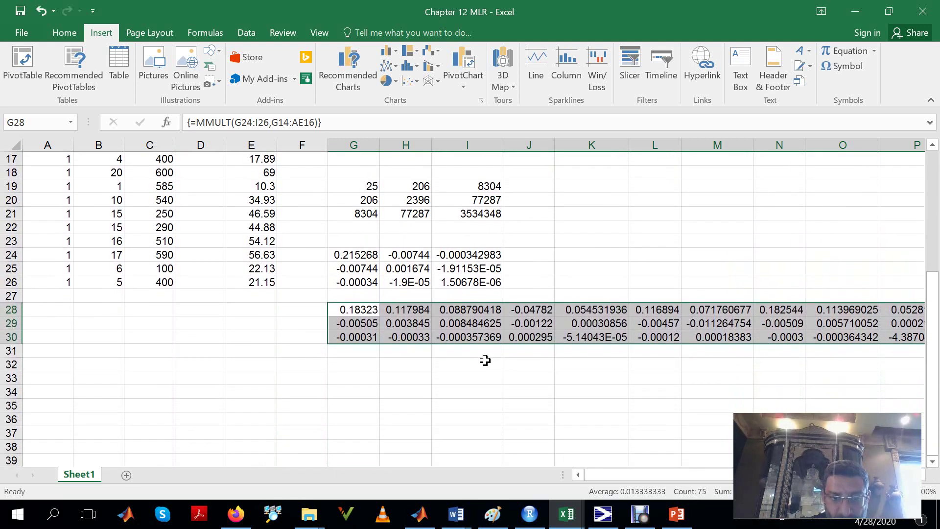
{"action": "left_click_drag", "start_coordinate": [356, 378], "coordinate": [356, 403]}
{"action": "type", "text": "=m"}
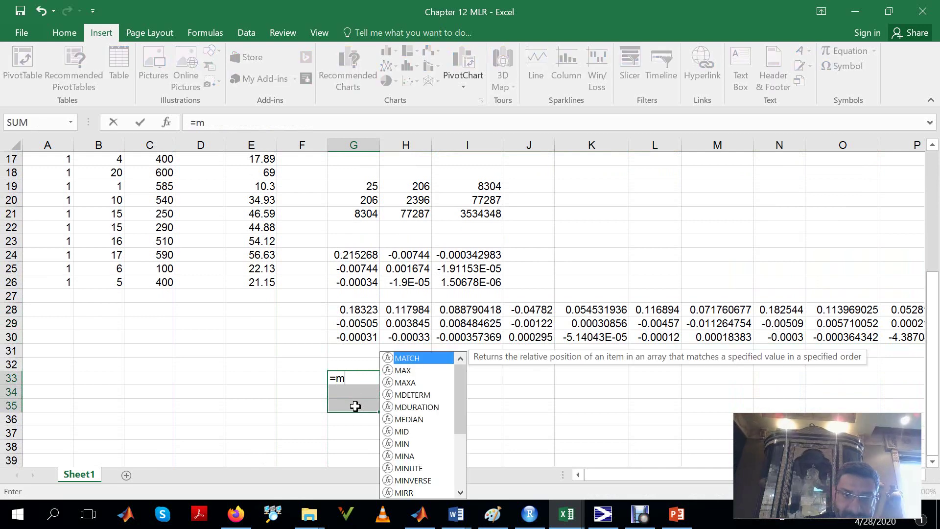
{"action": "type", "text": "mult"}
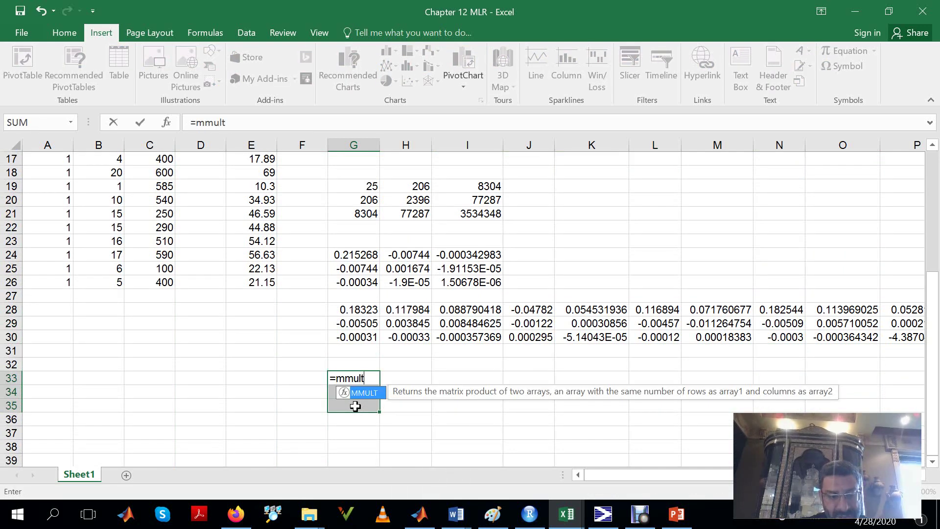
{"action": "type", "text": ")"}
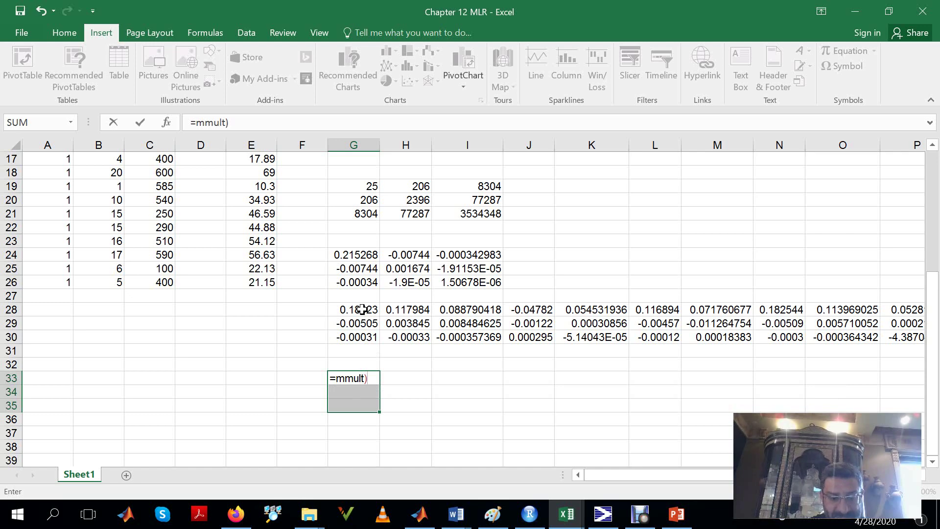
{"action": "key", "text": "ctrl+shift+Return"}
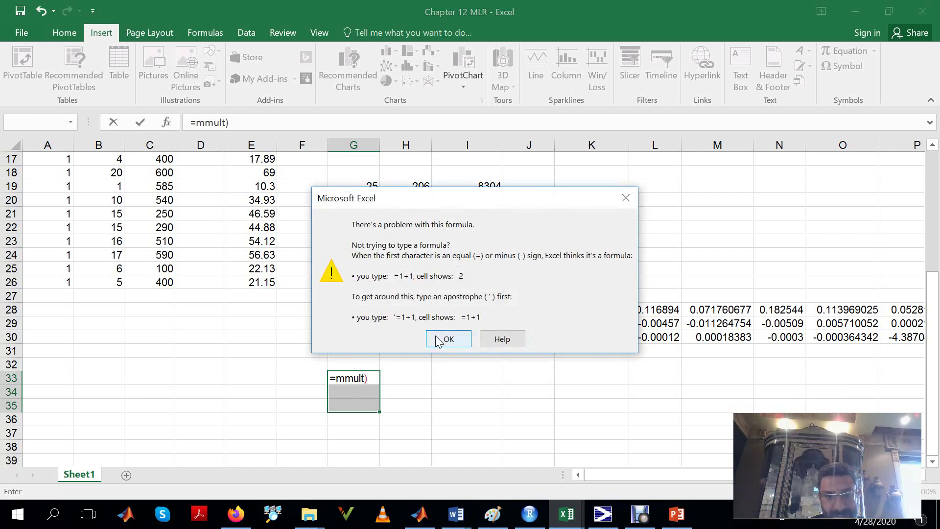
{"action": "left_click", "coordinate": [437, 340]}
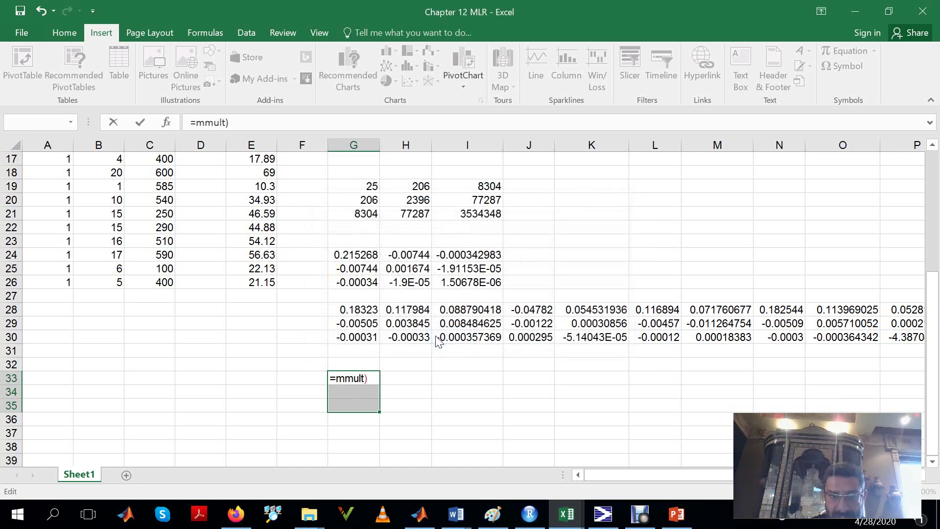
{"action": "key", "text": "Delete"}
Multiply the (X'X)^-1X' matrix by the Y column in G33:G35 with the array formula =MMULT(G28:AE30,E2:E26)
{"action": "type", "text": "("}
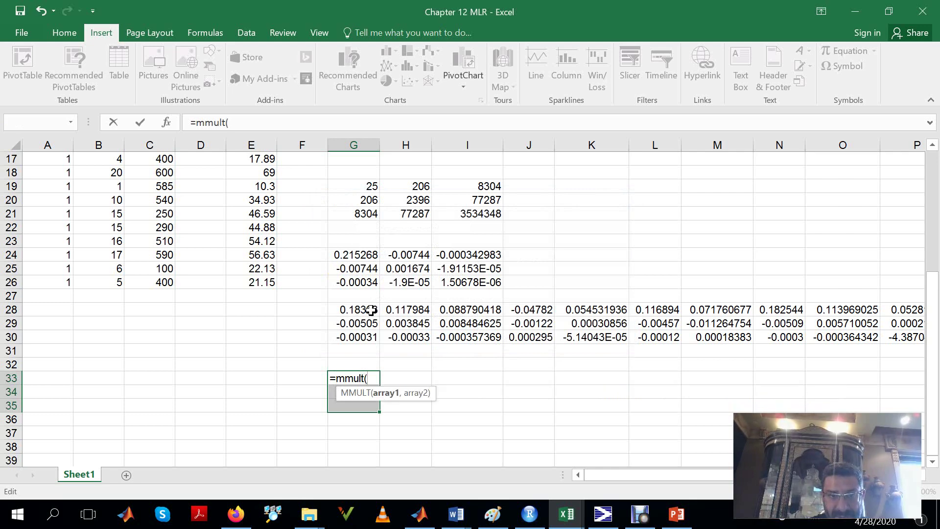
{"action": "left_click_drag", "start_coordinate": [371, 309], "coordinate": [806, 337]}
{"action": "type", "text": ","}
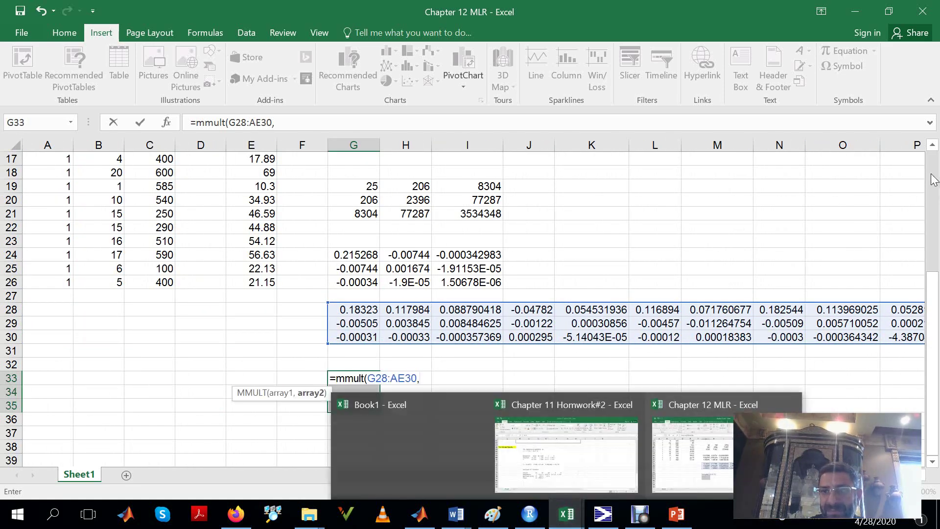
{"action": "scroll", "coordinate": [933, 179], "scroll_direction": "up", "scroll_amount": 5}
{"action": "scroll", "coordinate": [933, 179], "scroll_direction": "up", "scroll_amount": 1}
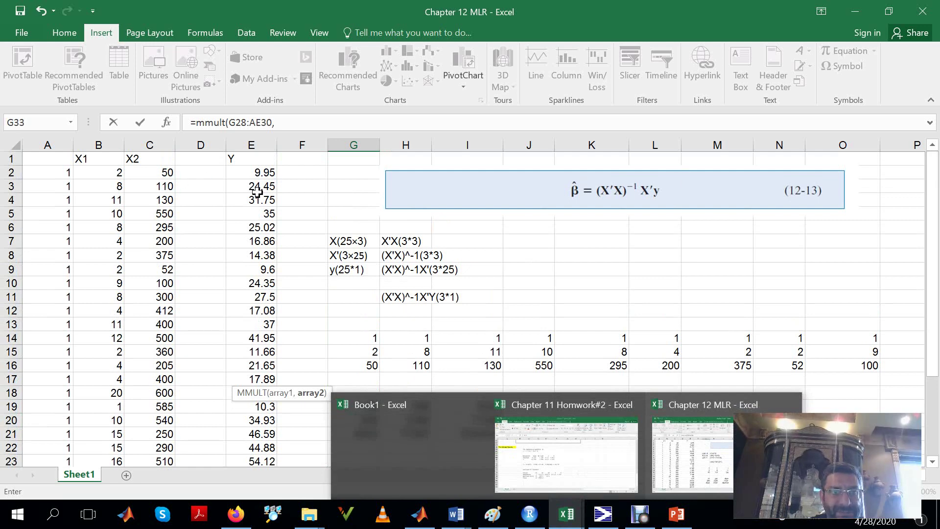
{"action": "left_click_drag", "start_coordinate": [268, 175], "coordinate": [229, 439]}
{"action": "type", "text": ")"}
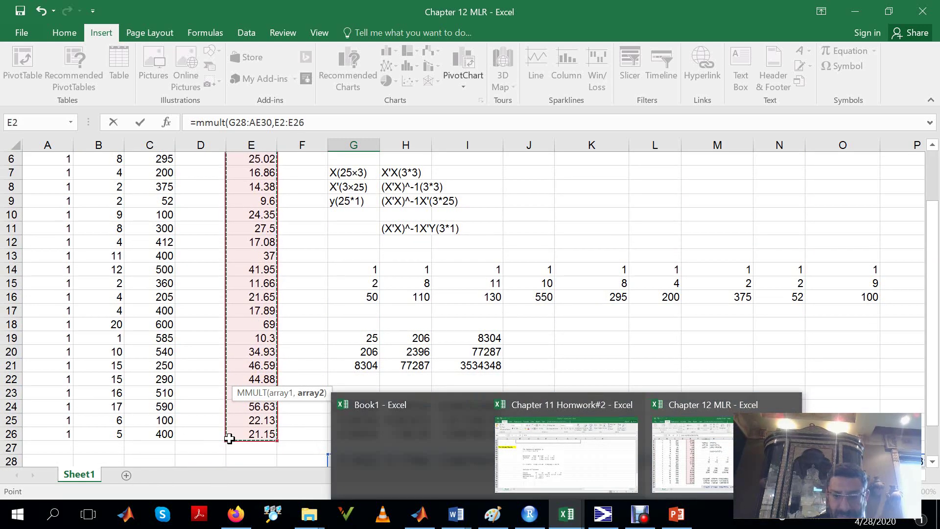
{"action": "key", "text": "ctrl+shift+Return"}
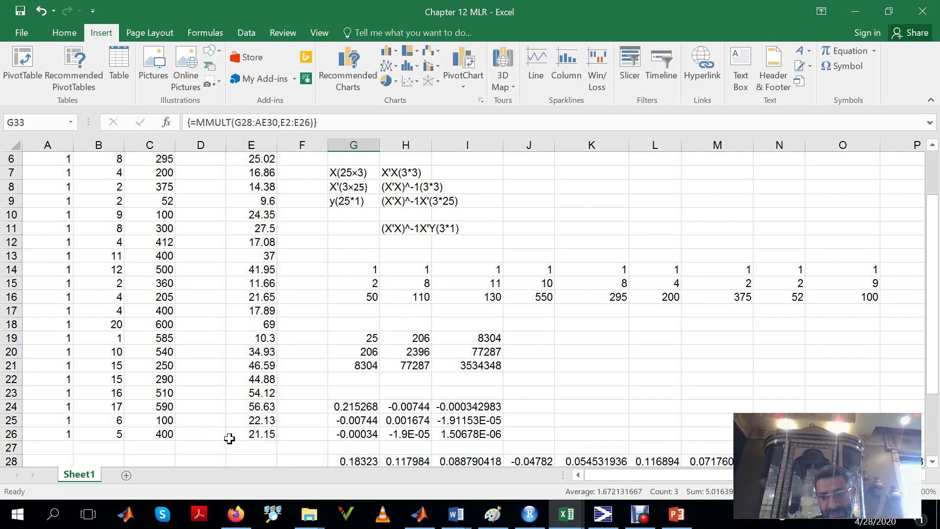
Label the three coefficients β0, β1 and β2 in F33:F35, using the Greek small letter beta symbol and filling the series down
{"action": "left_click", "coordinate": [933, 462]}
{"action": "scroll", "coordinate": [933, 464], "scroll_direction": "down", "scroll_amount": 4}
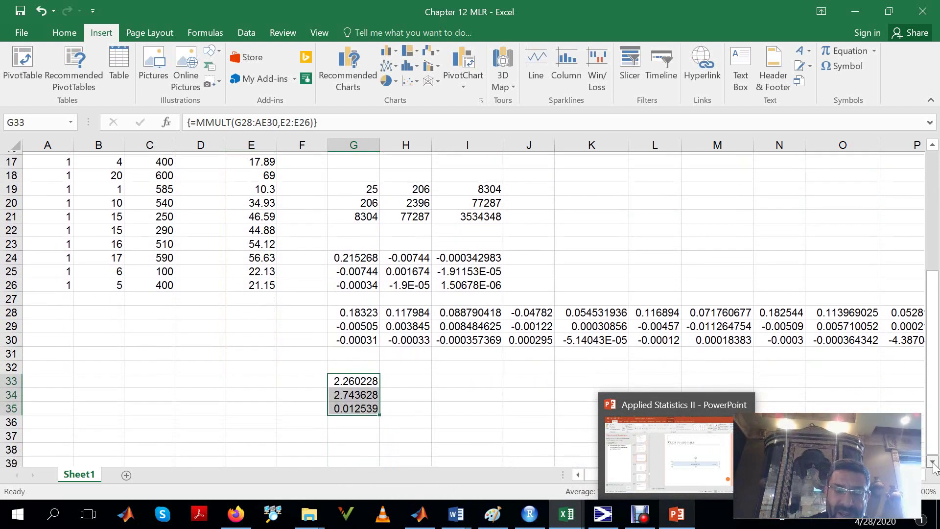
{"action": "left_click", "coordinate": [291, 356]}
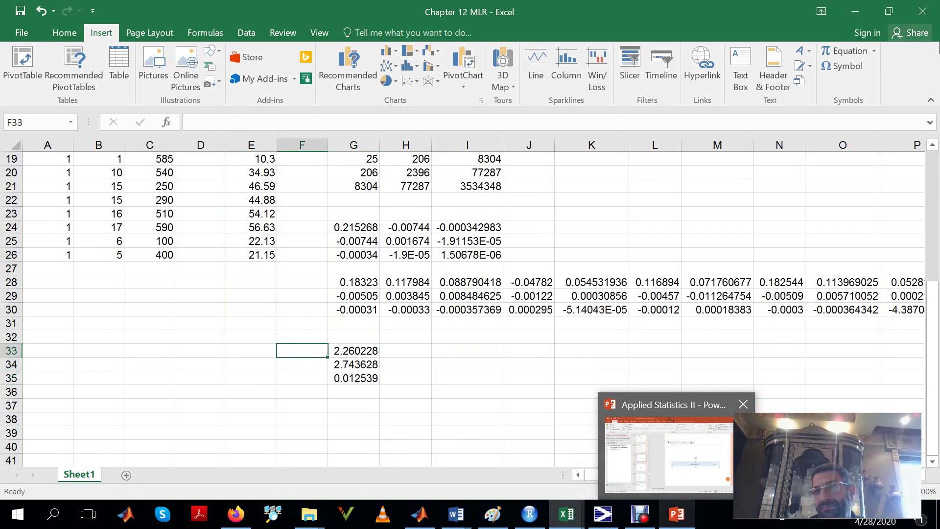
{"action": "left_click", "coordinate": [842, 68]}
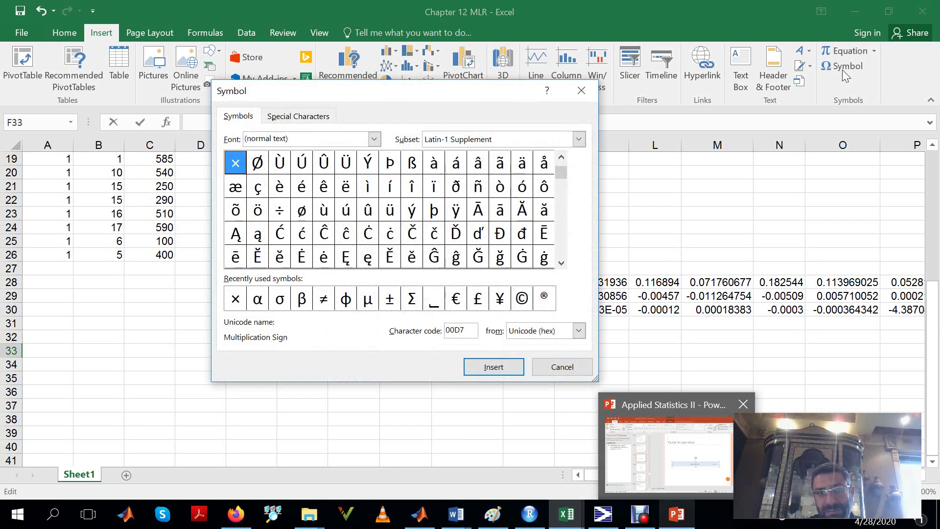
{"action": "left_click", "coordinate": [303, 299]}
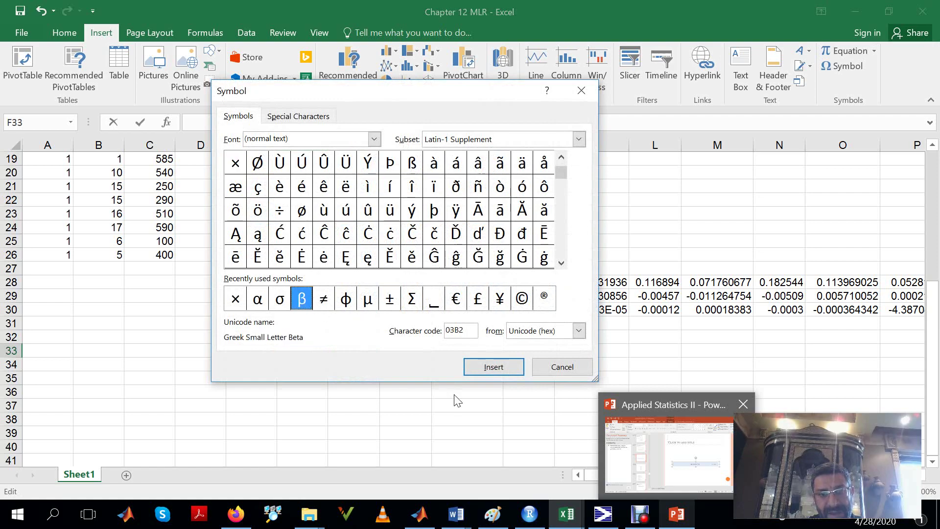
{"action": "left_click", "coordinate": [500, 370]}
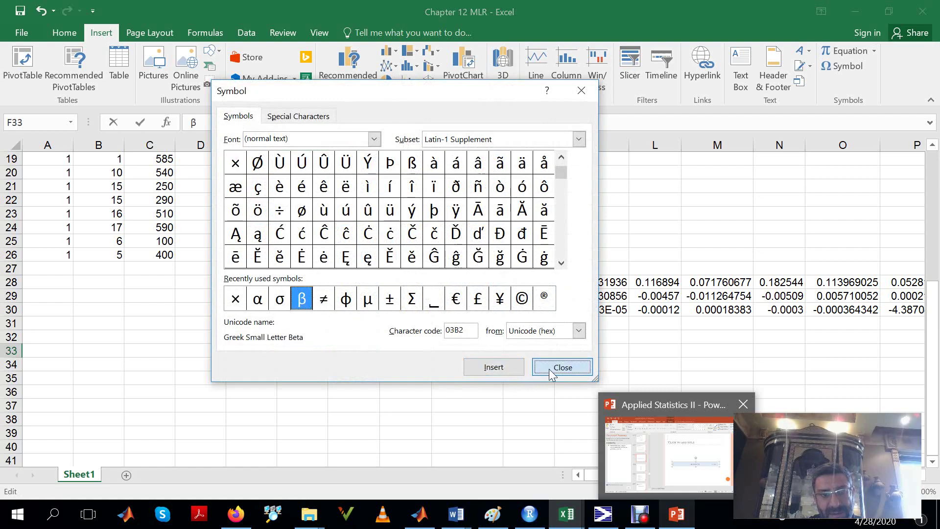
{"action": "left_click", "coordinate": [549, 369]}
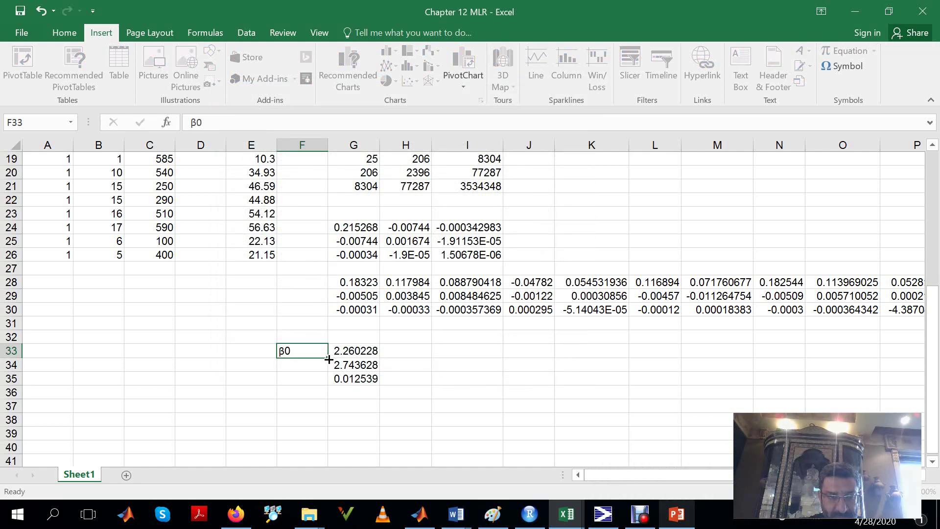
{"action": "left_click_drag", "start_coordinate": [329, 358], "coordinate": [329, 381]}
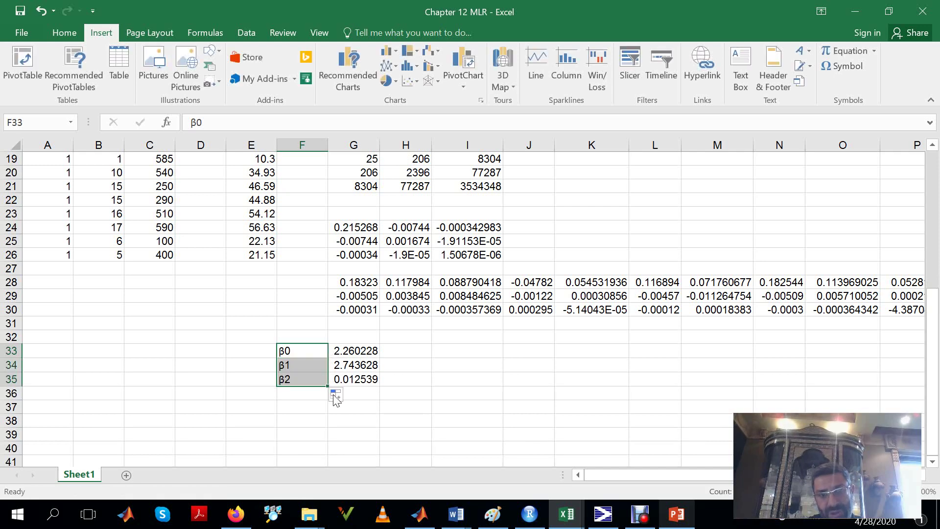
Write the fitted regression equation y=2.26+2.74X1+0.0125X2 as text in cell I36
{"action": "left_click", "coordinate": [444, 388]}
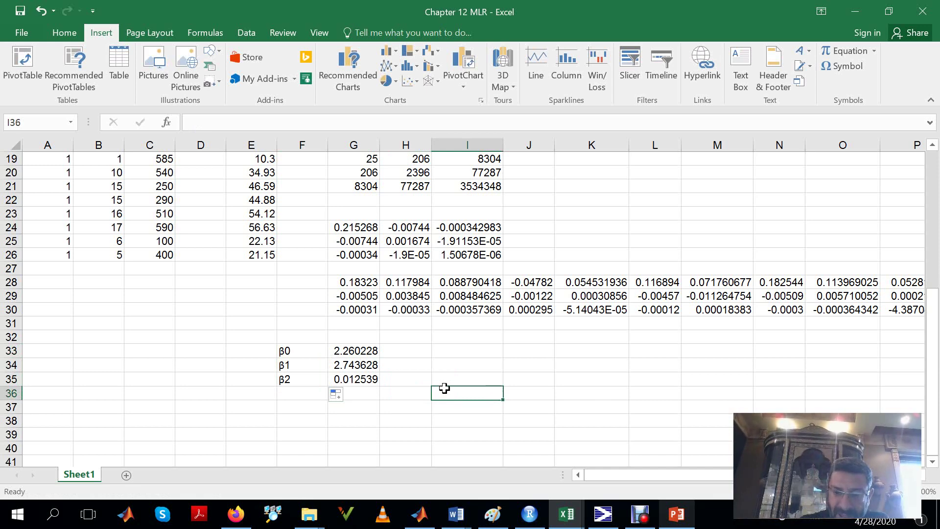
{"action": "type", "text": "="}
{"action": "key", "text": "BackSpace"}
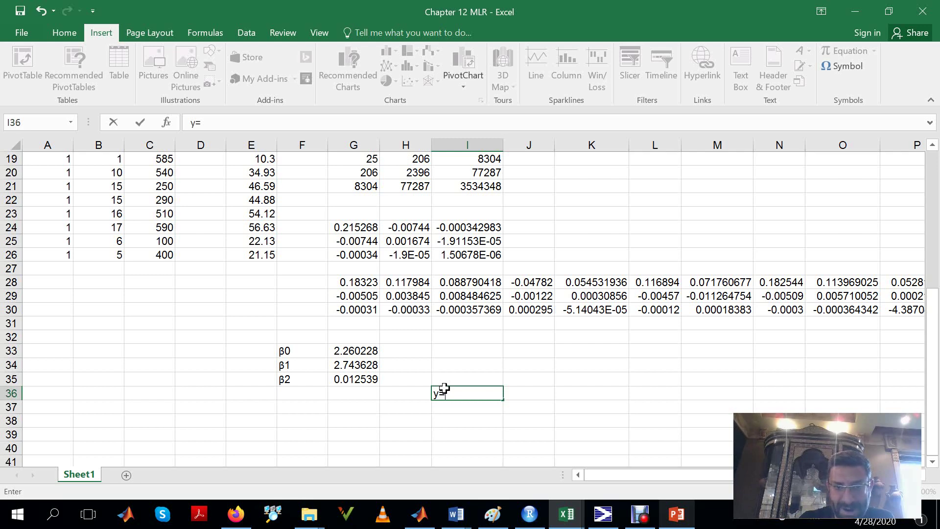
{"action": "type", "text": ".26"}
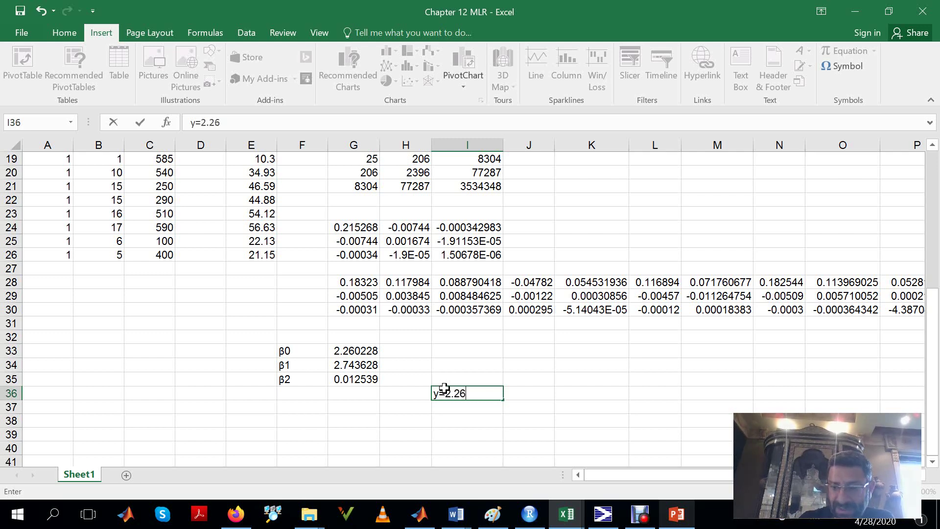
{"action": "type", "text": "+2.7"}
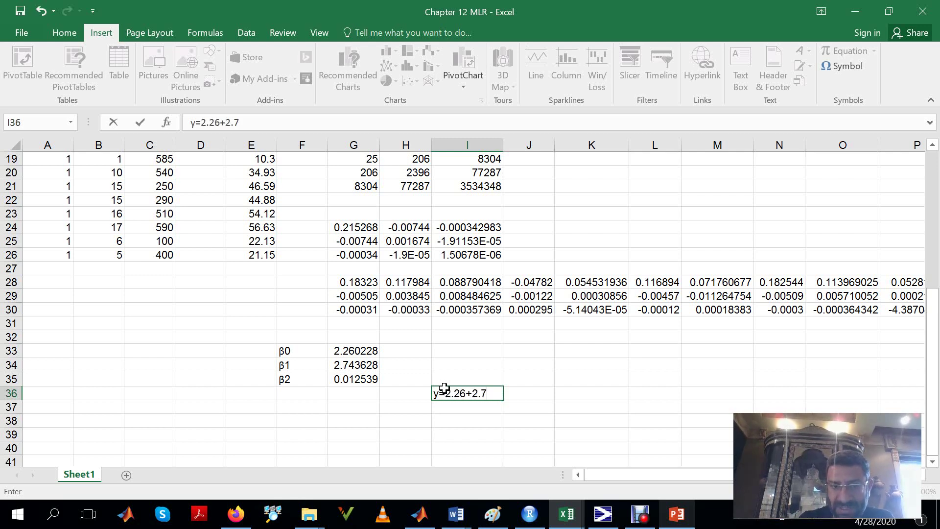
{"action": "type", "text": "4X1"}
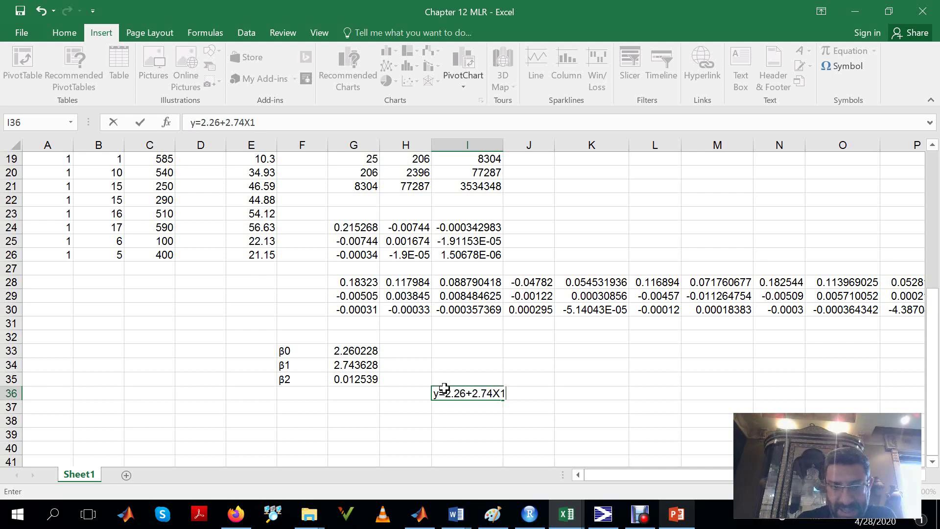
{"action": "type", "text": "+0.01"}
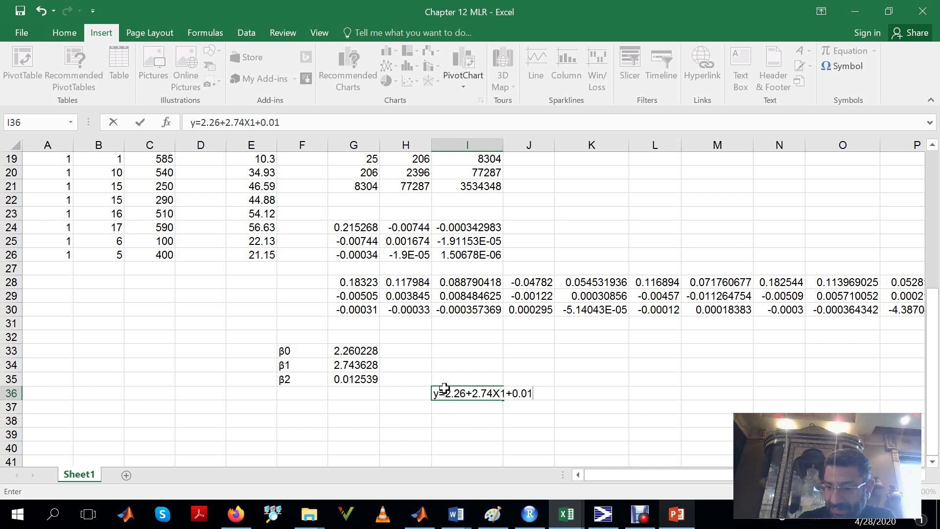
{"action": "type", "text": "25X2"}
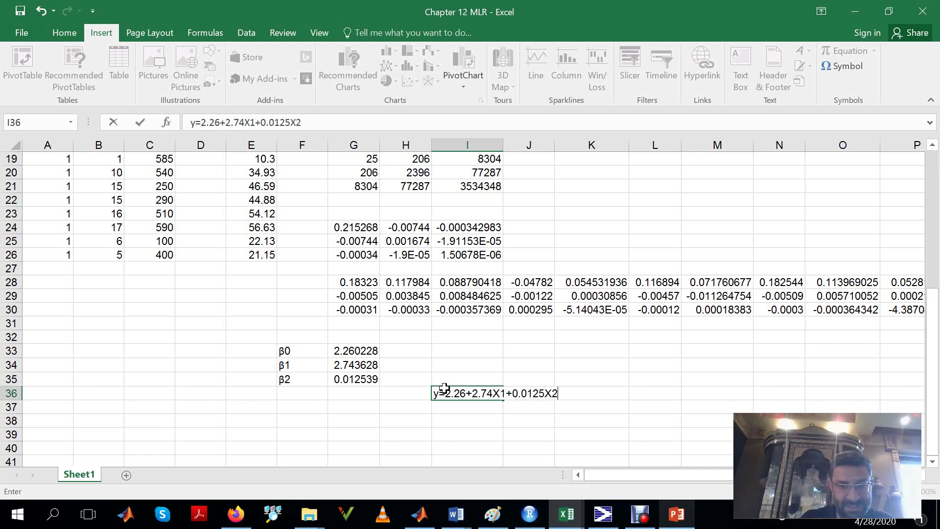
{"action": "key", "text": "Return"}
{"action": "key", "text": "Return"}
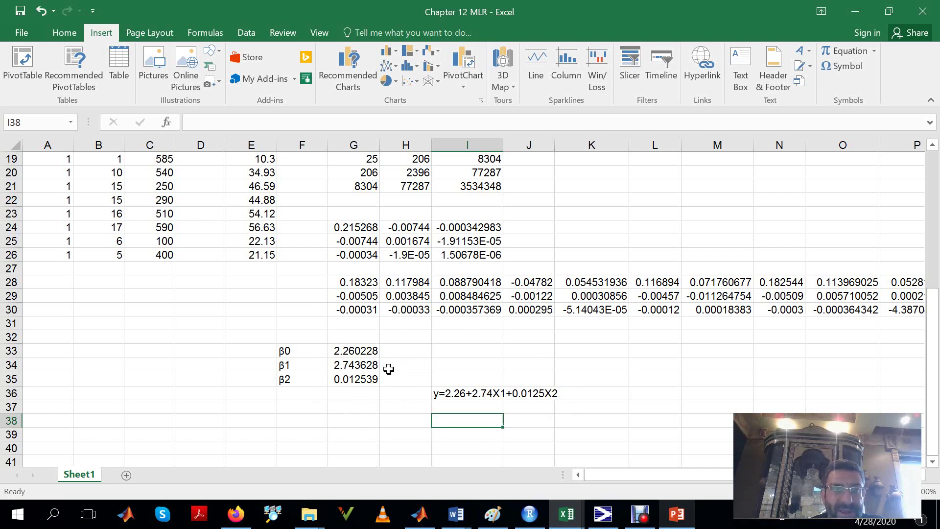
Insert four empty columns at column F, between the Y data and the matrix calculations
{"action": "left_click", "coordinate": [307, 146]}
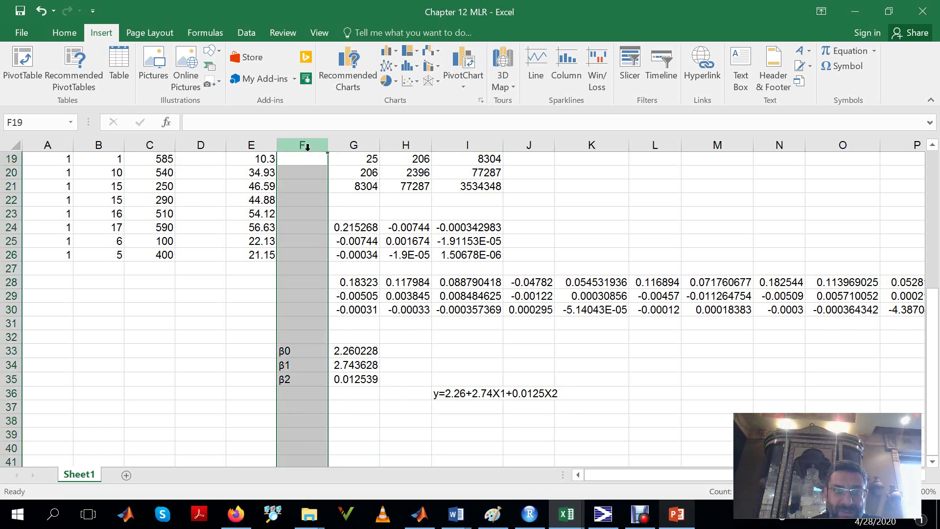
{"action": "right_click", "coordinate": [307, 147]}
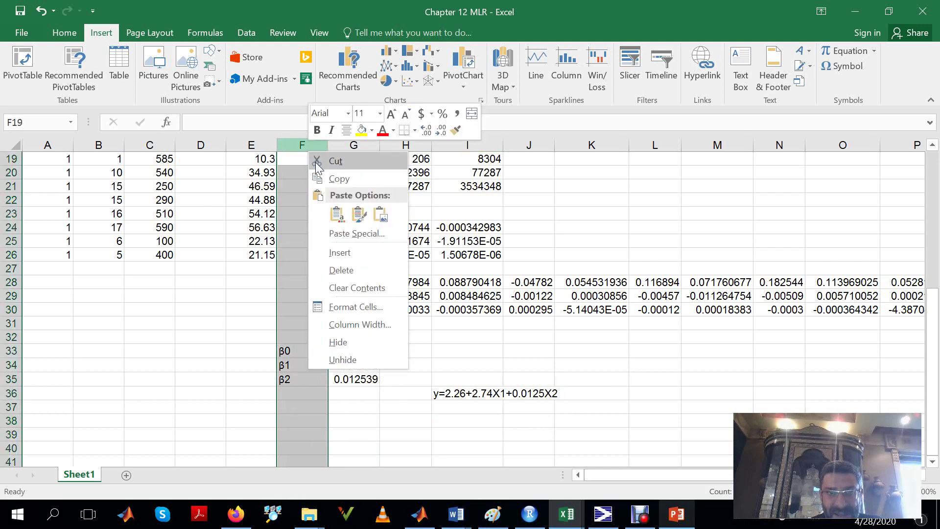
{"action": "left_click", "coordinate": [332, 252]}
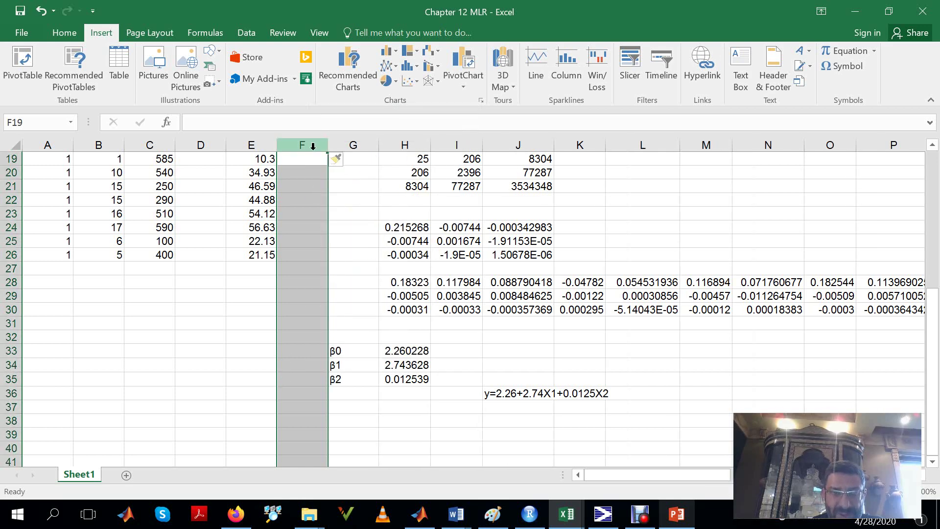
{"action": "right_click", "coordinate": [313, 146]}
{"action": "left_click", "coordinate": [336, 252]}
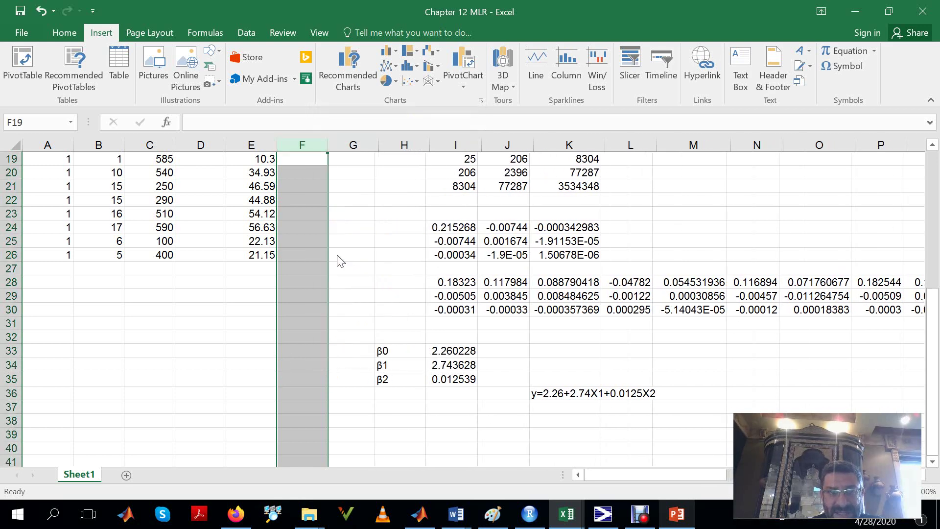
{"action": "right_click", "coordinate": [313, 145]}
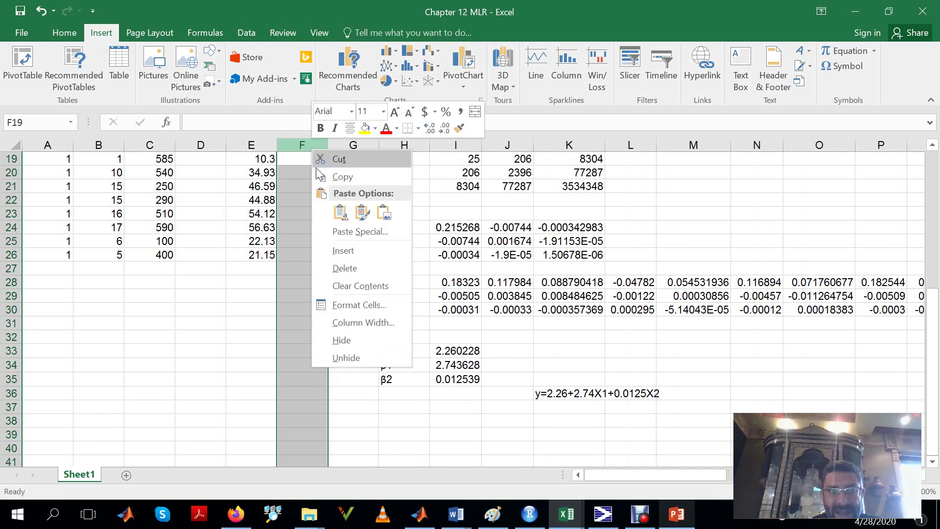
{"action": "left_click", "coordinate": [342, 251]}
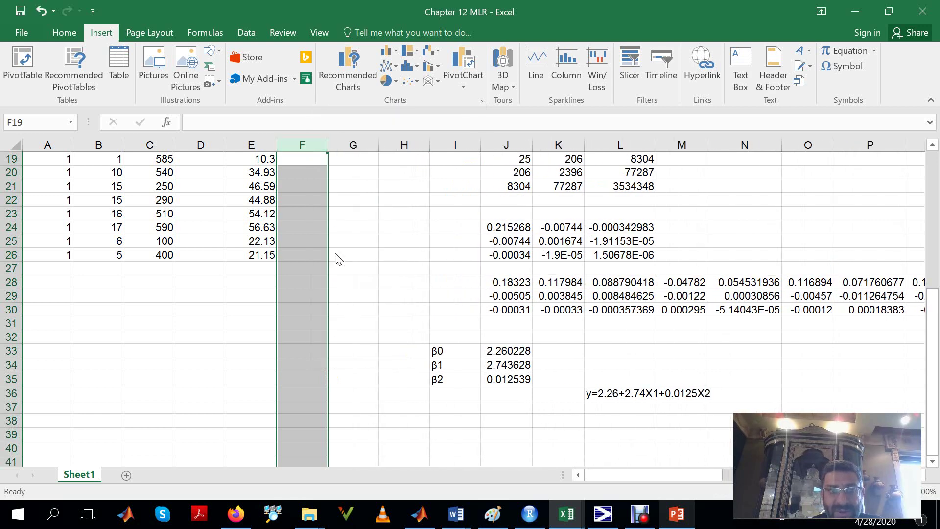
{"action": "right_click", "coordinate": [312, 146]}
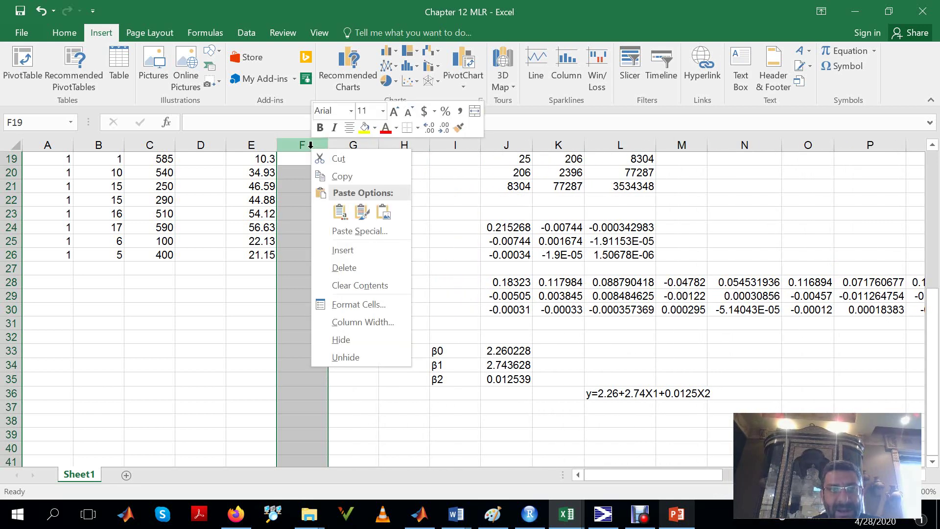
{"action": "left_click", "coordinate": [339, 252]}
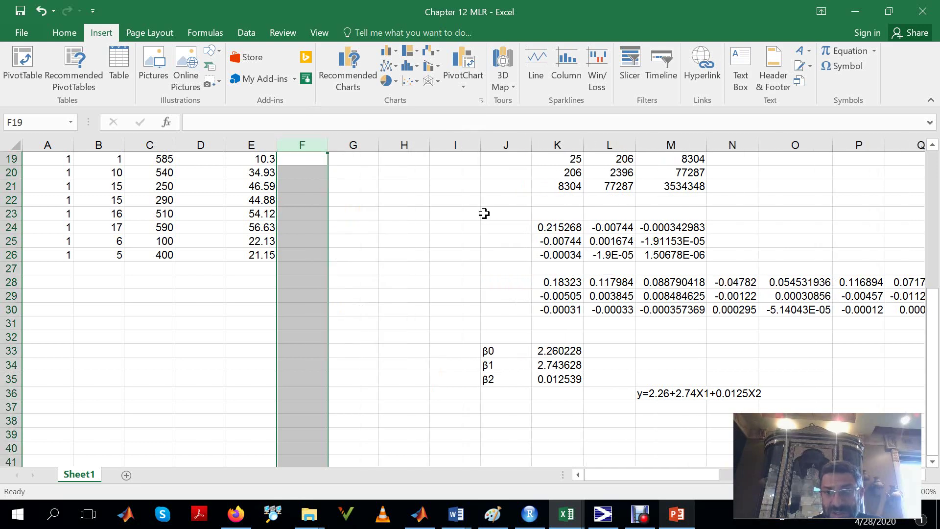
Enter the heading Y-hat in cell F1, beside the Y heading
{"action": "left_click_drag", "start_coordinate": [930, 343], "coordinate": [930, 194]}
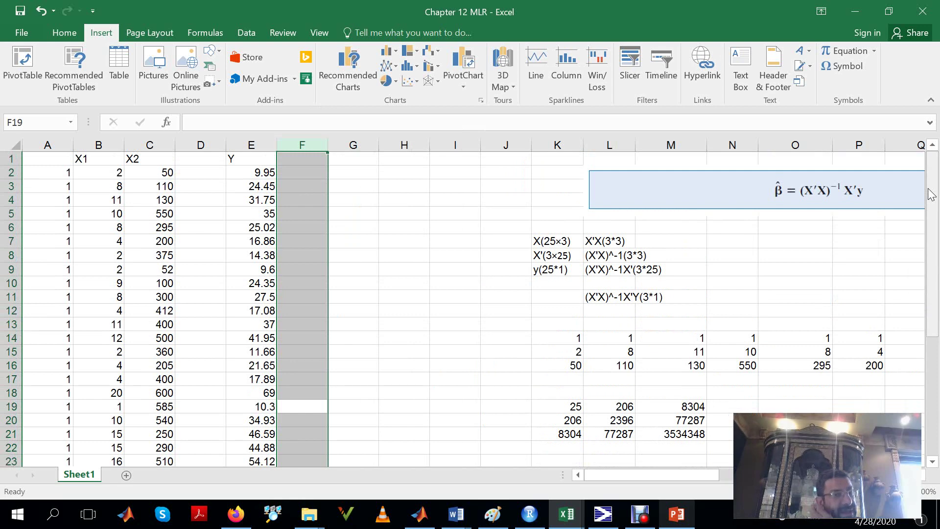
{"action": "left_click", "coordinate": [305, 156]}
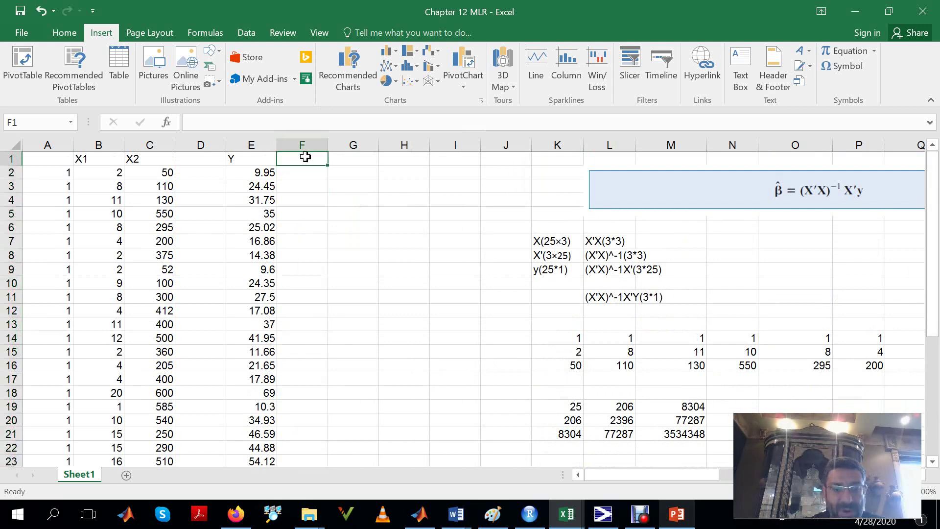
{"action": "type", "text": "Y-"}
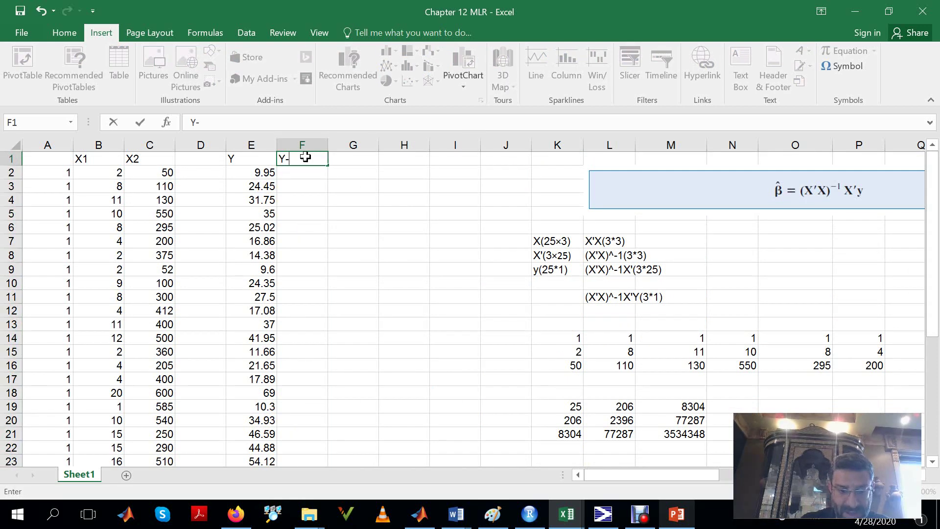
{"action": "type", "text": "hat"}
{"action": "key", "text": "Return"}
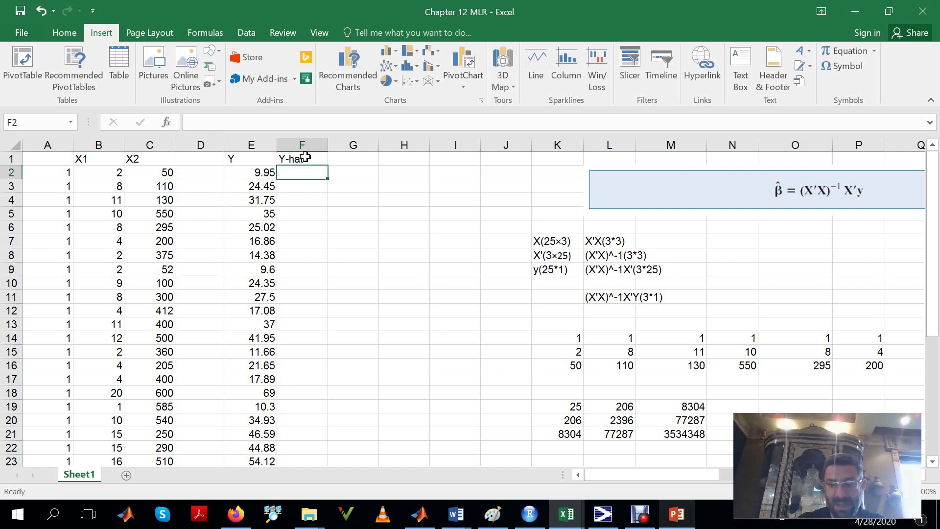
Start a formula in F2 with an absolute reference to the β0 coefficient, =$K$33
{"action": "type", "text": "="}
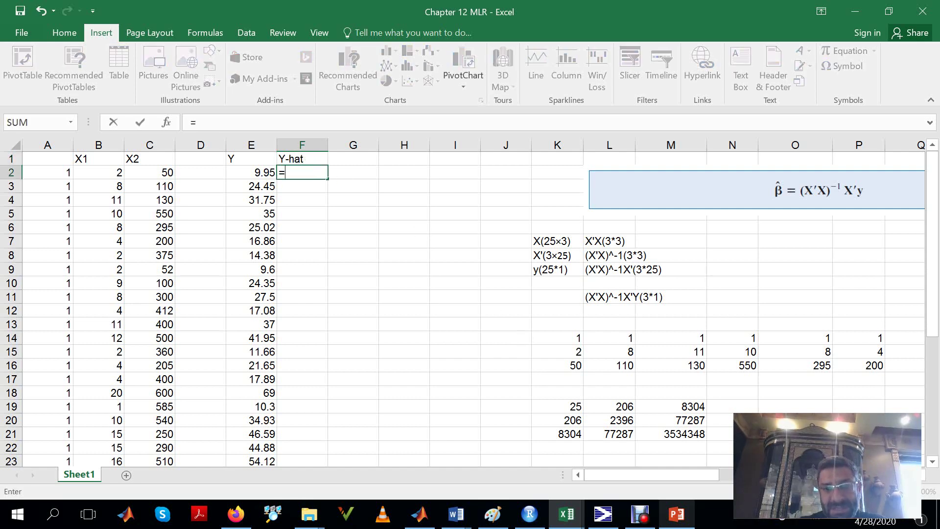
{"action": "left_click", "coordinate": [932, 462]}
{"action": "left_click", "coordinate": [931, 461]}
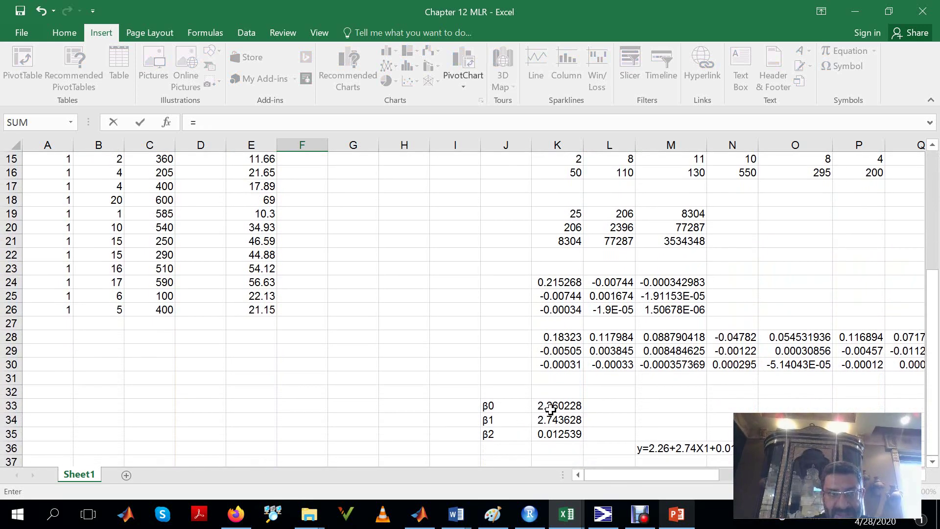
{"action": "left_click", "coordinate": [551, 409]}
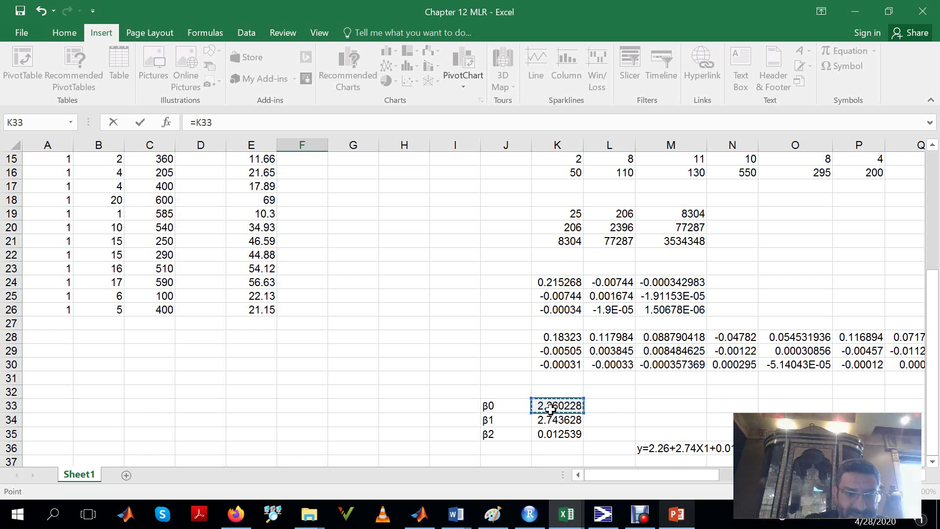
{"action": "key", "text": "F4"}
Extend the F2 formula by adding an absolute reference to the β1 coefficient, giving =$K$33+$K$34
{"action": "type", "text": "+"}
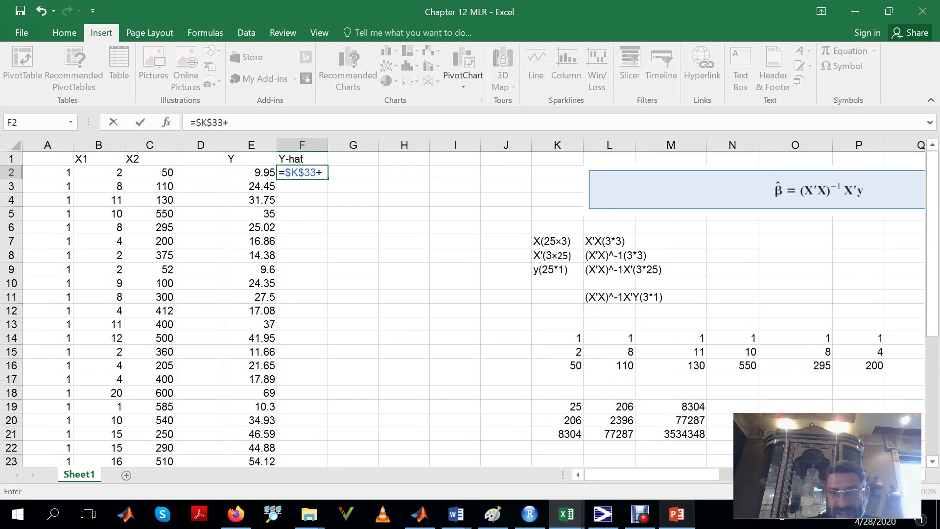
{"action": "left_click", "coordinate": [933, 462]}
{"action": "left_click", "coordinate": [933, 462]}
{"action": "left_click", "coordinate": [932, 463]}
{"action": "left_click", "coordinate": [933, 463]}
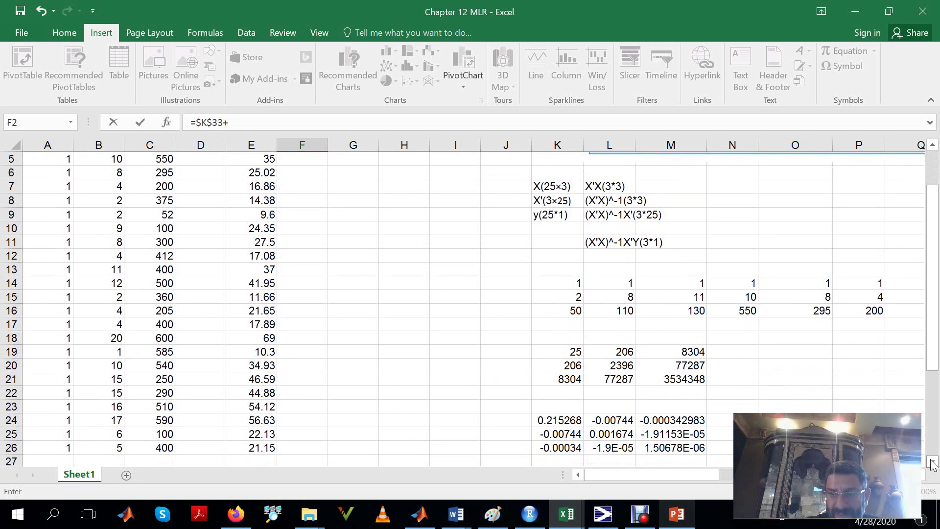
{"action": "left_click_drag", "start_coordinate": [933, 463], "coordinate": [933, 469]}
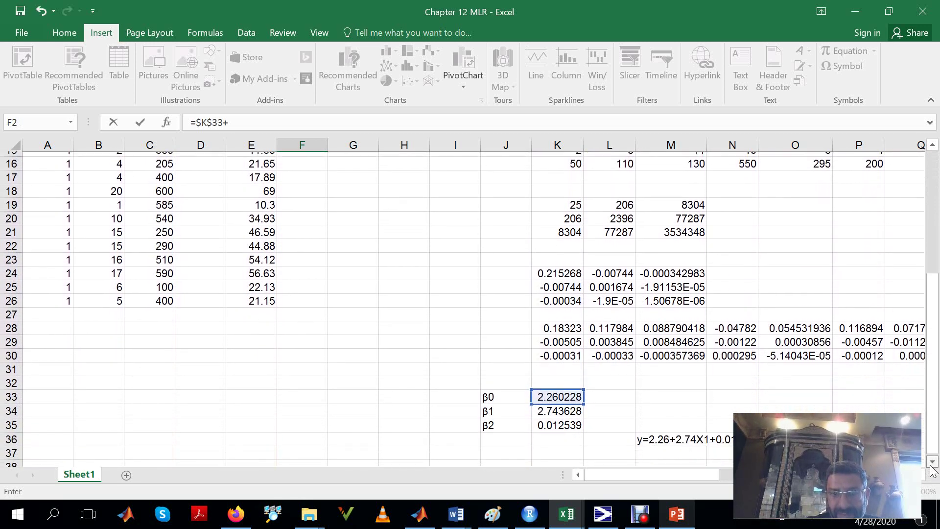
{"action": "left_click", "coordinate": [555, 409]}
{"action": "key", "text": "F4"}
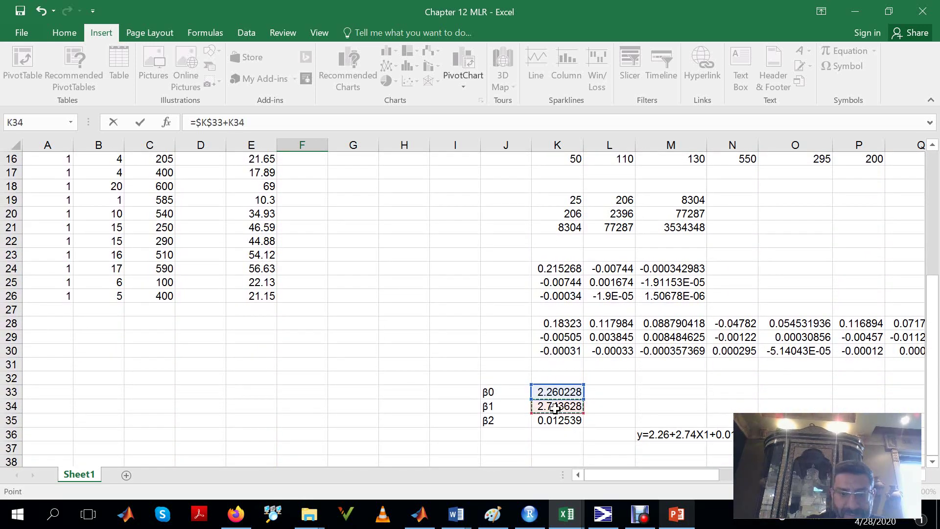
{"action": "scroll", "coordinate": [555, 409], "scroll_direction": "up", "scroll_amount": 2}
{"action": "scroll", "coordinate": [555, 409], "scroll_direction": "up", "scroll_amount": 3}
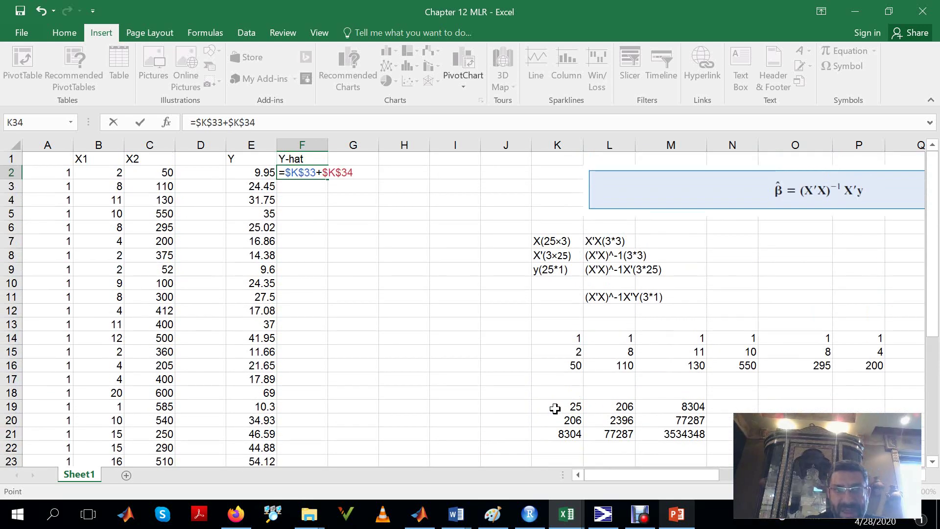
{"action": "left_click", "coordinate": [116, 172]}
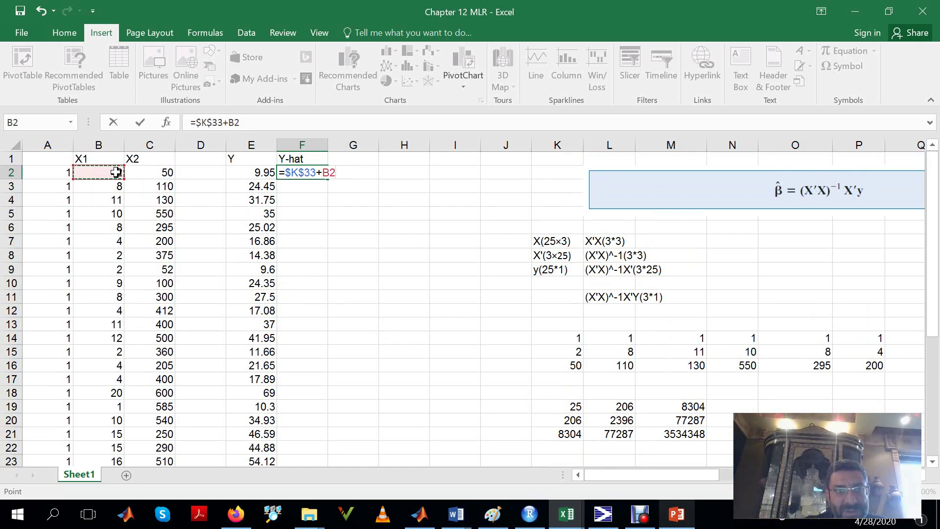
{"action": "left_click", "coordinate": [41, 10]}
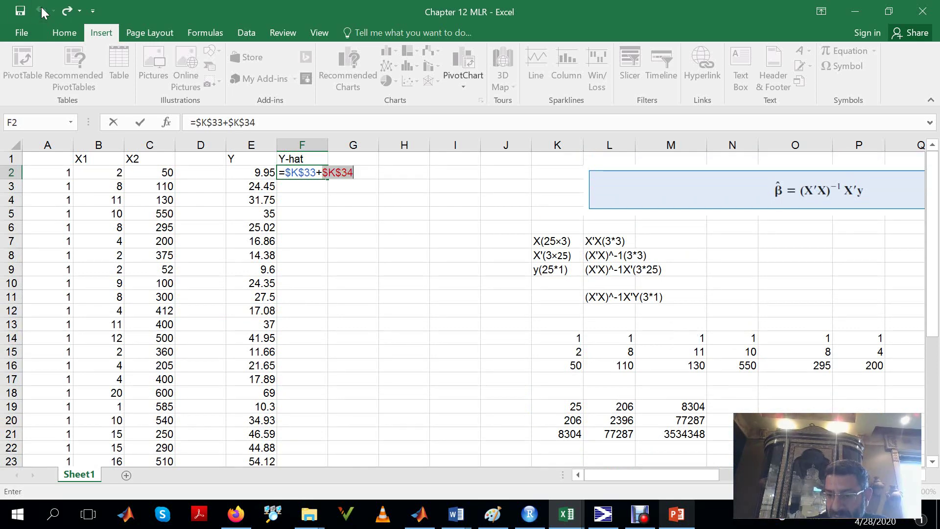
{"action": "key", "text": "Right"}
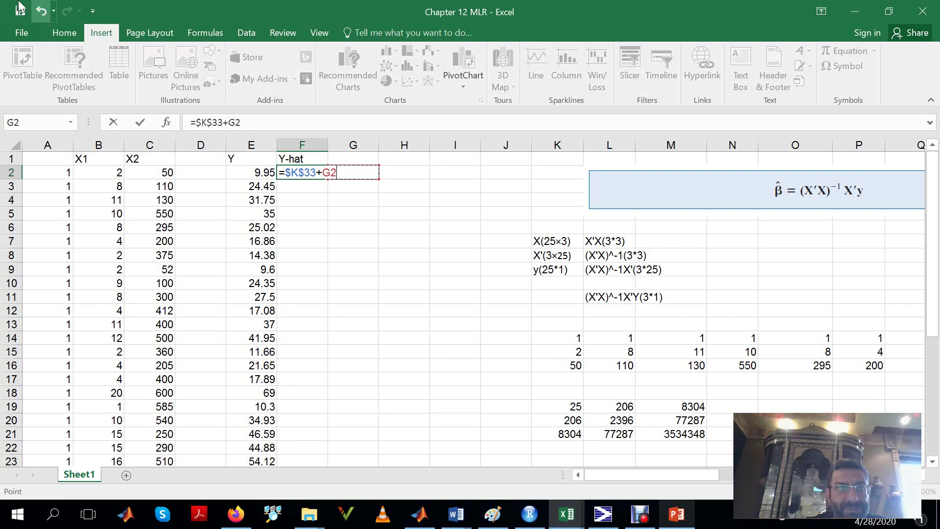
{"action": "left_click", "coordinate": [42, 11]}
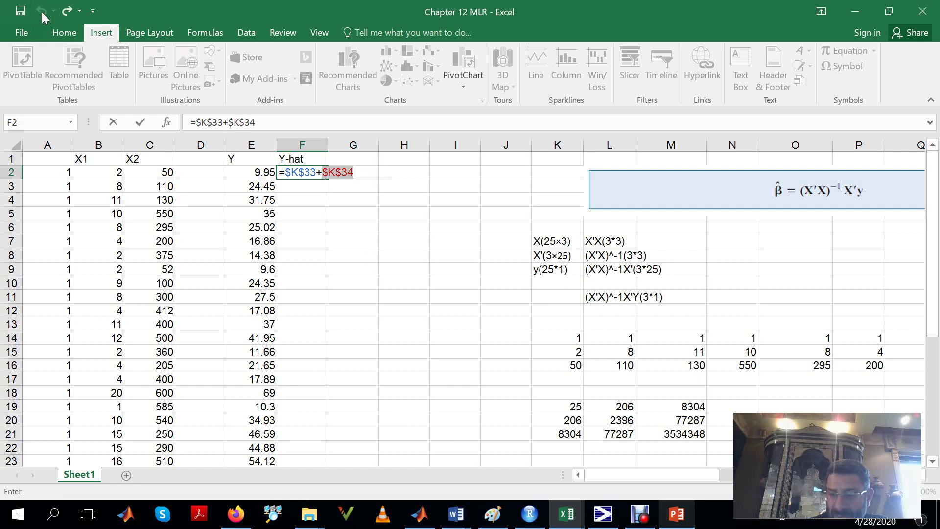
{"action": "type", "text": "*"}
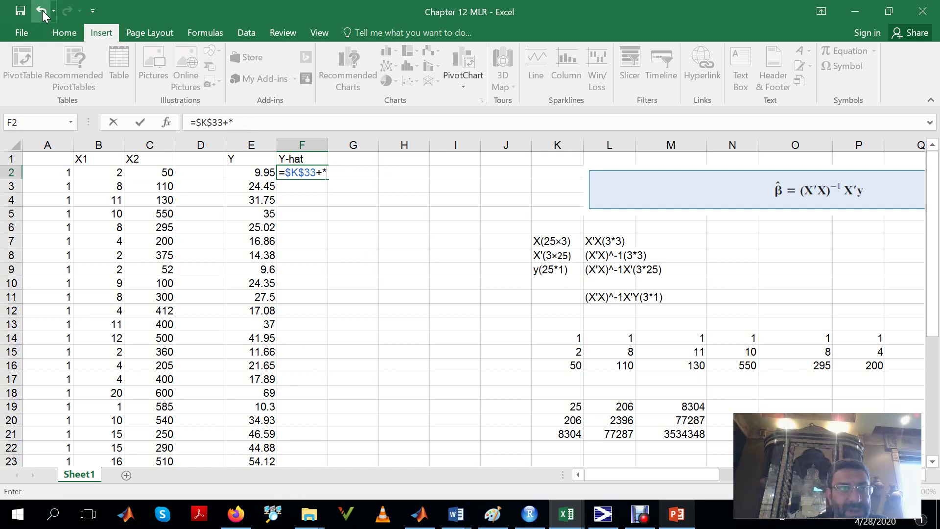
{"action": "left_click", "coordinate": [42, 12]}
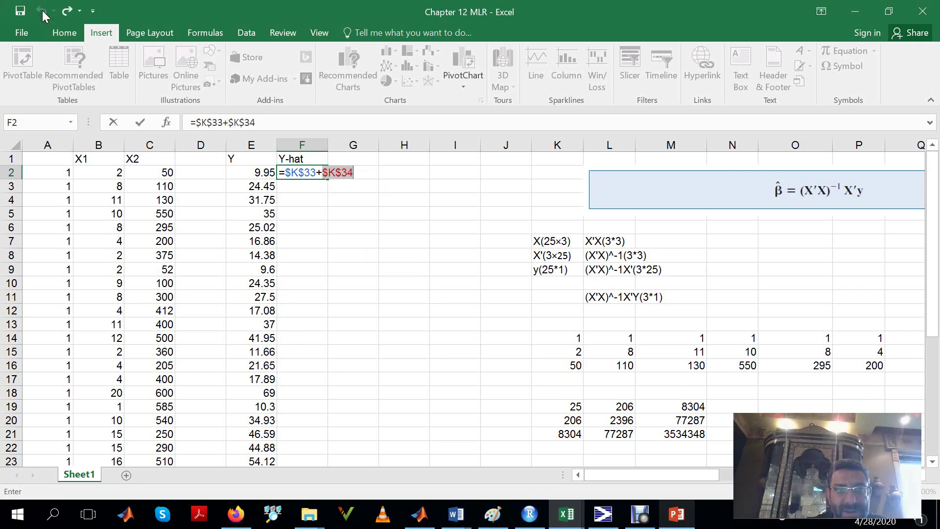
Multiply the β1 reference in the F2 formula by the X1 value in B2, giving =$K$33+$K$34*B2
{"action": "left_click", "coordinate": [273, 122]}
{"action": "type", "text": "*"}
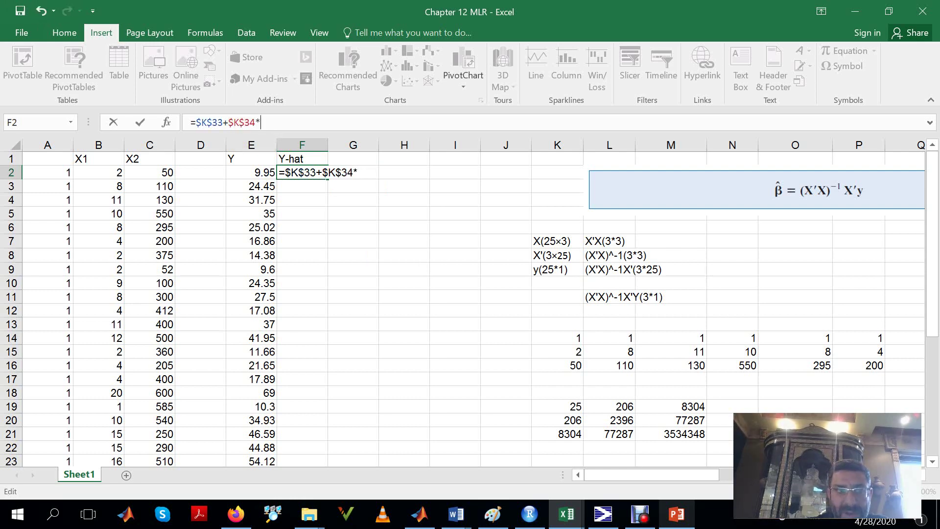
{"action": "left_click", "coordinate": [108, 172]}
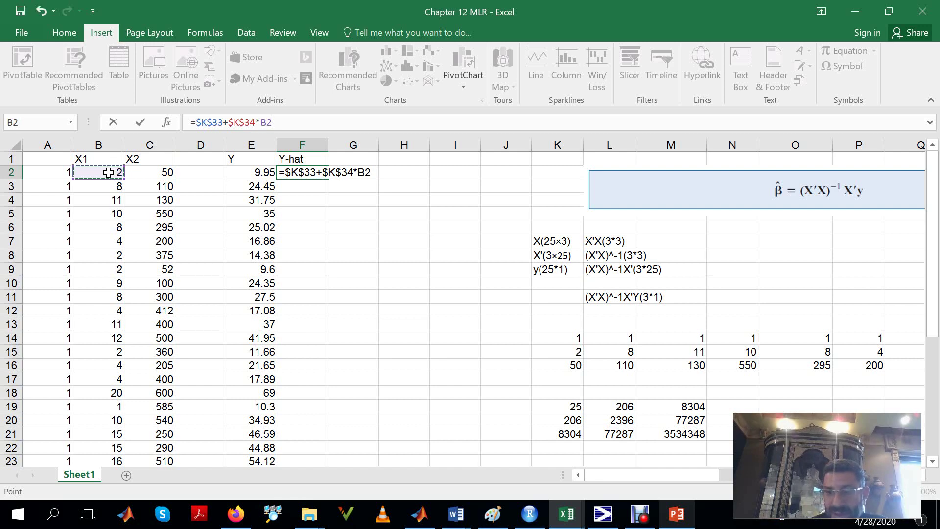
Complete the F2 formula as =$K$33+$K$34*B2+$K$35*C2 and fill it down the Y-hat column for all data rows
{"action": "type", "text": "+"}
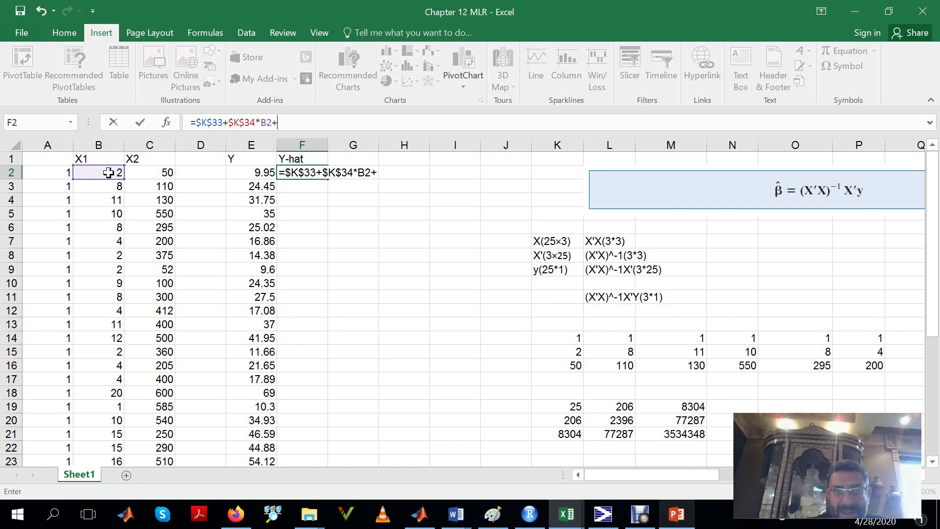
{"action": "left_click", "coordinate": [936, 454]}
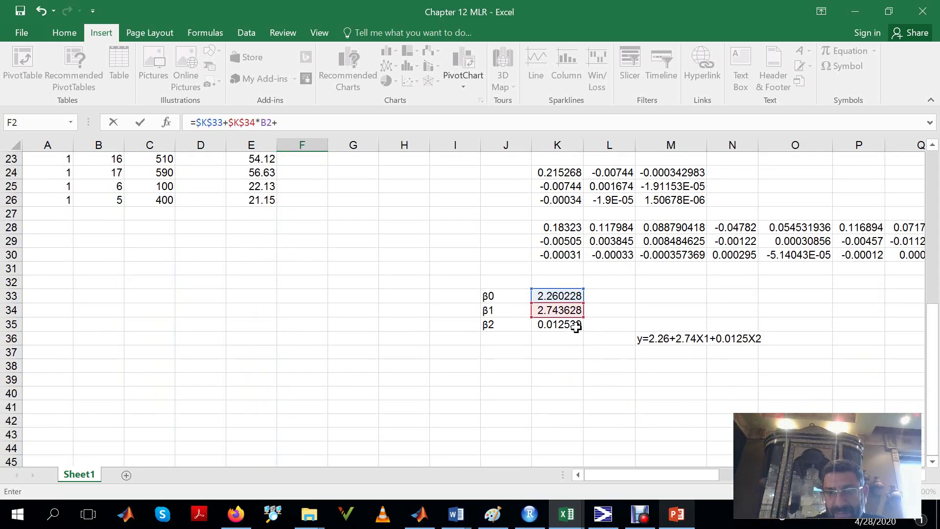
{"action": "left_click", "coordinate": [576, 328]}
{"action": "scroll", "coordinate": [576, 328], "scroll_direction": "up", "scroll_amount": 7}
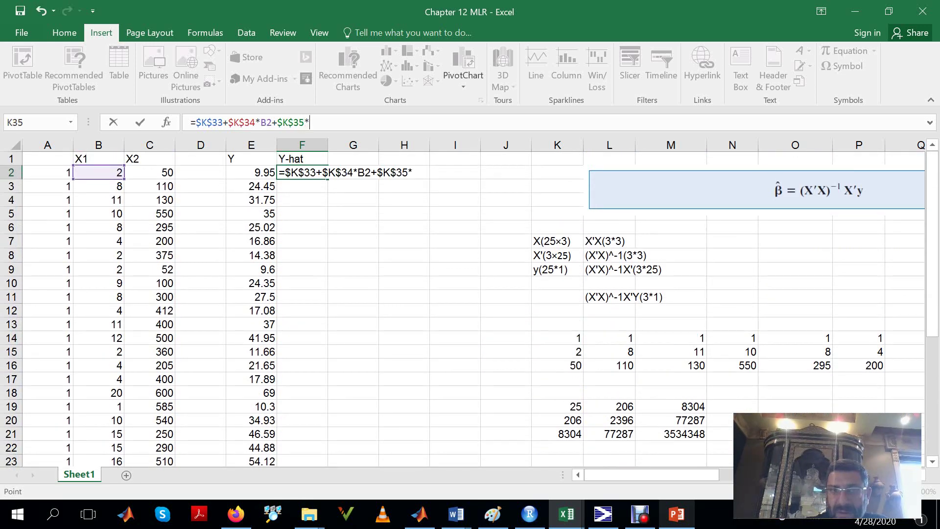
{"action": "left_click", "coordinate": [310, 122]}
{"action": "left_click", "coordinate": [147, 171]}
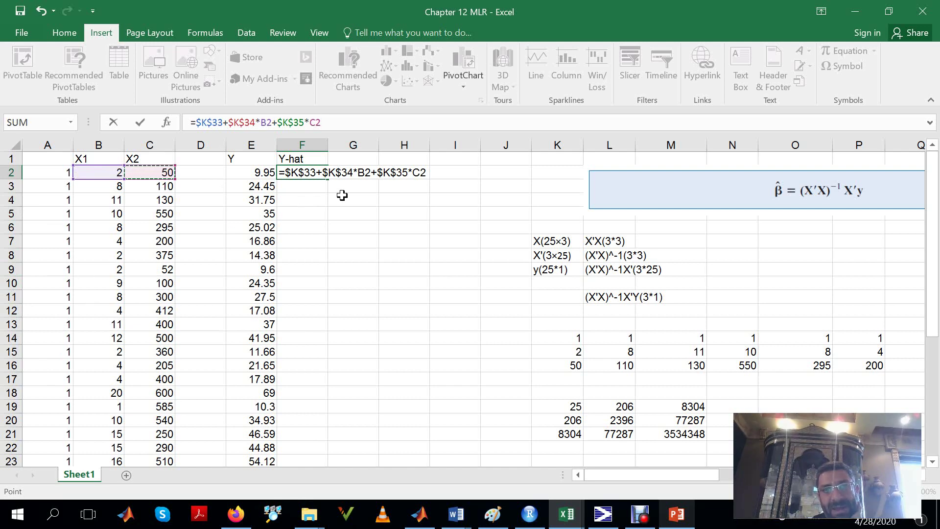
{"action": "key", "text": "Return"}
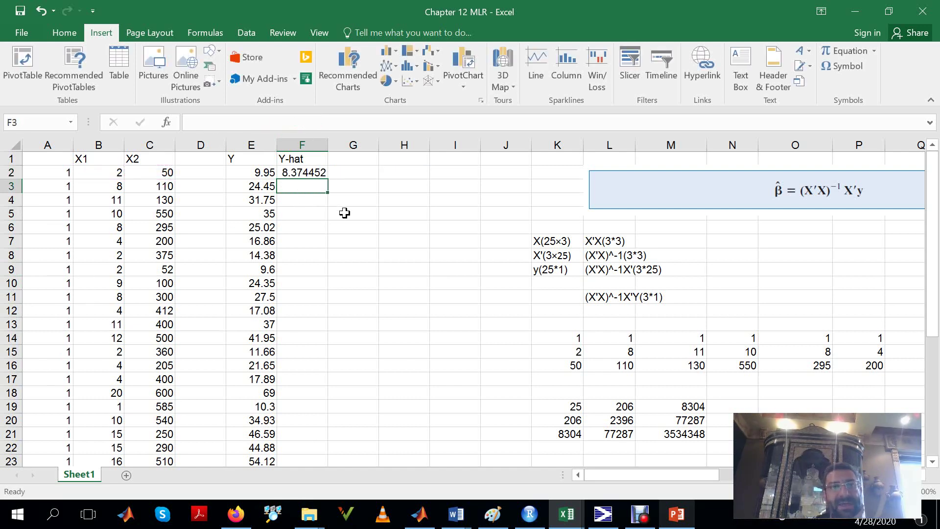
{"action": "left_click", "coordinate": [323, 172]}
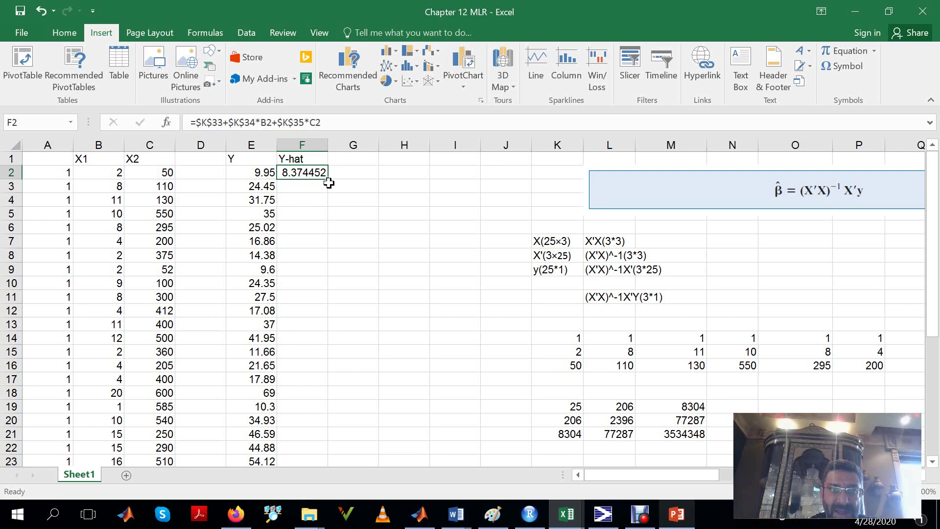
{"action": "double_click", "coordinate": [327, 181]}
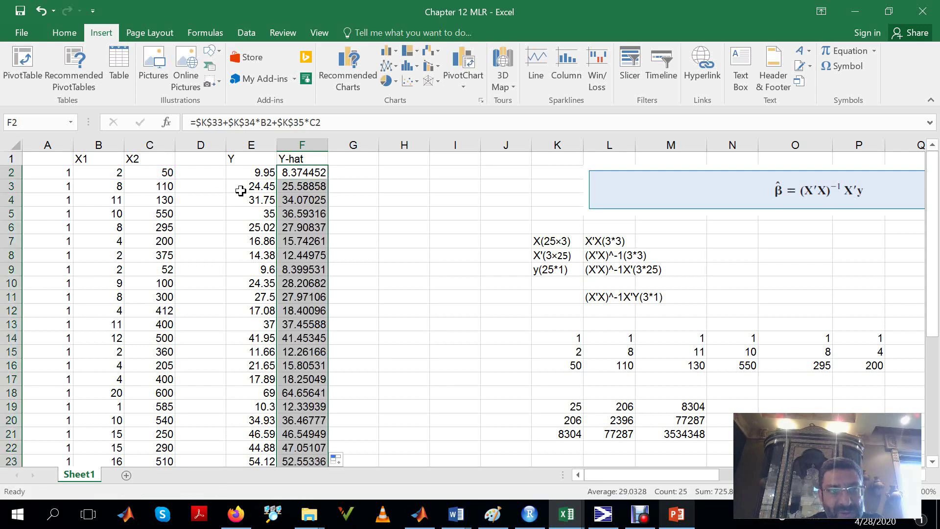
Enter the heading e^2 in G1, beside the Y-hat heading
{"action": "left_click", "coordinate": [450, 216]}
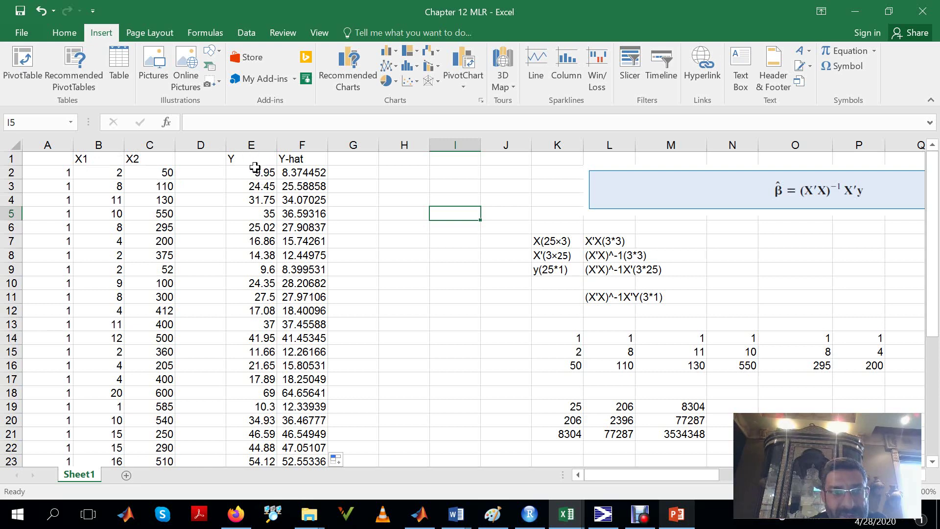
{"action": "left_click", "coordinate": [346, 159]}
{"action": "type", "text": "e^2"}
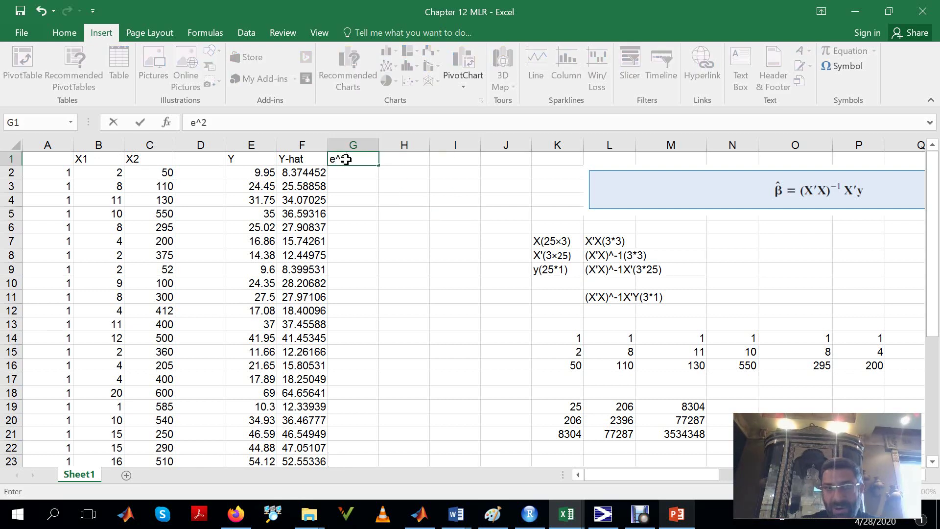
{"action": "key", "text": "Return"}
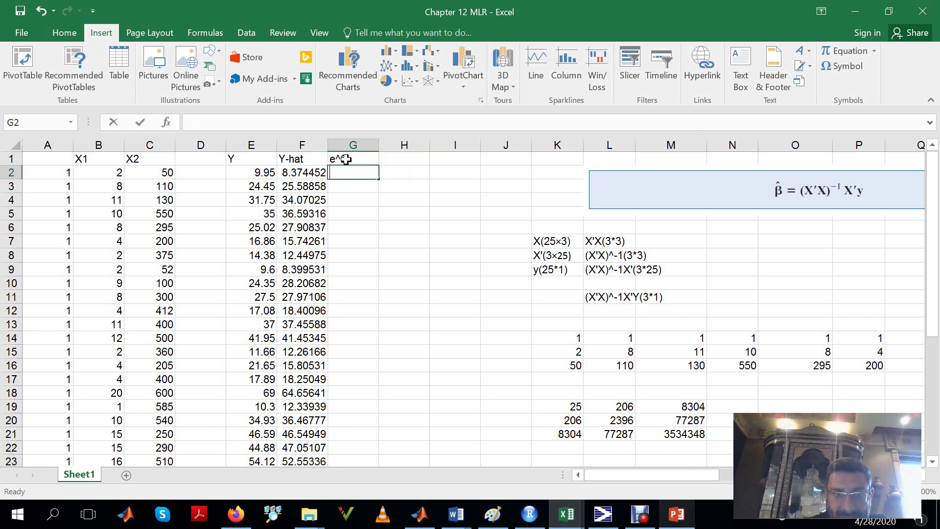
Replace the heading in G1 with Error
{"action": "left_click", "coordinate": [346, 159]}
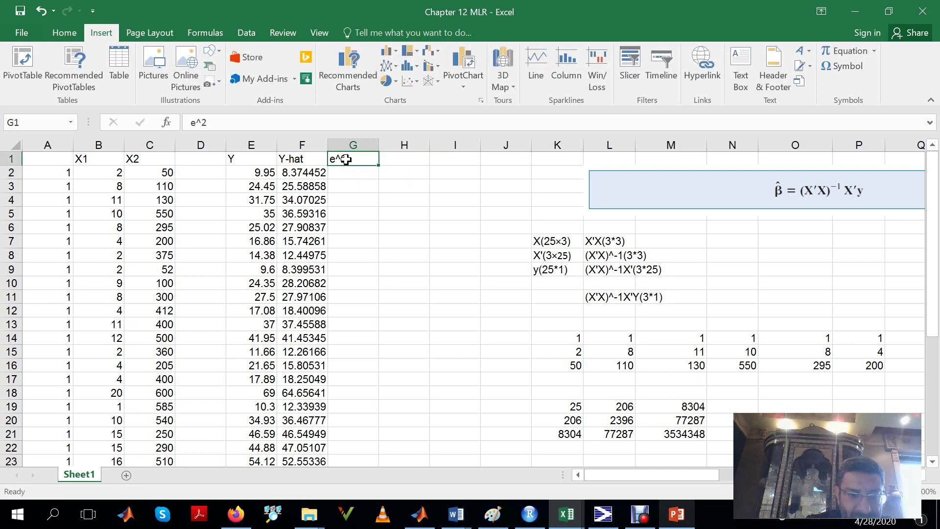
{"action": "type", "text": "e"}
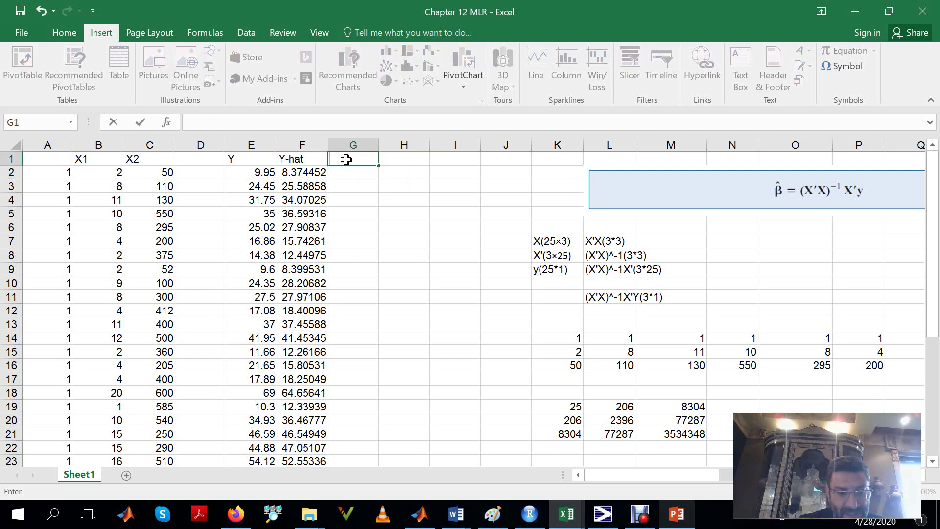
{"action": "key", "text": "Return"}
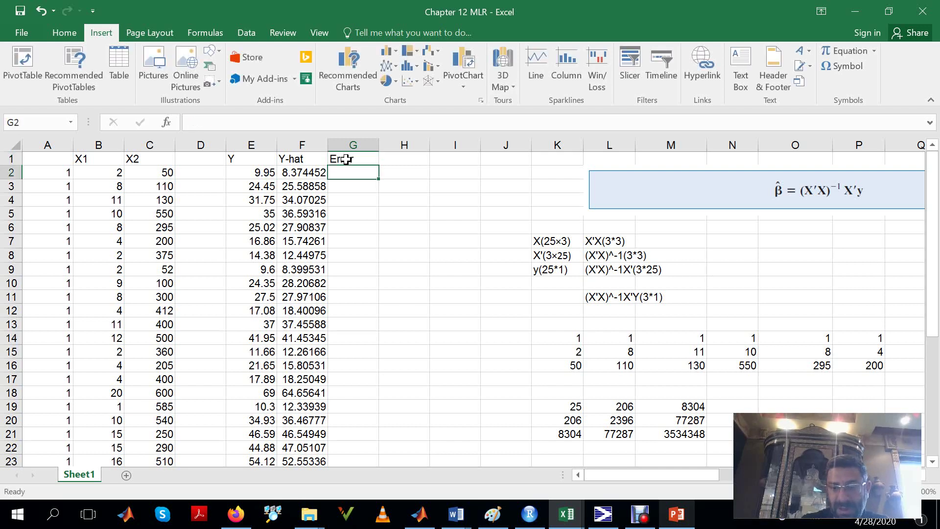
Compute the residual in G2 as =E2-F2 and fill it down the Error column for all data rows
{"action": "type", "text": "="}
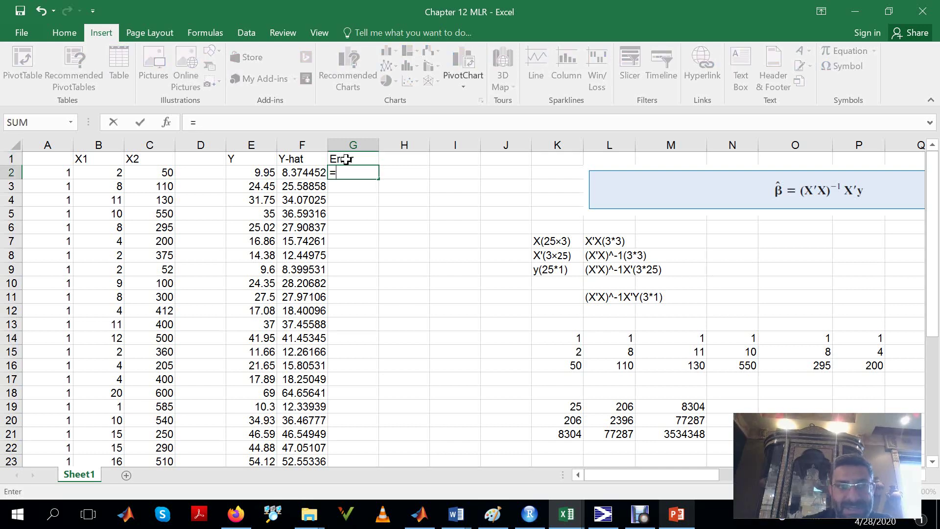
{"action": "left_click", "coordinate": [264, 172]}
{"action": "type", "text": "-"}
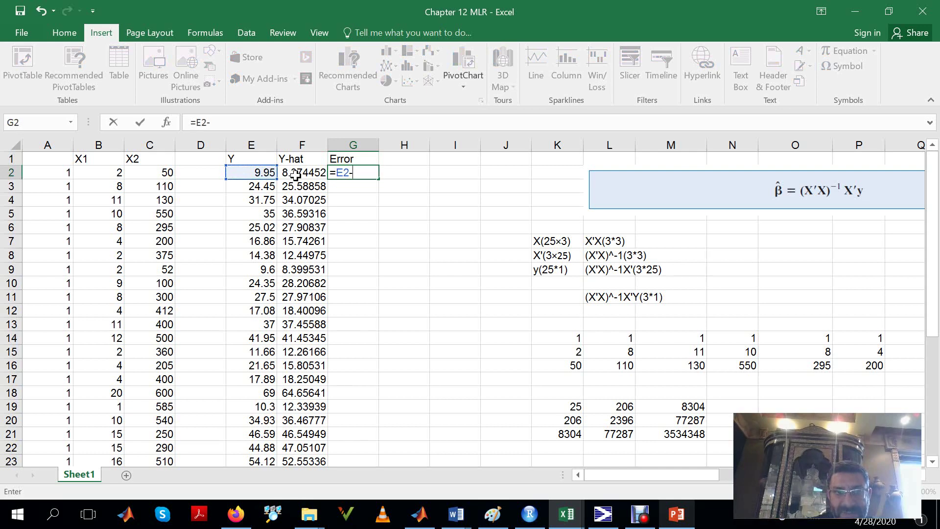
{"action": "left_click", "coordinate": [298, 174]}
{"action": "key", "text": "Return"}
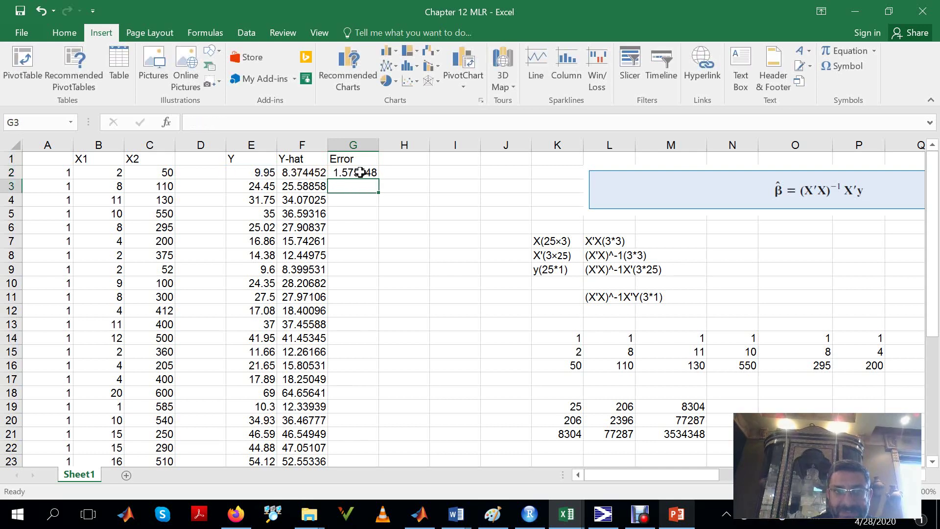
{"action": "left_click", "coordinate": [360, 172]}
{"action": "double_click", "coordinate": [378, 180]}
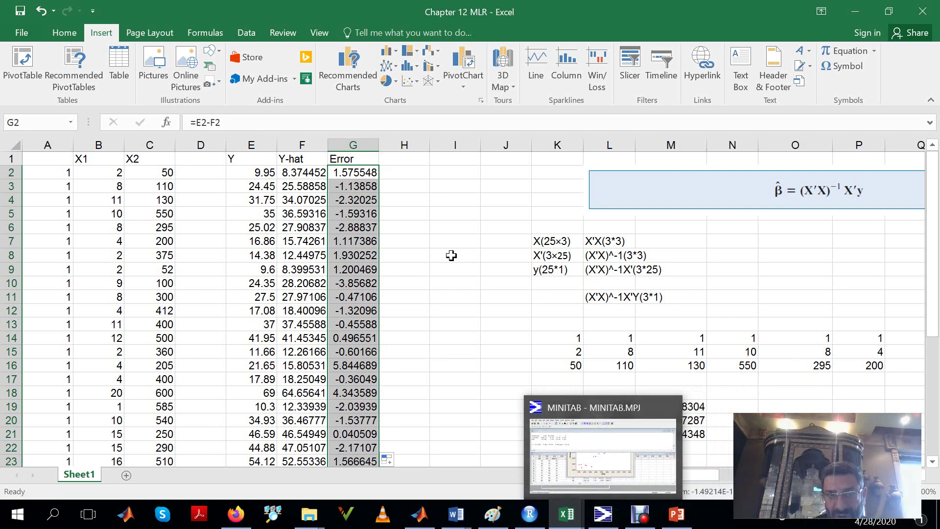
Enter the heading Error^2 in H1
{"action": "left_click", "coordinate": [412, 163]}
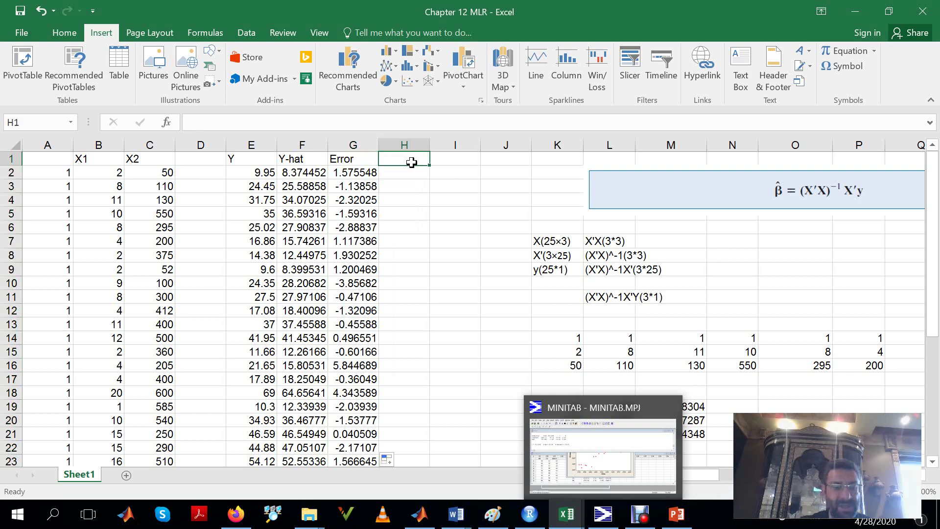
{"action": "type", "text": "Error^2"}
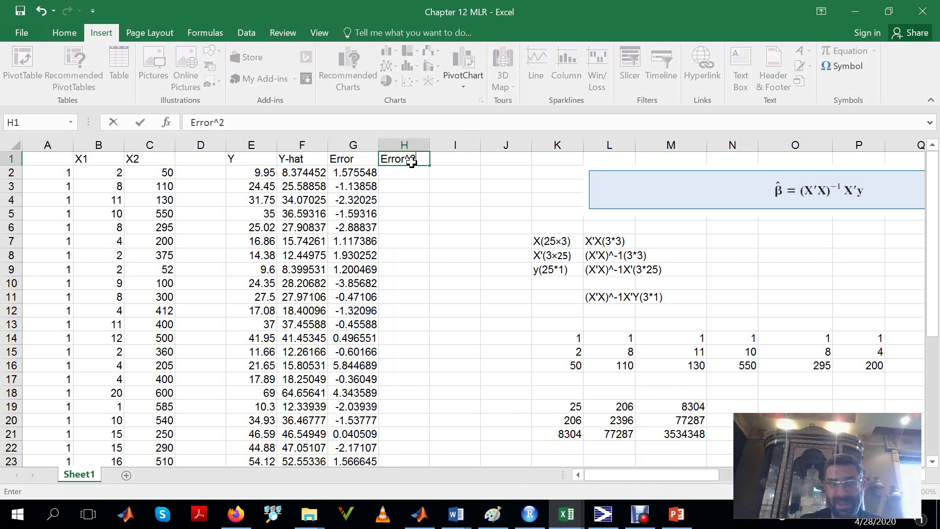
{"action": "key", "text": "Return"}
Square the residual in H2 with =G2^2 and fill it down the Error^2 column for all data rows
{"action": "type", "text": "="}
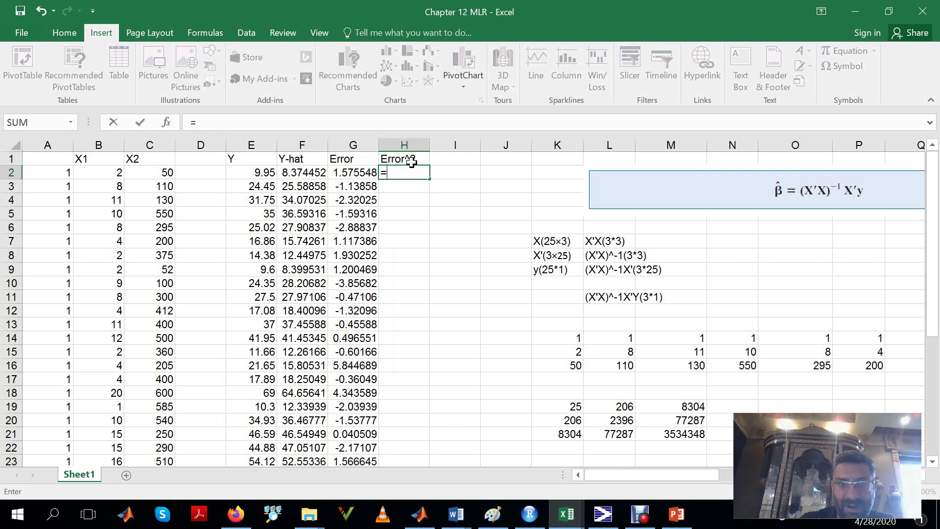
{"action": "left_click", "coordinate": [363, 172]}
{"action": "type", "text": "^"}
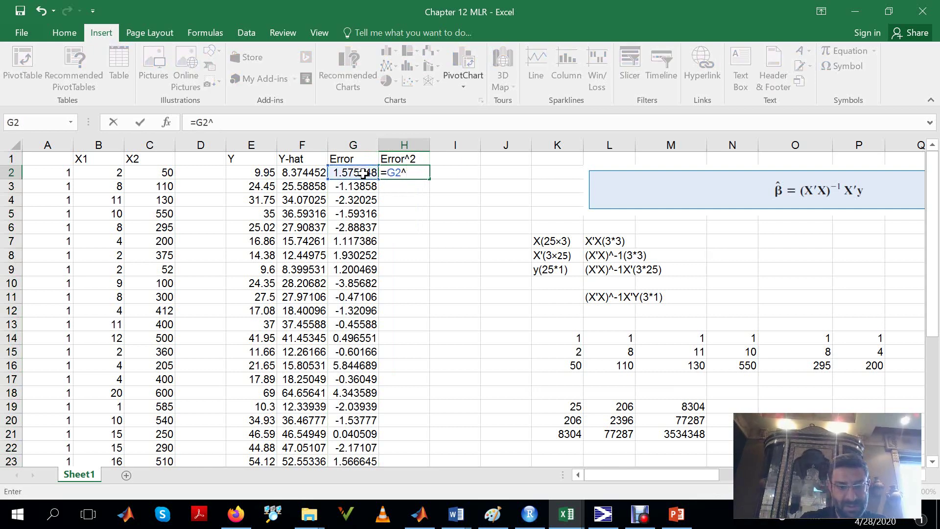
{"action": "type", "text": "2"}
{"action": "key", "text": "Return"}
{"action": "left_click", "coordinate": [420, 173]}
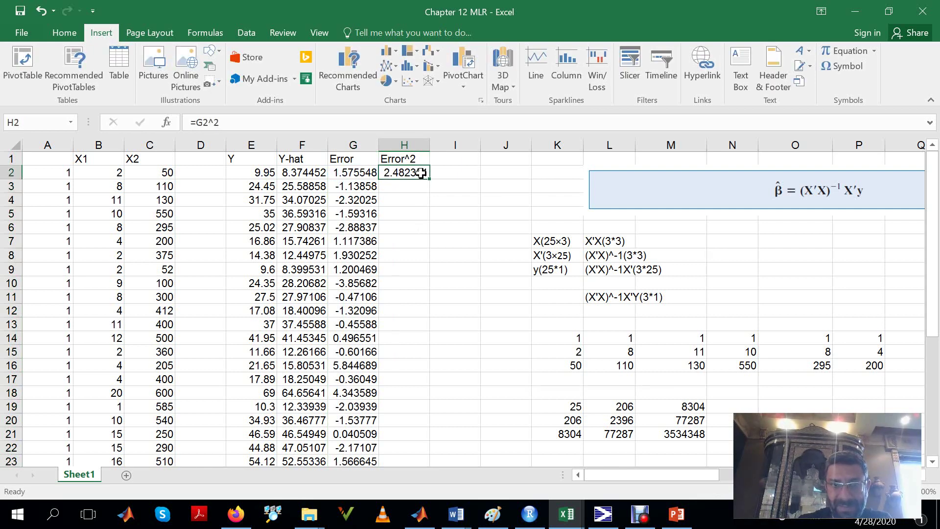
{"action": "double_click", "coordinate": [429, 179]}
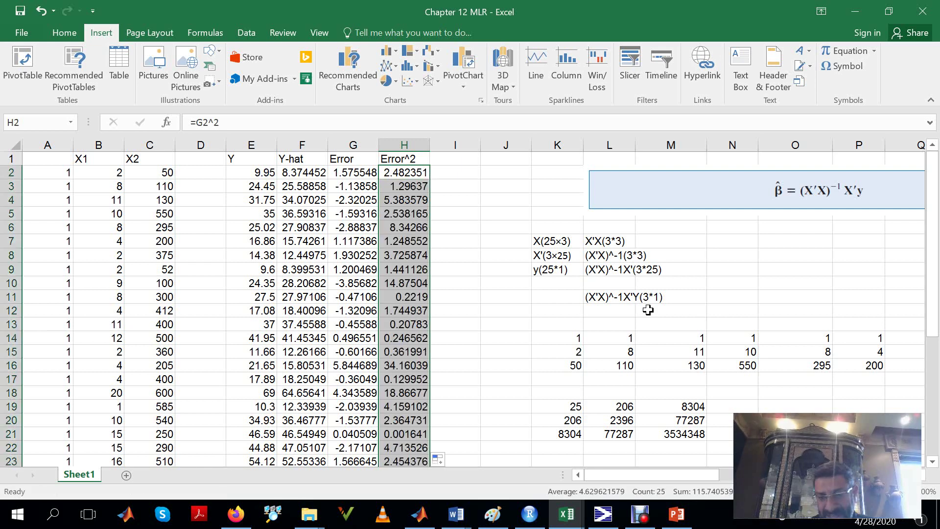
Enter the label SSE= in F28, below the data table
{"action": "left_click", "coordinate": [932, 462]}
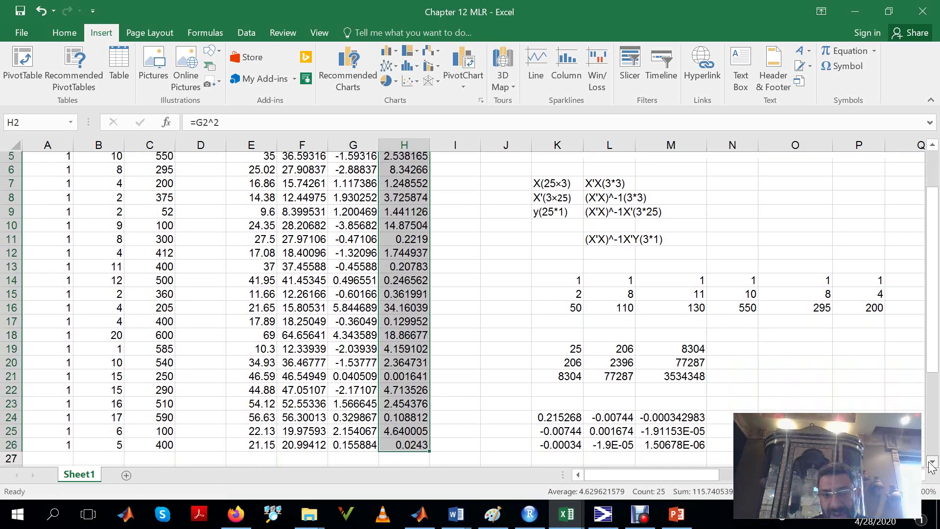
{"action": "scroll", "coordinate": [932, 467], "scroll_direction": "down", "scroll_amount": 1}
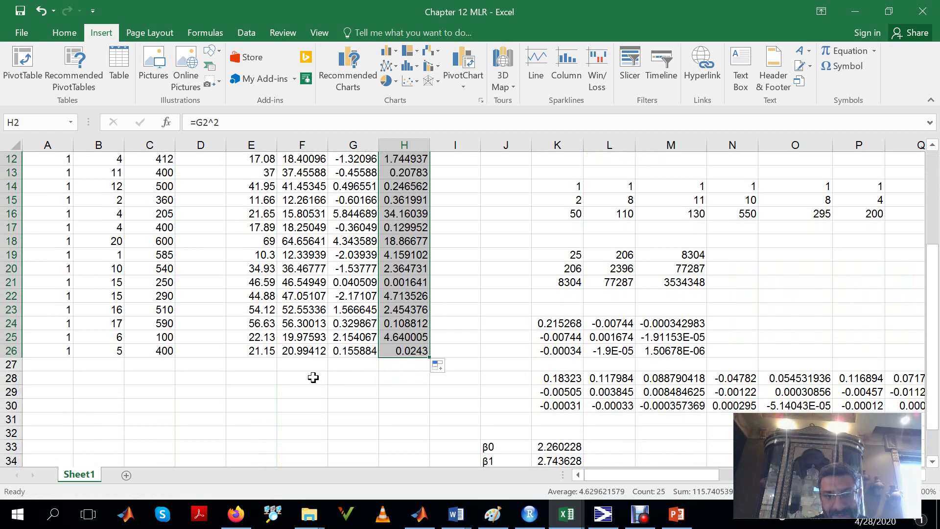
{"action": "left_click", "coordinate": [314, 377]}
{"action": "type", "text": "SSE="}
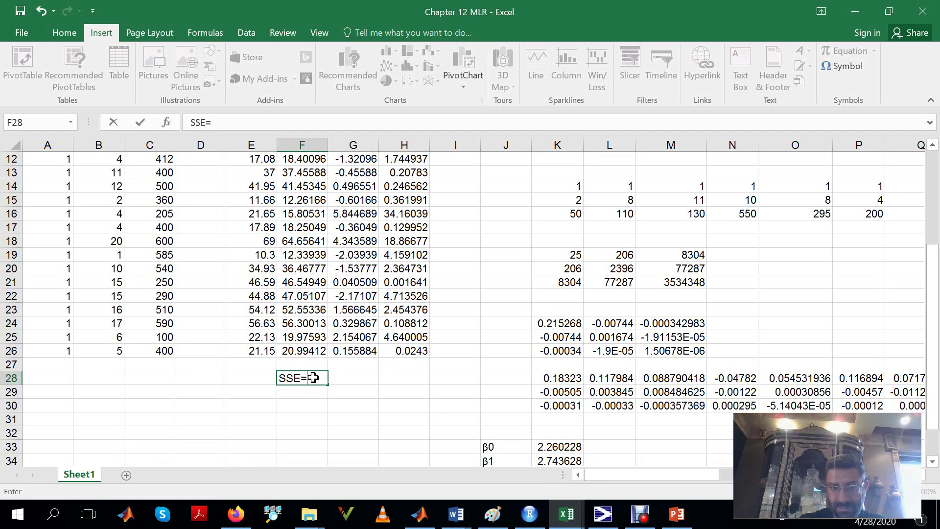
{"action": "key", "text": "Tab"}
Sum all squared errors in the Error^2 column down to H26 with a SUM formula in H28
{"action": "key", "text": "Tab"}
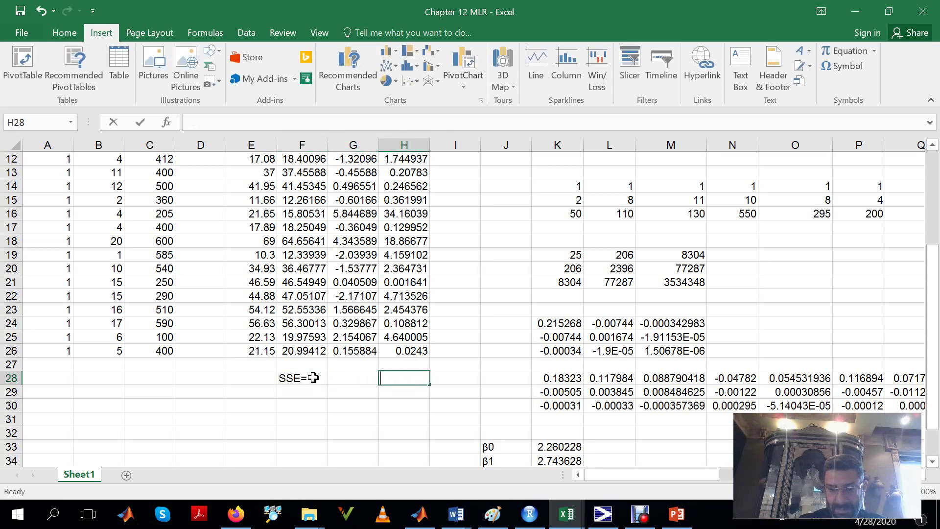
{"action": "type", "text": "=sum("}
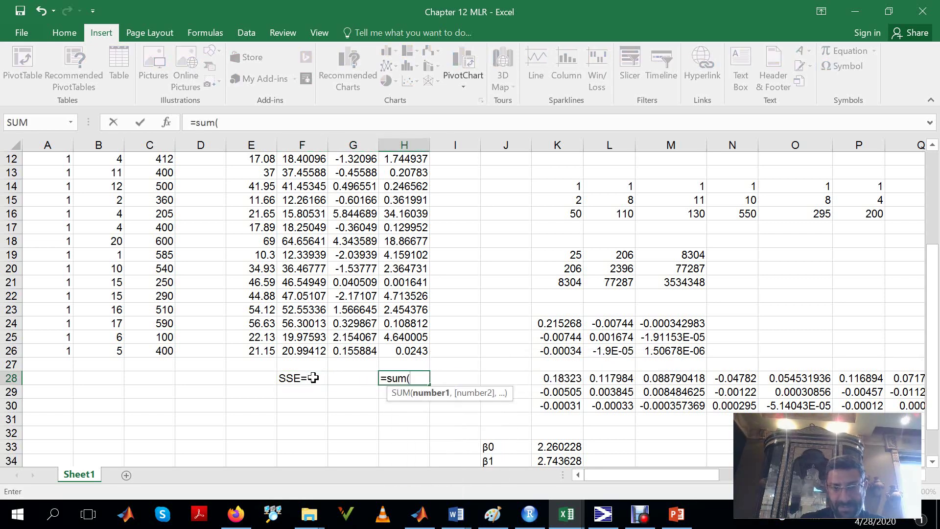
{"action": "key", "text": "Up"}
{"action": "key", "text": "Up"}
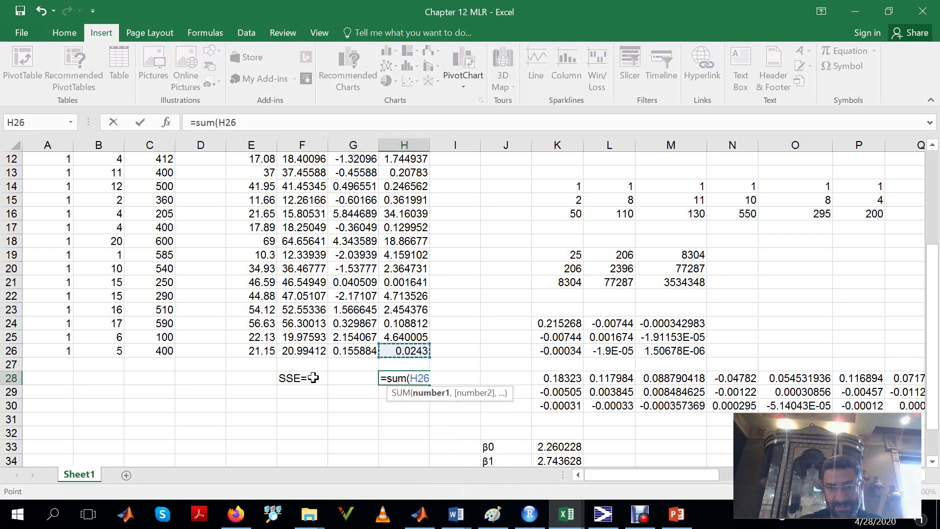
{"action": "key", "text": "shift+Up"}
{"action": "key", "text": "shift+Up"}
{"action": "key", "text": "shift+Up"}
{"action": "key", "text": "shift+Up"}
{"action": "key", "text": "shift+Up"}
{"action": "key", "text": "shift+Up"}
{"action": "key", "text": "shift+Up"}
{"action": "key", "text": "shift+Up"}
{"action": "key", "text": "shift+Up"}
{"action": "key", "text": "shift+Up"}
{"action": "key", "text": "shift+Up"}
{"action": "key", "text": "shift+Up"}
{"action": "key", "text": "shift+Up"}
{"action": "key", "text": "shift+Up"}
{"action": "key", "text": "shift+Up"}
{"action": "key", "text": "shift+Up"}
{"action": "key", "text": "shift+Up"}
{"action": "key", "text": "shift+Up"}
{"action": "key", "text": "shift+Up"}
{"action": "key", "text": "shift+Up"}
{"action": "key", "text": "shift+Up"}
{"action": "key", "text": "shift+Up"}
{"action": "key", "text": "shift+Up"}
{"action": "key", "text": "shift+Up"}
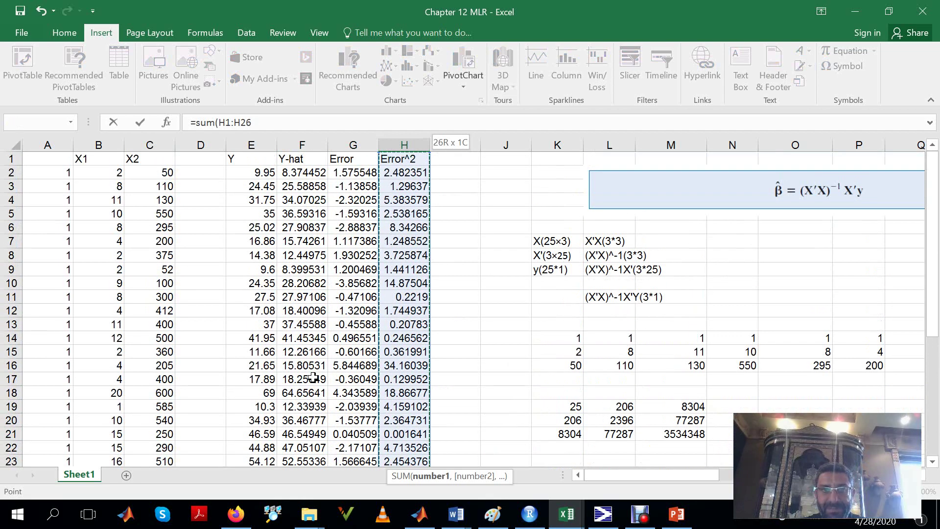
{"action": "key", "text": "Return"}
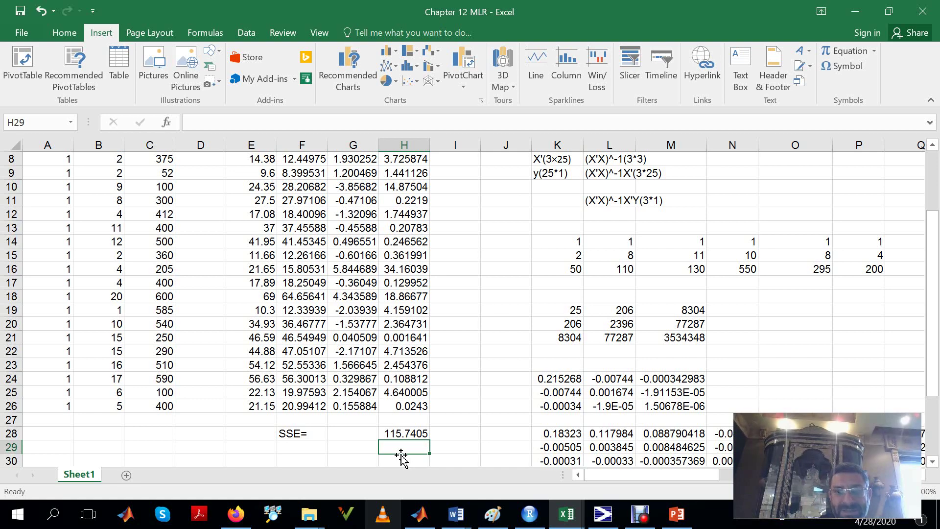
Switch to Minitab and return to the Chapter 12 MLR workbook
{"action": "mouse_move", "coordinate": [600, 511]}
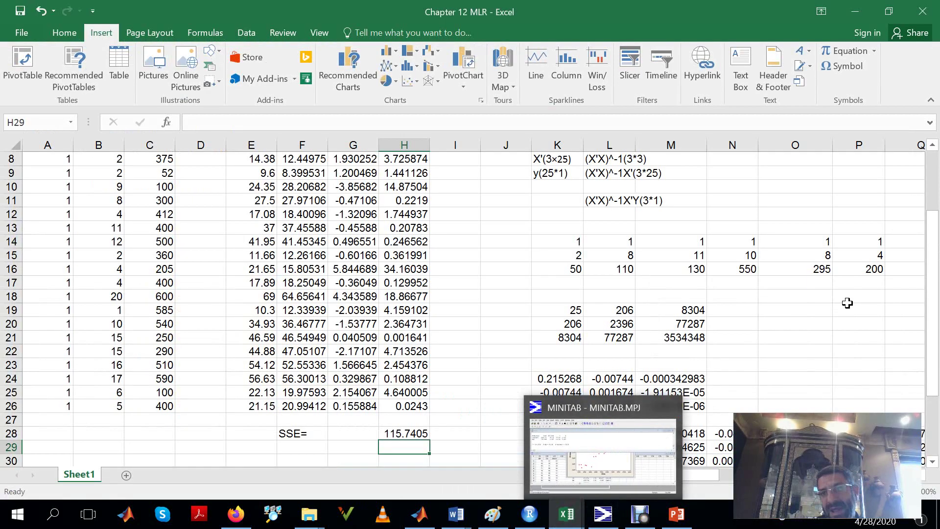
{"action": "left_click", "coordinate": [847, 303]}
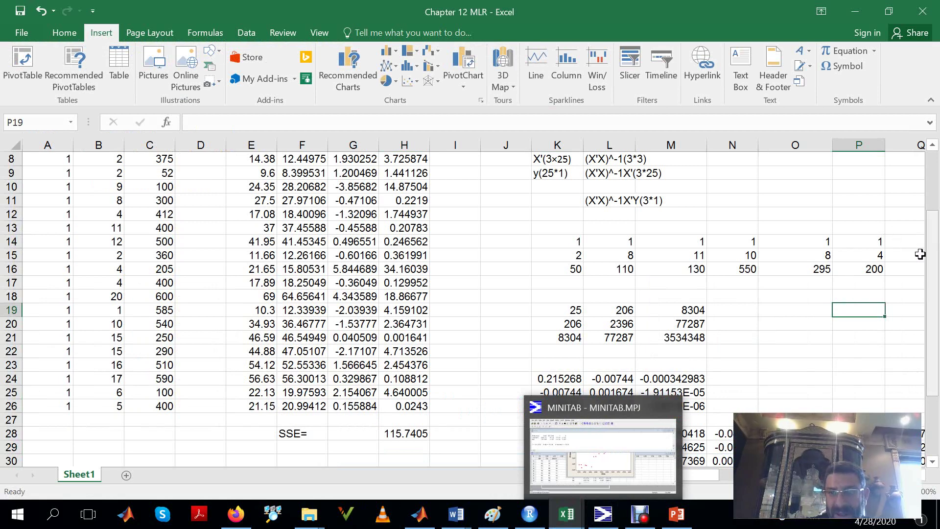
{"action": "left_click", "coordinate": [787, 362]}
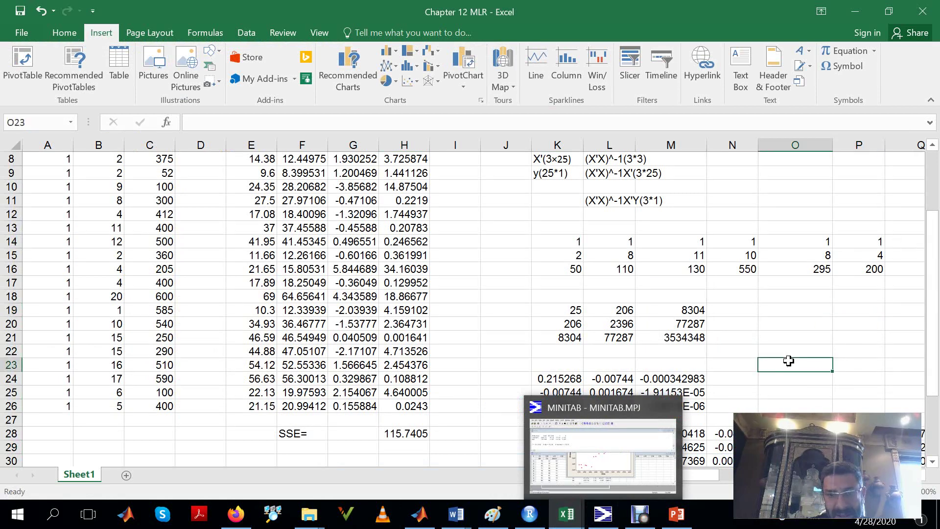
{"action": "left_click", "coordinate": [484, 333]}
{"action": "left_click", "coordinate": [604, 514]}
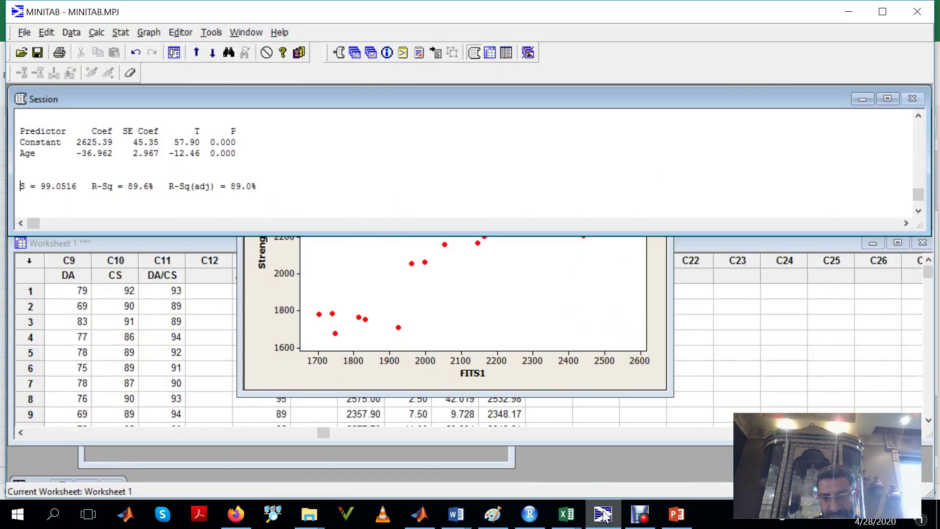
{"action": "mouse_move", "coordinate": [567, 516]}
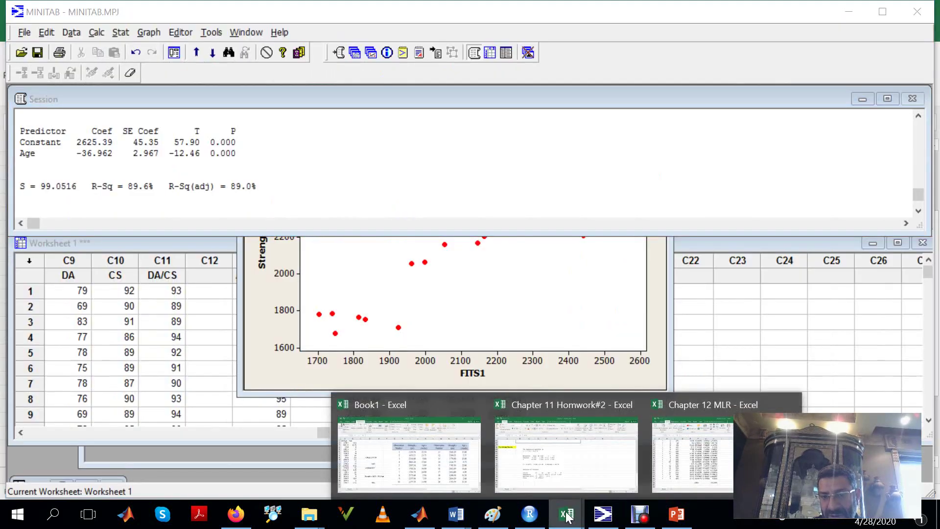
{"action": "left_click", "coordinate": [707, 484]}
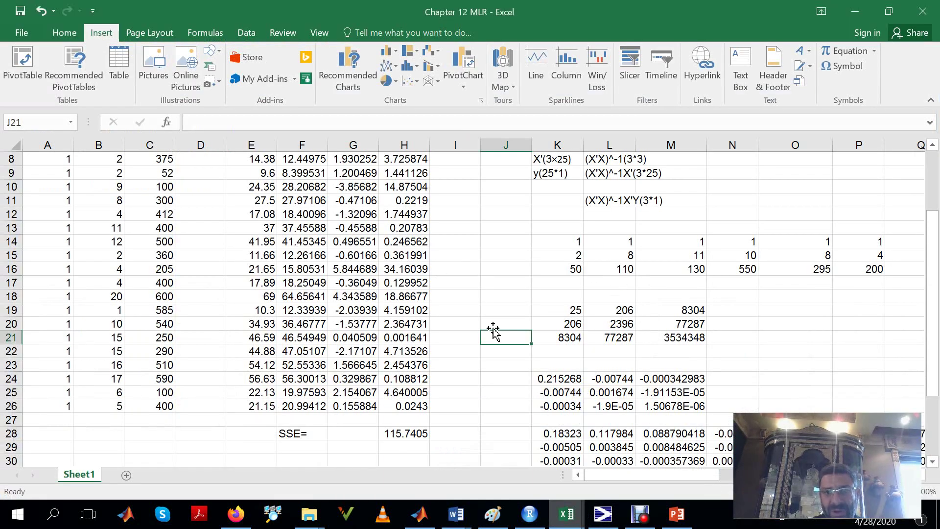
Enter the label X1=8,X2=590 in M33, beside the β coefficients
{"action": "left_click", "coordinate": [933, 146]}
{"action": "left_click", "coordinate": [933, 146]}
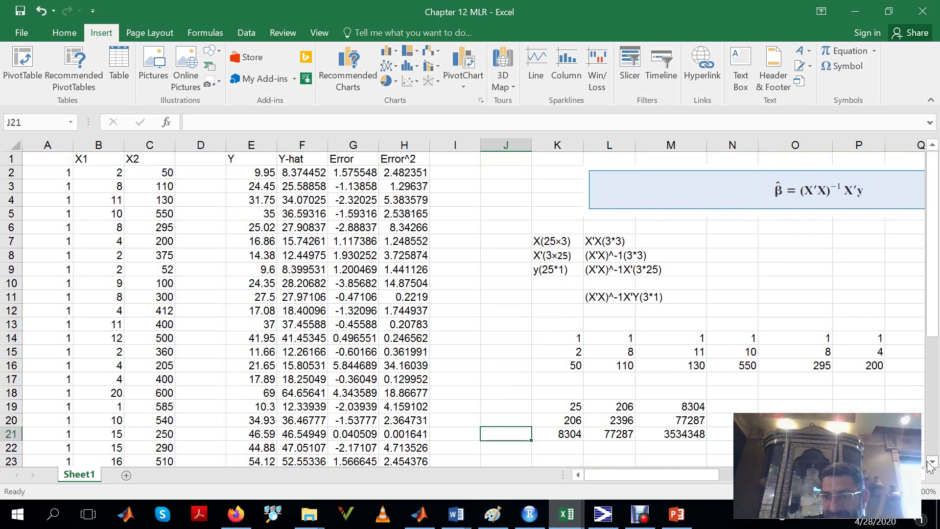
{"action": "left_click_drag", "start_coordinate": [932, 462], "coordinate": [933, 461]}
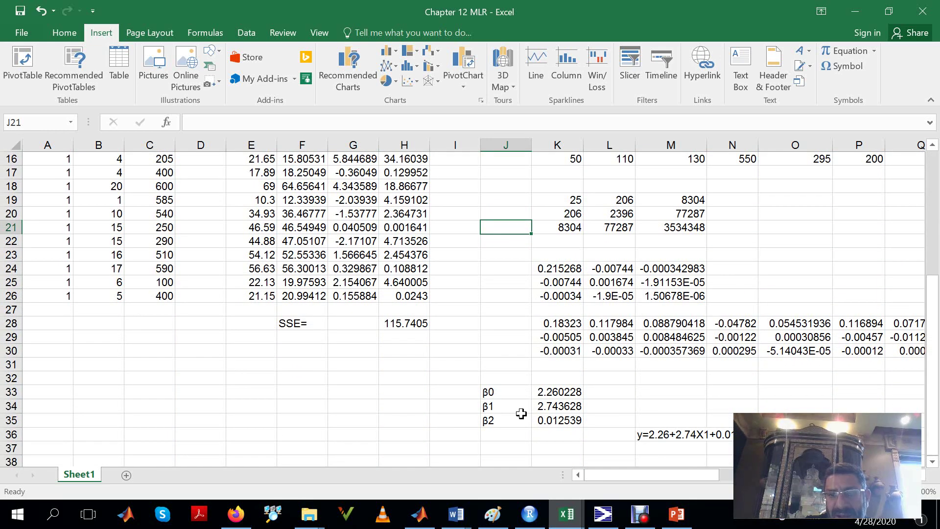
{"action": "left_click", "coordinate": [681, 390]}
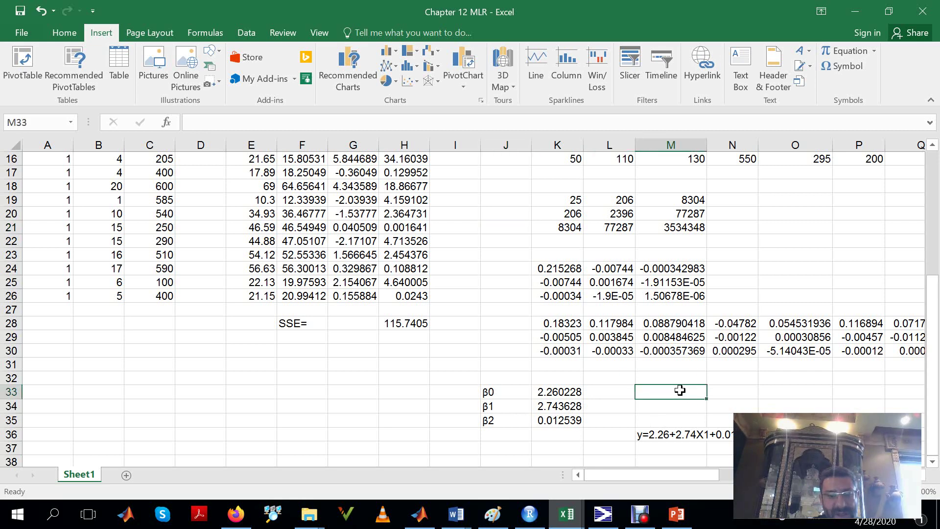
{"action": "type", "text": "X1"}
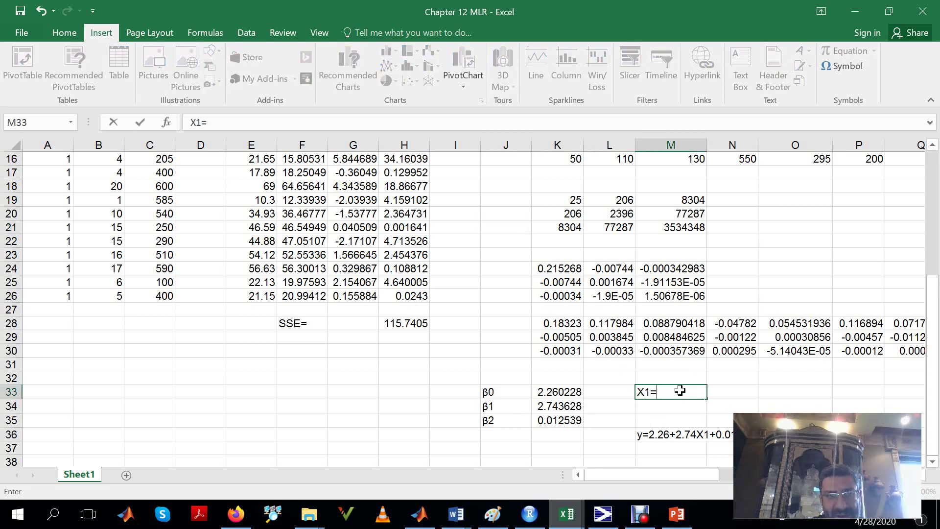
{"action": "type", "text": "=8"}
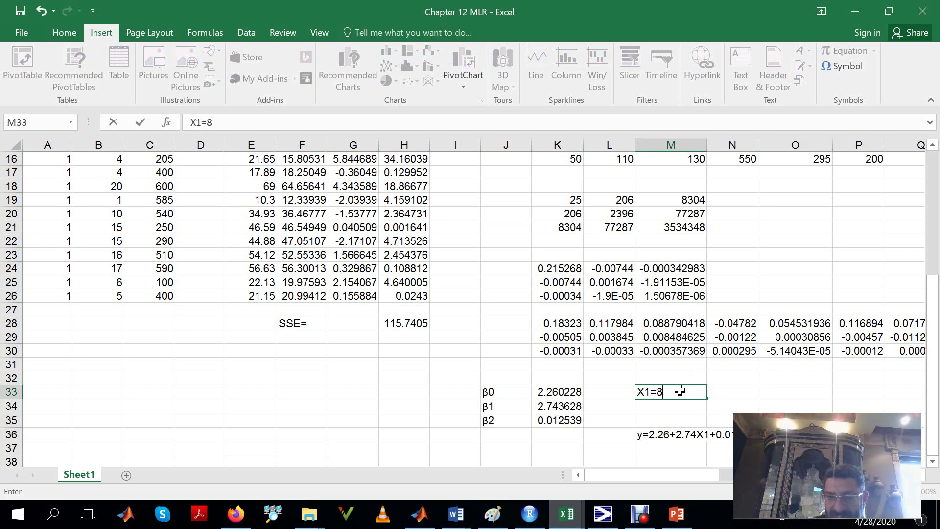
{"action": "type", "text": ",X2="}
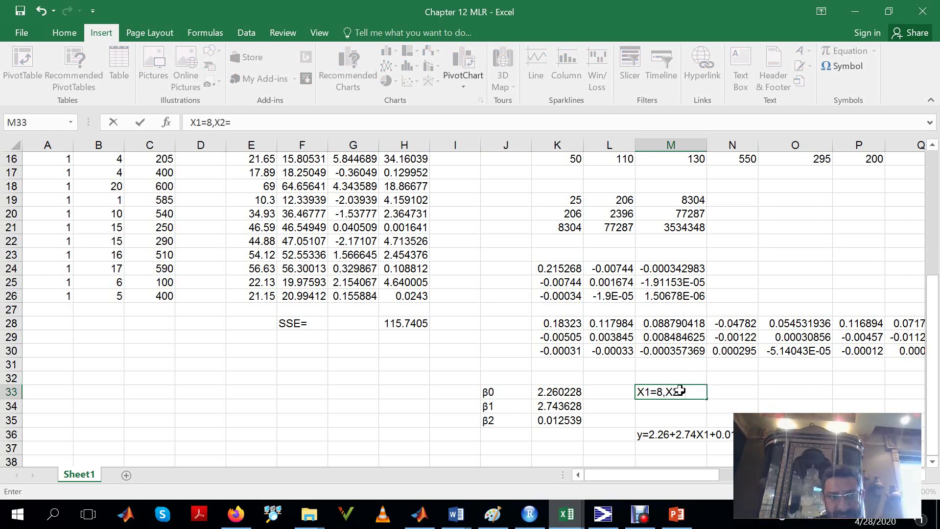
{"action": "type", "text": "59"}
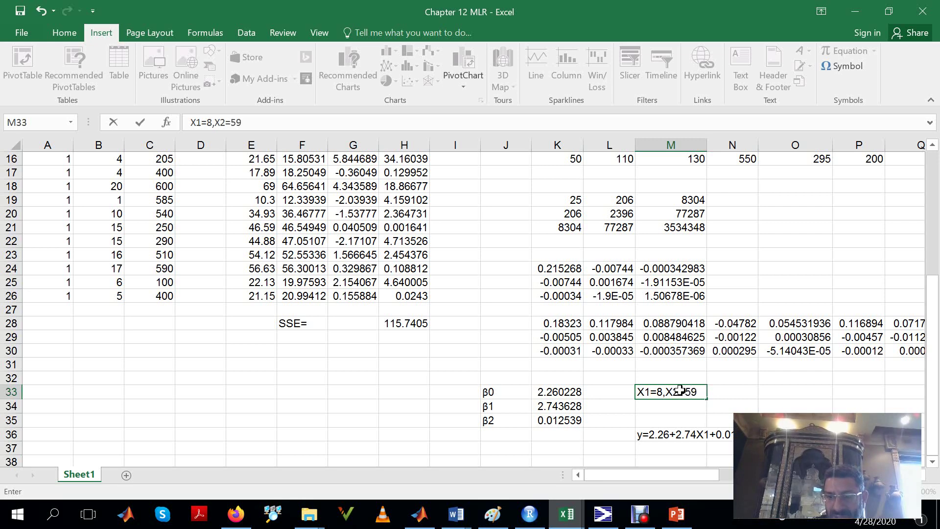
{"action": "type", "text": "0"}
{"action": "key", "text": "Return"}
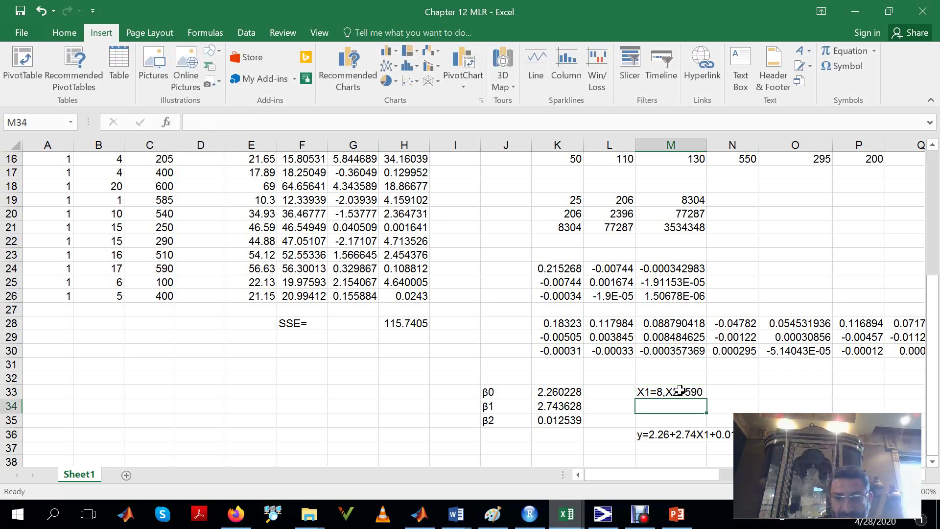
Compute the predicted Y in M34 from the coefficients with the formula =K33+K34*8+K35*590
{"action": "type", "text": "="}
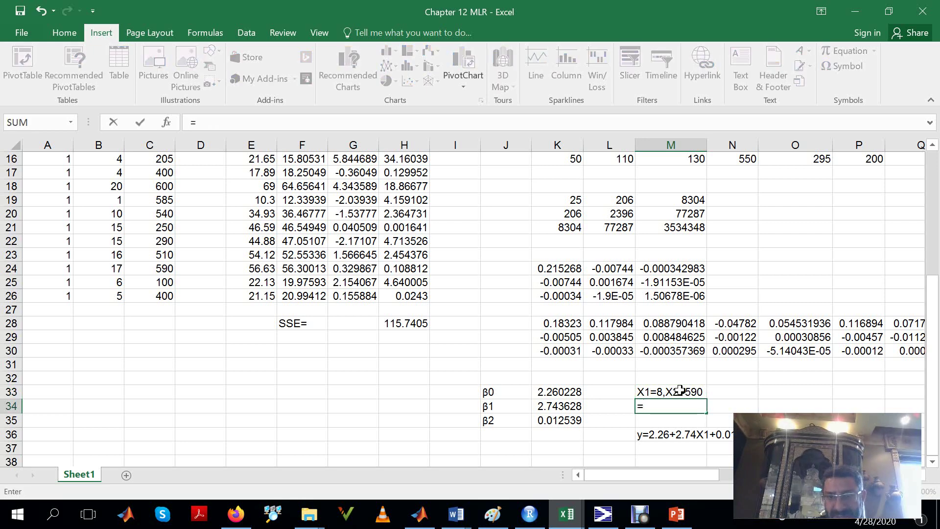
{"action": "left_click", "coordinate": [566, 393]}
{"action": "type", "text": "+"}
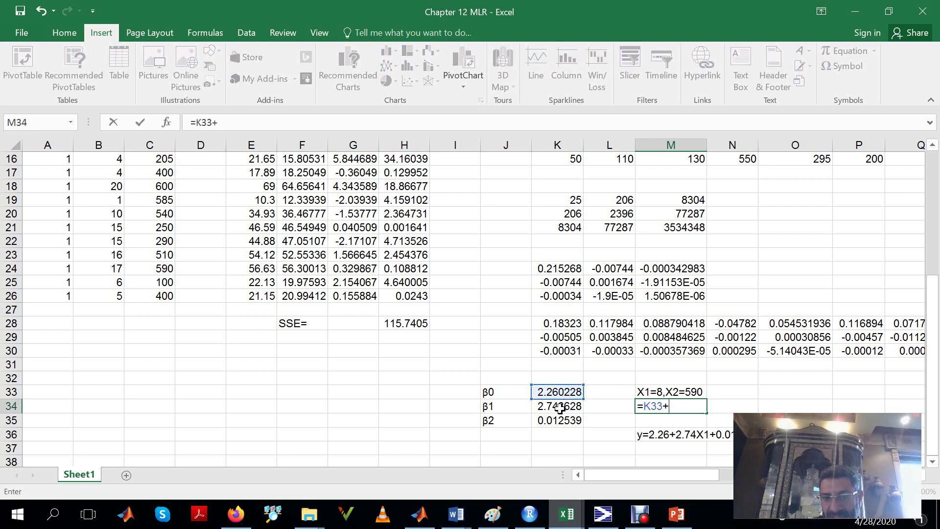
{"action": "left_click", "coordinate": [560, 407]}
{"action": "type", "text": "*"}
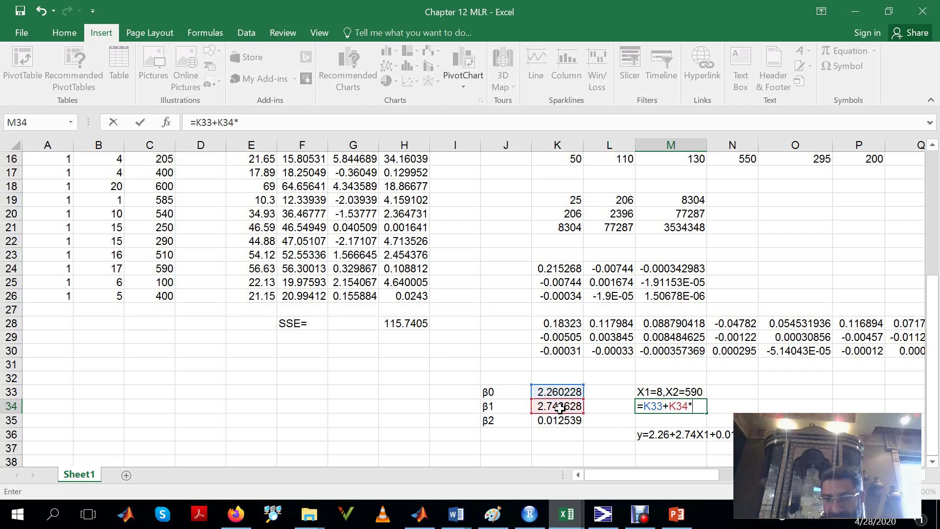
{"action": "type", "text": "8+"}
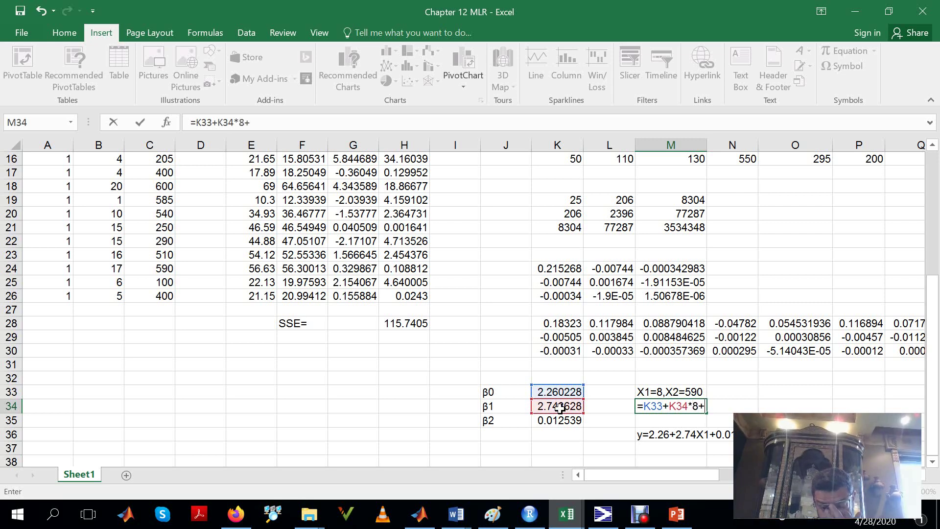
{"action": "left_click", "coordinate": [560, 420]}
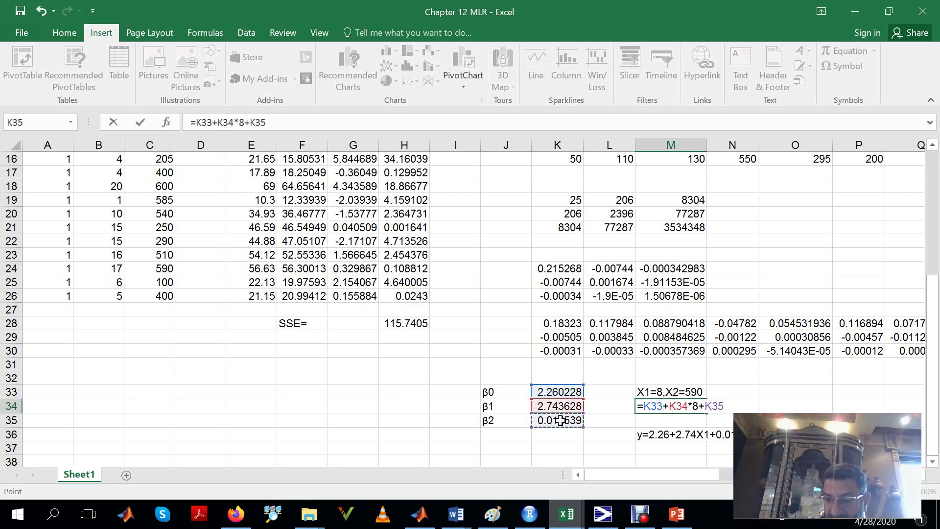
{"action": "type", "text": "*"}
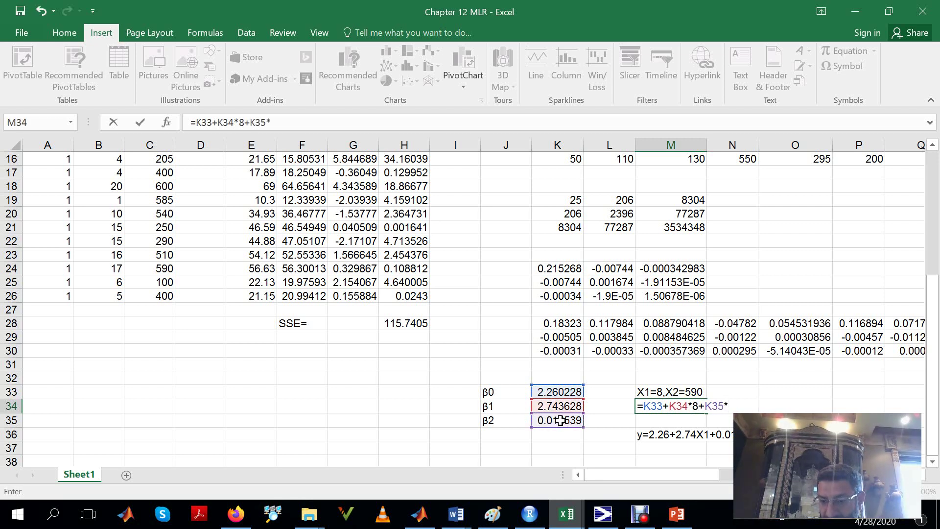
{"action": "type", "text": "590"}
{"action": "key", "text": "Return"}
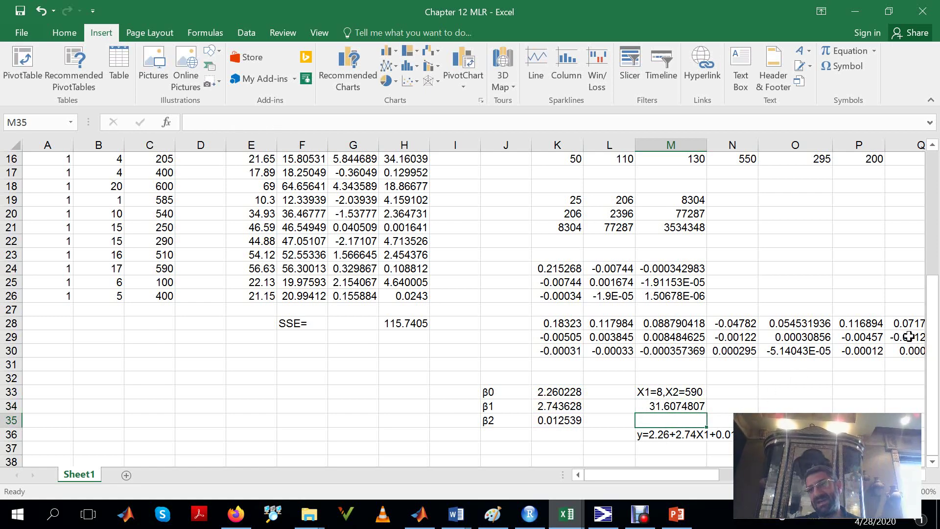
Copy the X1, X2 and Y data with their headers, range B1:E26
{"action": "mouse_move", "coordinate": [936, 358]}
{"action": "left_mouse_down"}
{"action": "mouse_move", "coordinate": [931, 245]}
{"action": "mouse_move", "coordinate": [936, 348]}
{"action": "left_mouse_up"}
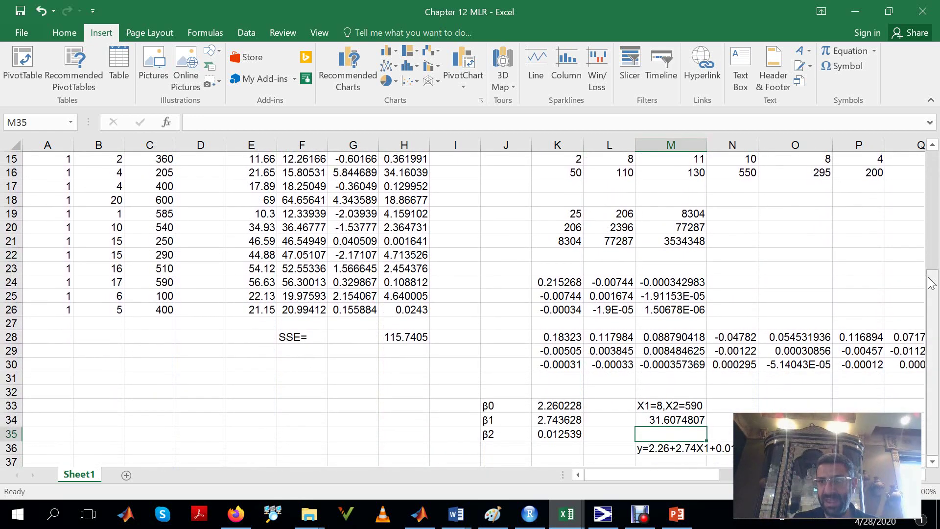
{"action": "left_click_drag", "start_coordinate": [932, 289], "coordinate": [932, 147]}
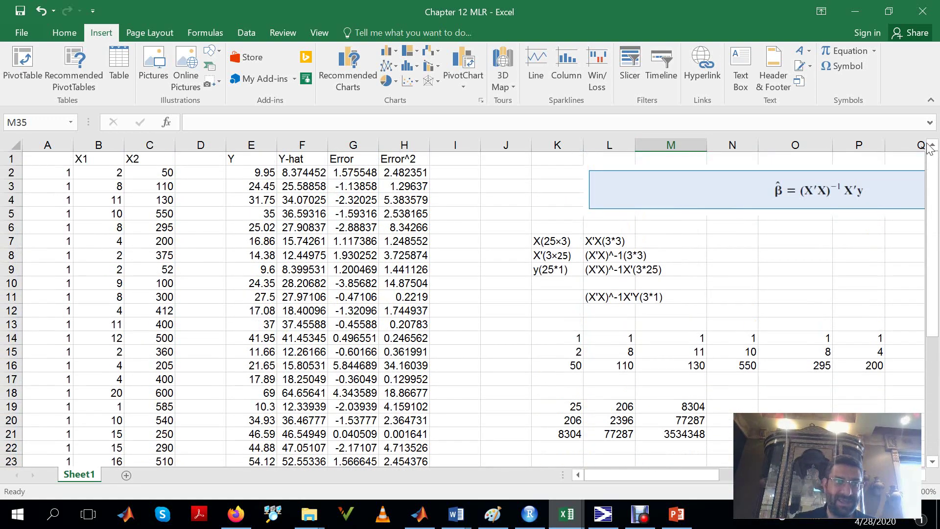
{"action": "left_click", "coordinate": [101, 160]}
{"action": "key", "text": "shift+Right"}
{"action": "key", "text": "shift+Right"}
{"action": "key", "text": "shift+Right"}
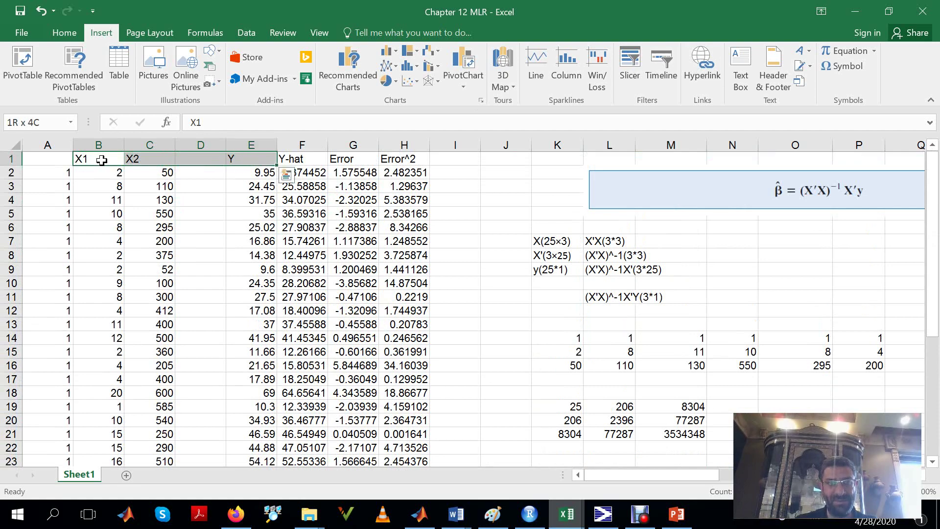
{"action": "key", "text": "shift+Down"}
{"action": "key", "text": "shift+Down"}
{"action": "key", "text": "shift+Down"}
{"action": "key", "text": "shift+Down"}
{"action": "key", "text": "shift+Down"}
{"action": "key", "text": "shift+Down"}
{"action": "key", "text": "shift+Down"}
{"action": "key", "text": "shift+Down"}
{"action": "key", "text": "shift+Down"}
{"action": "key", "text": "shift+Down"}
{"action": "key", "text": "shift+Down"}
{"action": "key", "text": "shift+Down"}
{"action": "key", "text": "shift+Down"}
{"action": "key", "text": "shift+Down"}
{"action": "key", "text": "shift+Down"}
{"action": "key", "text": "shift+Down"}
{"action": "key", "text": "shift+Down"}
{"action": "key", "text": "shift+Down"}
{"action": "key", "text": "shift+Down"}
{"action": "key", "text": "shift+Down"}
{"action": "key", "text": "shift+Down"}
{"action": "key", "text": "shift+Down"}
{"action": "key", "text": "shift+Down"}
{"action": "key", "text": "shift+Down"}
{"action": "key", "text": "shift+Down"}
{"action": "key", "text": "shift+Down"}
{"action": "key", "text": "shift+Down"}
{"action": "key", "text": "shift+Down"}
{"action": "key", "text": "shift+Down"}
{"action": "key", "text": "shift+Down"}
{"action": "key", "text": "shift+Down"}
{"action": "key", "text": "shift+Down"}
{"action": "key", "text": "shift+Down"}
{"action": "key", "text": "shift+Up"}
{"action": "key", "text": "shift+Up"}
{"action": "key", "text": "shift+Up"}
{"action": "key", "text": "shift+Up"}
{"action": "key", "text": "shift+Up"}
{"action": "key", "text": "shift+Up"}
{"action": "key", "text": "shift+Up"}
{"action": "key", "text": "shift+Up"}
{"action": "key", "text": "shift+Up"}
{"action": "key", "text": "shift+Up"}
{"action": "key", "text": "shift+Up"}
{"action": "key", "text": "shift+Up"}
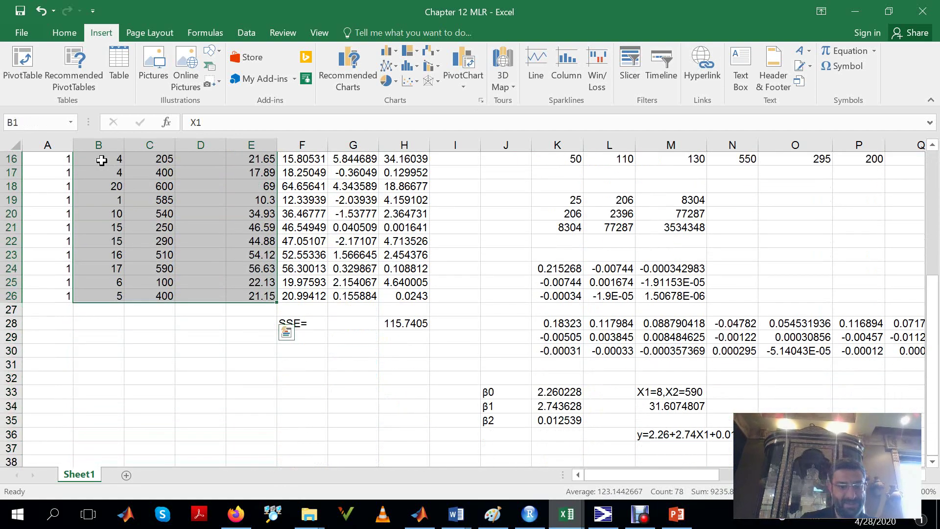
{"action": "key", "text": "ctrl+c"}
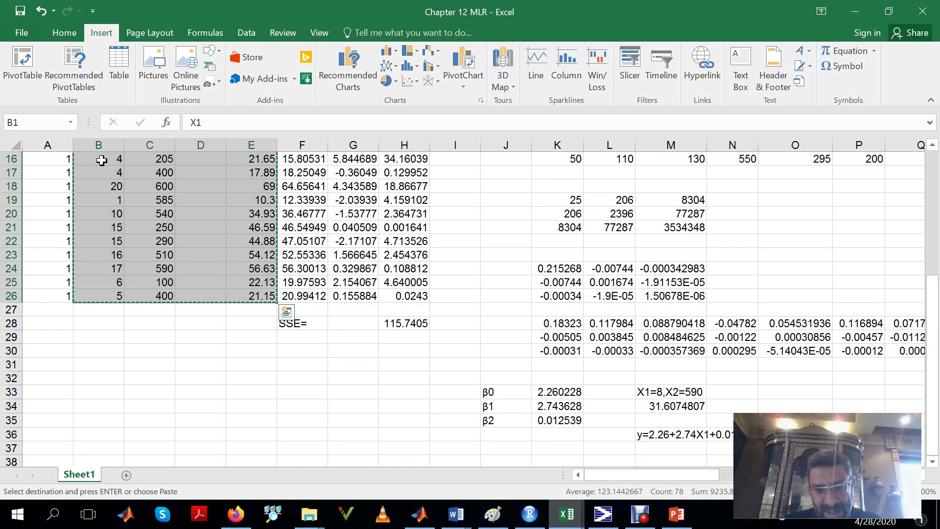
Switch to Minitab and close the Scatterplot of Strength vs FITS1 without saving it
{"action": "left_click", "coordinate": [604, 514]}
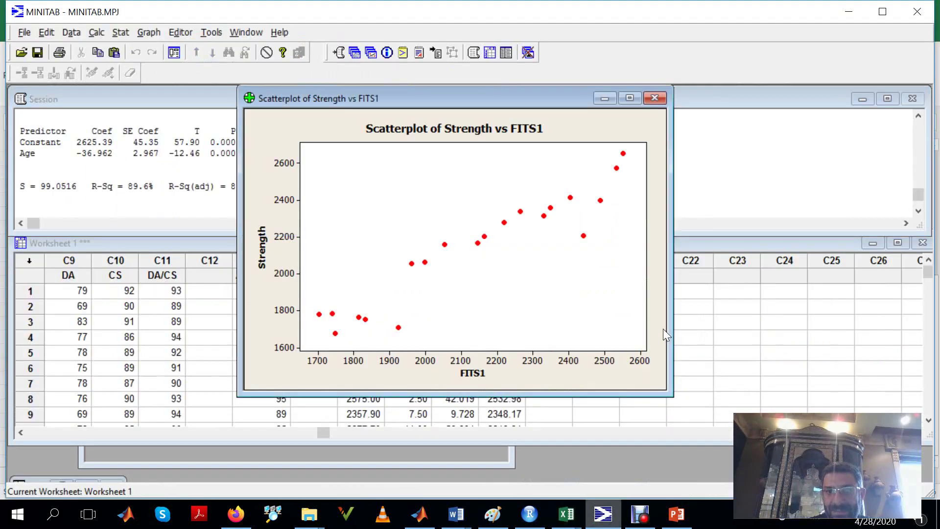
{"action": "left_click", "coordinate": [655, 98]}
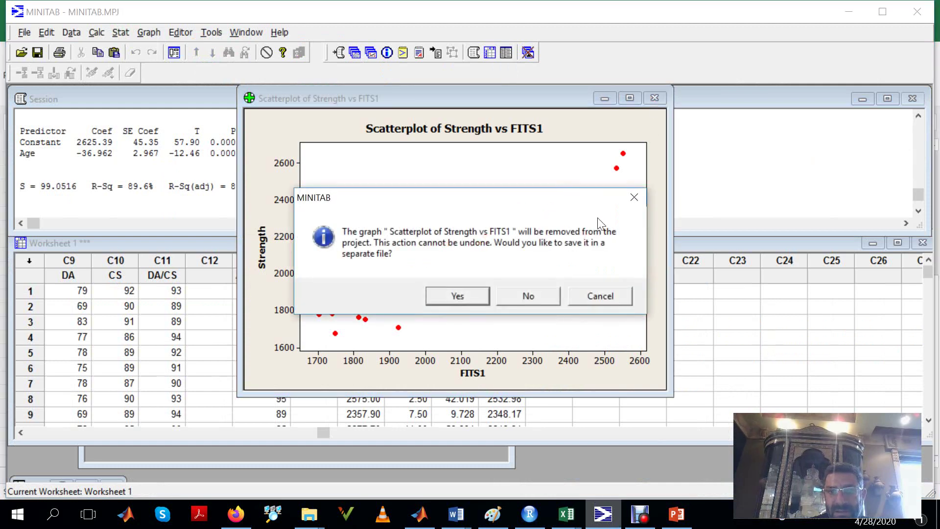
{"action": "left_click", "coordinate": [540, 296]}
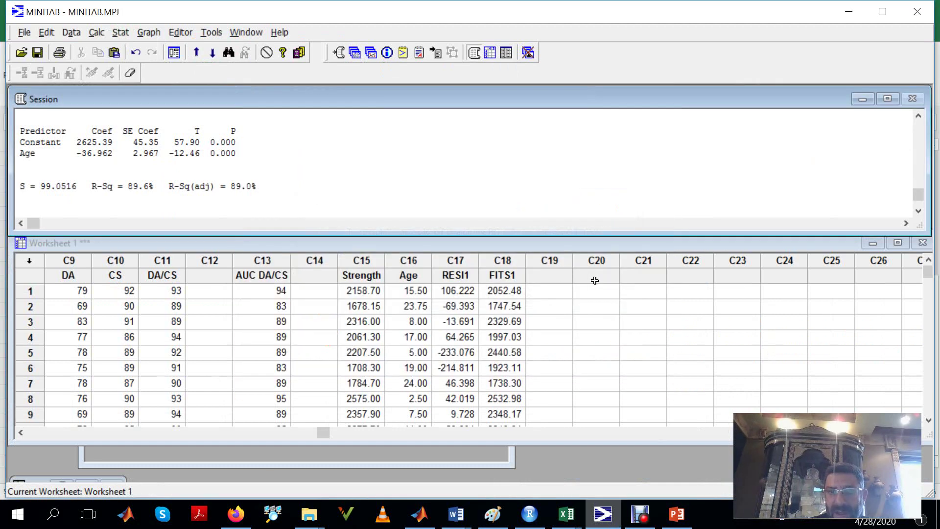
Paste the copied data with its headers into Worksheet 1, starting at the name cell of column C21
{"action": "left_click", "coordinate": [638, 277]}
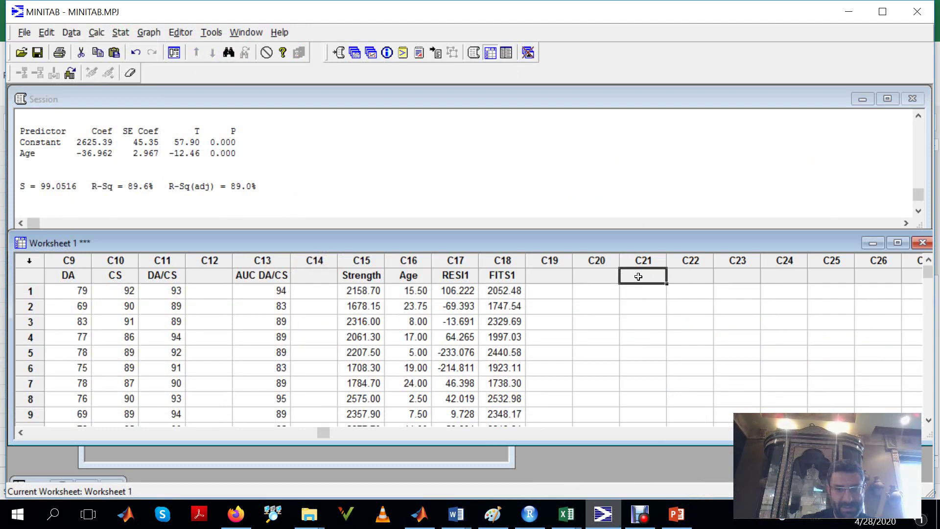
{"action": "key", "text": "ctrl+v"}
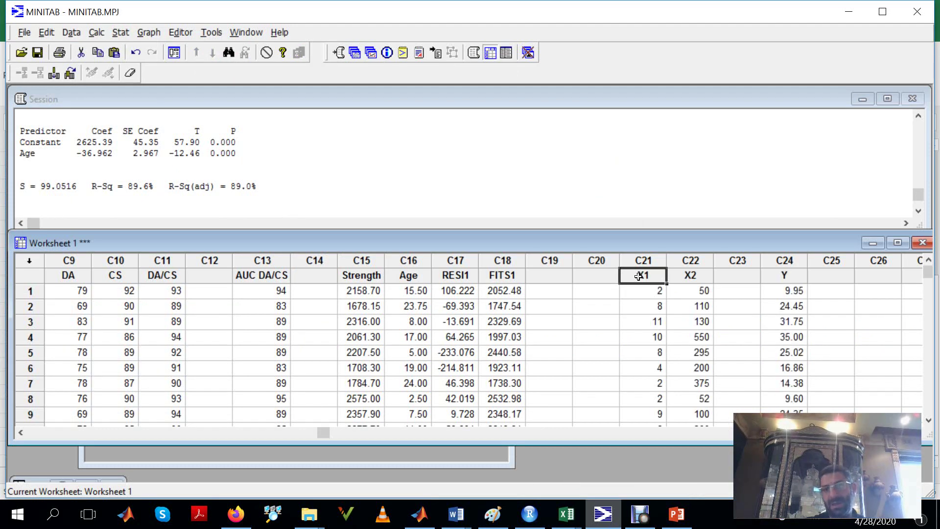
{"action": "left_click", "coordinate": [929, 420]}
{"action": "left_click", "coordinate": [929, 421]}
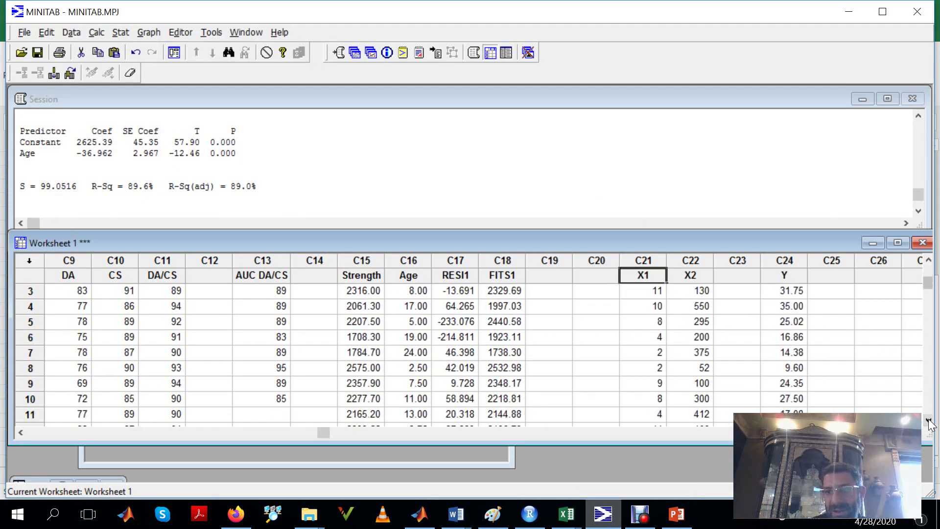
{"action": "left_click", "coordinate": [929, 260]}
{"action": "left_click", "coordinate": [929, 260]}
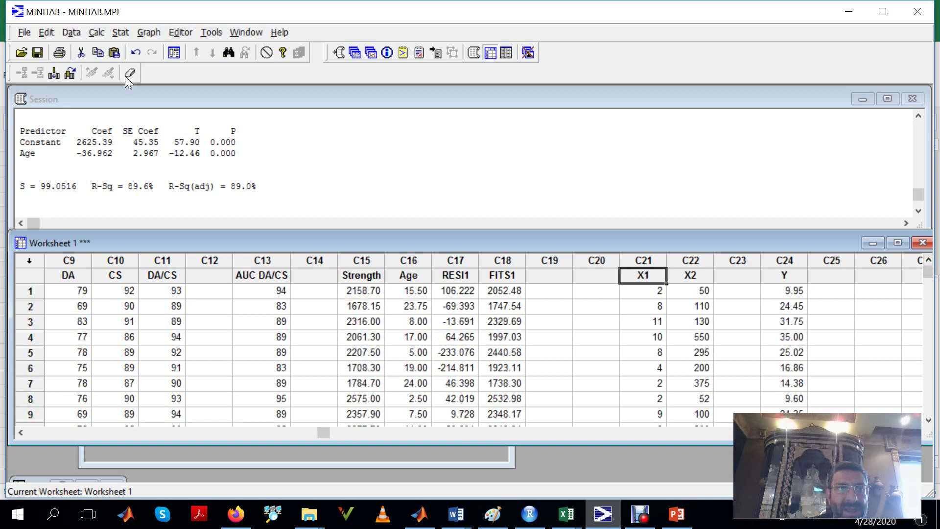
Set up a regression with Y as the response and X1 and X2 as predictors, keeping Fit intercept enabled in its options
{"action": "left_click", "coordinate": [120, 32]}
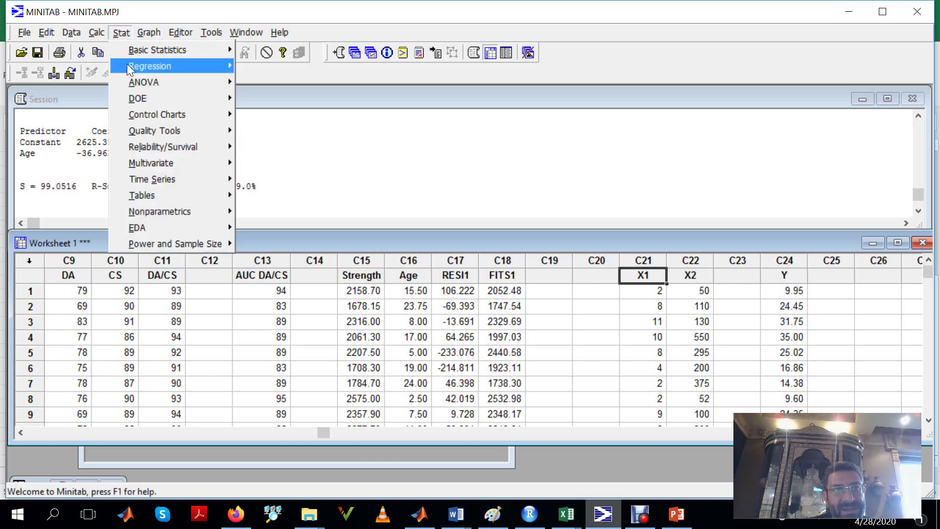
{"action": "mouse_move", "coordinate": [129, 66]}
{"action": "left_click", "coordinate": [275, 71]}
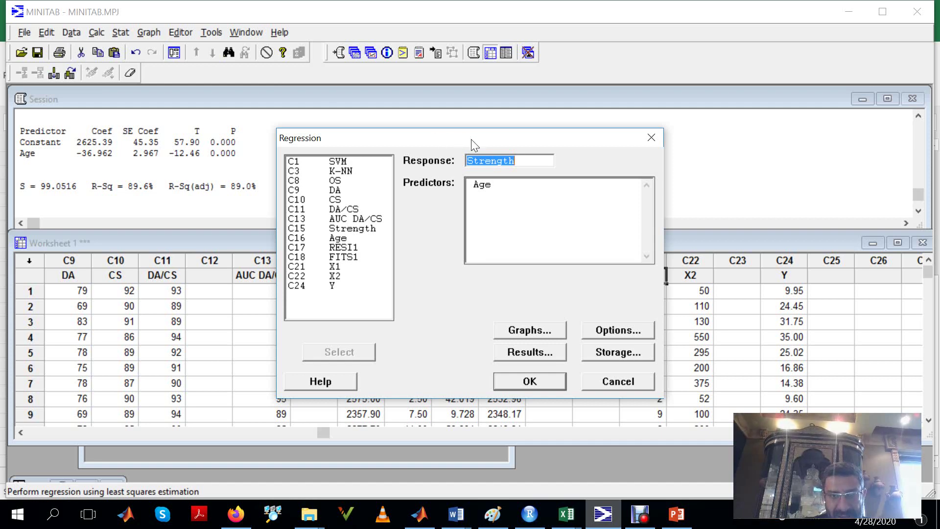
{"action": "left_click_drag", "start_coordinate": [471, 139], "coordinate": [287, 102]}
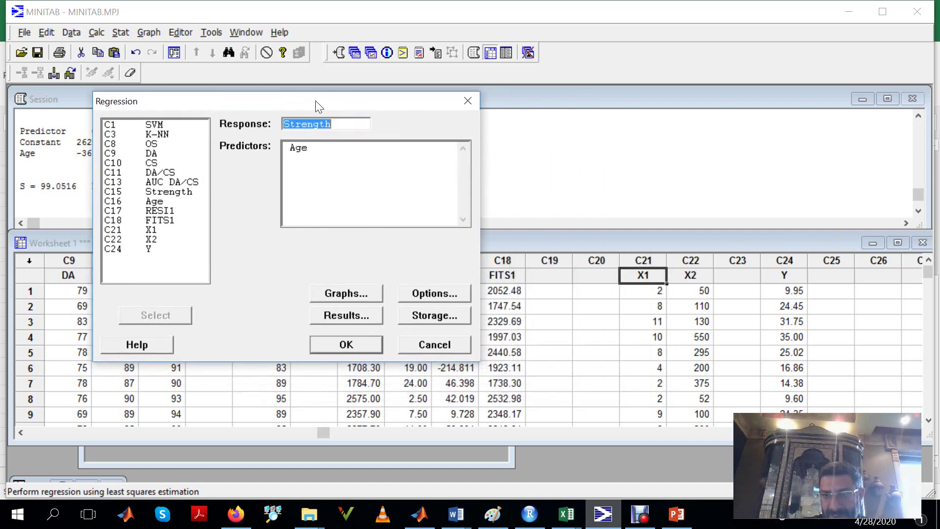
{"action": "double_click", "coordinate": [157, 250]}
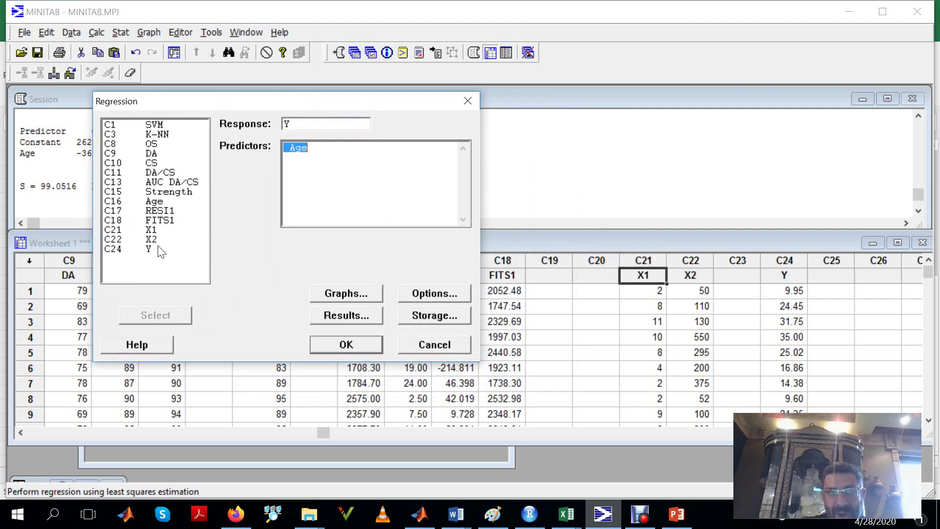
{"action": "double_click", "coordinate": [161, 229]}
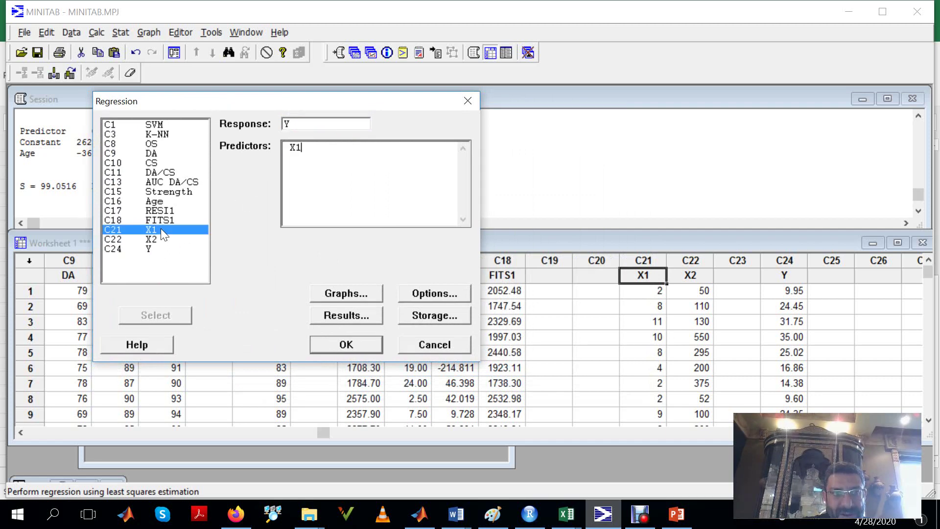
{"action": "double_click", "coordinate": [160, 239]}
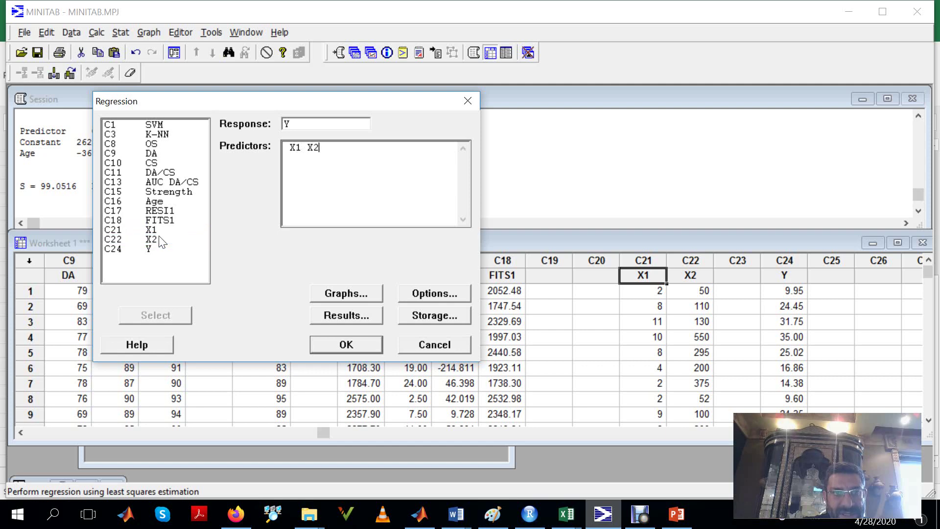
{"action": "left_click", "coordinate": [422, 294]}
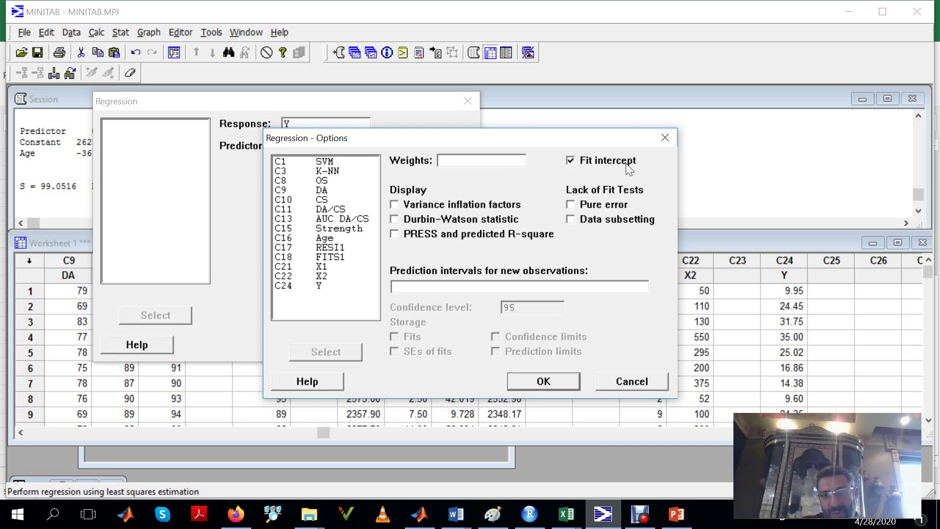
{"action": "left_click", "coordinate": [543, 382]}
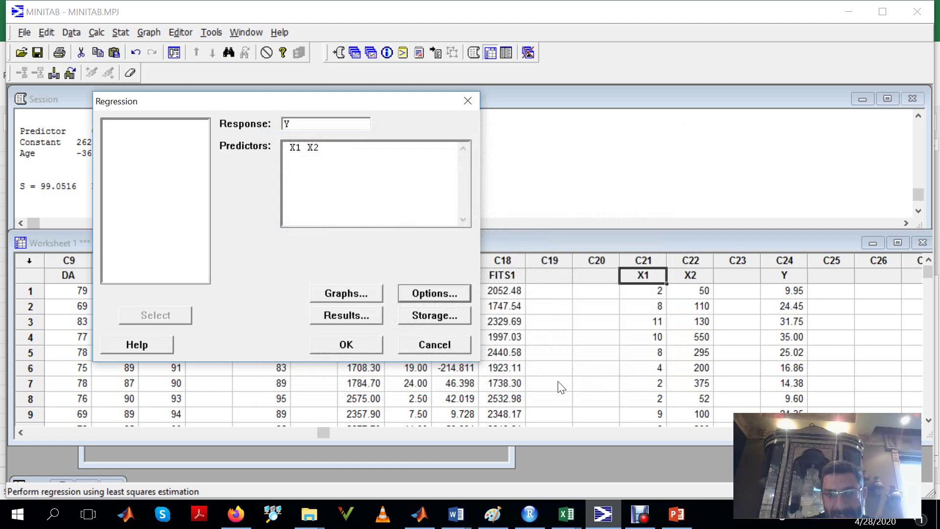
Keep Residuals and Fits selected for storage and run the regression of Y on X1 and X2
{"action": "left_click", "coordinate": [363, 314]}
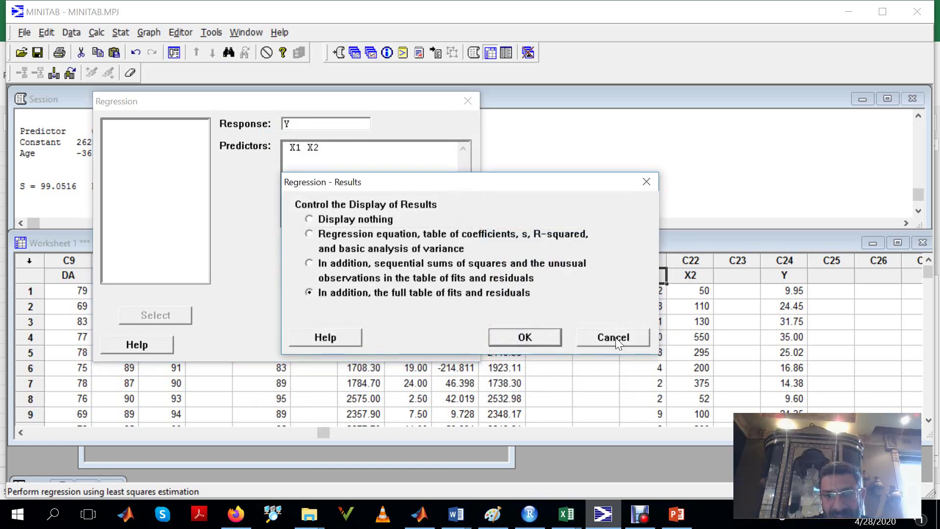
{"action": "left_click", "coordinate": [614, 338]}
{"action": "left_click", "coordinate": [447, 316]}
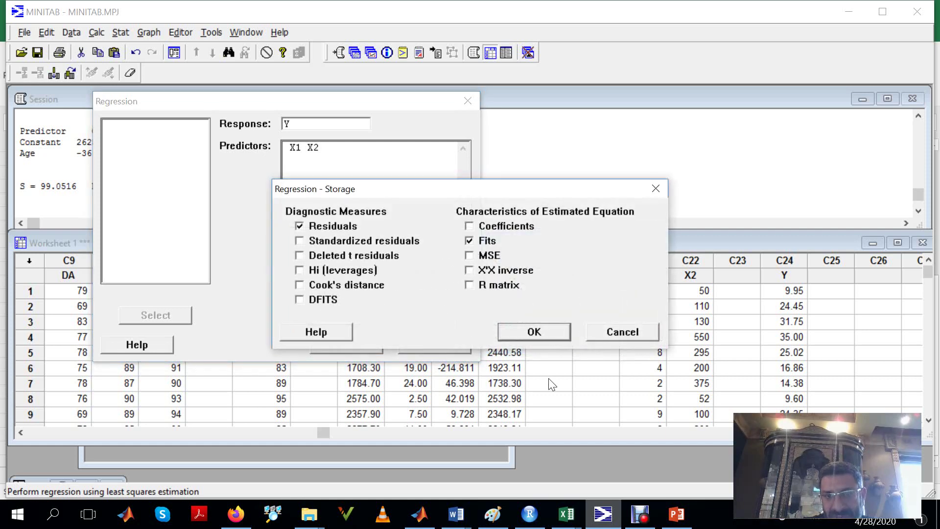
{"action": "left_click", "coordinate": [548, 335]}
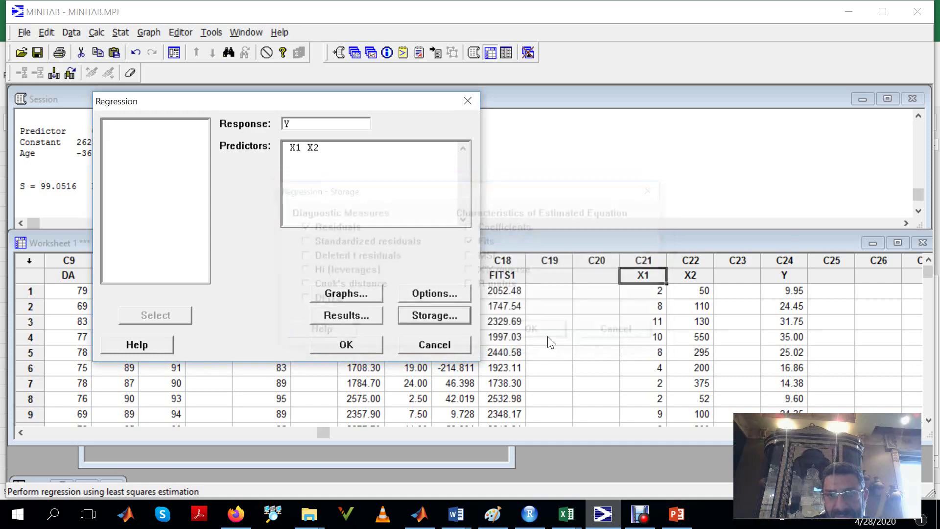
{"action": "left_click", "coordinate": [449, 292]}
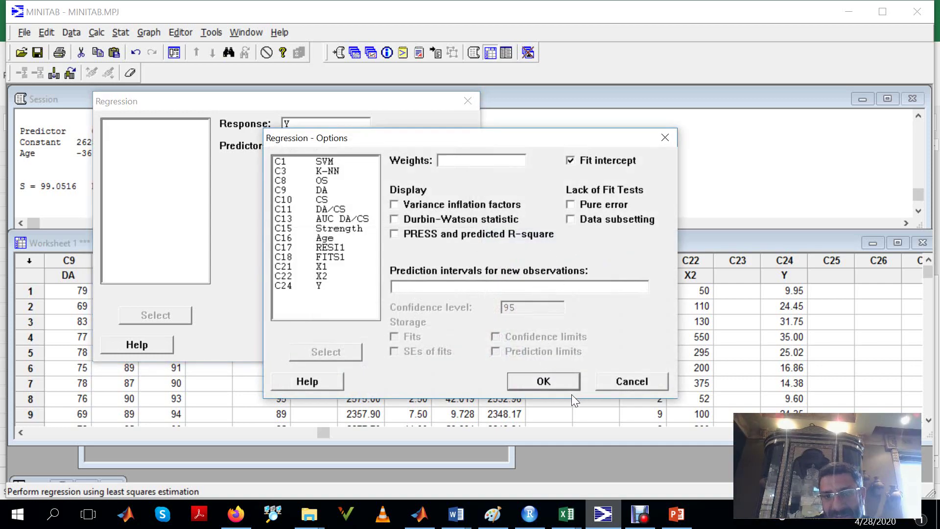
{"action": "left_click", "coordinate": [622, 384]}
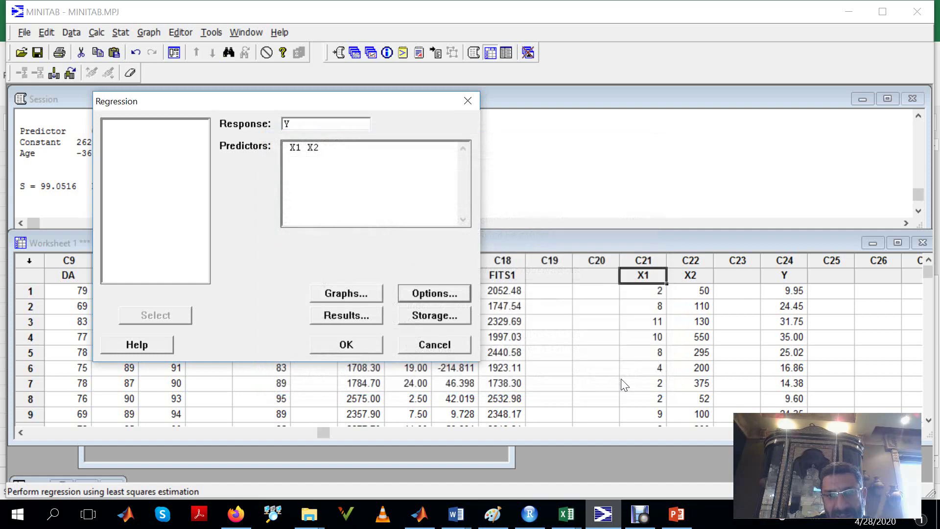
{"action": "left_click", "coordinate": [452, 314]}
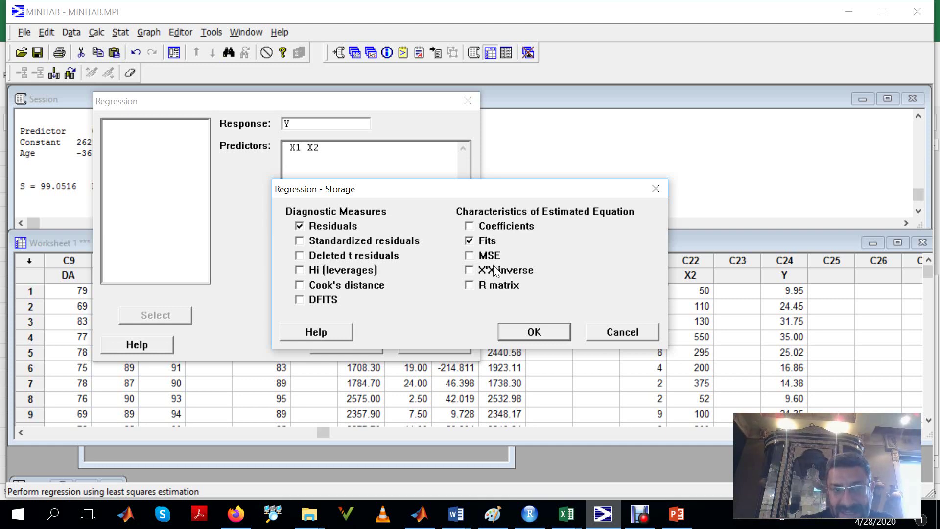
{"action": "left_click", "coordinate": [531, 332]}
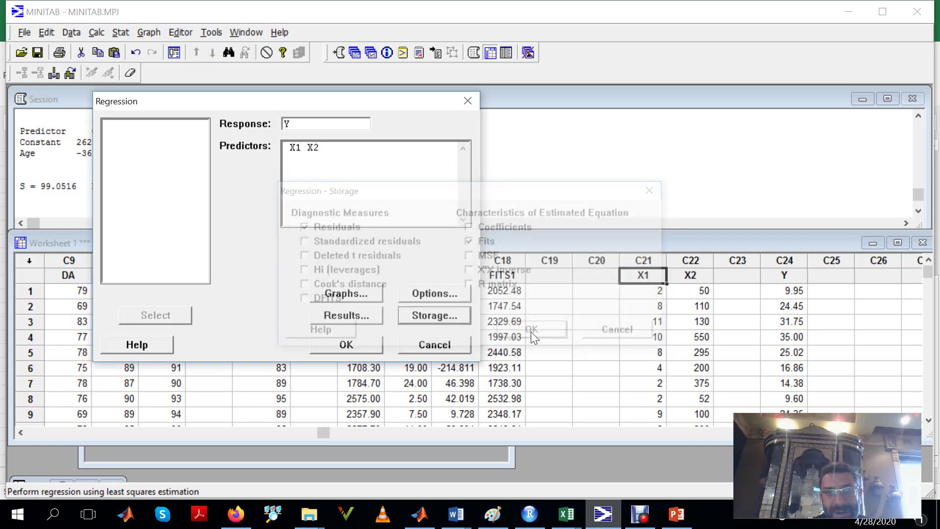
{"action": "left_click", "coordinate": [348, 345]}
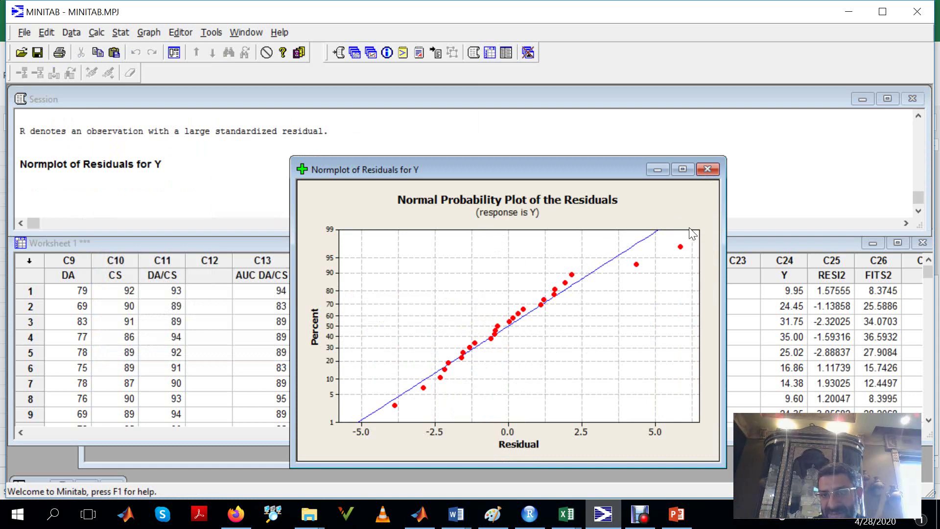
Close the Normplot of Residuals for Y graph without saving it to a separate file
{"action": "left_click", "coordinate": [706, 170]}
{"action": "left_click", "coordinate": [523, 295]}
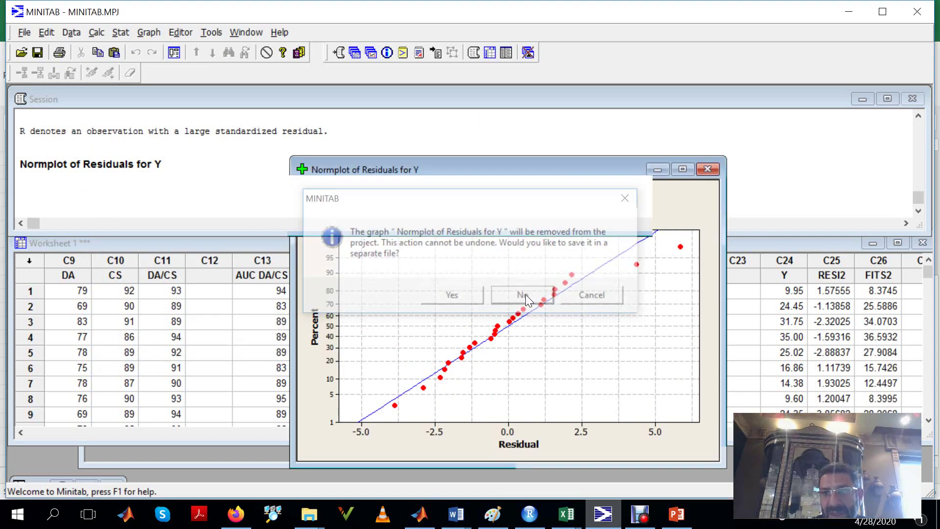
{"action": "left_click", "coordinate": [931, 264]}
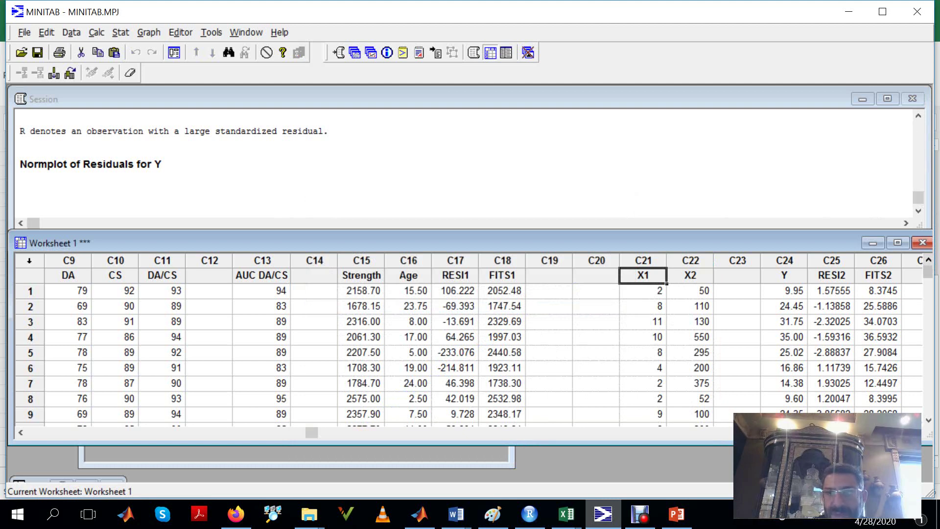
Add the hypotheses "Ho:B0=0, H1: B0 not= 0" after the Constant row's P value in the session output
{"action": "left_click", "coordinate": [918, 116]}
{"action": "left_click_drag", "start_coordinate": [918, 116], "coordinate": [919, 116]}
{"action": "left_click", "coordinate": [919, 117]}
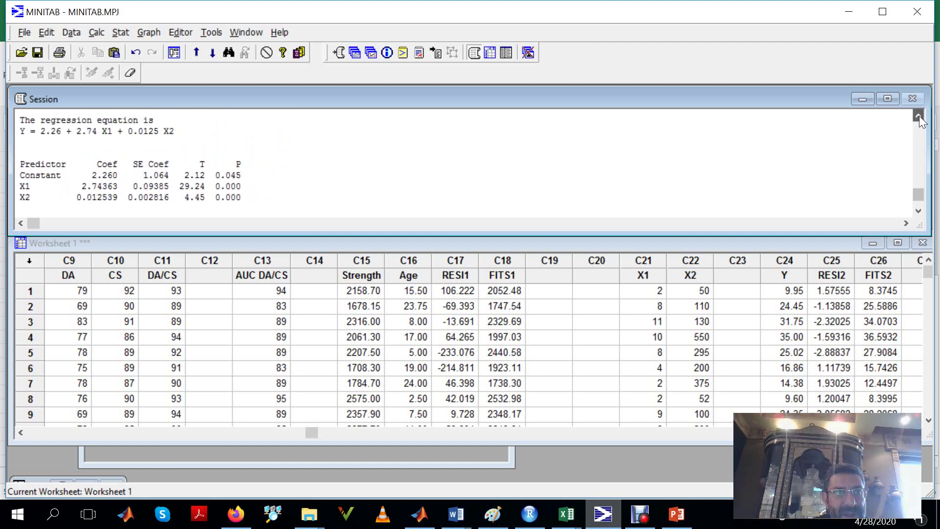
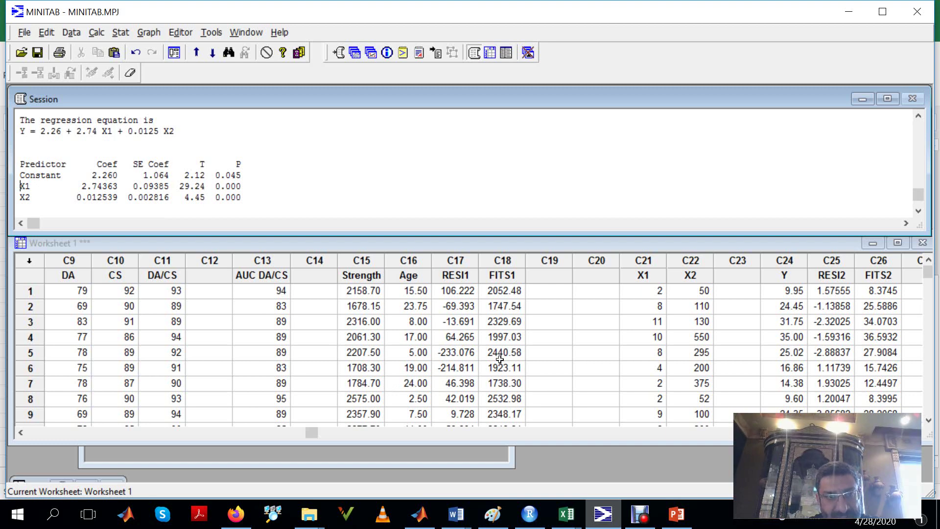
{"action": "left_click", "coordinate": [241, 174]}
{"action": "type", "text": "H"}
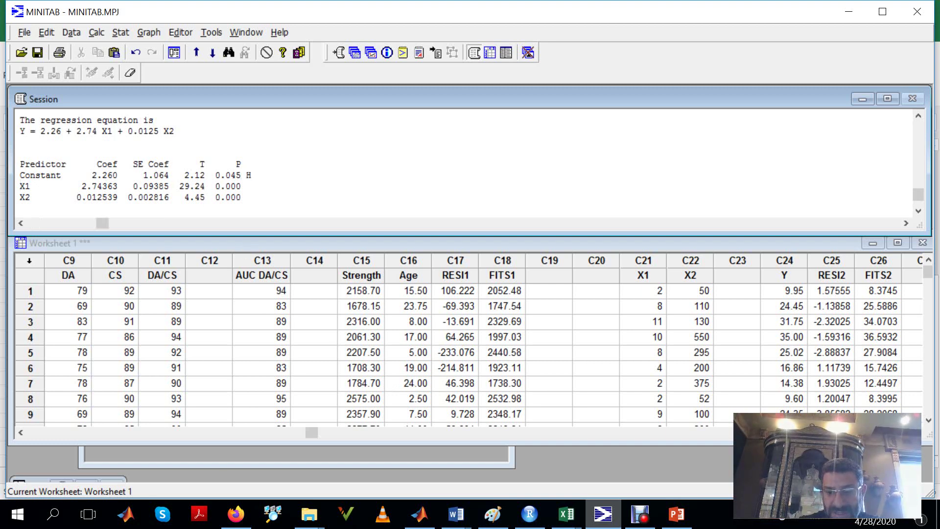
{"action": "type", "text": "o:"}
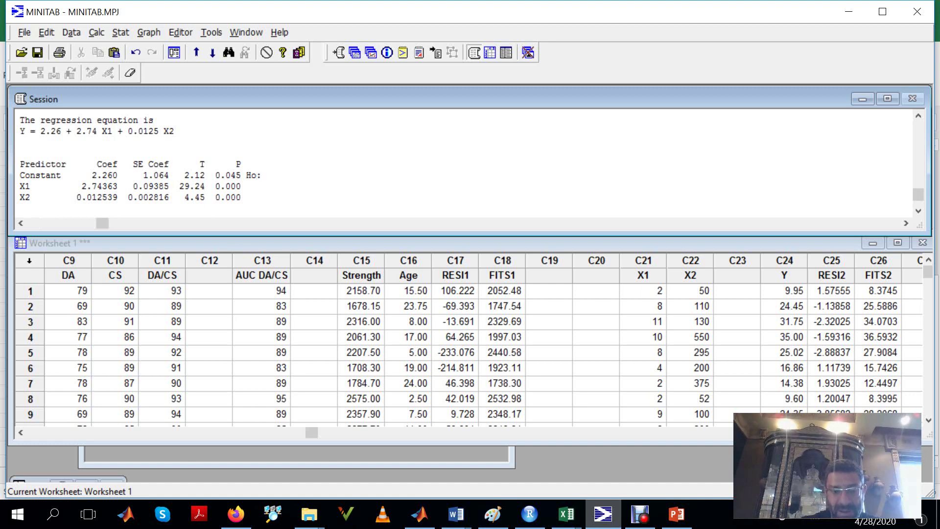
{"action": "type", "text": "B0"}
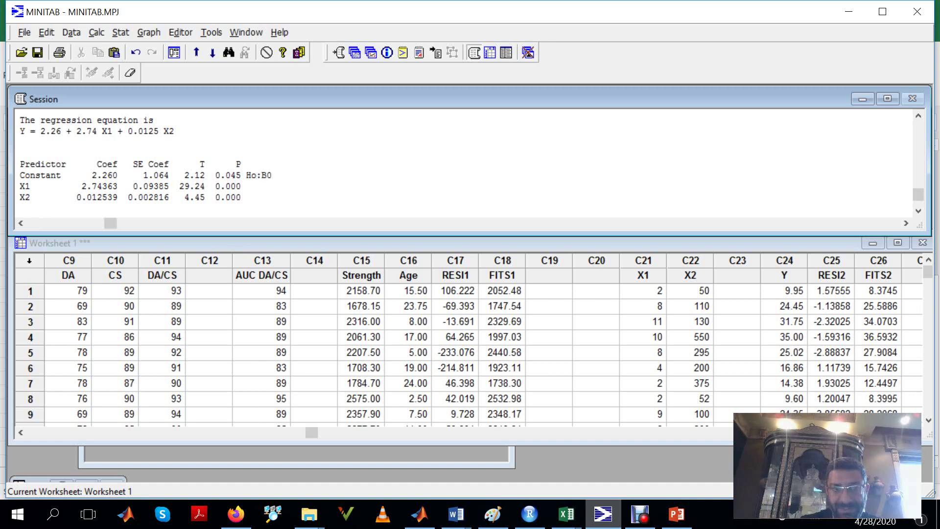
{"action": "type", "text": "=0"}
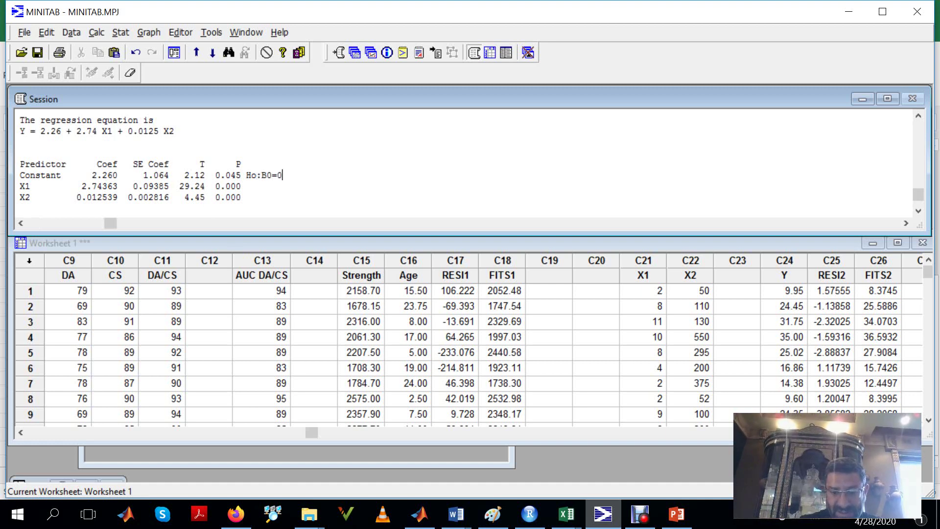
{"action": "type", "text": ", H1"}
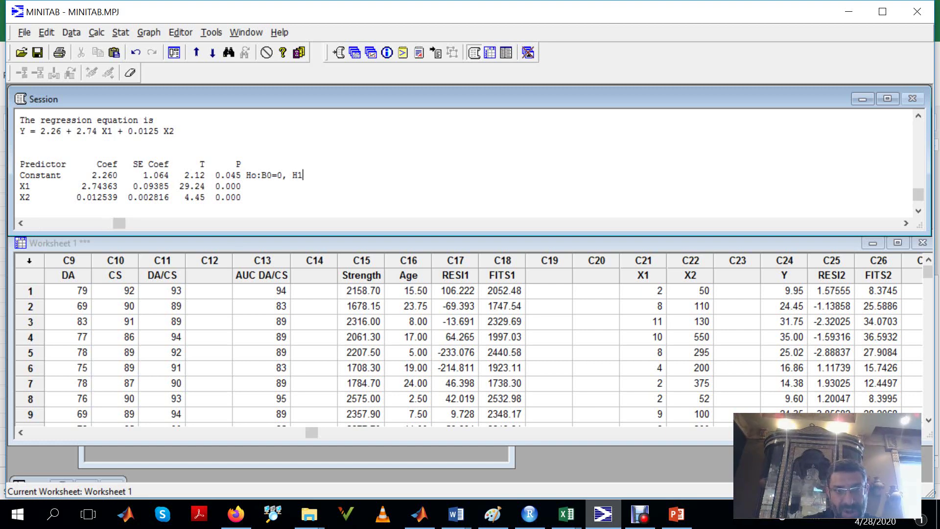
{"action": "type", "text": ": B0"}
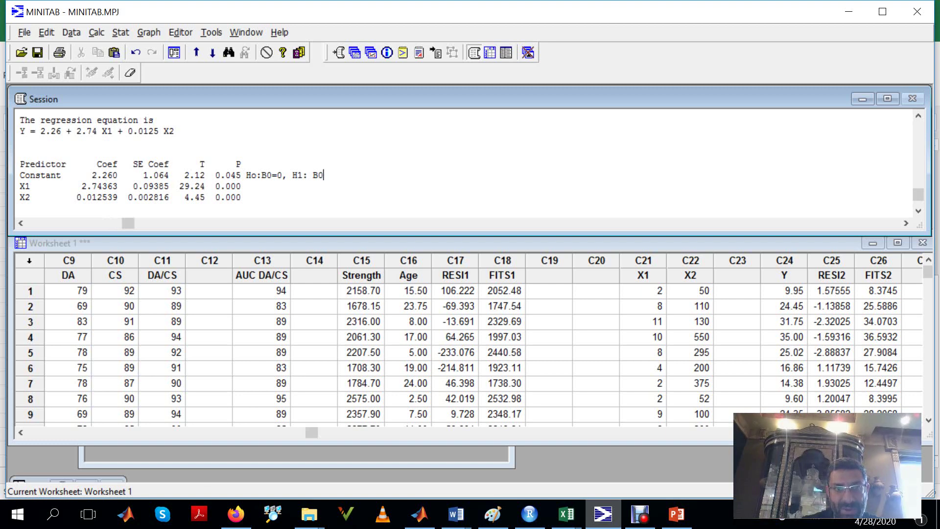
{"action": "type", "text": "not"}
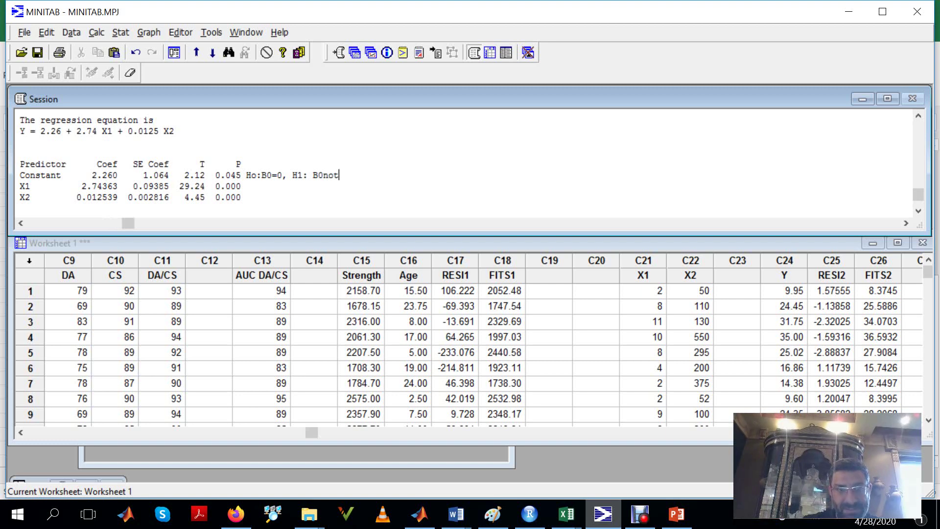
{"action": "key", "text": "BackSpace"}
{"action": "key", "text": "BackSpace"}
{"action": "key", "text": "BackSpace"}
{"action": "type", "text": "n"}
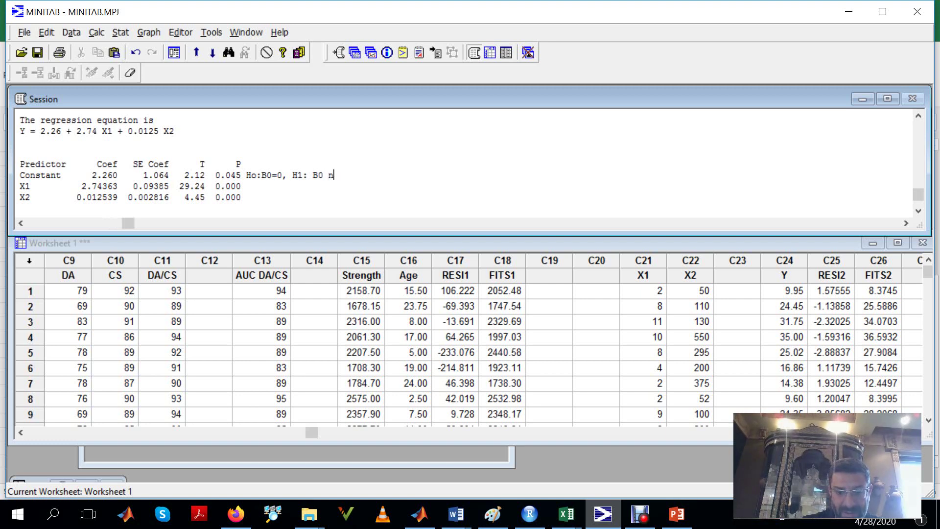
{"action": "type", "text": "ot="}
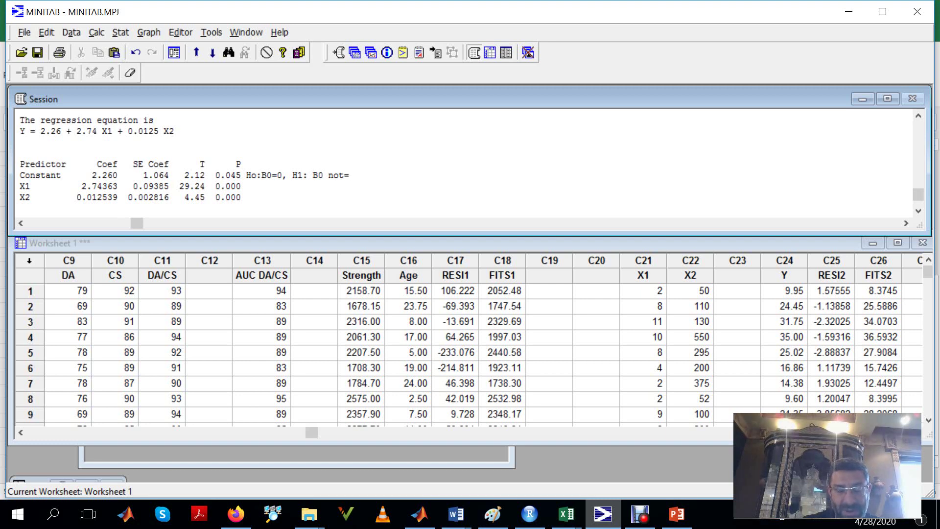
{"action": "type", "text": " 0"}
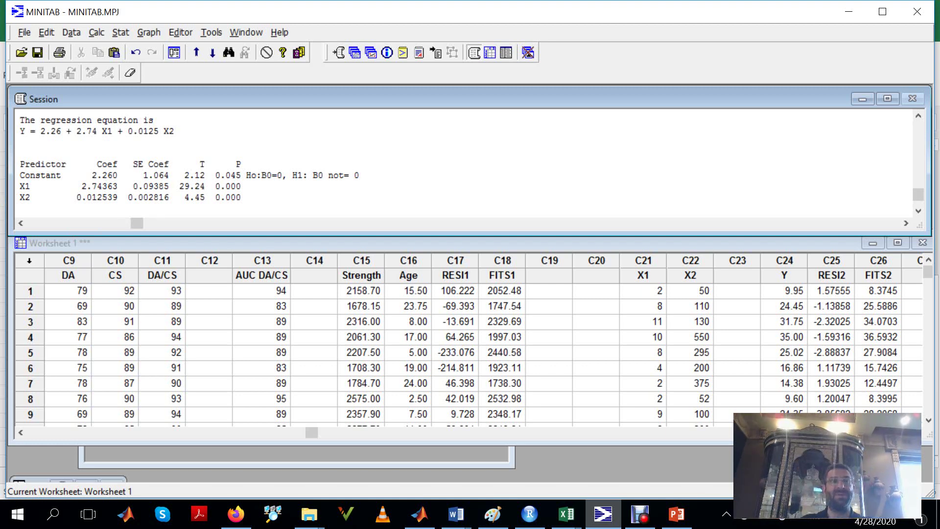
Examine the regression equation, coefficient tests and R-Sq values in the session output for Y versus X1, X2
{"action": "left_click", "coordinate": [918, 211]}
{"action": "left_click", "coordinate": [918, 211]}
{"action": "left_click", "coordinate": [918, 211]}
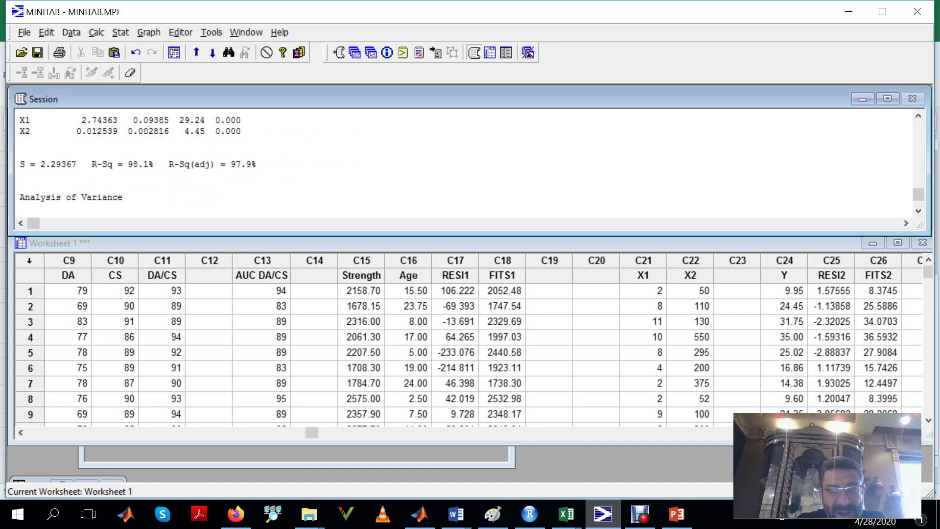
{"action": "left_click", "coordinate": [919, 129]}
{"action": "left_click", "coordinate": [919, 129]}
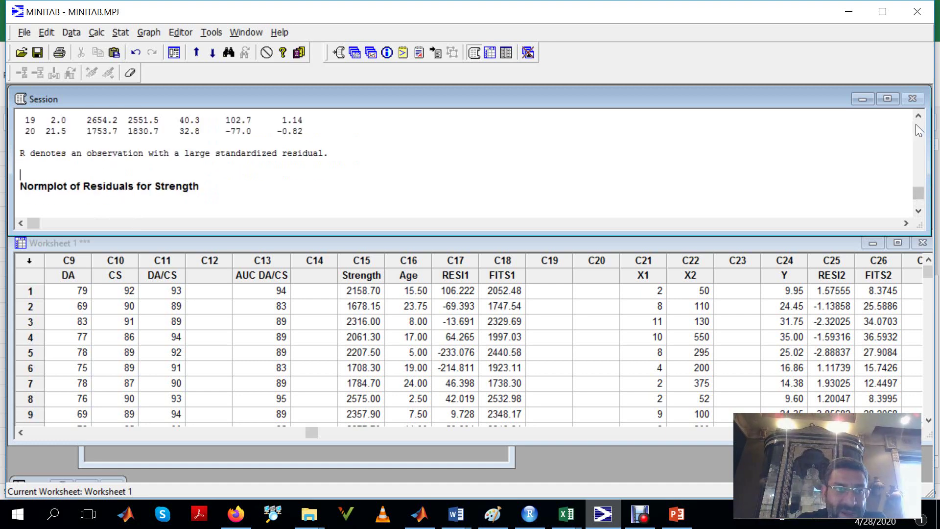
{"action": "left_click", "coordinate": [919, 210]}
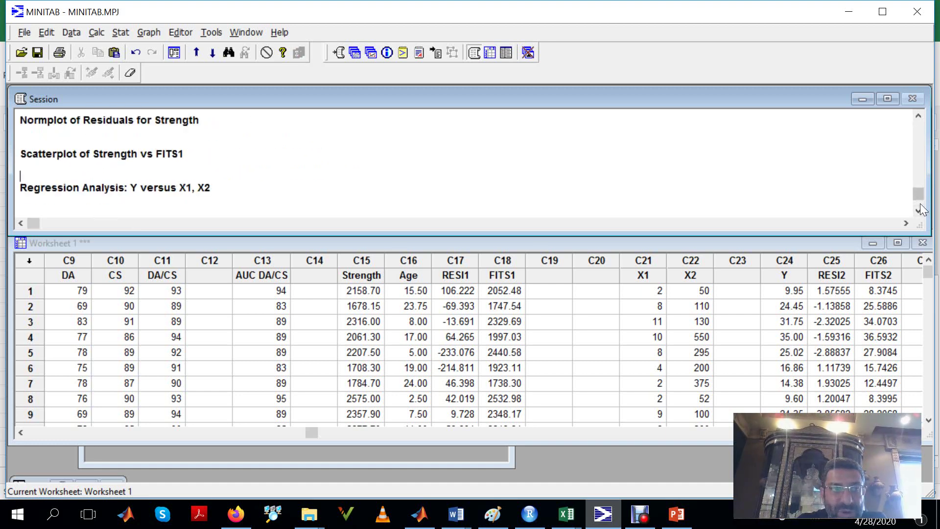
{"action": "left_click", "coordinate": [919, 211]}
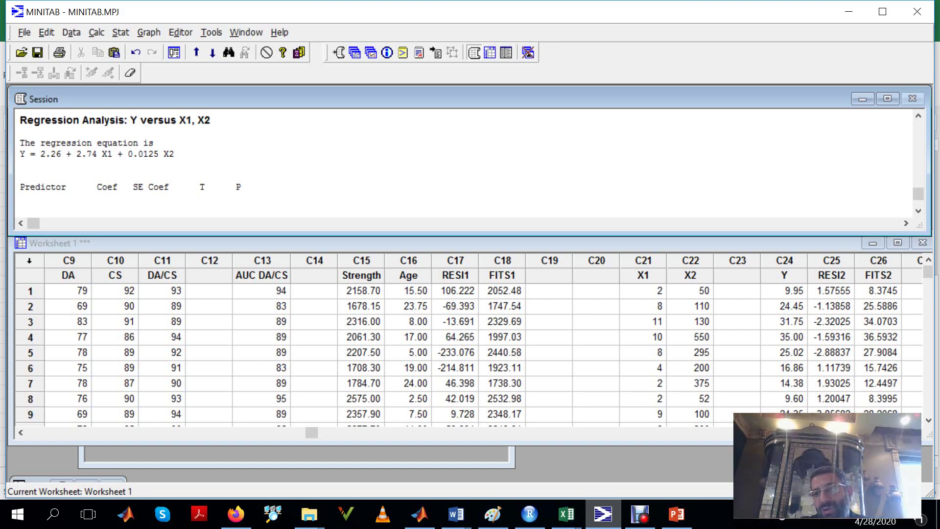
{"action": "left_click", "coordinate": [919, 211]}
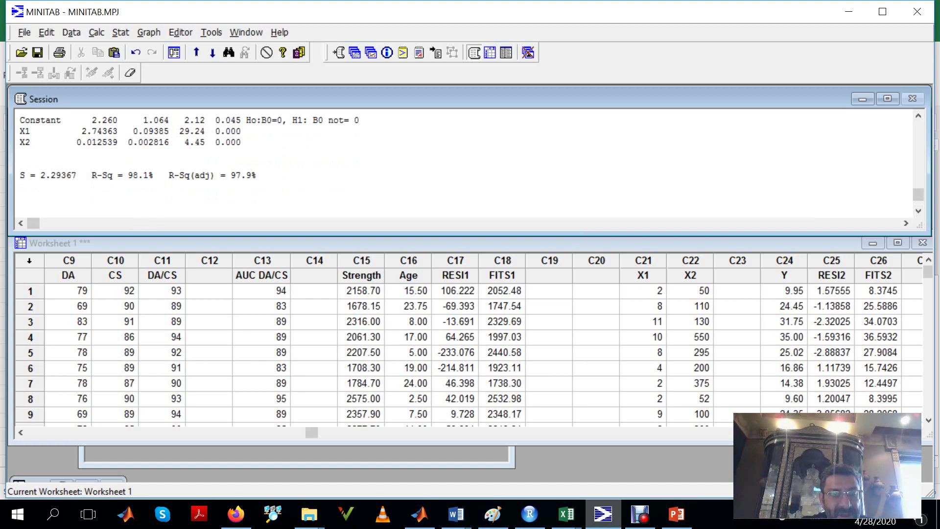
{"action": "left_click", "coordinate": [919, 118]}
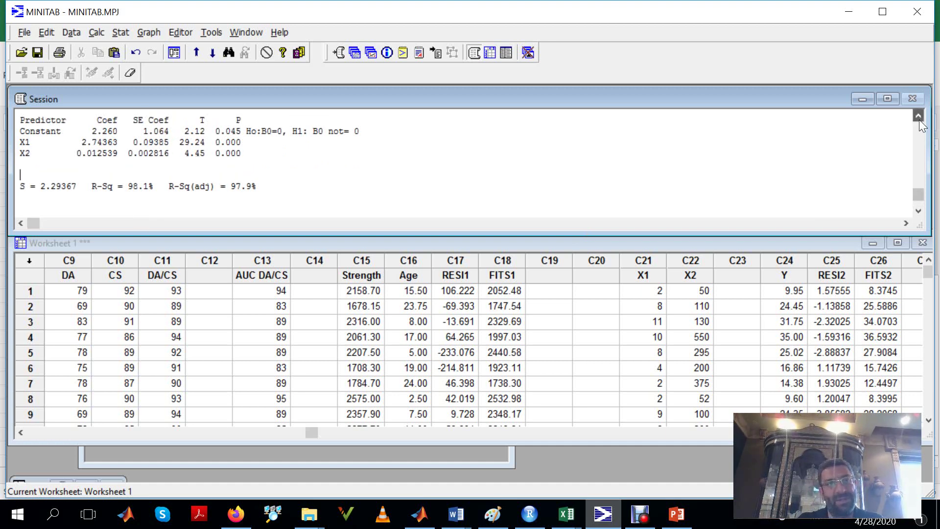
{"action": "left_click", "coordinate": [919, 118]}
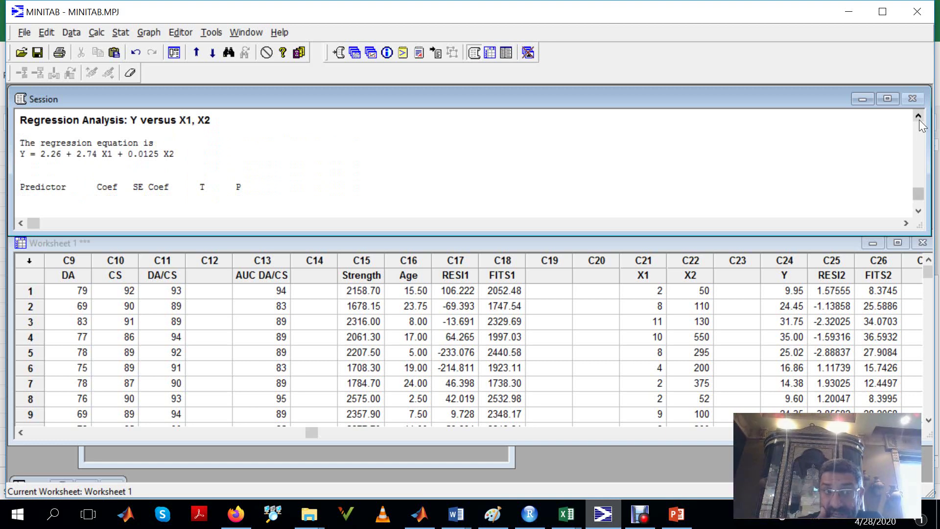
{"action": "left_click", "coordinate": [919, 212]}
{"action": "left_click", "coordinate": [919, 212]}
{"action": "left_click", "coordinate": [918, 212]}
{"action": "left_click", "coordinate": [919, 212]}
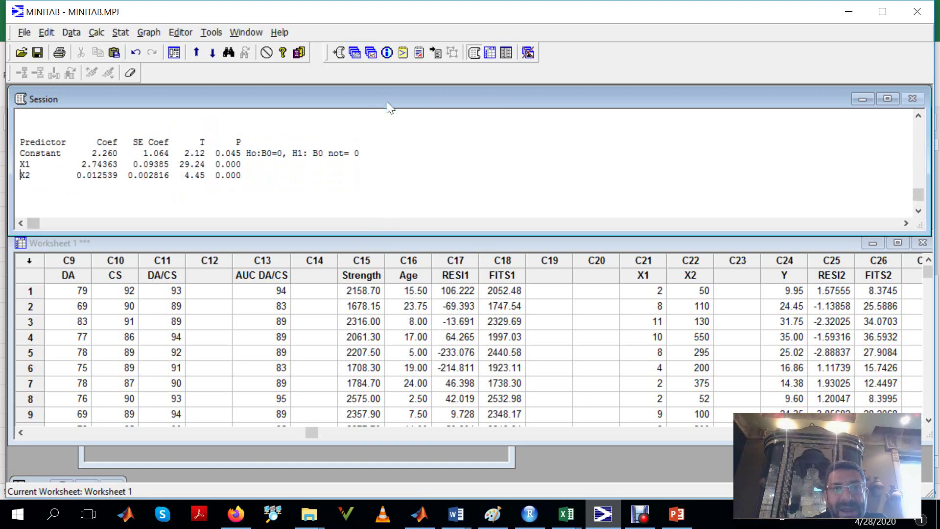
{"action": "left_click", "coordinate": [919, 211]}
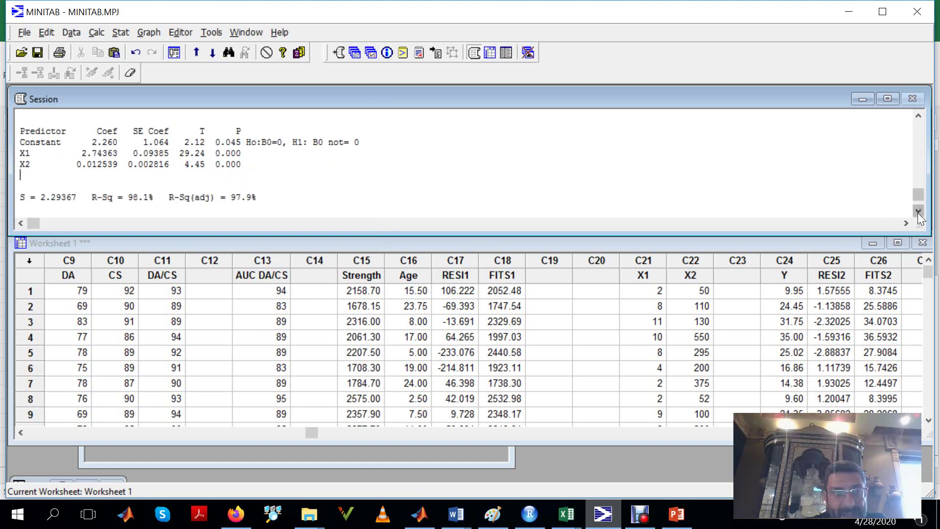
{"action": "left_click", "coordinate": [919, 212]}
{"action": "left_click", "coordinate": [918, 212]}
{"action": "left_click", "coordinate": [918, 211]}
{"action": "left_click", "coordinate": [918, 212]}
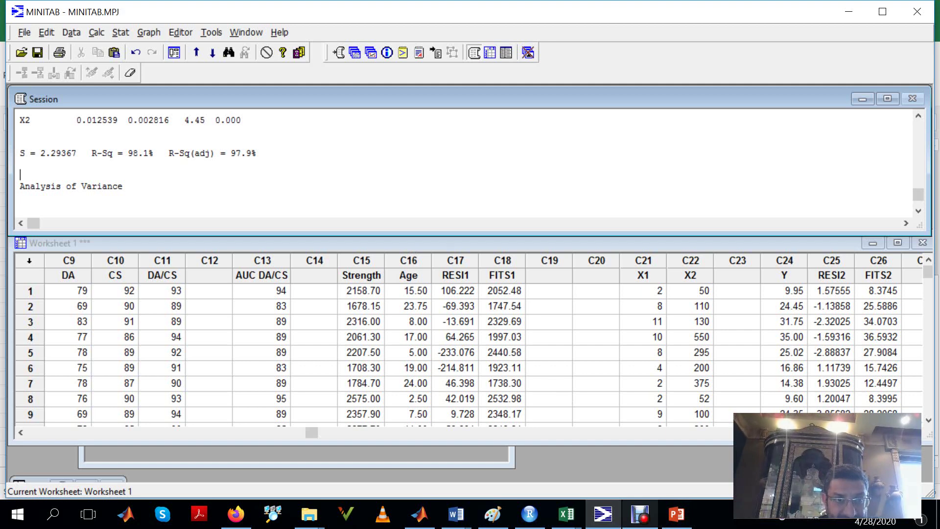
Compare the residual error sum of squares in the Analysis of Variance table with the SSE in the Excel sheet, ending back in Minitab
{"action": "left_click", "coordinate": [919, 211]}
{"action": "left_click", "coordinate": [918, 211]}
{"action": "left_click", "coordinate": [919, 211]}
{"action": "left_click", "coordinate": [918, 211]}
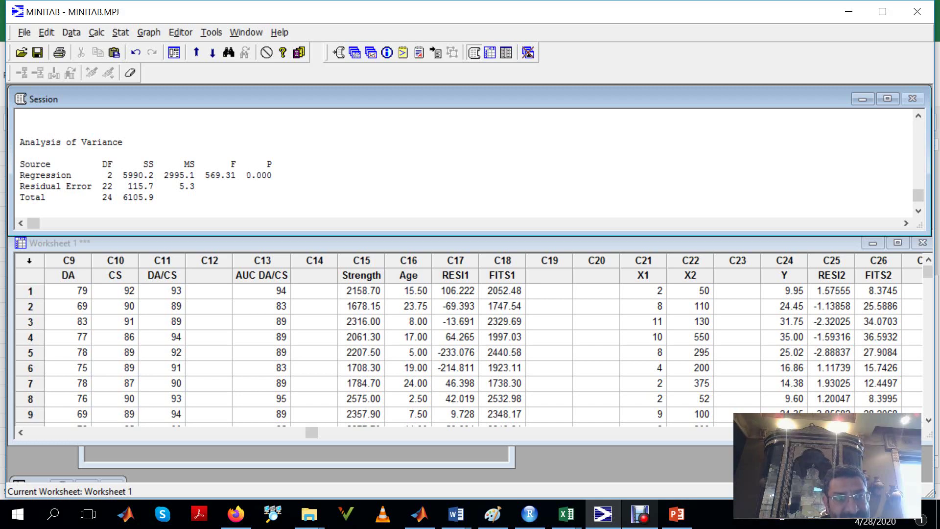
{"action": "left_click", "coordinate": [566, 515]}
{"action": "left_click", "coordinate": [686, 479]}
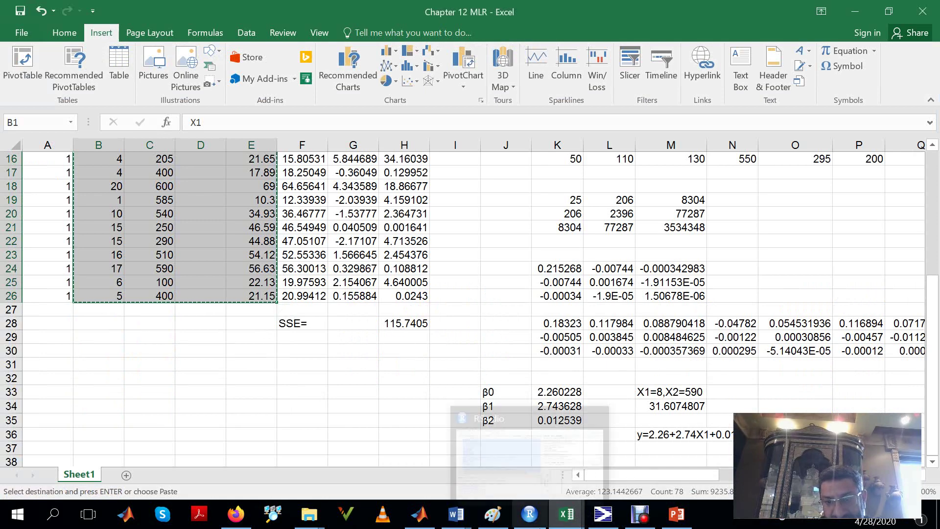
{"action": "left_click", "coordinate": [603, 515]}
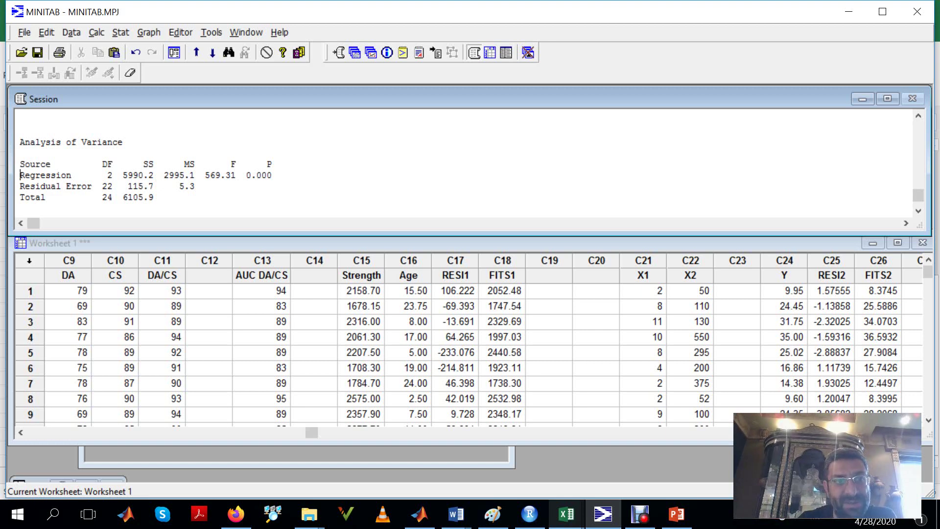
Review the coefficient tests and R-Sq values above the Analysis of Variance table in the session output
{"action": "scroll", "coordinate": [923, 130], "scroll_direction": "up", "scroll_amount": 3}
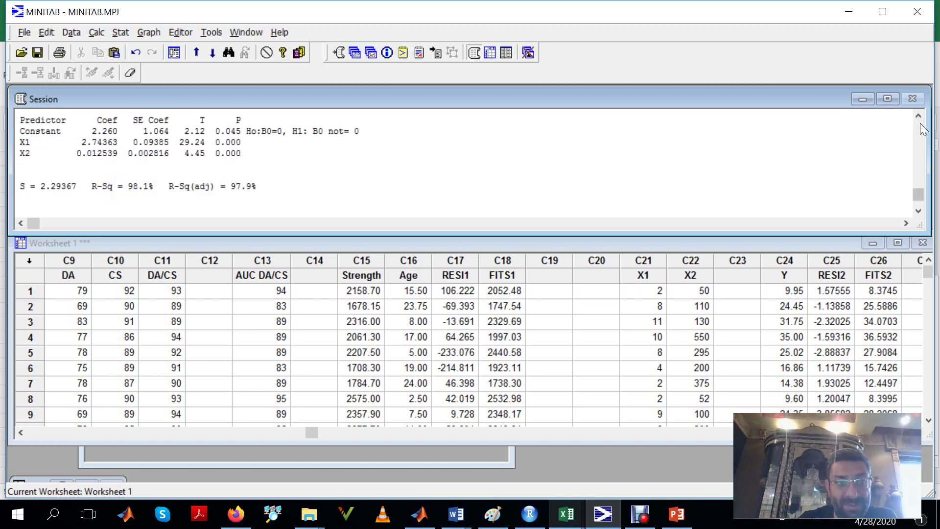
{"action": "left_click", "coordinate": [21, 174]}
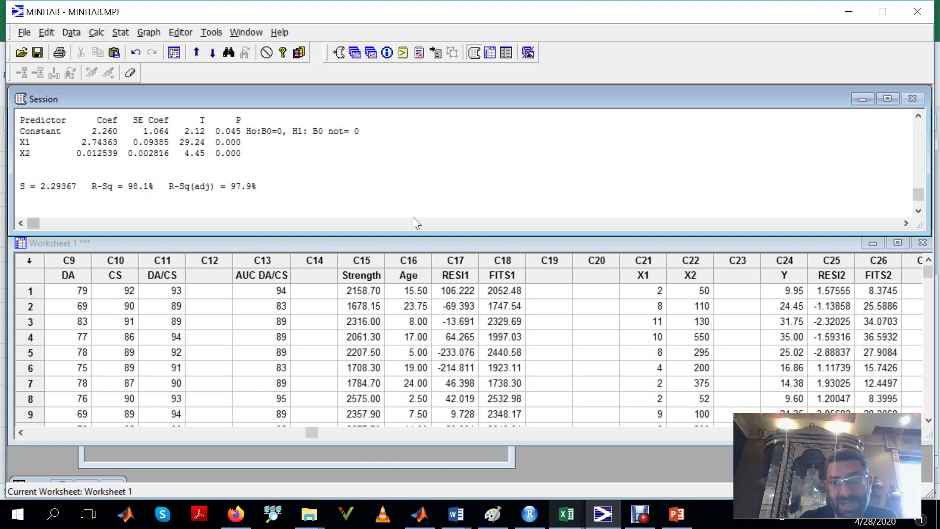
{"action": "left_click", "coordinate": [919, 211]}
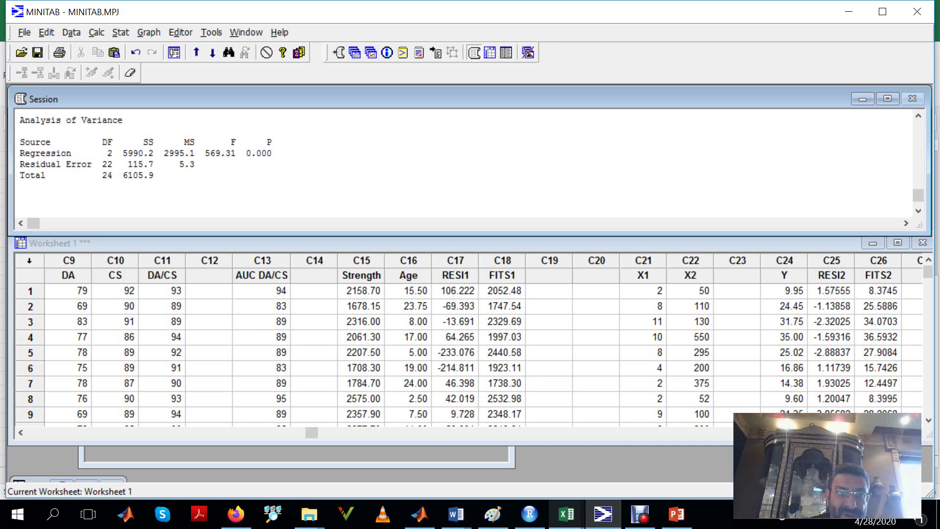
{"action": "left_click", "coordinate": [272, 153]}
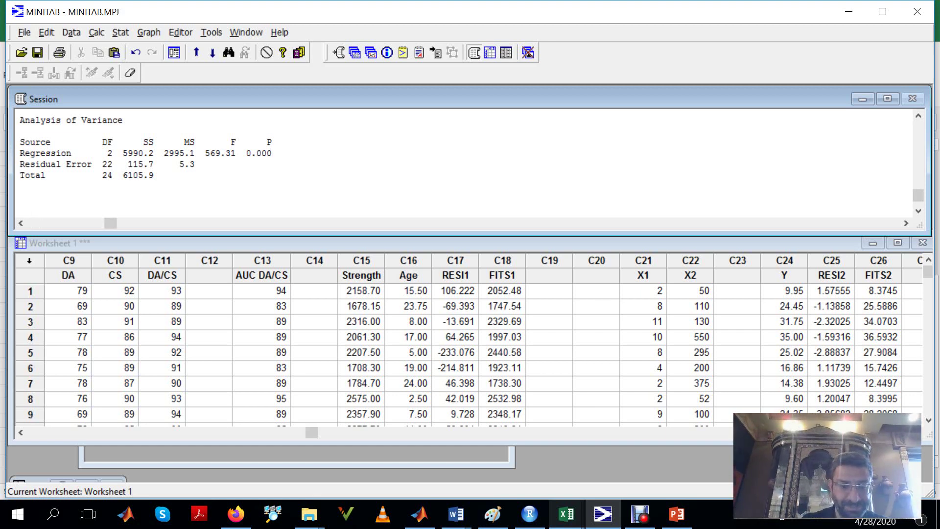
{"action": "type", "text": "b0"}
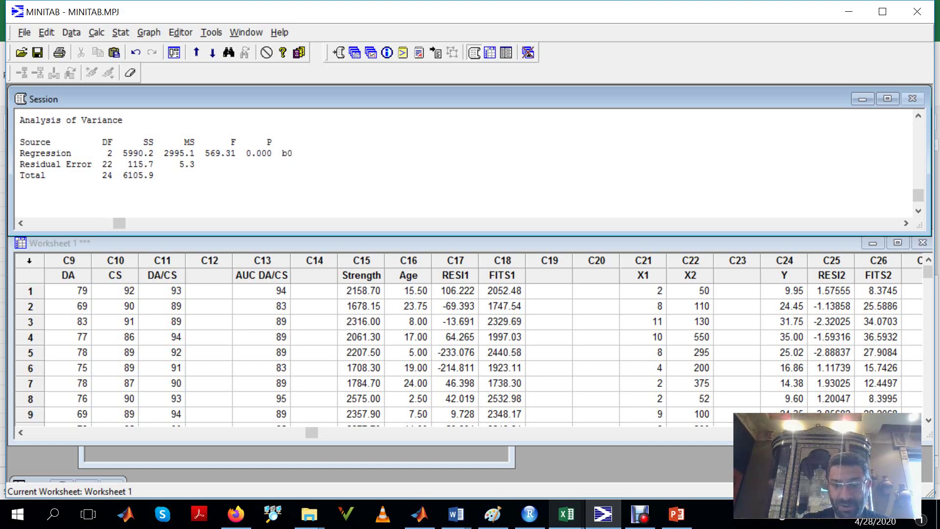
{"action": "type", "text": "=b"}
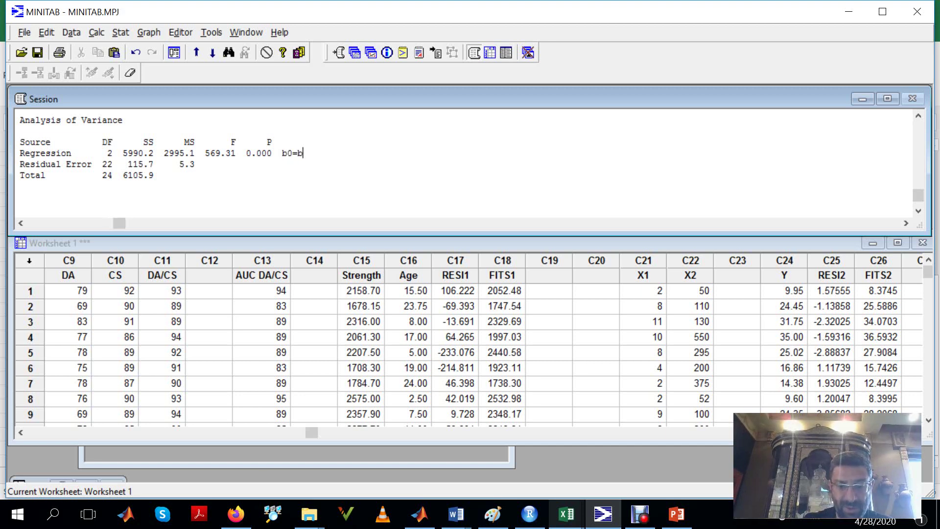
{"action": "type", "text": "1=b2"}
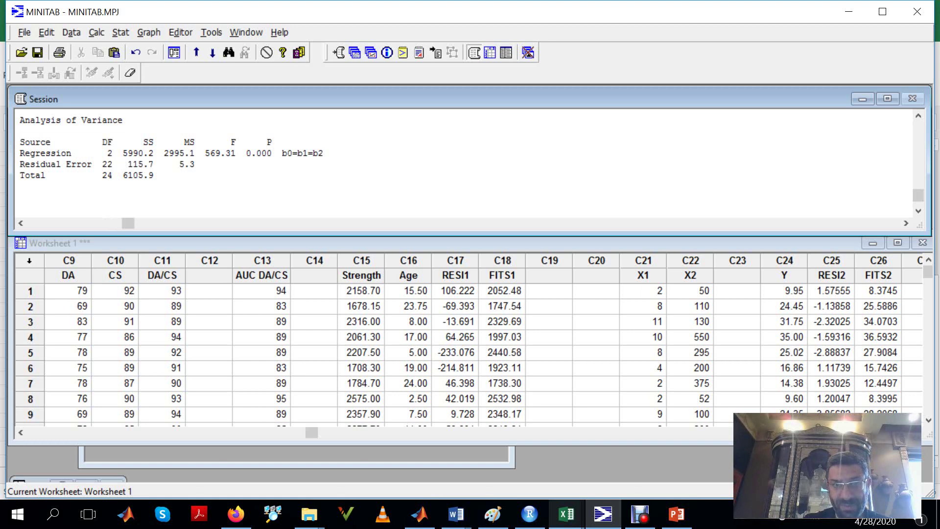
{"action": "key", "text": "BackSpace"}
{"action": "key", "text": "BackSpace"}
{"action": "key", "text": "BackSpace"}
{"action": "key", "text": "BackSpace"}
{"action": "key", "text": "BackSpace"}
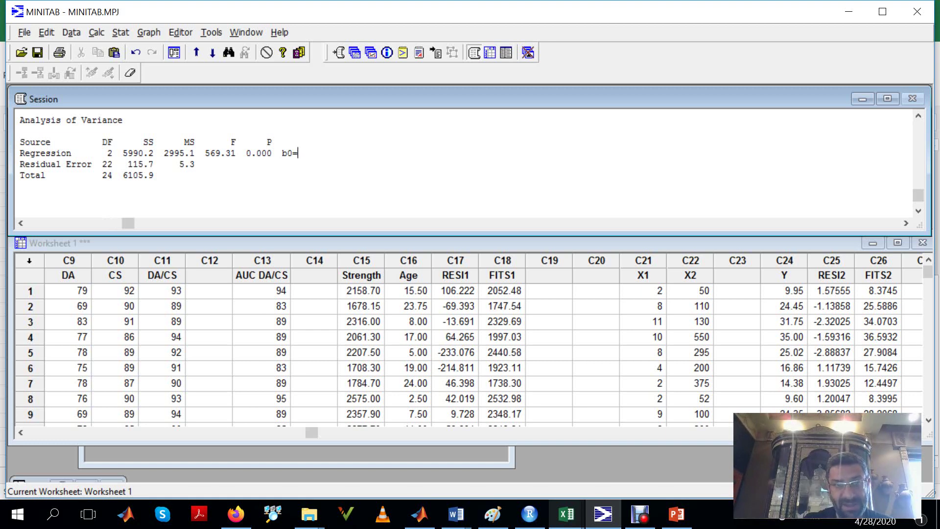
{"action": "key", "text": "BackSpace"}
{"action": "key", "text": "BackSpace"}
{"action": "key", "text": "BackSpace"}
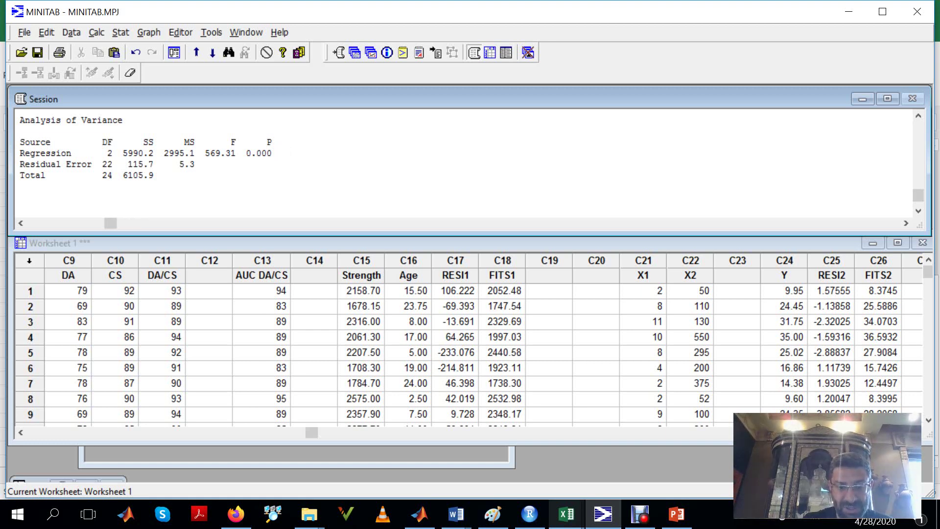
Add the null hypothesis "Ho:B0=B1=B2=0" after the Regression row's P value in the Analysis of Variance table
{"action": "type", "text": "Ho:"}
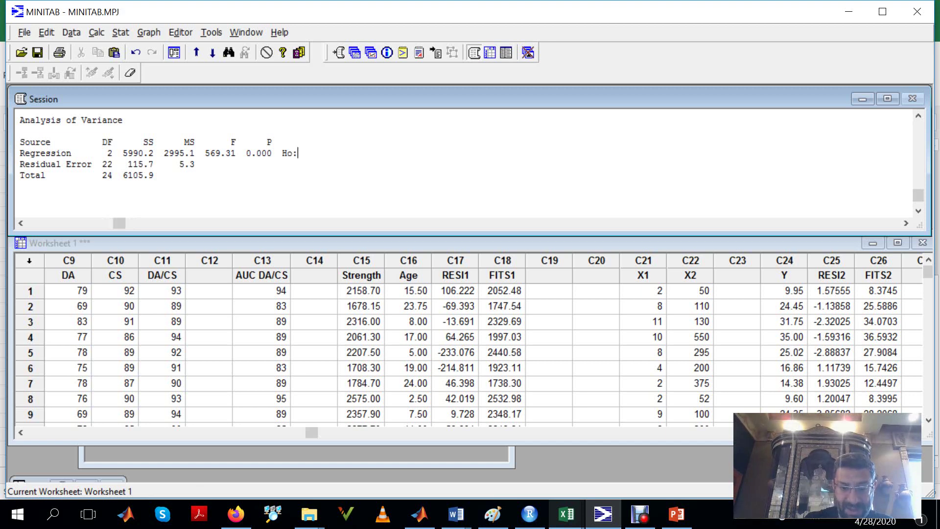
{"action": "type", "text": "B0=B"}
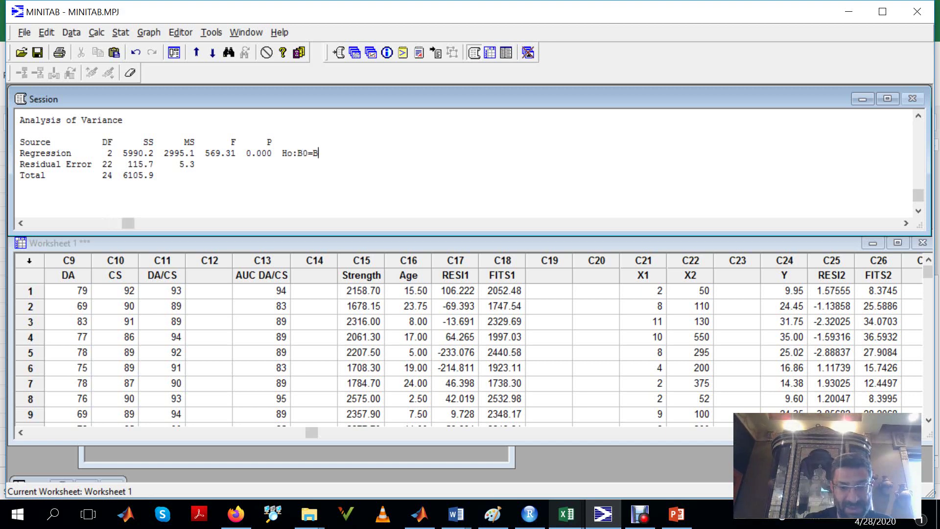
{"action": "type", "text": "1=B"}
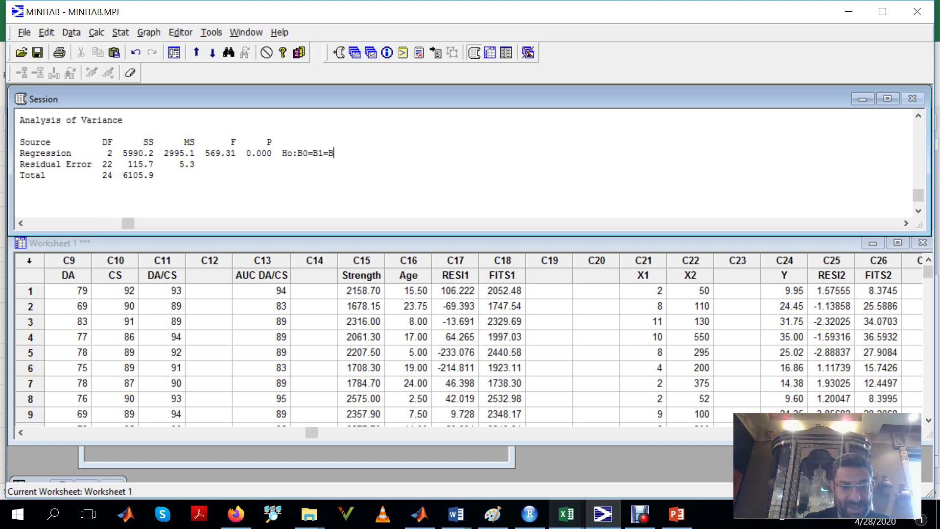
{"action": "type", "text": "2"}
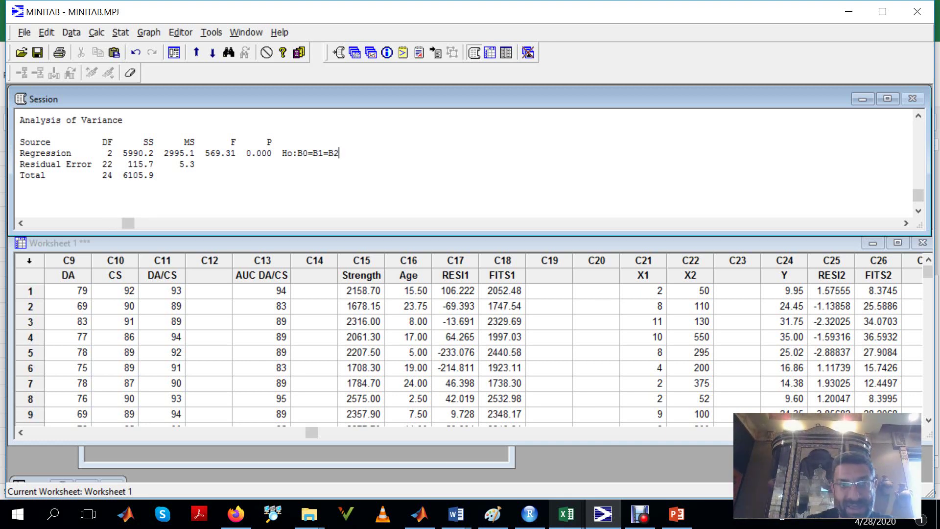
{"action": "type", "text": "=0"}
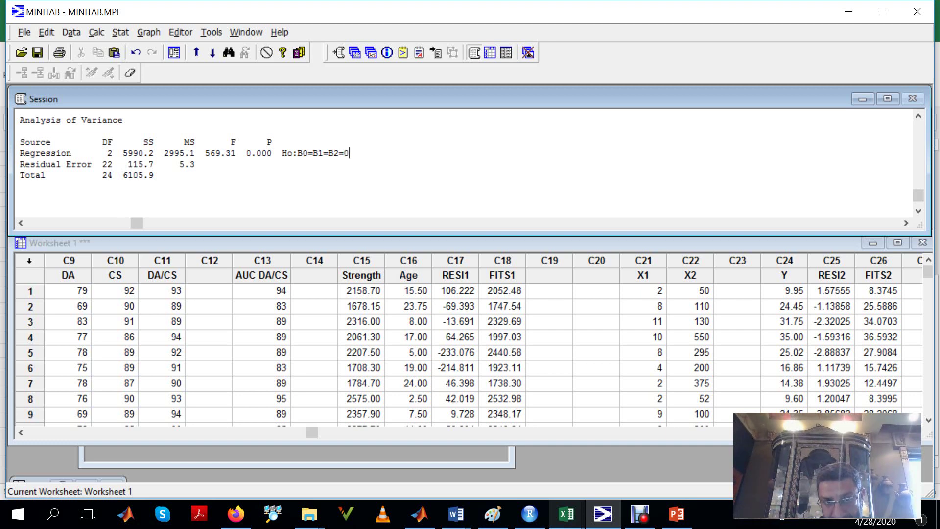
{"action": "key", "text": "Return"}
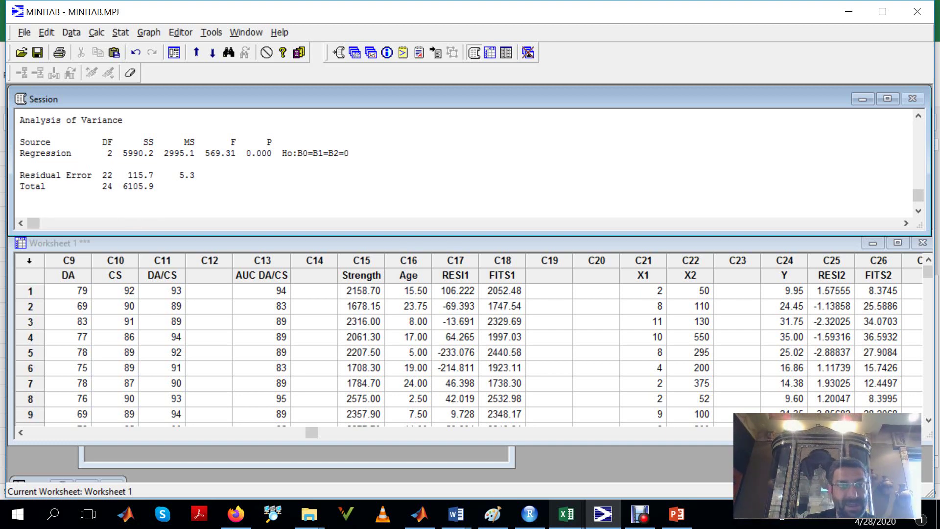
{"action": "key", "text": "BackSpace"}
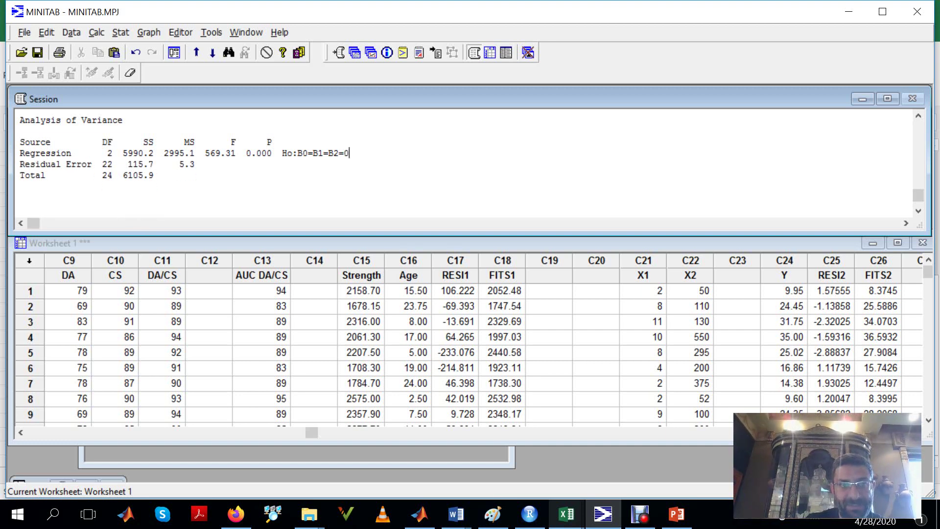
Add "H1: at least one of the B's is not zero" on the Residual Error row, aligned under the null hypothesis
{"action": "left_click", "coordinate": [196, 164]}
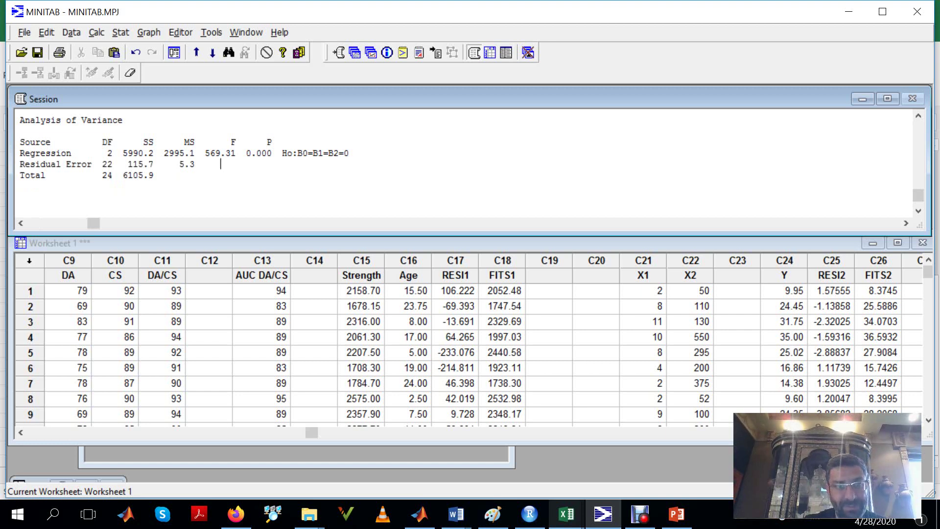
{"action": "type", "text": "H"}
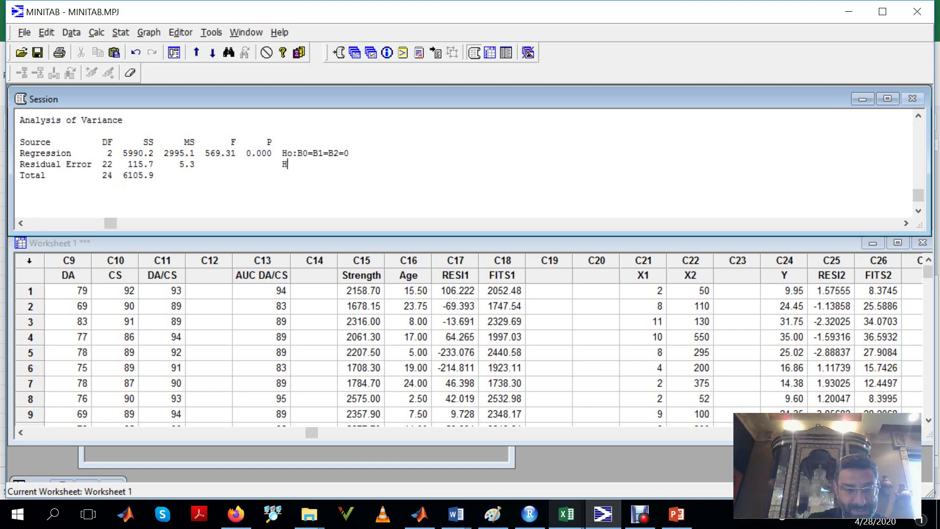
{"action": "type", "text": "1:"}
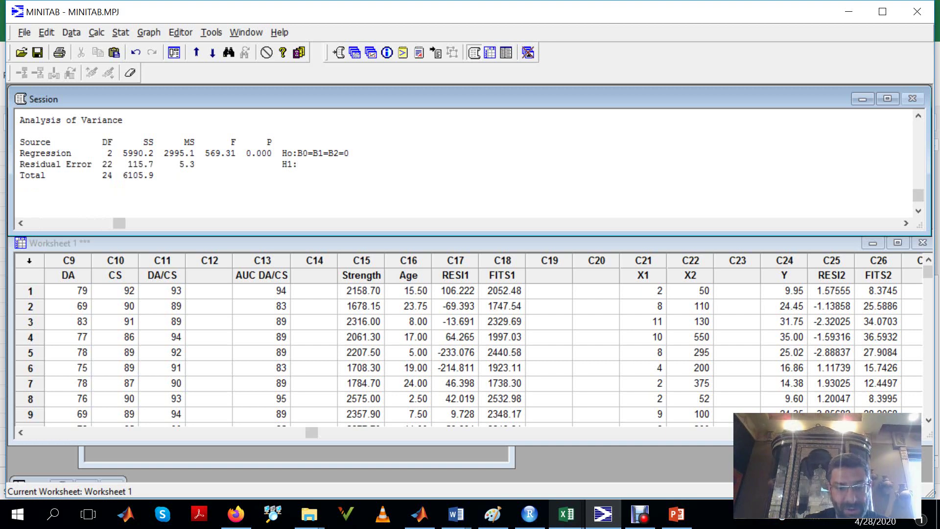
{"action": "type", "text": " at "}
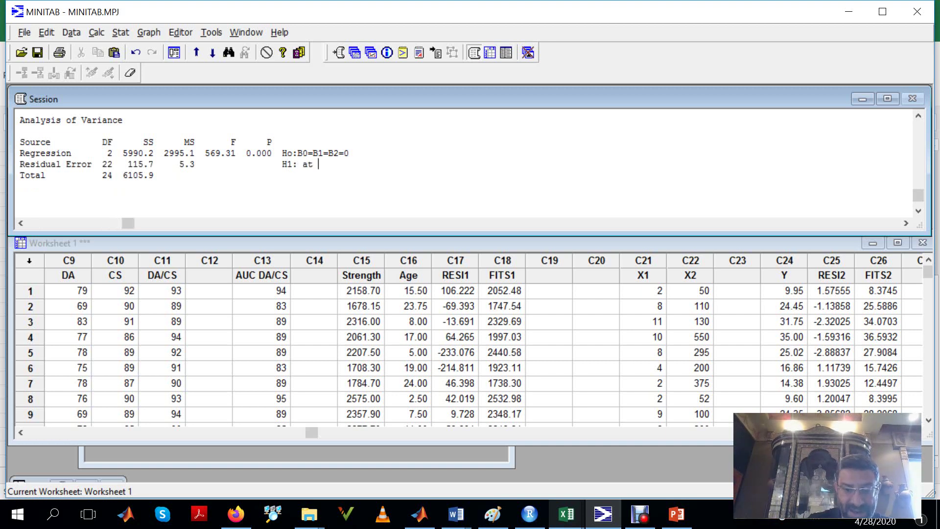
{"action": "type", "text": "least on b"}
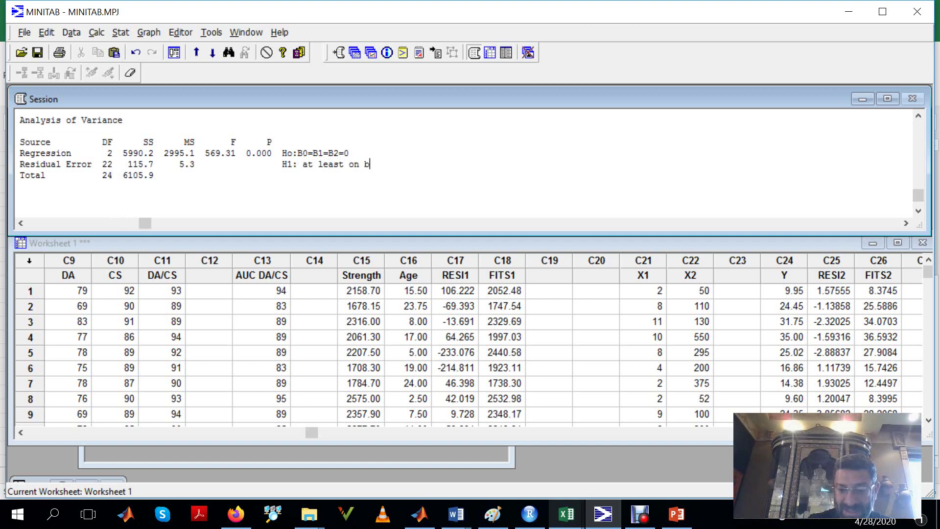
{"action": "key", "text": "BackSpace"}
{"action": "type", "text": "B"}
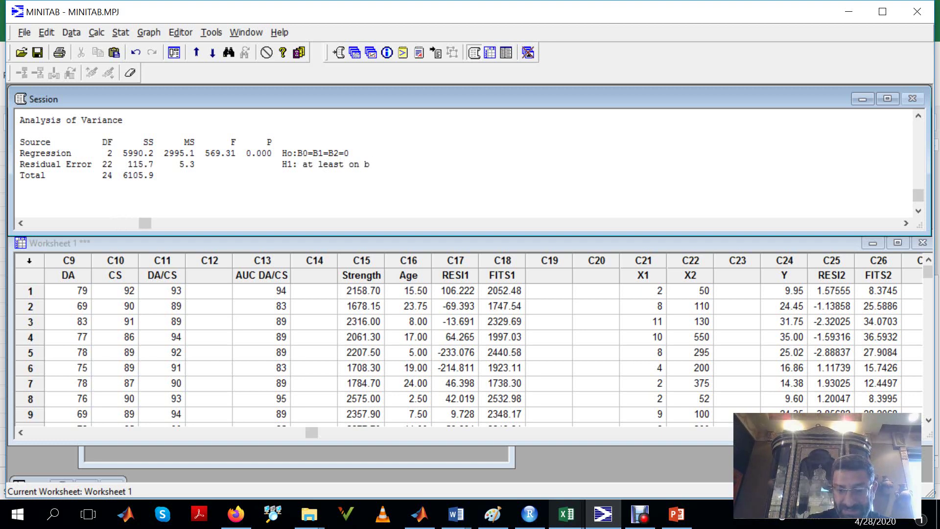
{"action": "type", "text": "'s is"}
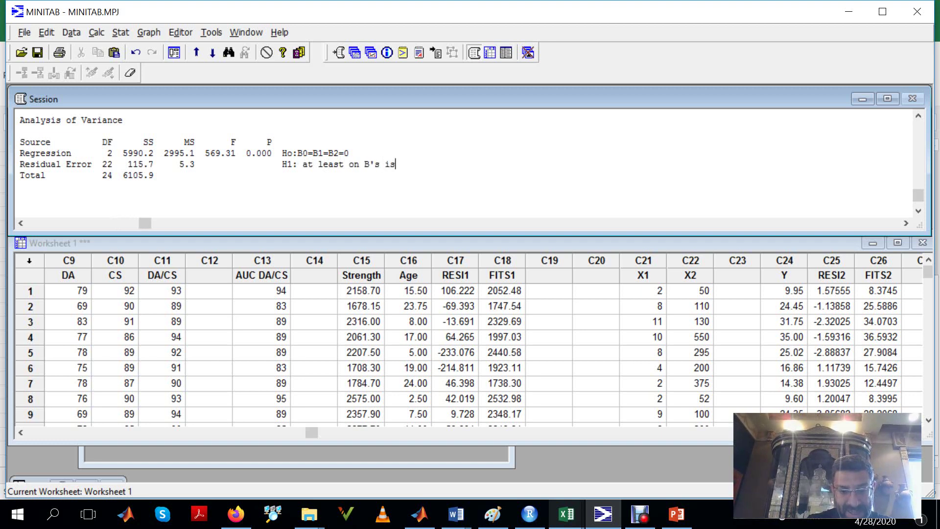
{"action": "type", "text": " not zero"}
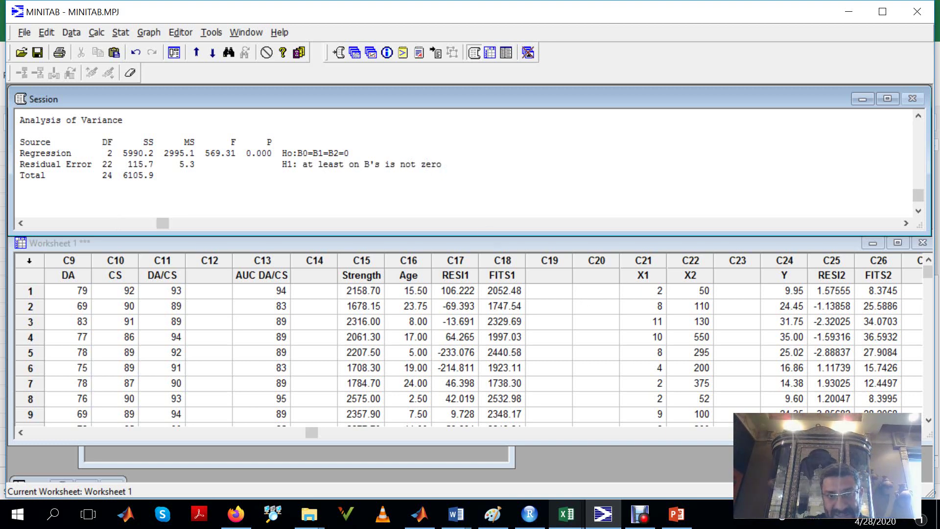
{"action": "left_click", "coordinate": [360, 164]}
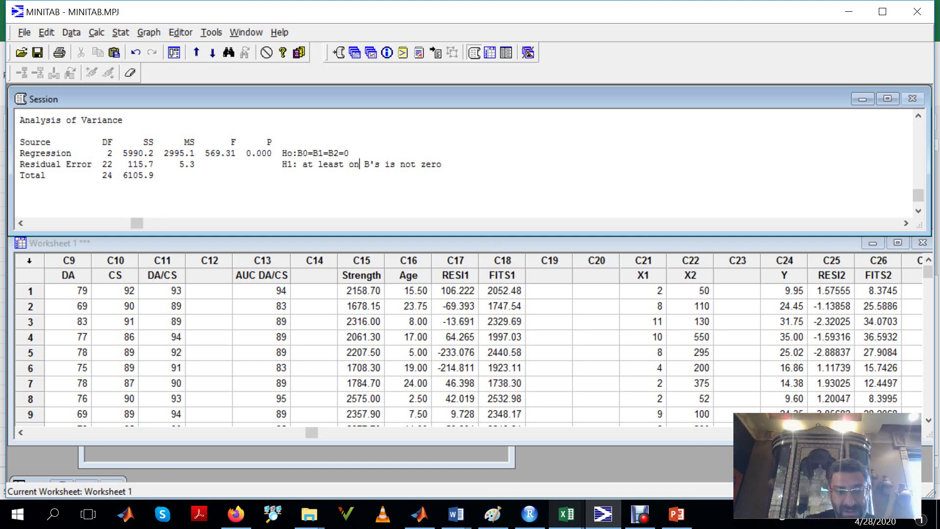
{"action": "type", "text": "e of the"}
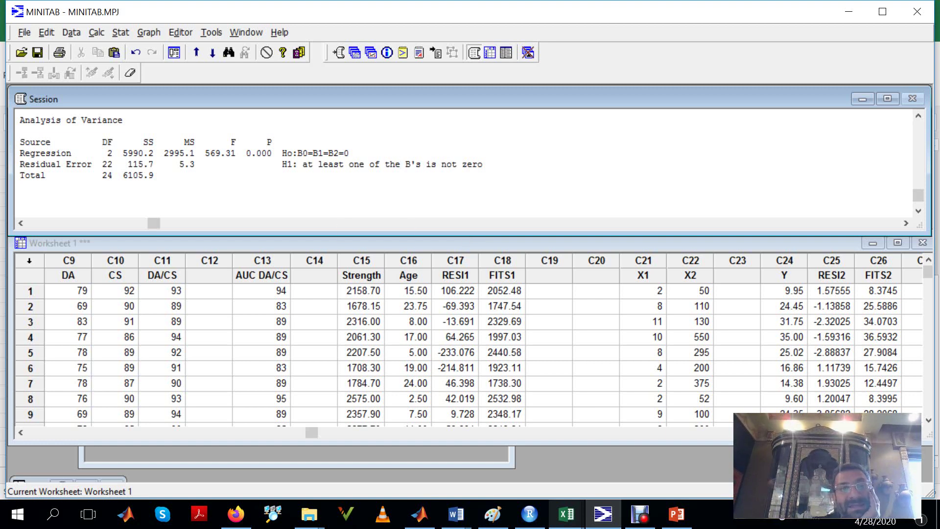
Insert the label "Model Adeq." before the null hypothesis on the Regression row and indent the H1 text to line up with Ho
{"action": "left_click", "coordinate": [282, 153]}
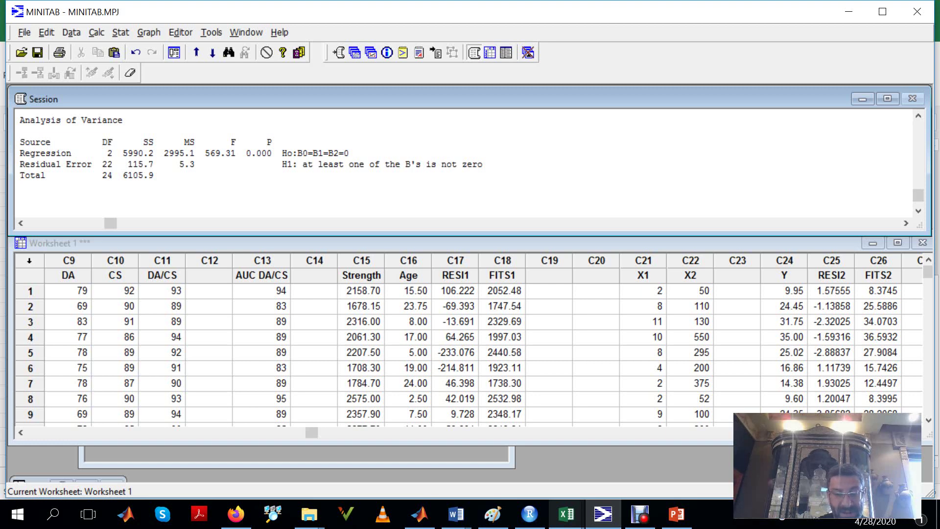
{"action": "type", "text": "Model A"}
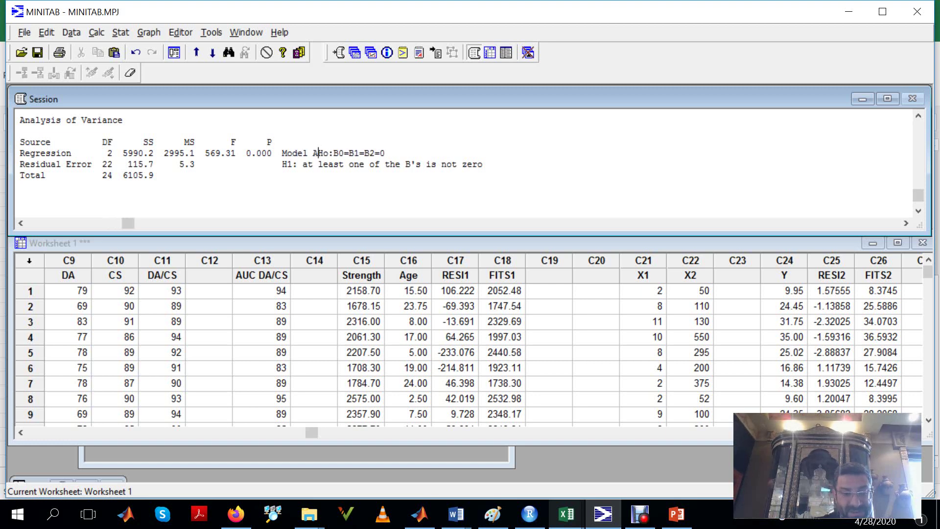
{"action": "type", "text": "deq."}
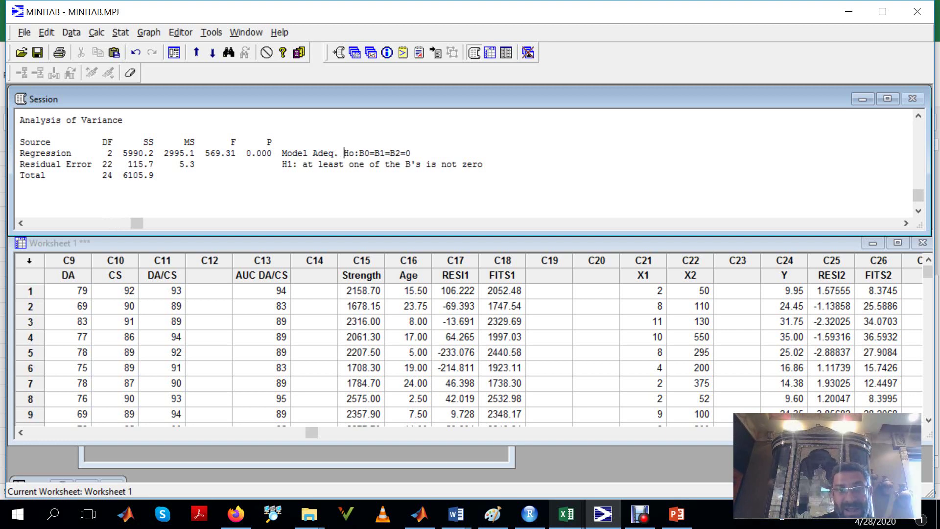
{"action": "left_click", "coordinate": [282, 164]}
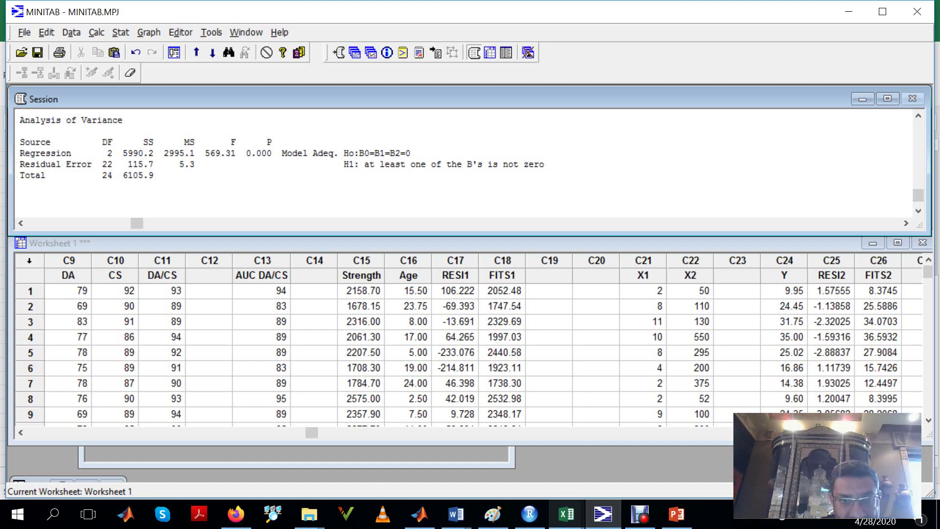
Append the conclusion "==> the model is adeq." to the end of the H1 line
{"action": "key", "text": "End"}
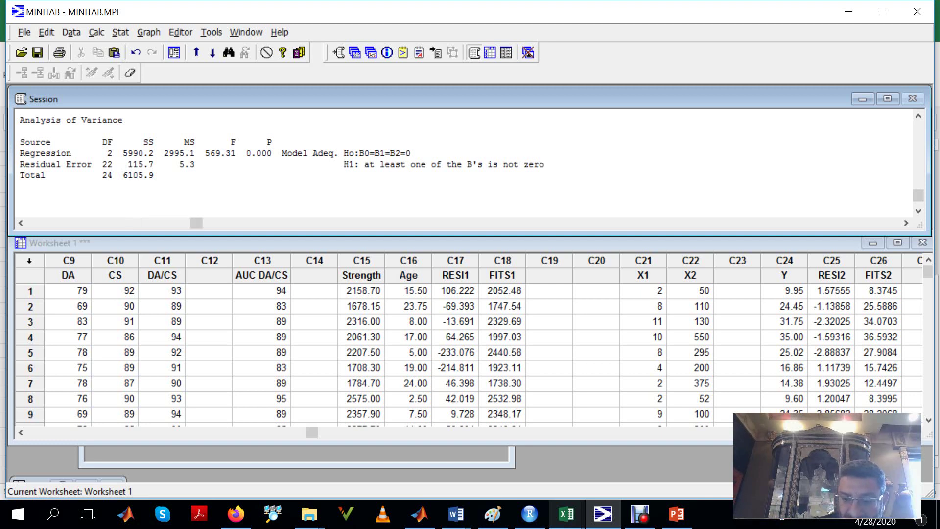
{"action": "type", "text": "==> t"}
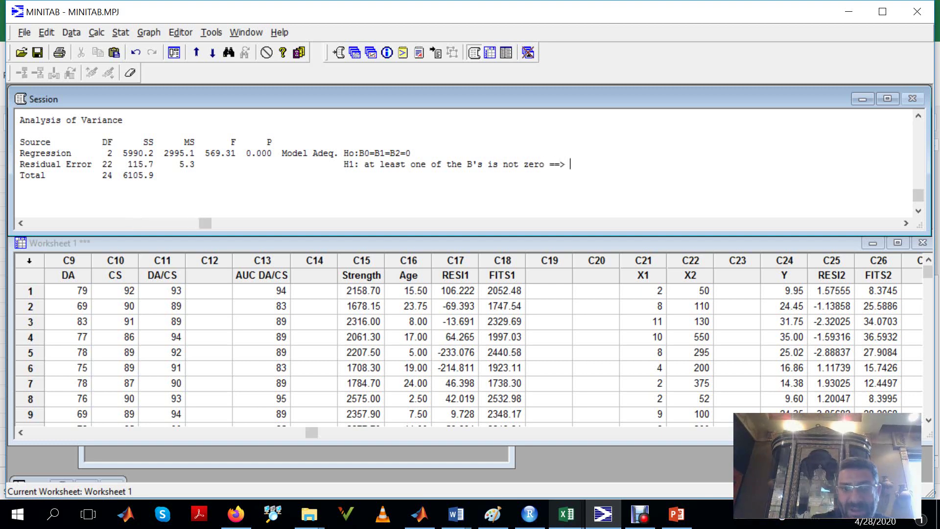
{"action": "type", "text": "he model is a"}
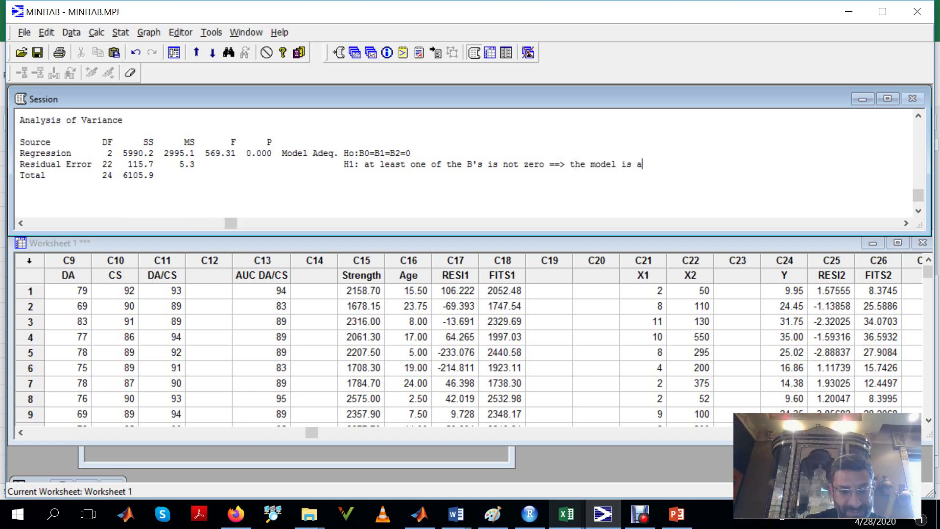
{"action": "type", "text": "deq"}
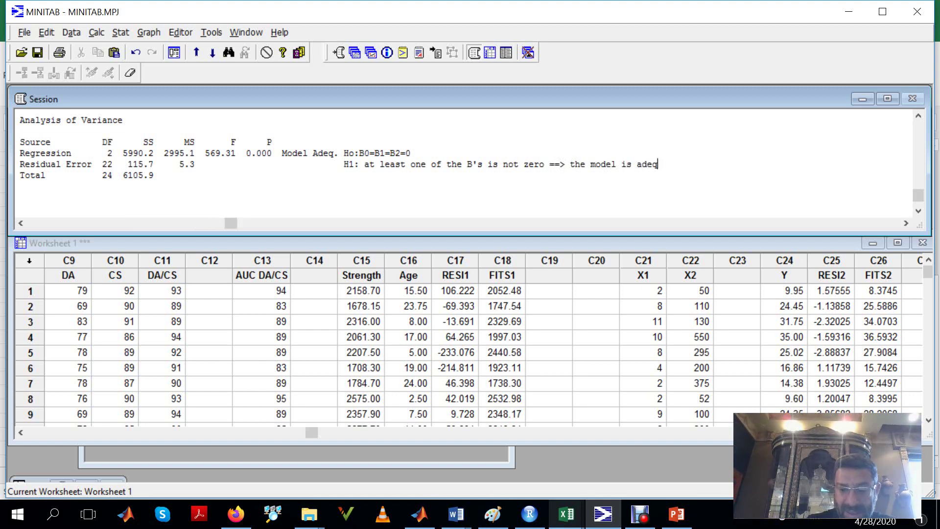
{"action": "type", "text": "."}
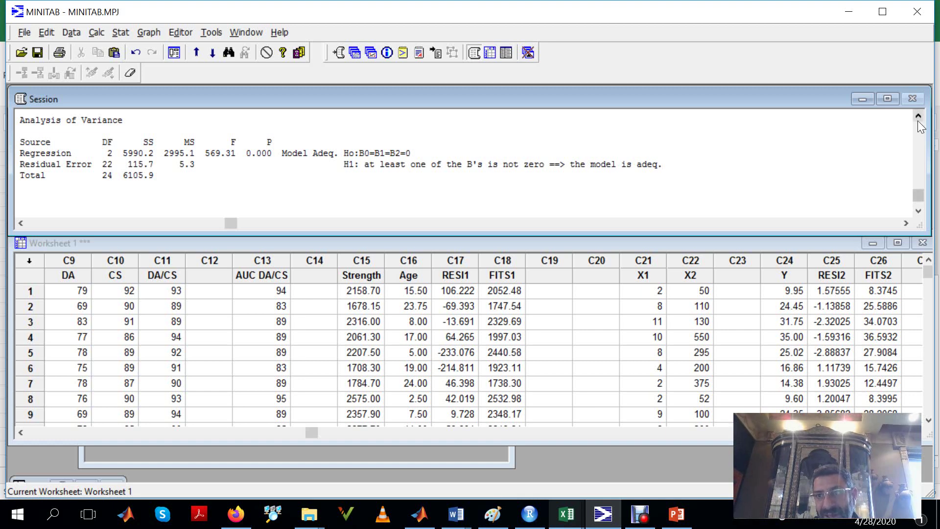
Enlarge the Session window downward over the worksheet to show the sequential sums of squares together with the observation table
{"action": "scroll", "coordinate": [920, 126], "scroll_direction": "up", "scroll_amount": 4}
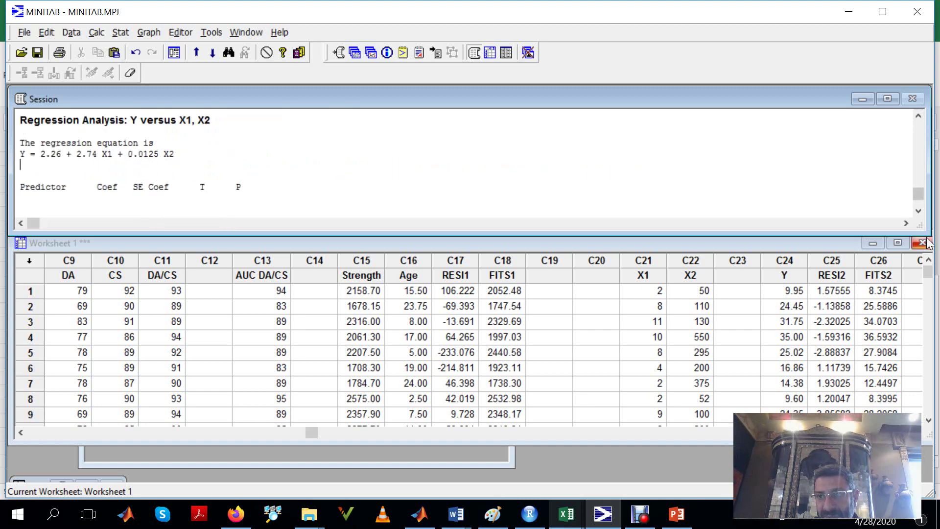
{"action": "scroll", "coordinate": [920, 210], "scroll_direction": "down", "scroll_amount": 2}
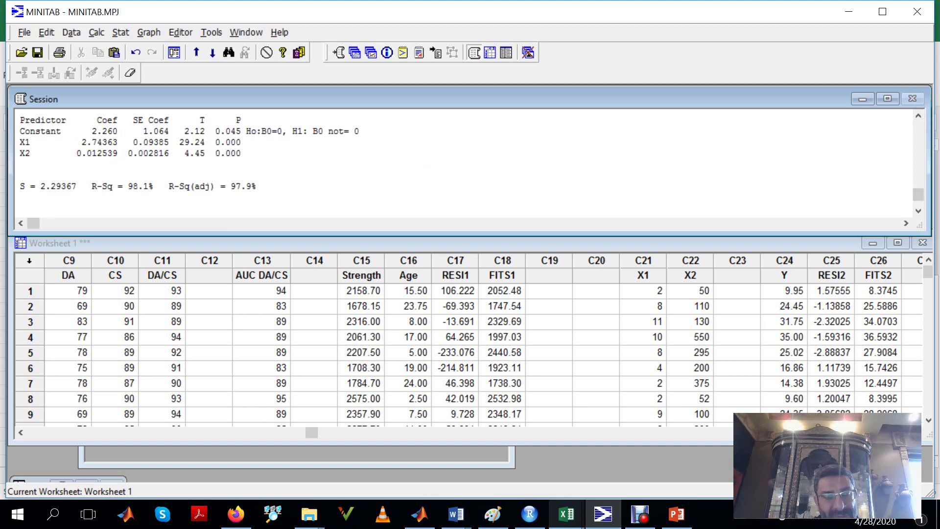
{"action": "left_click", "coordinate": [919, 211]}
{"action": "scroll", "coordinate": [919, 214], "scroll_direction": "down", "scroll_amount": 2}
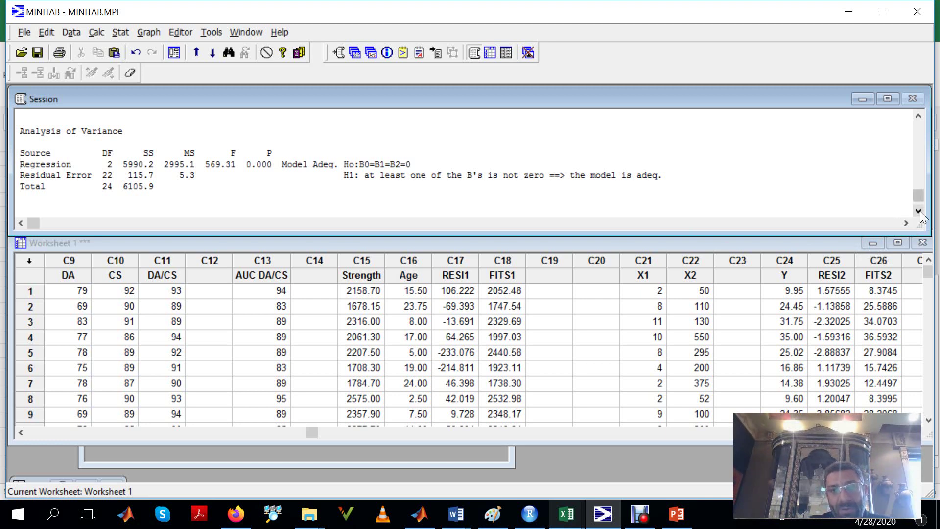
{"action": "scroll", "coordinate": [919, 215], "scroll_direction": "down", "scroll_amount": 2}
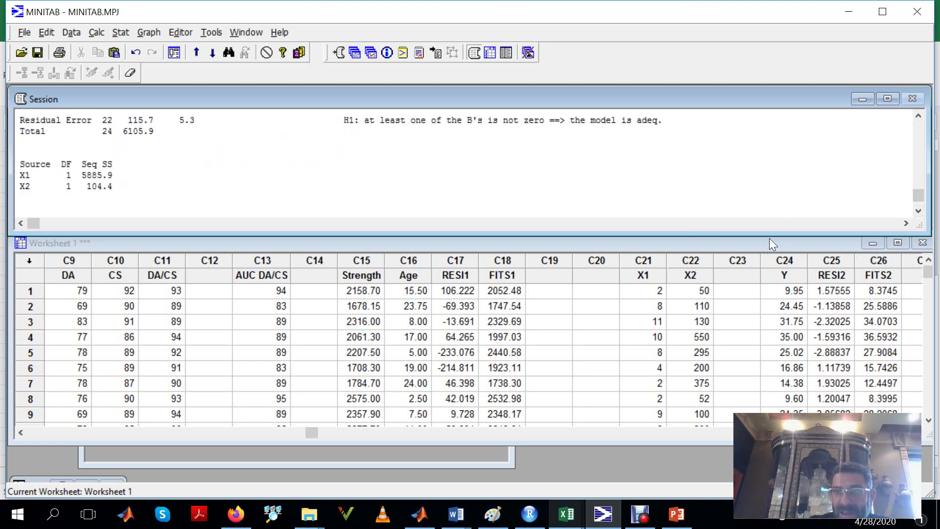
{"action": "left_click_drag", "start_coordinate": [769, 234], "coordinate": [770, 360]}
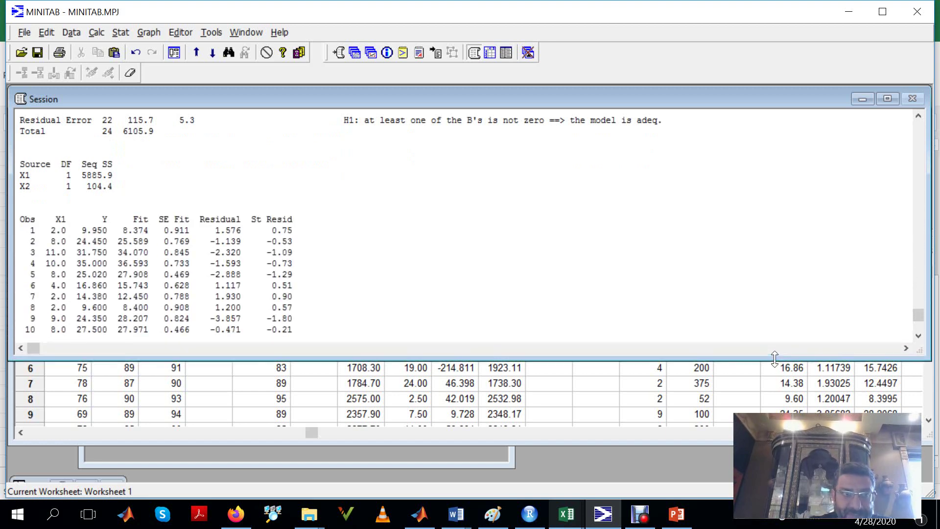
Examine the sequential sums of squares for X1 and X2 against the Analysis of Variance and coefficient tables, highlighting the X1 row label
{"action": "left_click", "coordinate": [919, 117]}
{"action": "left_click", "coordinate": [919, 116]}
{"action": "left_click", "coordinate": [919, 116]}
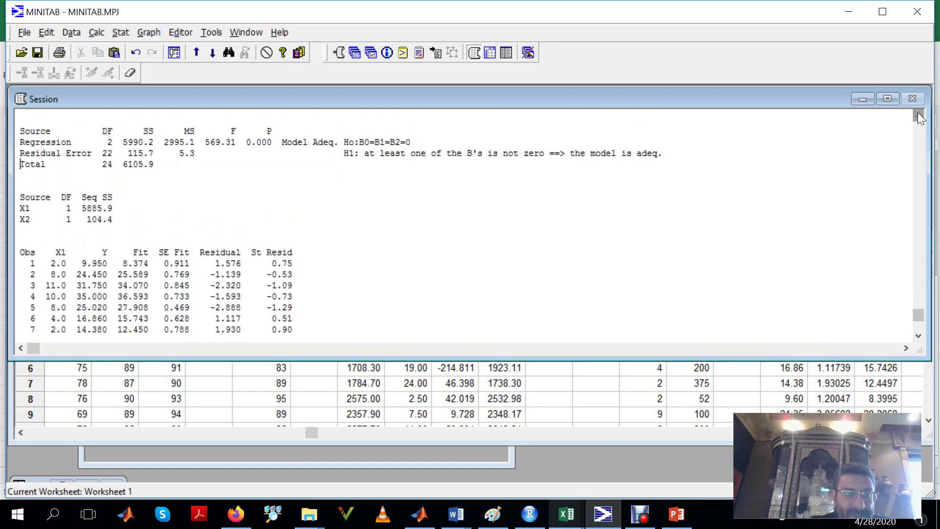
{"action": "left_click", "coordinate": [919, 116]}
{"action": "left_click", "coordinate": [919, 116]}
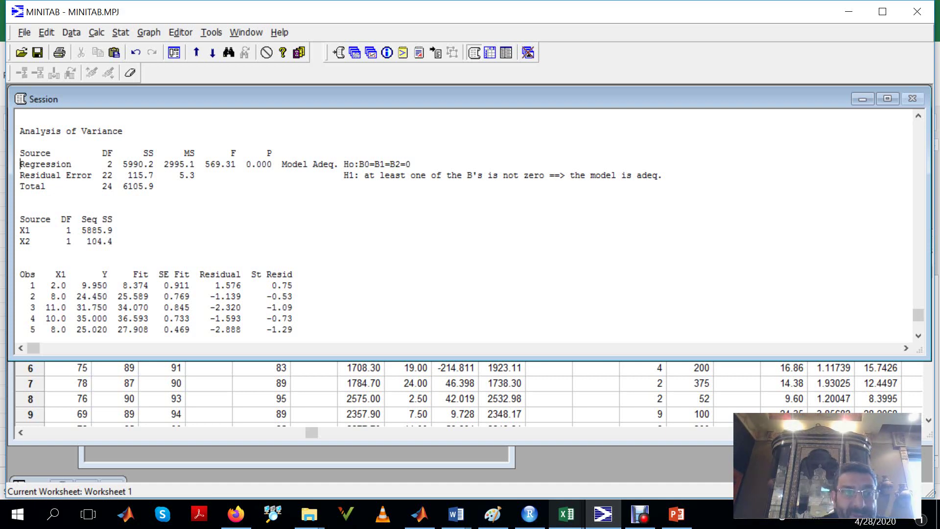
{"action": "left_click_drag", "start_coordinate": [20, 230], "coordinate": [66, 231]}
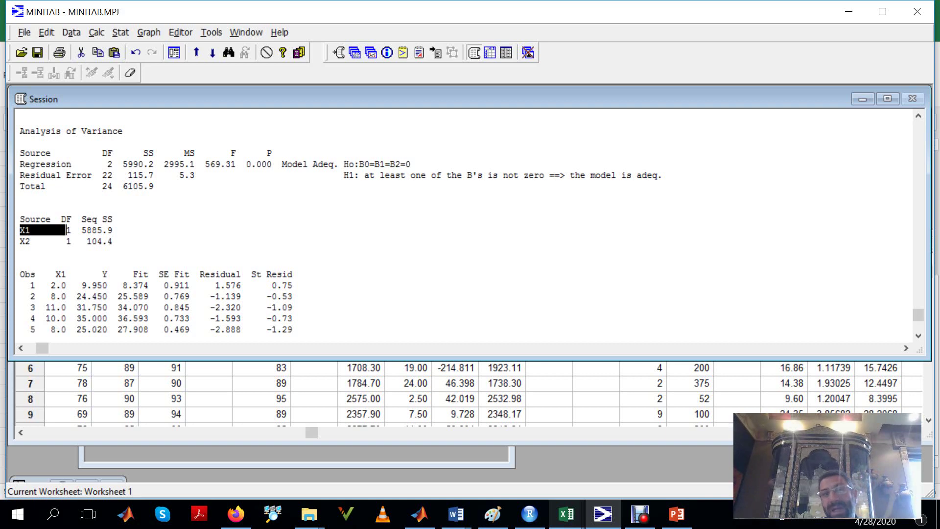
{"action": "left_click", "coordinate": [918, 117]}
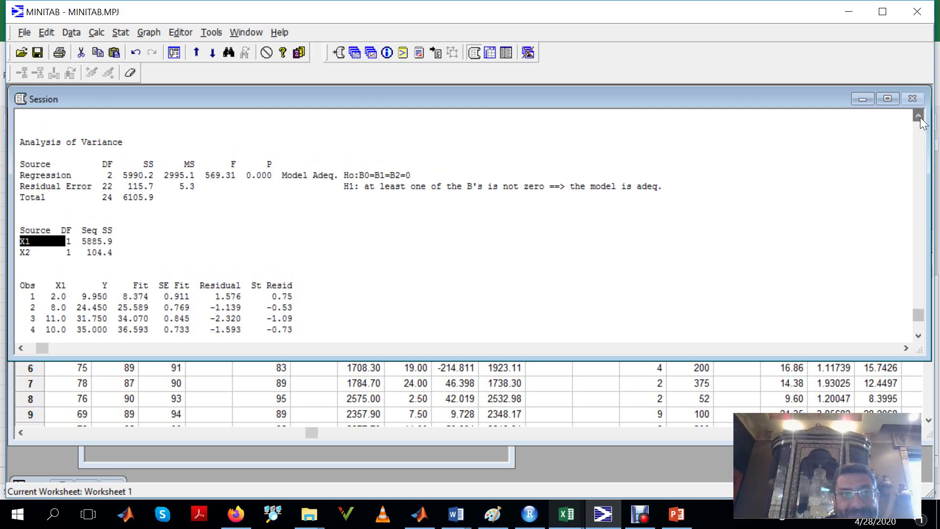
{"action": "left_click", "coordinate": [919, 117]}
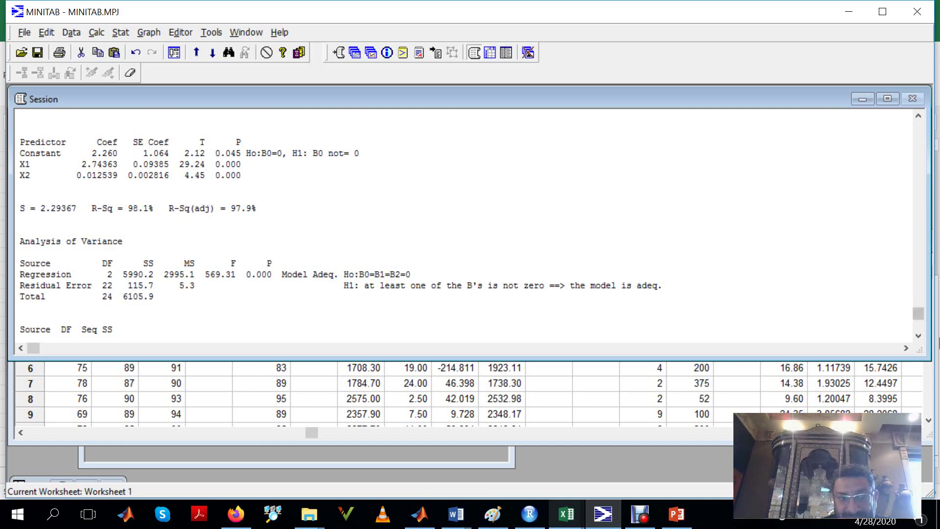
{"action": "left_click", "coordinate": [918, 336]}
{"action": "left_click", "coordinate": [919, 336]}
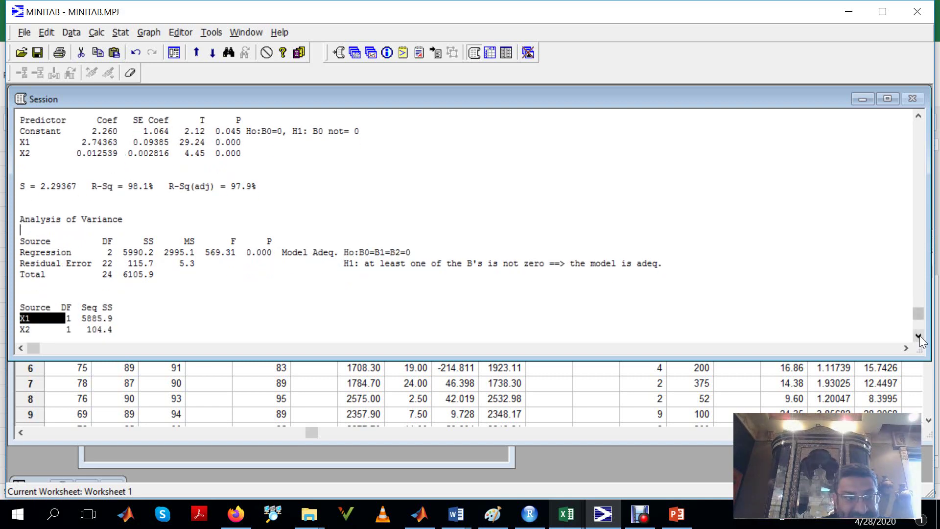
{"action": "left_click", "coordinate": [919, 336]}
{"action": "left_click", "coordinate": [919, 336]}
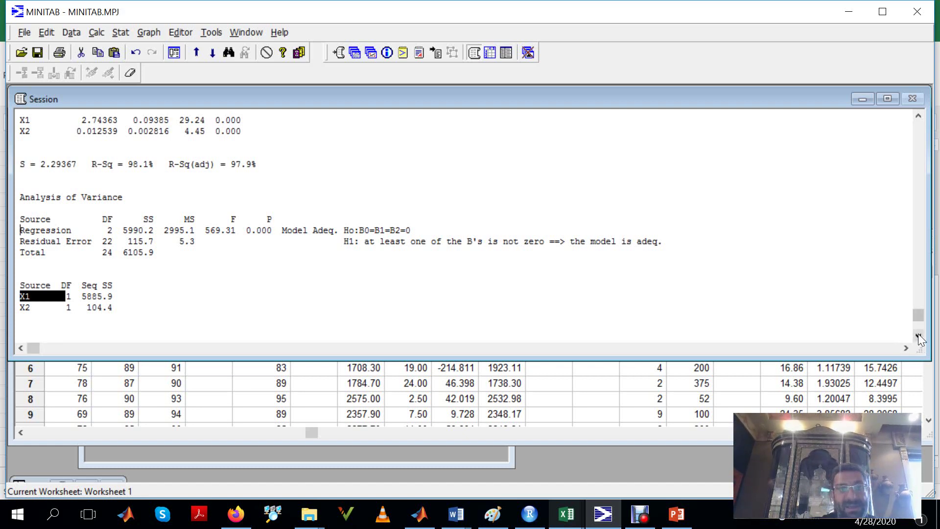
{"action": "scroll", "coordinate": [919, 338], "scroll_direction": "down", "scroll_amount": 6}
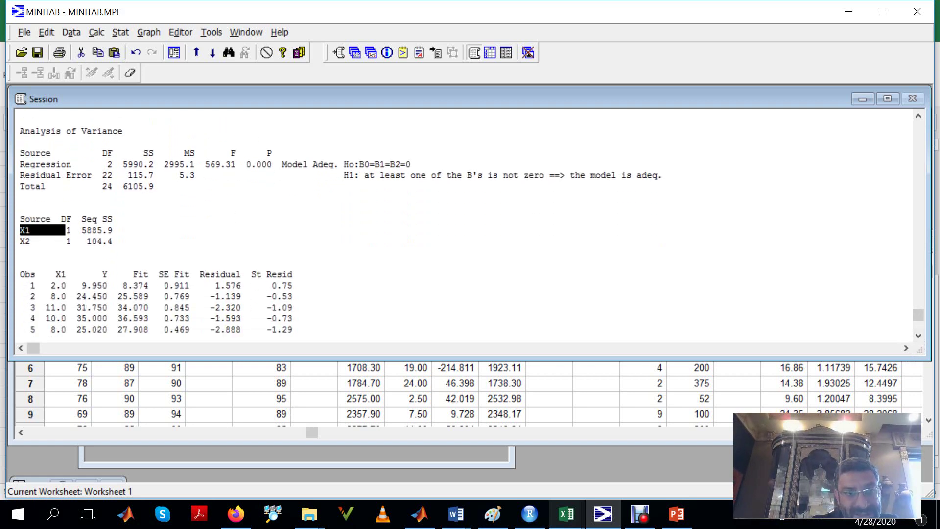
Examine the fits, residuals and standardized residuals in the observation table through the end of the Y versus X1, X2 output
{"action": "left_click", "coordinate": [655, 368]}
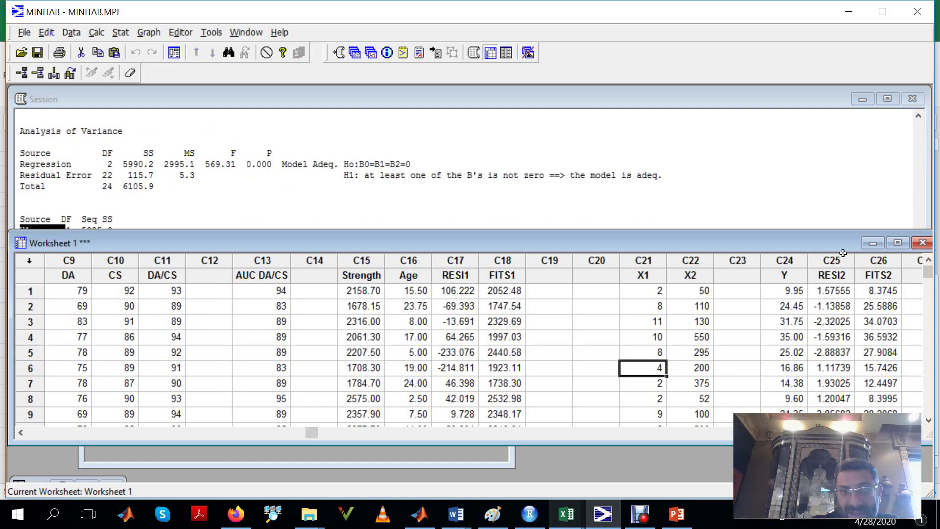
{"action": "left_click", "coordinate": [919, 212]}
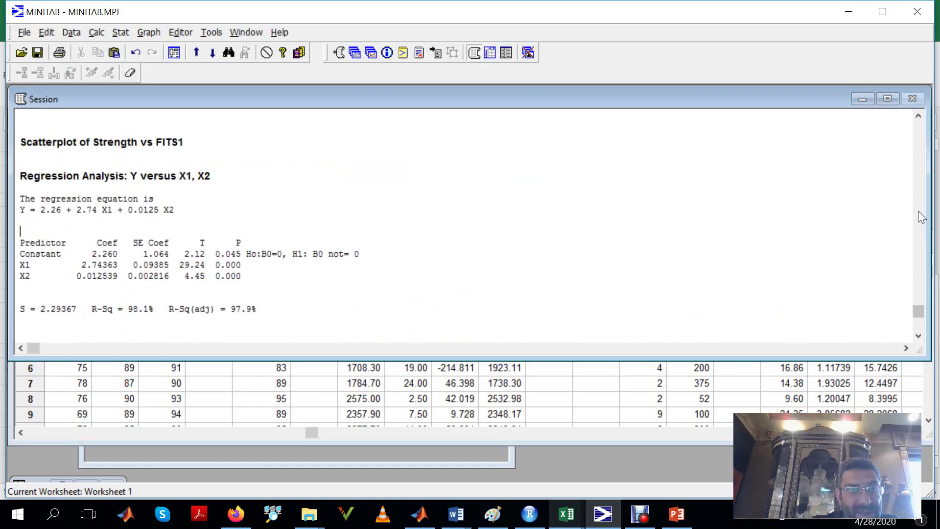
{"action": "left_click", "coordinate": [919, 326]}
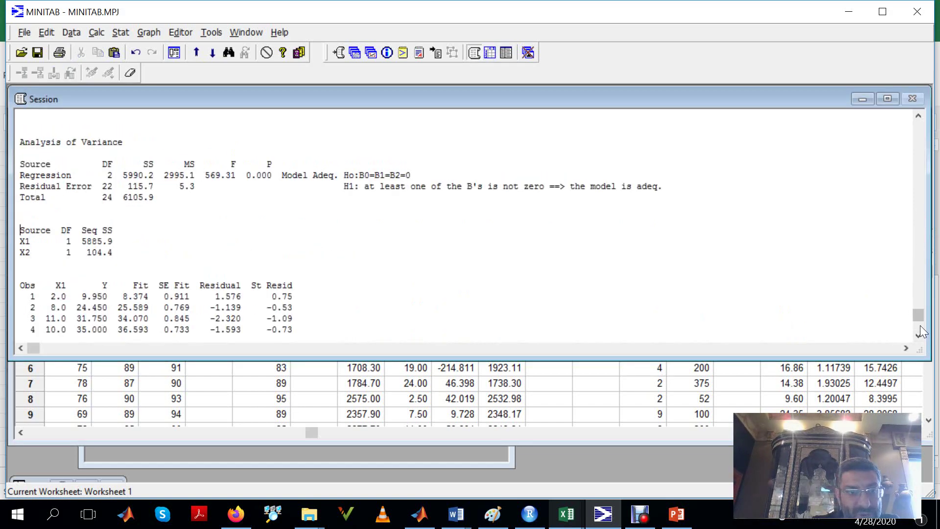
{"action": "left_click", "coordinate": [920, 327]}
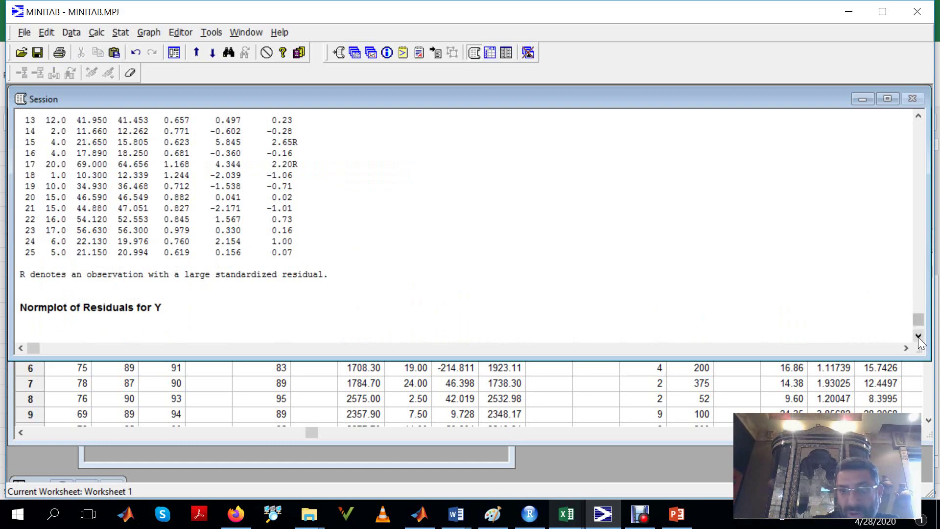
{"action": "left_click", "coordinate": [918, 337]}
{"action": "left_click", "coordinate": [919, 337]}
{"action": "left_click", "coordinate": [918, 336]}
{"action": "left_click", "coordinate": [918, 337]}
Run an Anderson-Darling normality test on the RESI2 residuals with no percentile lines
{"action": "left_click", "coordinate": [744, 387]}
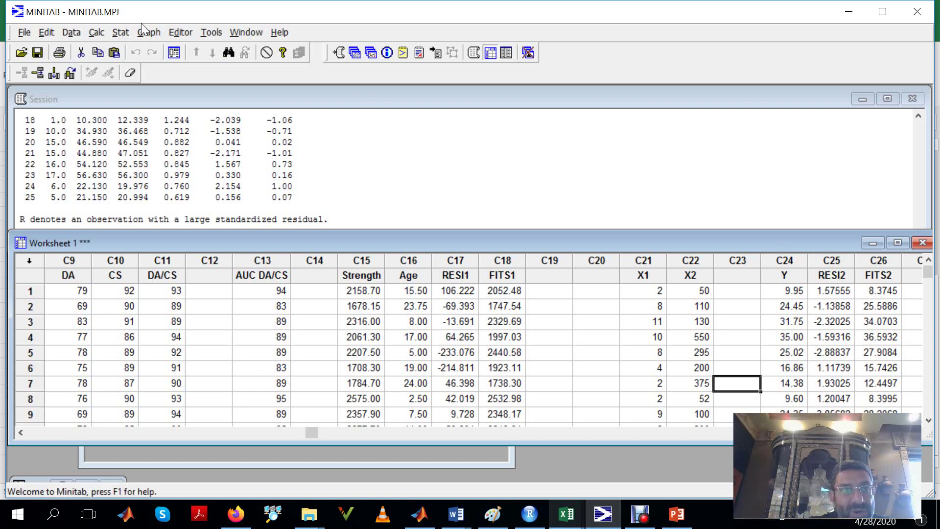
{"action": "left_click", "coordinate": [126, 30]}
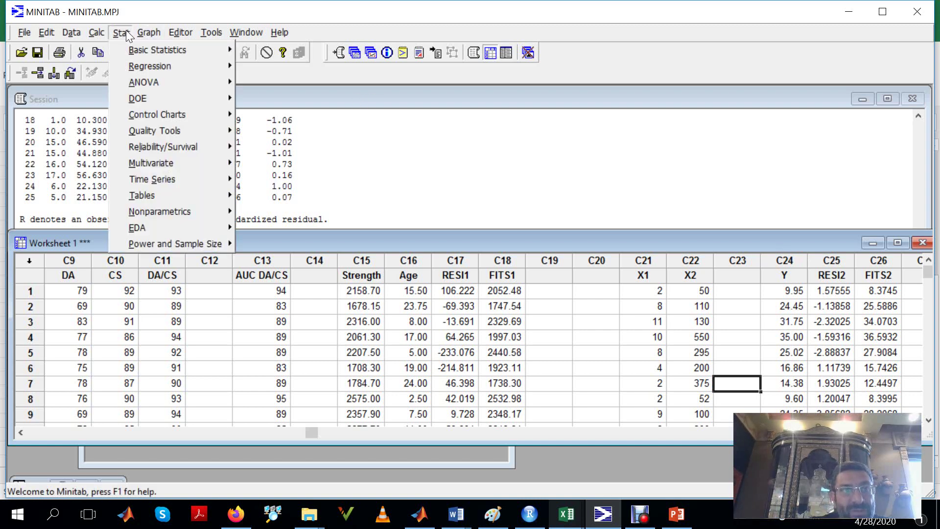
{"action": "mouse_move", "coordinate": [133, 45]}
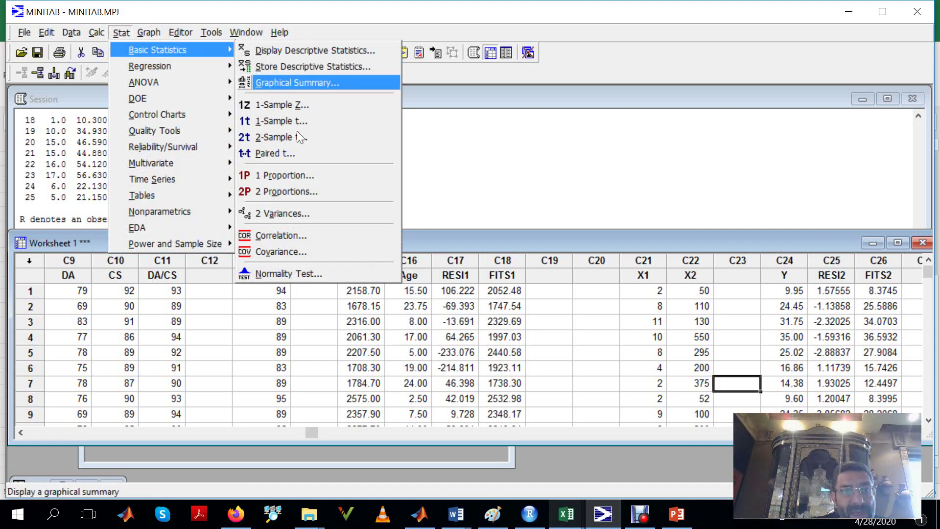
{"action": "left_click", "coordinate": [271, 277]}
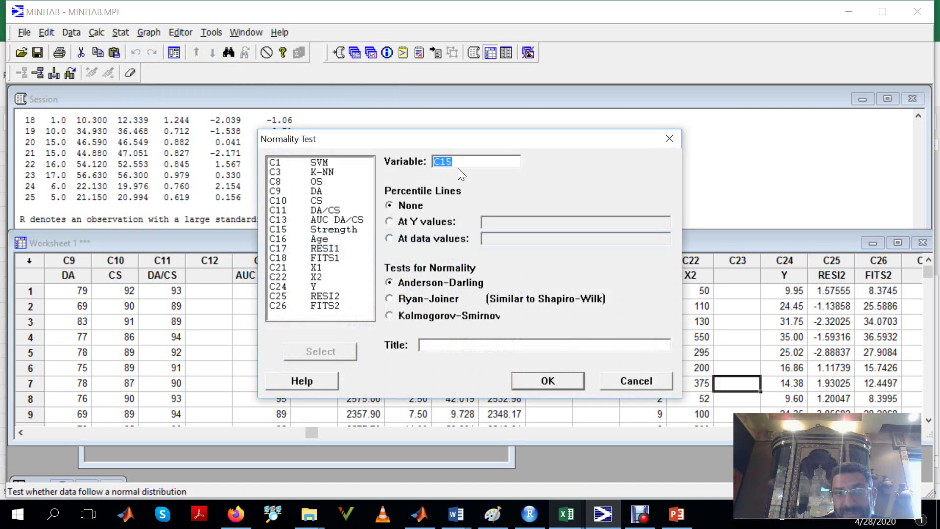
{"action": "double_click", "coordinate": [333, 297]}
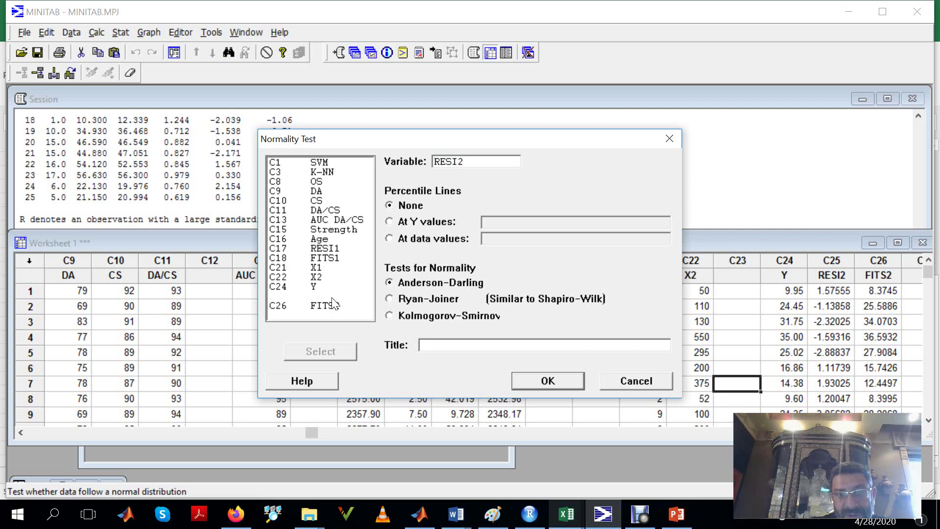
{"action": "left_click", "coordinate": [555, 383]}
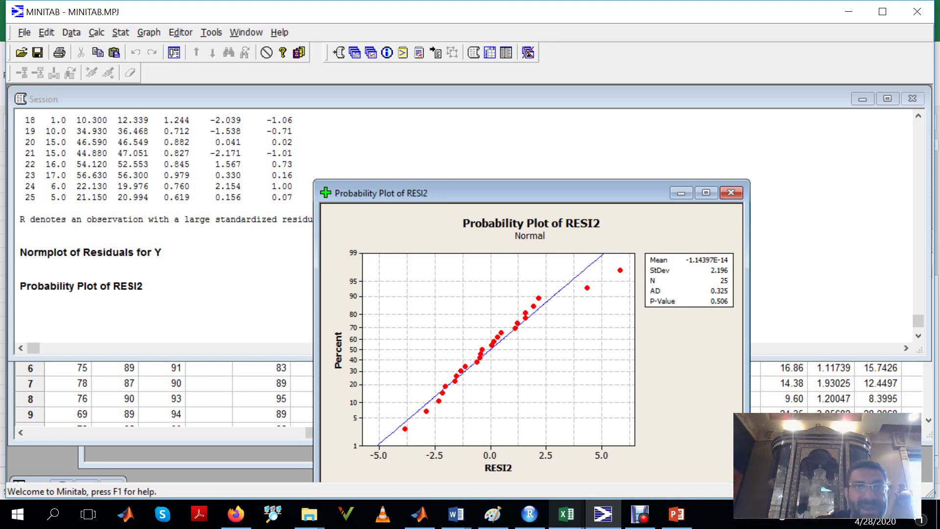
Review the Session output for the Y versus X1, X2 regression, from the residual table back to the coefficients and Analysis of Variance
{"action": "key", "text": "ctrl+m"}
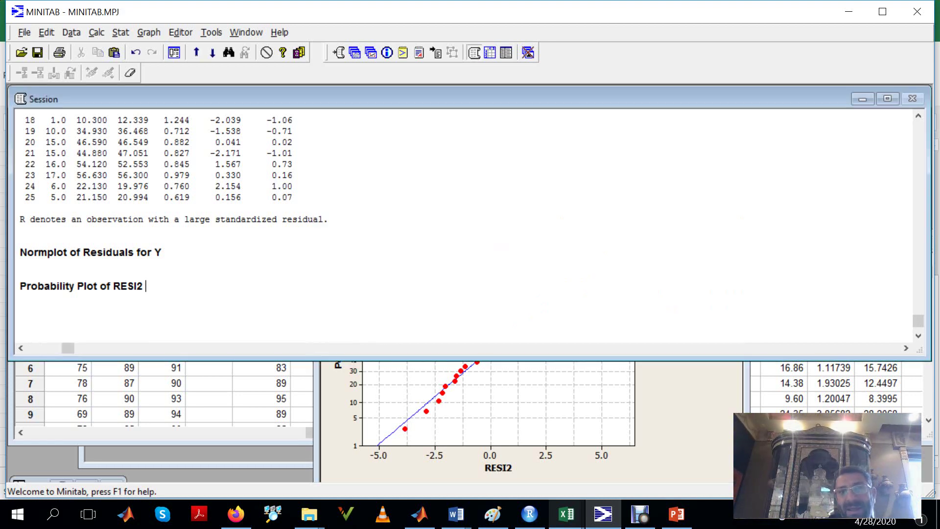
{"action": "scroll", "coordinate": [920, 137], "scroll_direction": "up", "scroll_amount": 6}
{"action": "left_click", "coordinate": [918, 116]}
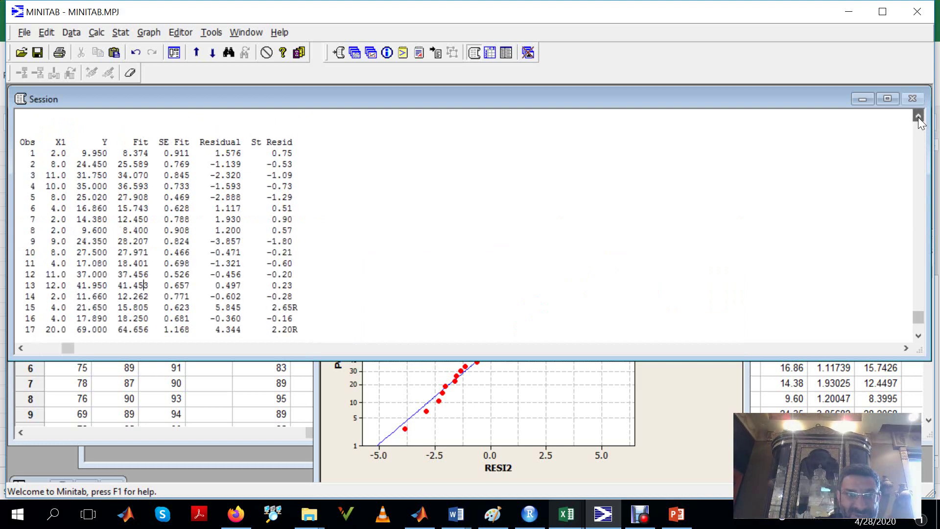
{"action": "left_click_drag", "start_coordinate": [918, 116], "coordinate": [919, 116]}
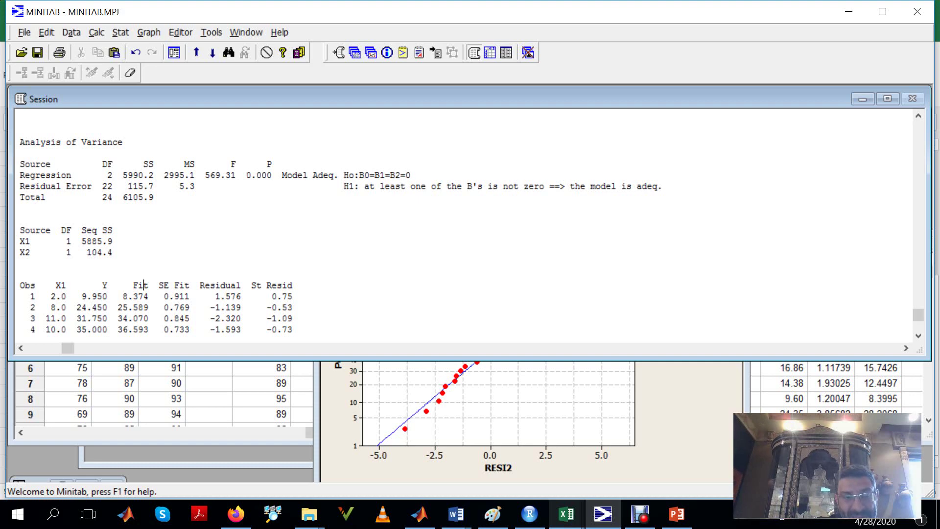
{"action": "left_click", "coordinate": [922, 132]}
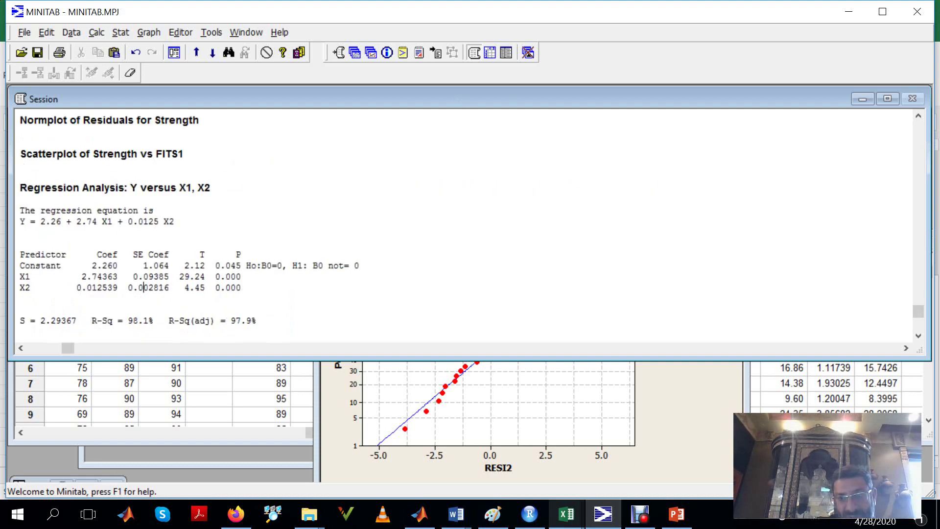
{"action": "left_click", "coordinate": [919, 336]}
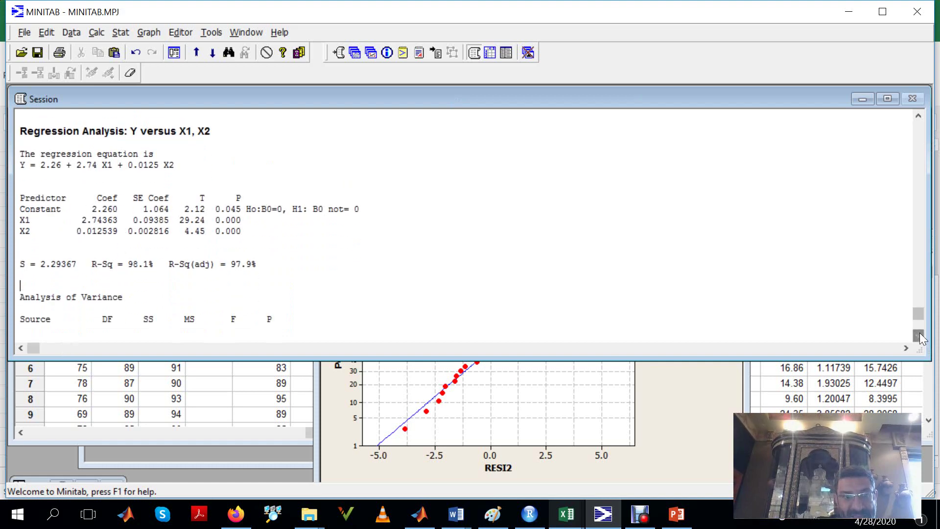
{"action": "scroll", "coordinate": [918, 336], "scroll_direction": "down", "scroll_amount": 3}
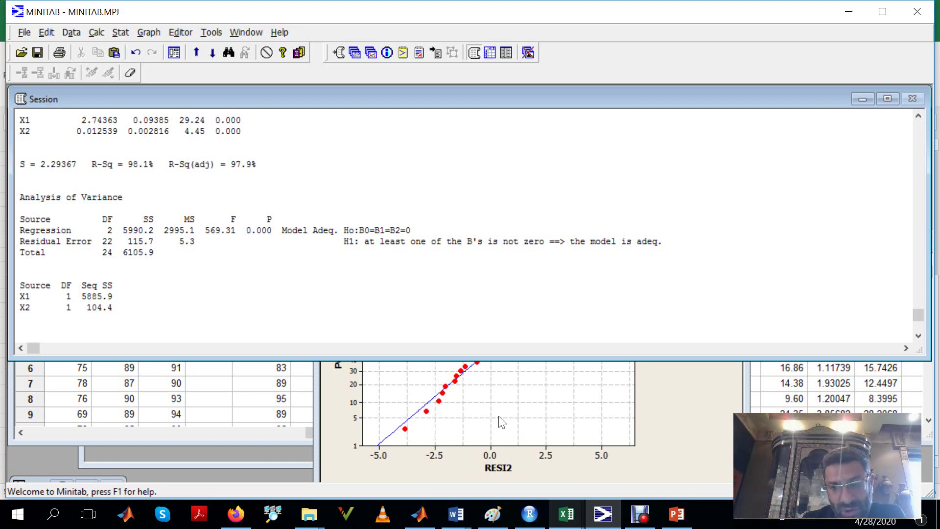
{"action": "left_click", "coordinate": [851, 409]}
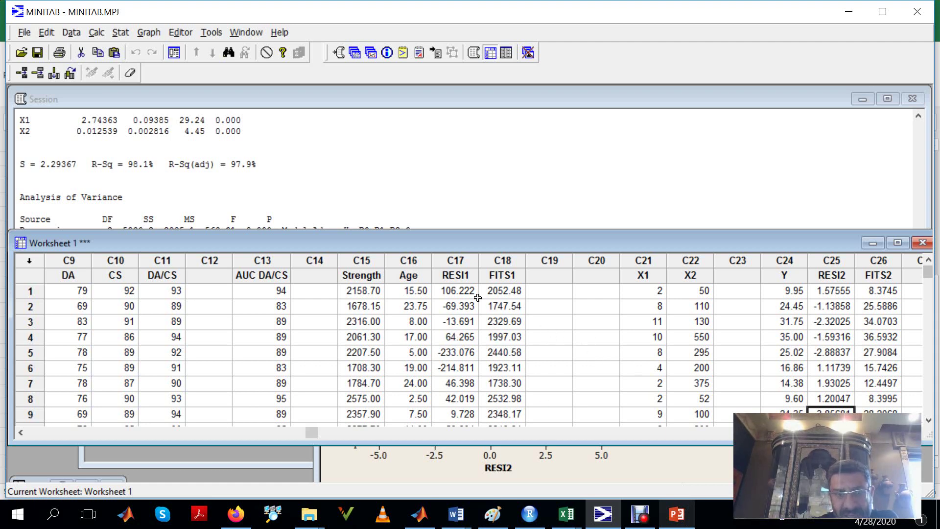
Switch to the Applied Statistics II presentation in PowerPoint and start the slide show from slide 213 with equation 12-13
{"action": "left_click", "coordinate": [567, 515]}
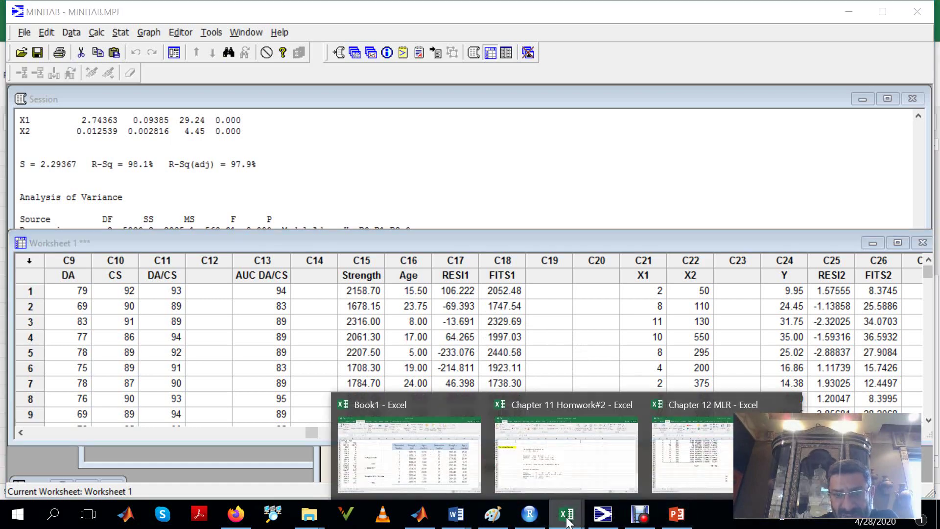
{"action": "left_click", "coordinate": [676, 475]}
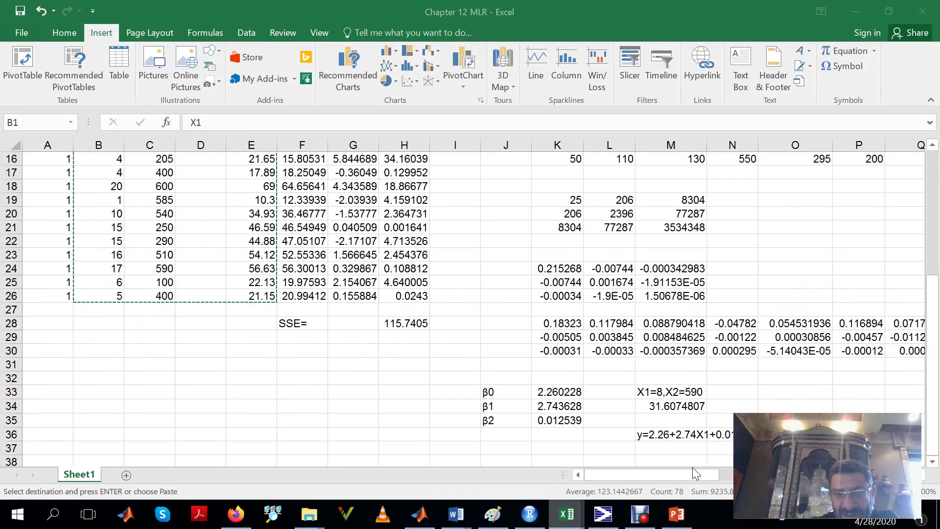
{"action": "mouse_move", "coordinate": [605, 523]}
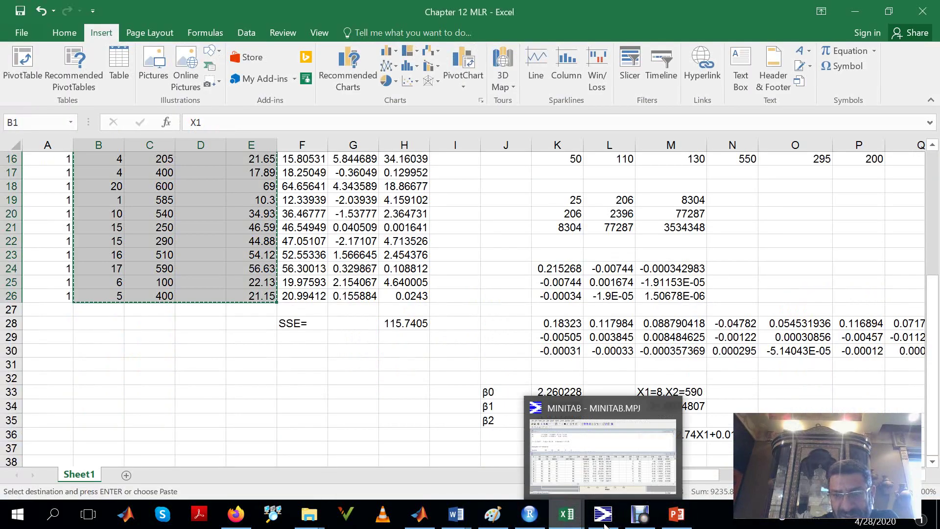
{"action": "left_click", "coordinate": [683, 523]}
{"action": "left_click", "coordinate": [686, 406]}
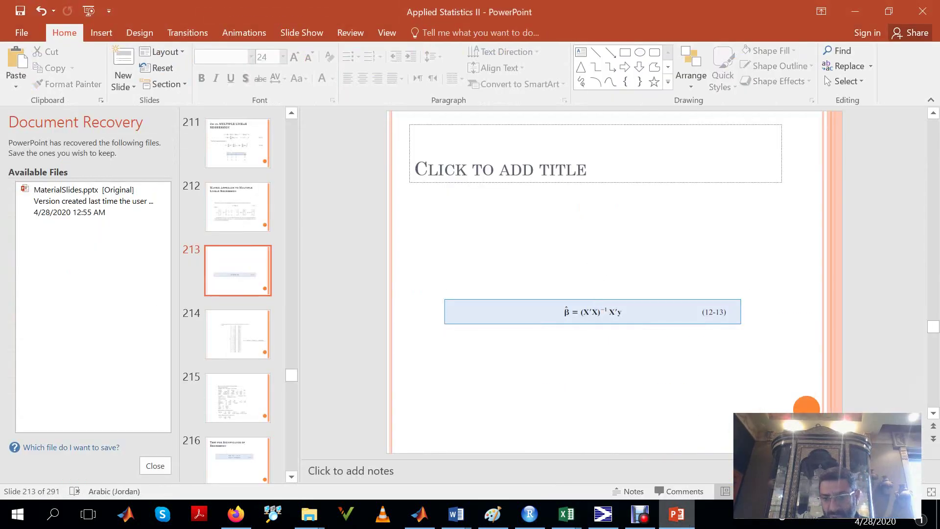
{"action": "key", "text": "shift+F5"}
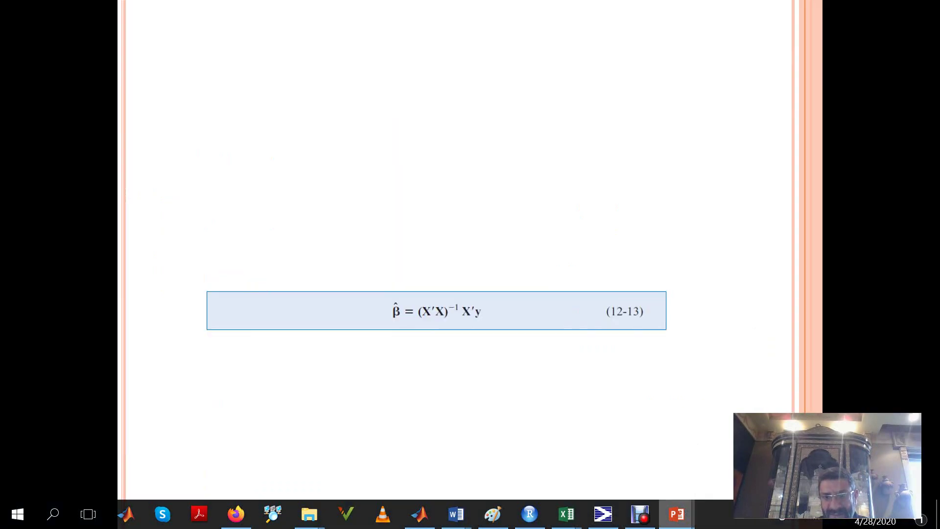
Advance the slide show through the X matrix and y vector slide to the Strength versus Length, Height regression output
{"action": "left_click", "coordinate": [733, 452]}
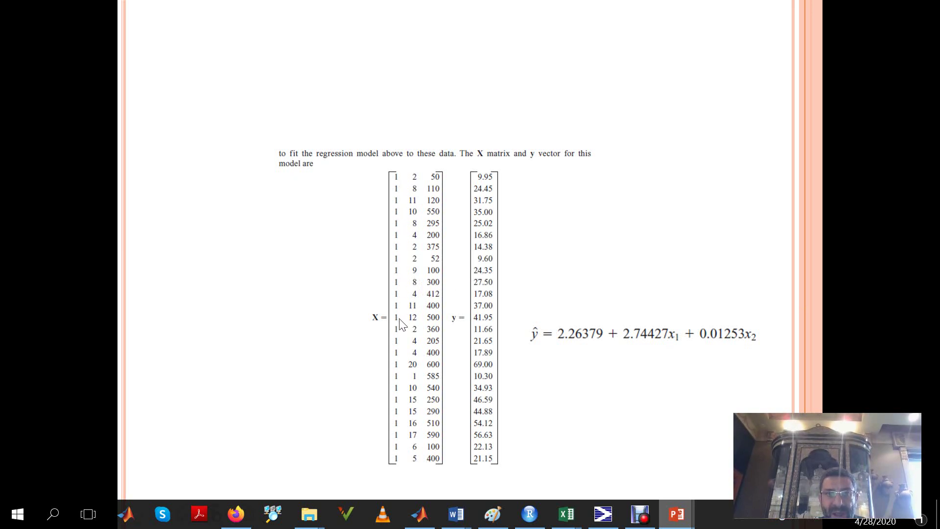
{"action": "left_click", "coordinate": [397, 430]}
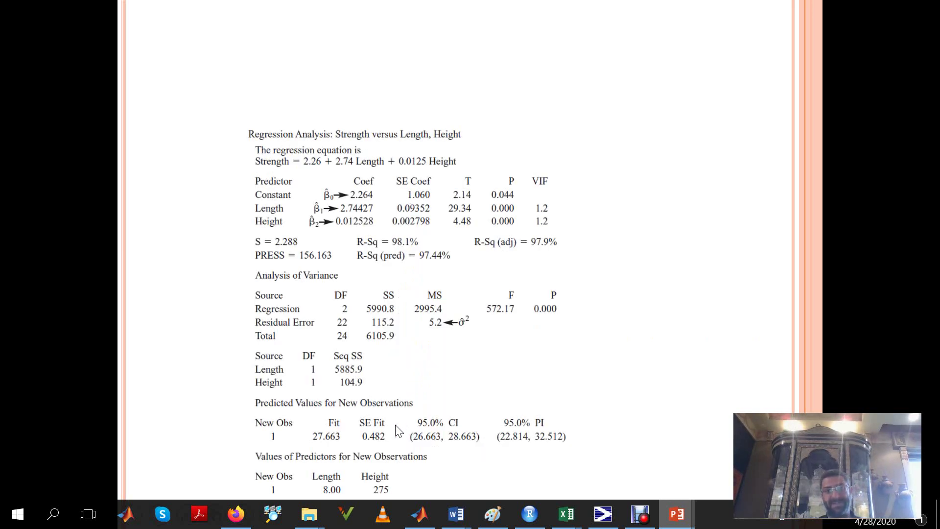
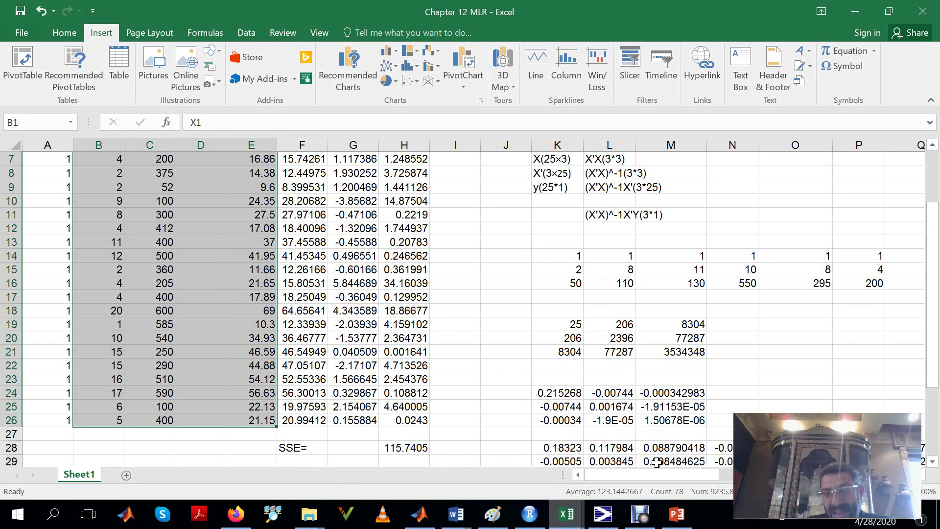
Switch to PowerPoint, go to slide 221 on confidence intervals for individual coefficients, and compare its formula with the Minitab regression output
{"action": "left_click", "coordinate": [678, 515]}
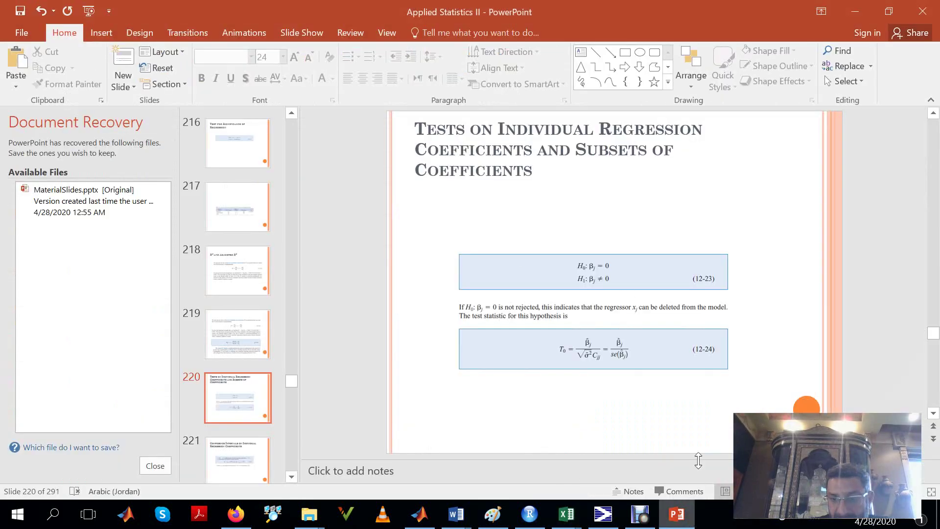
{"action": "left_click", "coordinate": [934, 413]}
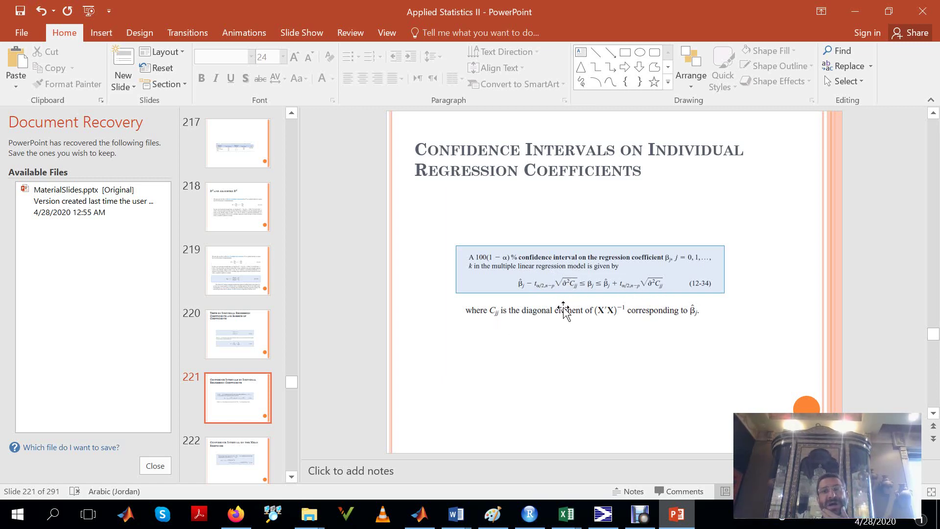
{"action": "left_click", "coordinate": [602, 514]}
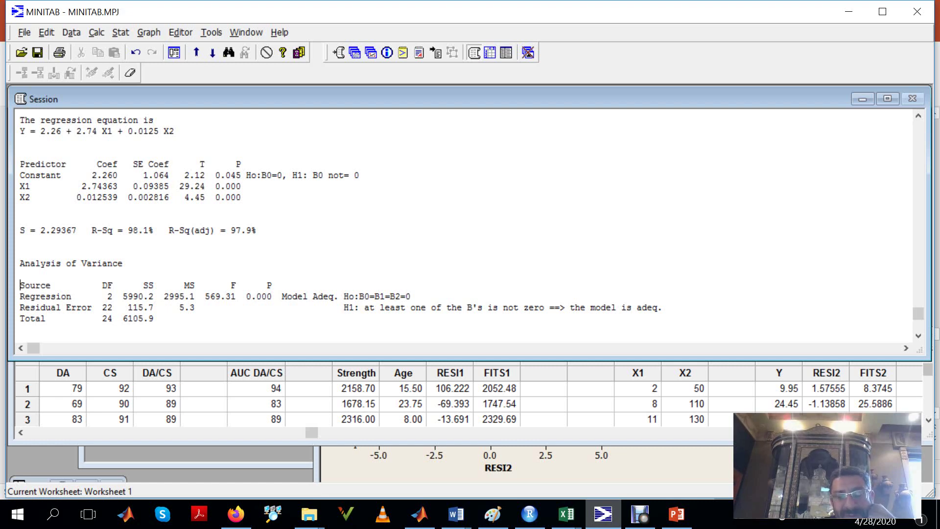
{"action": "left_click", "coordinate": [677, 514]}
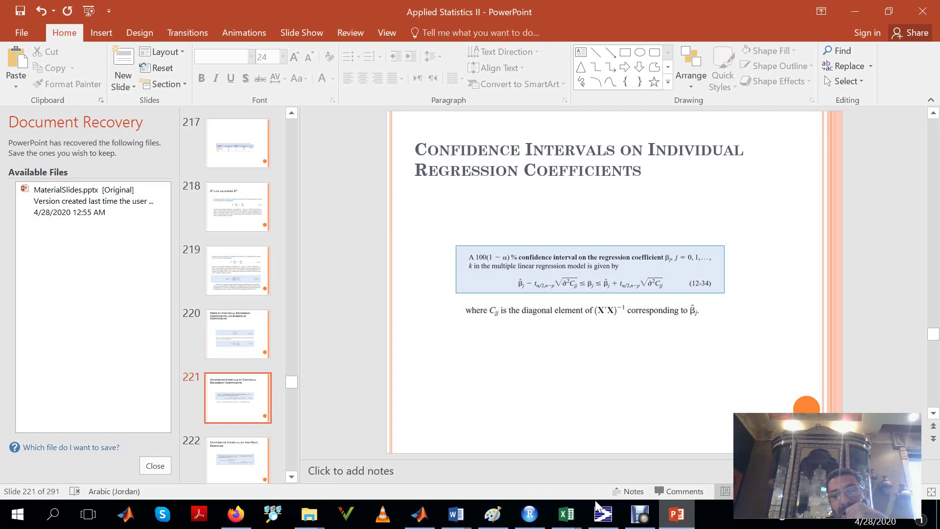
In Minitab, compute the inverse cumulative probability of the t distribution with 22 degrees of freedom for the input constant 0.025
{"action": "left_click", "coordinate": [602, 520]}
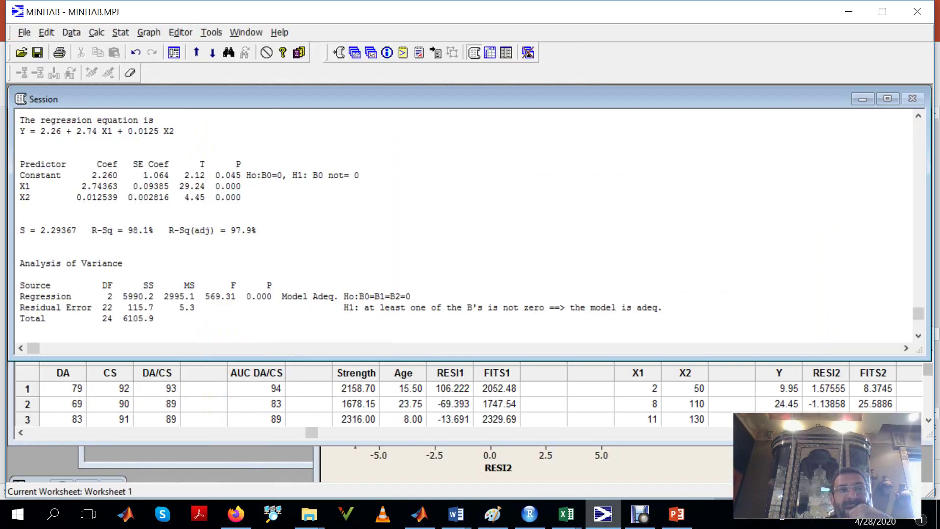
{"action": "left_click", "coordinate": [98, 33]}
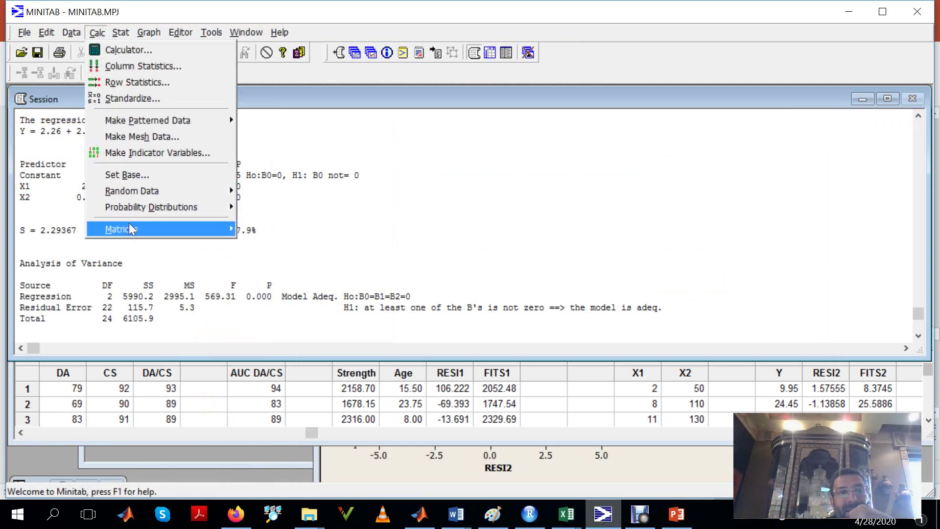
{"action": "mouse_move", "coordinate": [166, 207]}
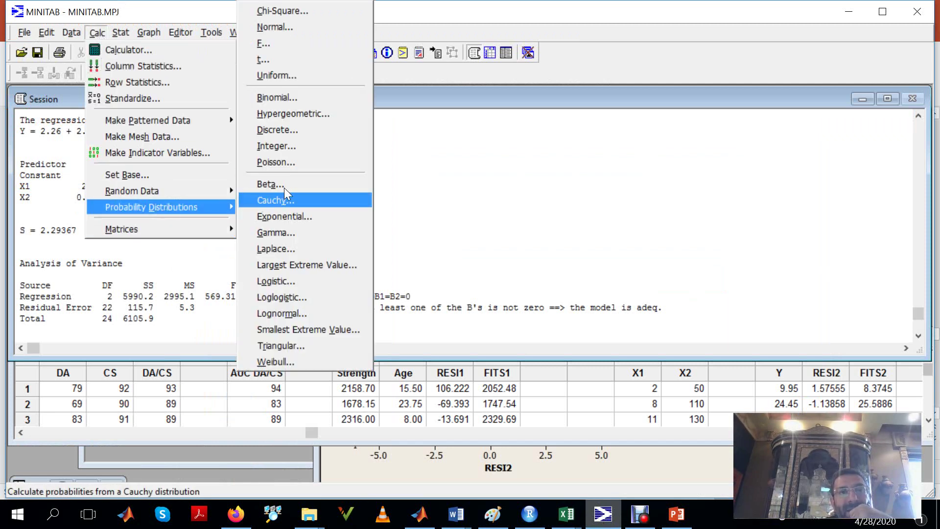
{"action": "left_click", "coordinate": [301, 63]}
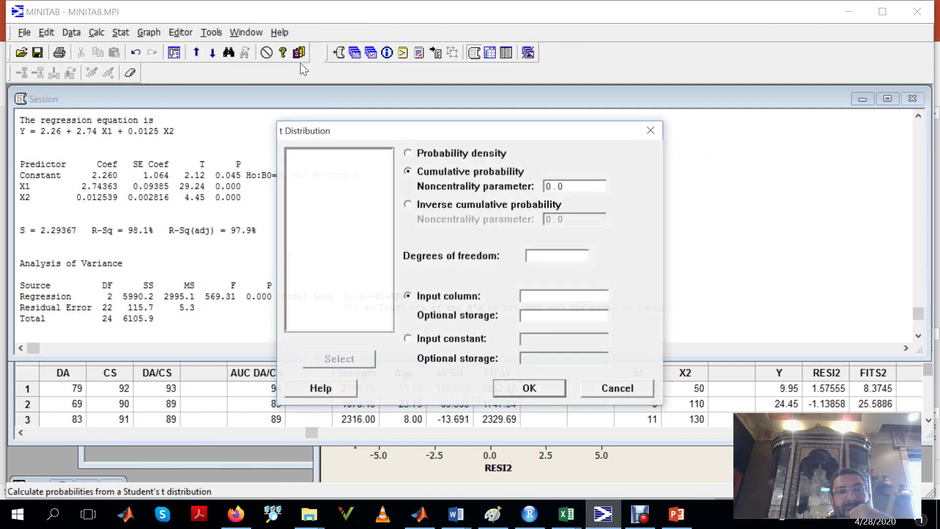
{"action": "left_click", "coordinate": [409, 204]}
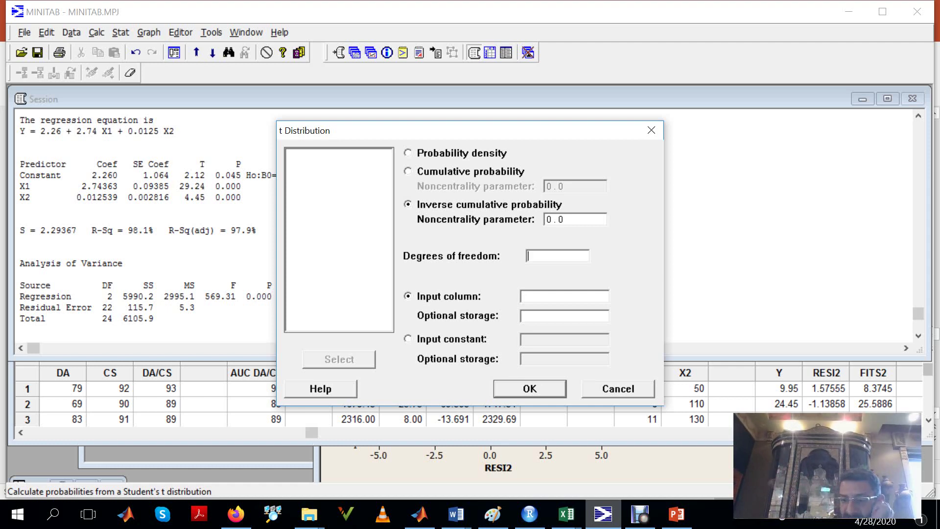
{"action": "left_click", "coordinate": [409, 339]}
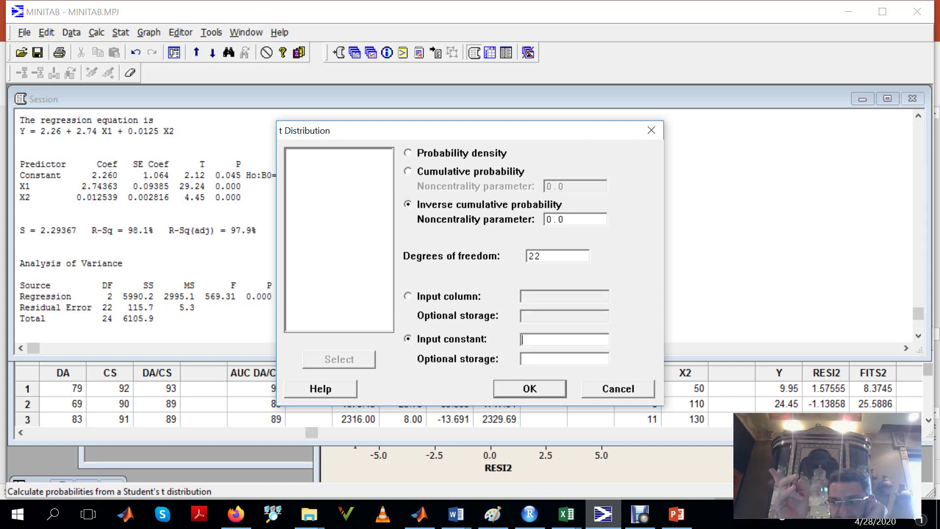
{"action": "type", "text": "0.025"}
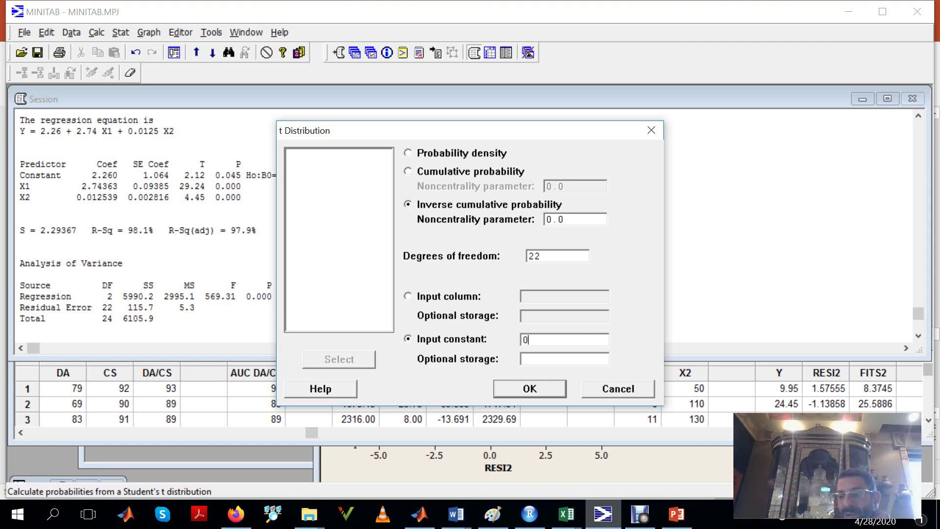
{"action": "left_click", "coordinate": [533, 388]}
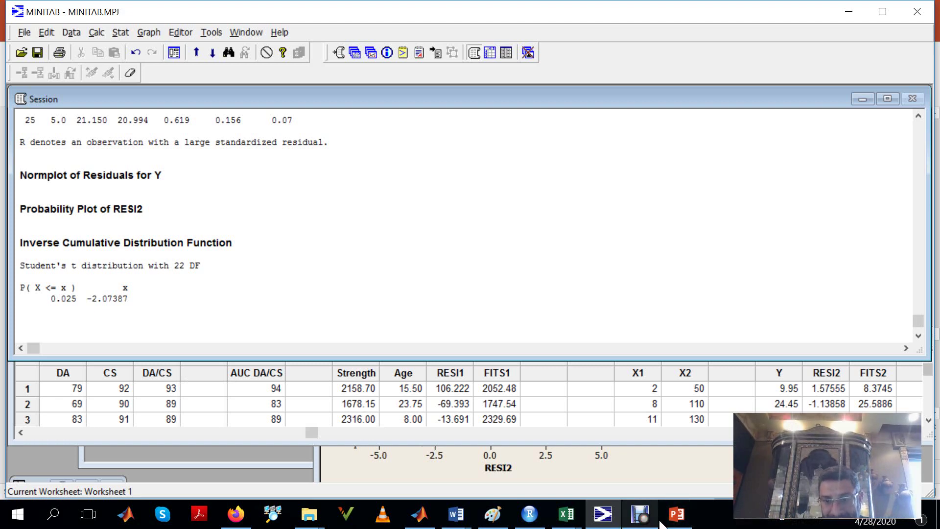
Check the coefficient confidence interval formula in PowerPoint, then examine the coefficients and standard errors in Minitab's Y versus X1, X2 output
{"action": "left_click", "coordinate": [680, 522]}
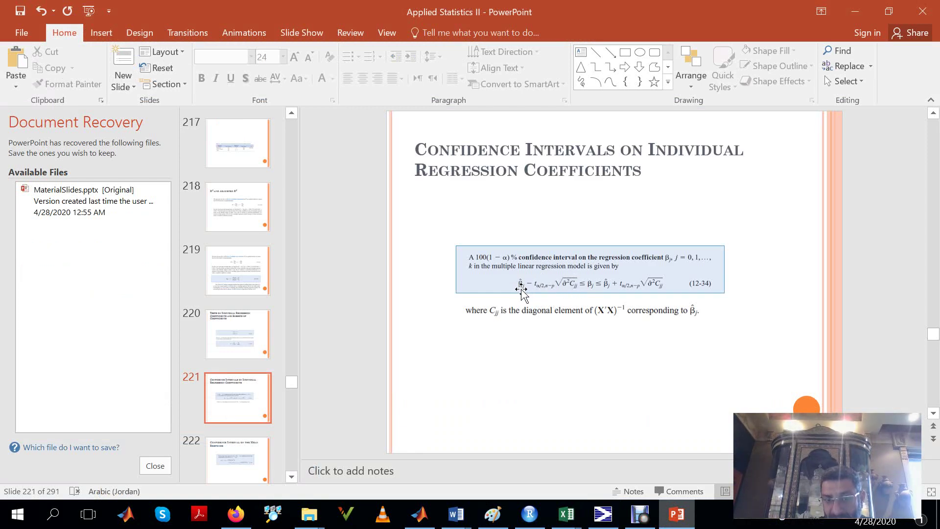
{"action": "left_click", "coordinate": [606, 525]}
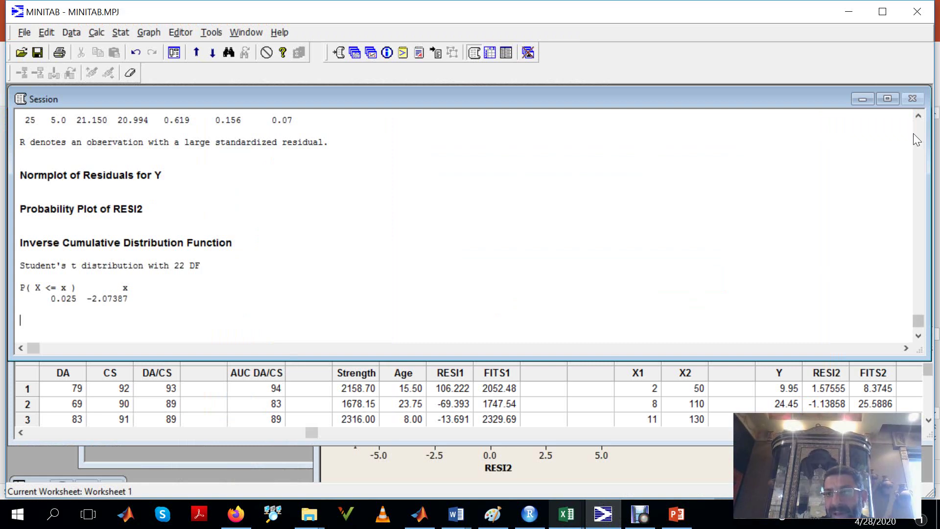
{"action": "scroll", "coordinate": [921, 139], "scroll_direction": "up", "scroll_amount": 10}
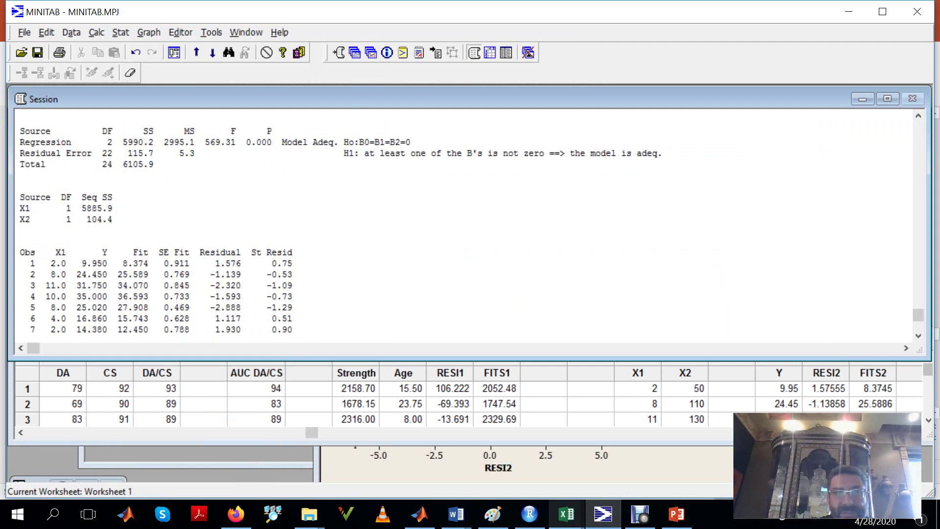
{"action": "left_click", "coordinate": [918, 116]}
{"action": "left_click", "coordinate": [918, 116]}
{"action": "left_click", "coordinate": [918, 117]}
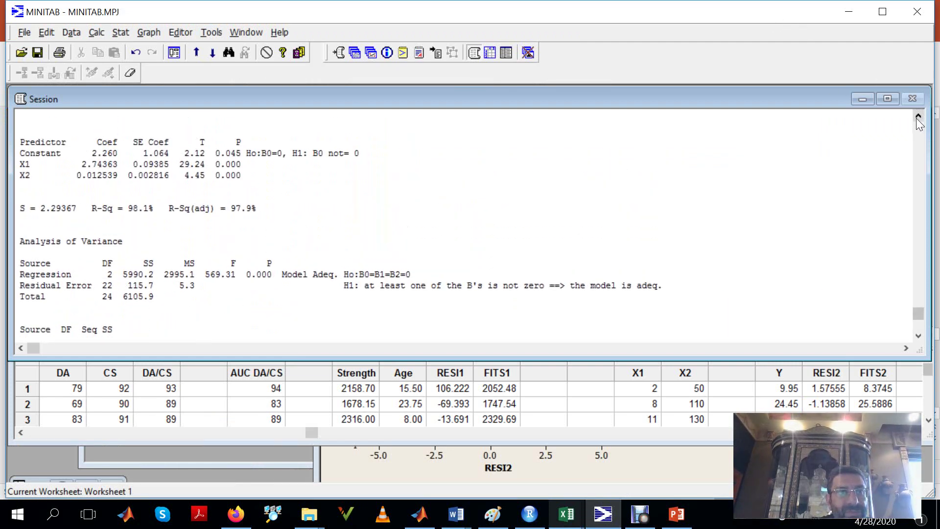
{"action": "left_click", "coordinate": [918, 116]}
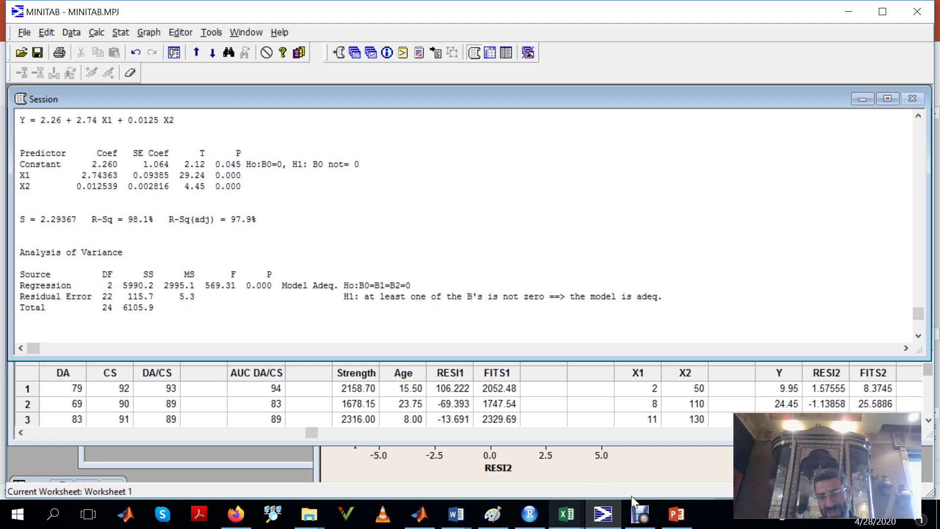
Show slide 222 on the mean response confidence interval in PowerPoint, then examine the Fit and SE Fit values in Minitab's observation table
{"action": "left_click", "coordinate": [677, 515]}
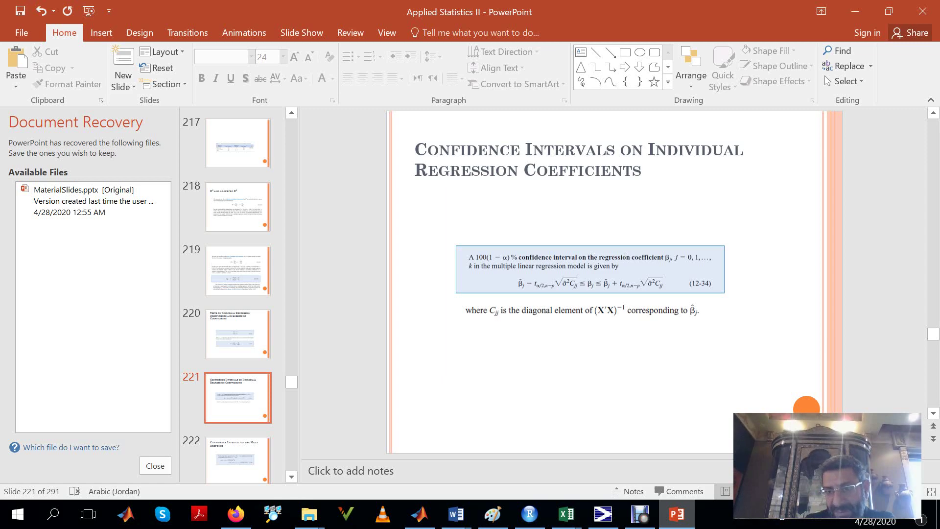
{"action": "left_click", "coordinate": [933, 413]}
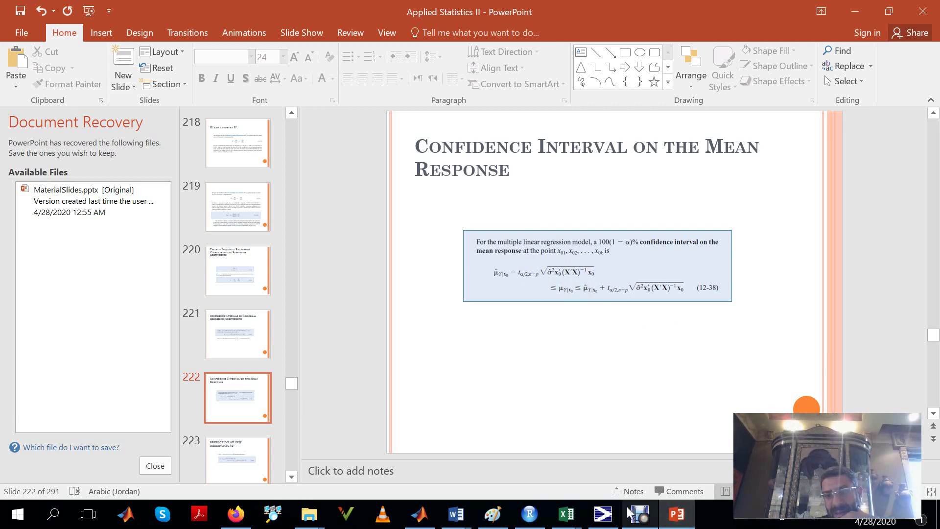
{"action": "left_click", "coordinate": [607, 522]}
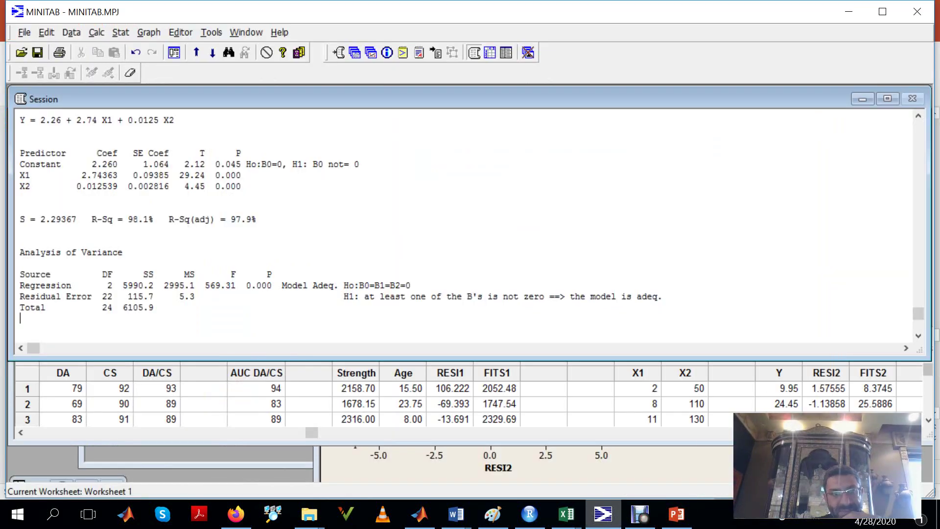
{"action": "left_click", "coordinate": [919, 336]}
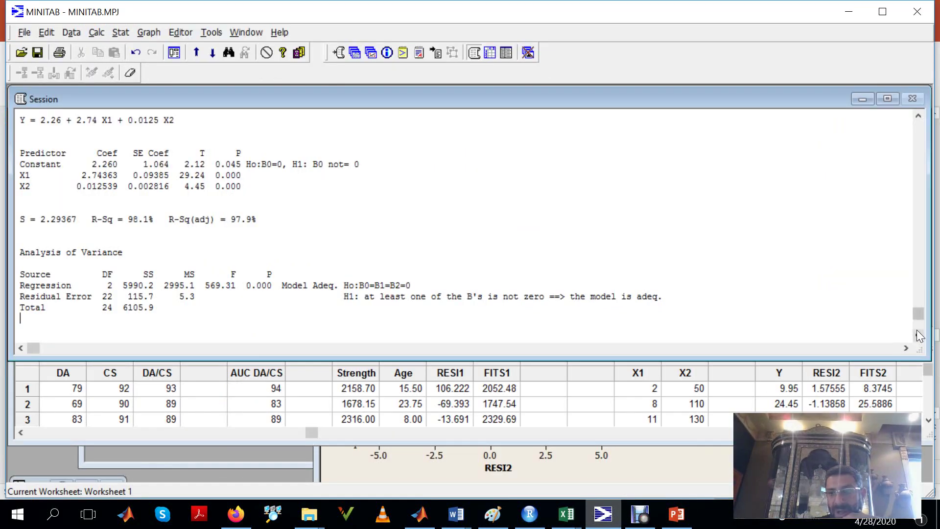
{"action": "scroll", "coordinate": [921, 333], "scroll_direction": "down", "scroll_amount": 6}
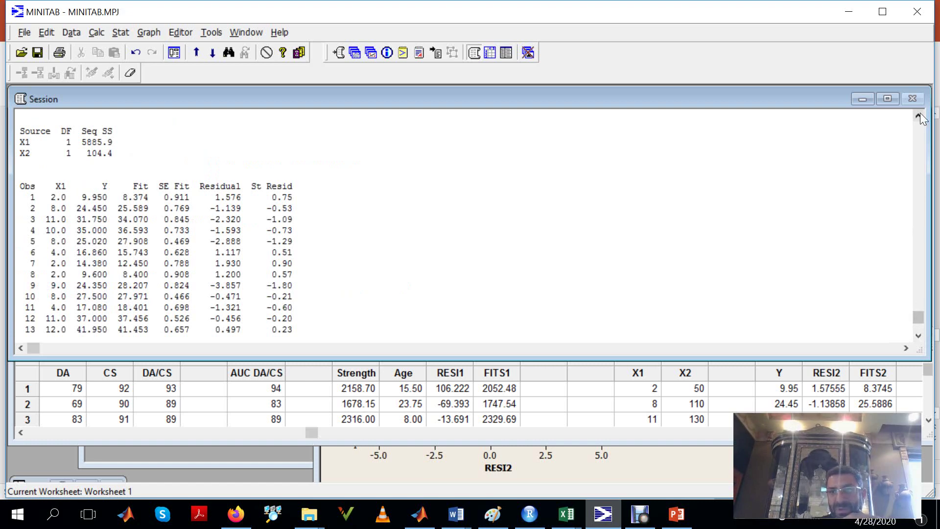
{"action": "scroll", "coordinate": [920, 340], "scroll_direction": "down", "scroll_amount": 4}
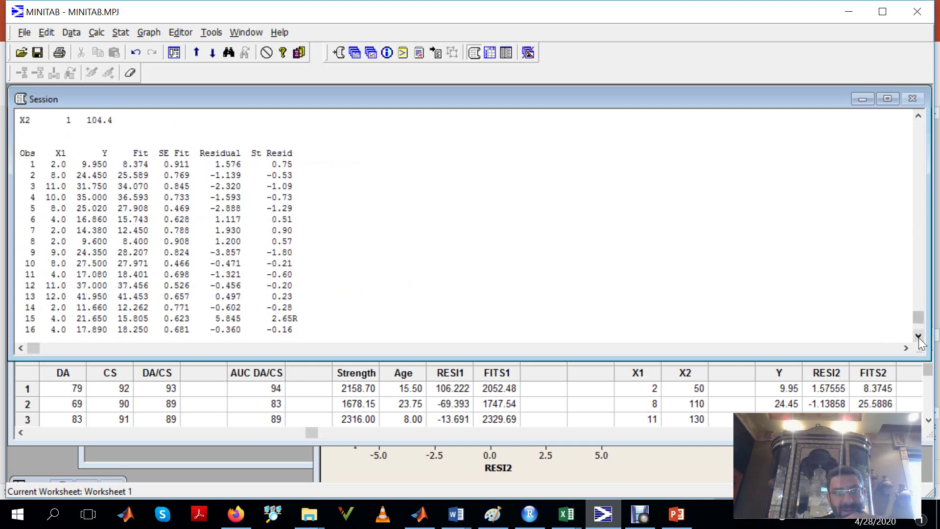
{"action": "scroll", "coordinate": [921, 343], "scroll_direction": "down", "scroll_amount": 4}
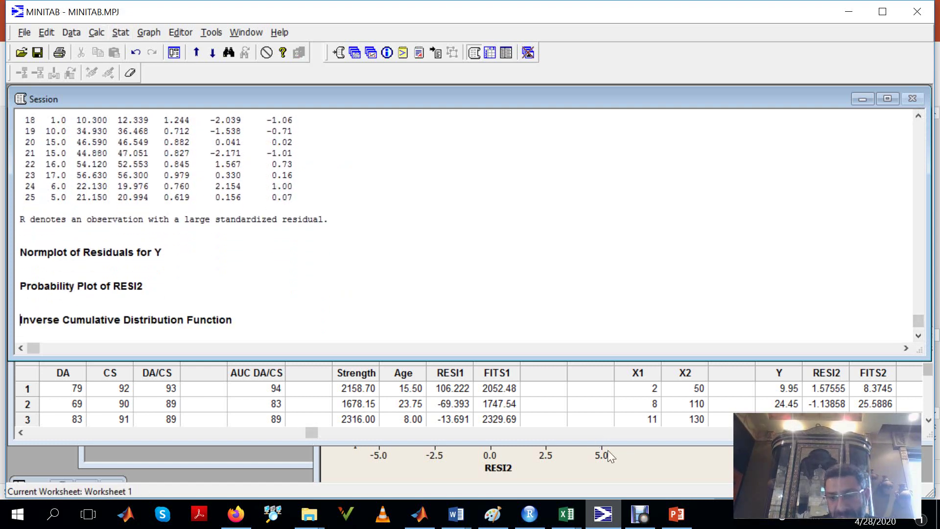
Return to PowerPoint and go back to slide 215 with the predicted values and 95% CI and PI for new observations
{"action": "left_click", "coordinate": [678, 520]}
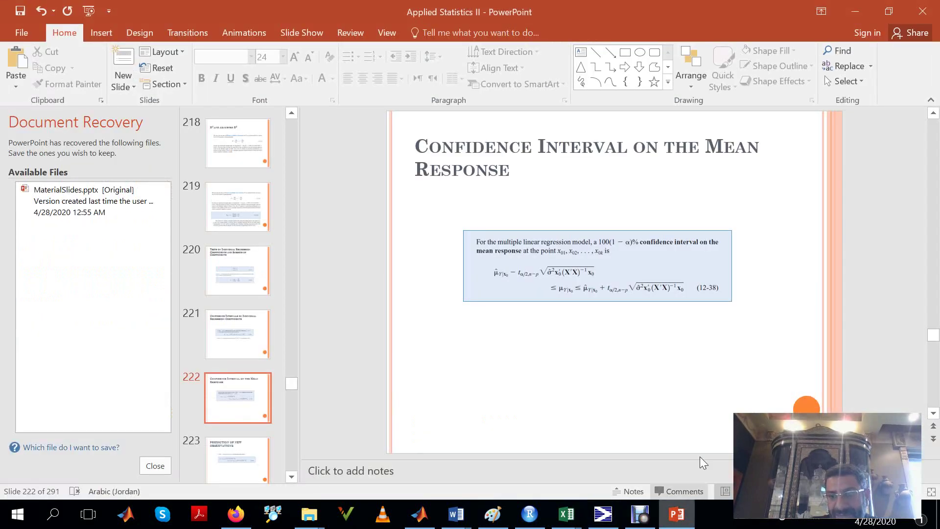
{"action": "scroll", "coordinate": [708, 432], "scroll_direction": "up", "scroll_amount": 6}
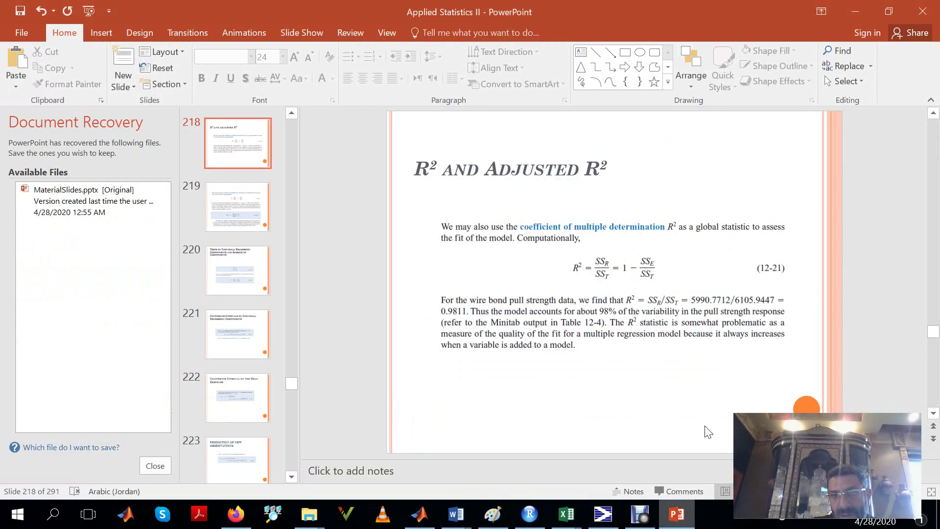
{"action": "scroll", "coordinate": [708, 432], "scroll_direction": "up", "scroll_amount": 1}
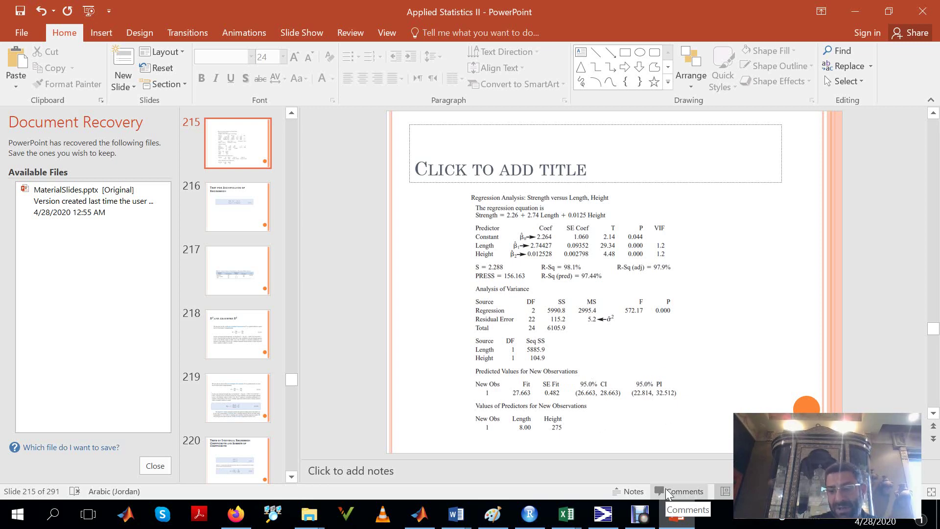
Move forward through the slides, past Prediction of New Observations, to the Model Adequacy Checking: Residual Analysis slide 224
{"action": "key", "text": "Page_Down"}
{"action": "key", "text": "Page_Down"}
{"action": "key", "text": "Page_Down"}
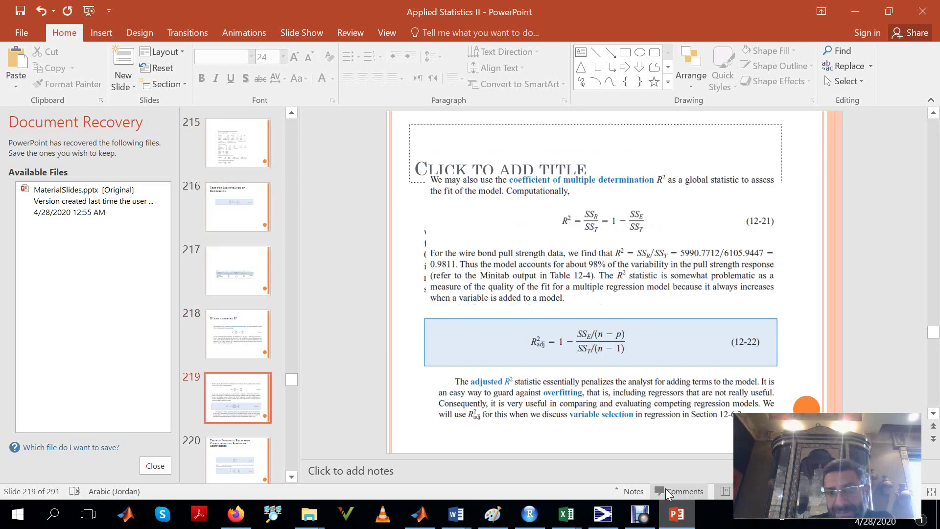
{"action": "key", "text": "Page_Down"}
{"action": "key", "text": "Page_Down"}
{"action": "key", "text": "Page_Down"}
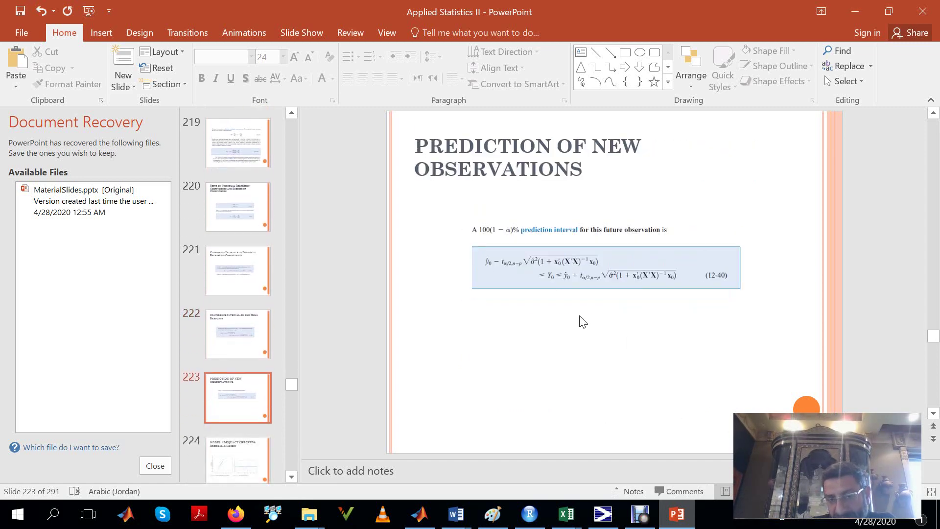
{"action": "key", "text": "Page_Down"}
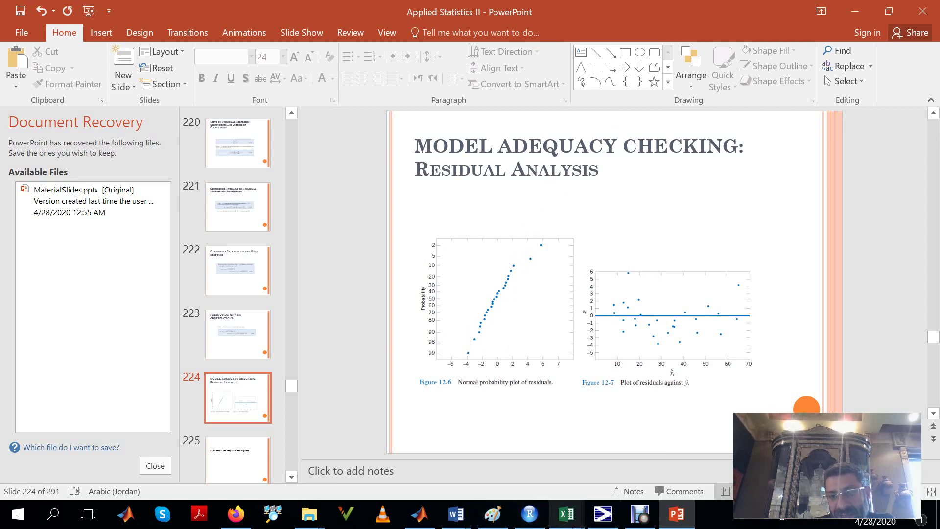
Switch to Minitab and bring the Probability Plot of RESI2 to the front
{"action": "left_click", "coordinate": [604, 514]}
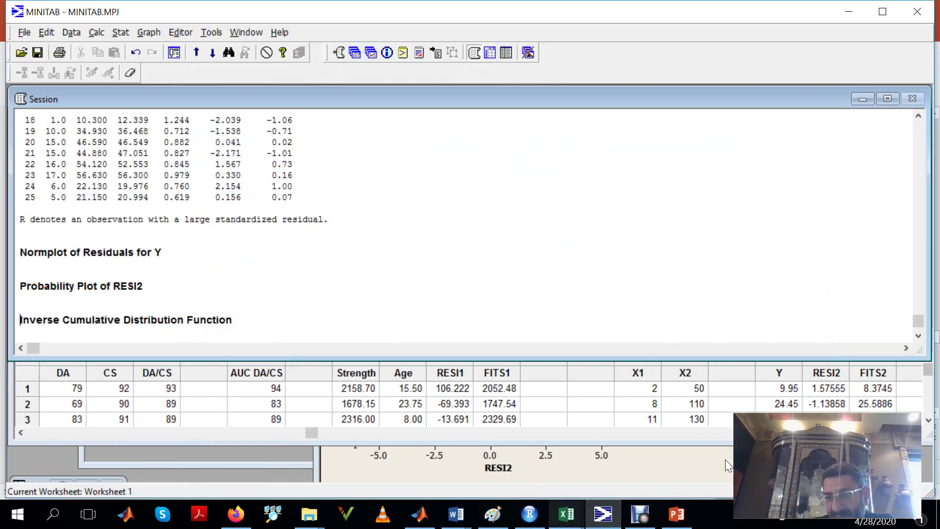
{"action": "left_click", "coordinate": [709, 468]}
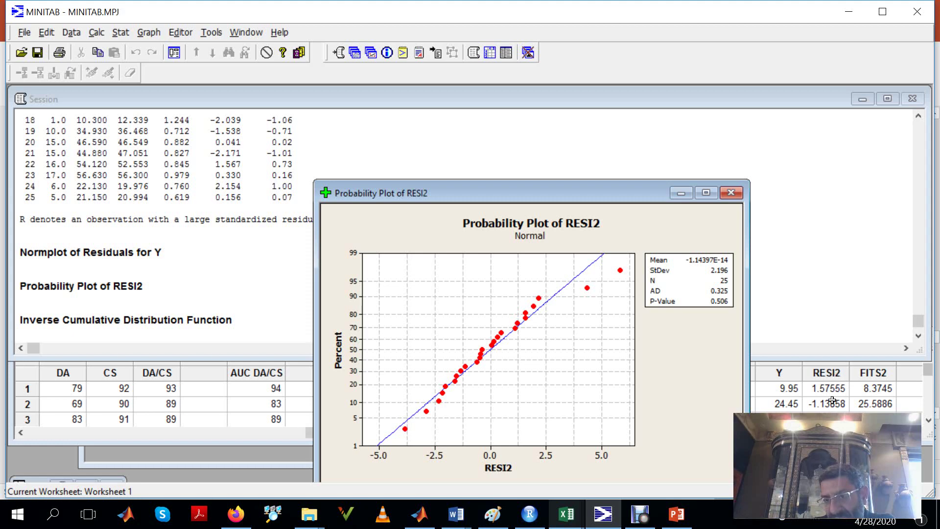
Start the regression of Y on predictors X1 and X2, keeping Residuals and Fits as the stored columns
{"action": "left_click", "coordinate": [122, 32]}
{"action": "mouse_move", "coordinate": [201, 63]}
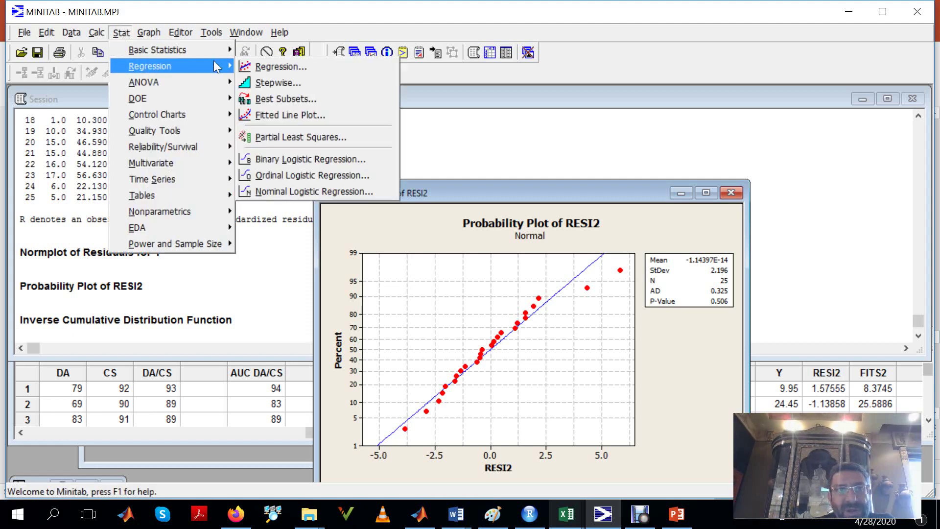
{"action": "left_click", "coordinate": [277, 67]}
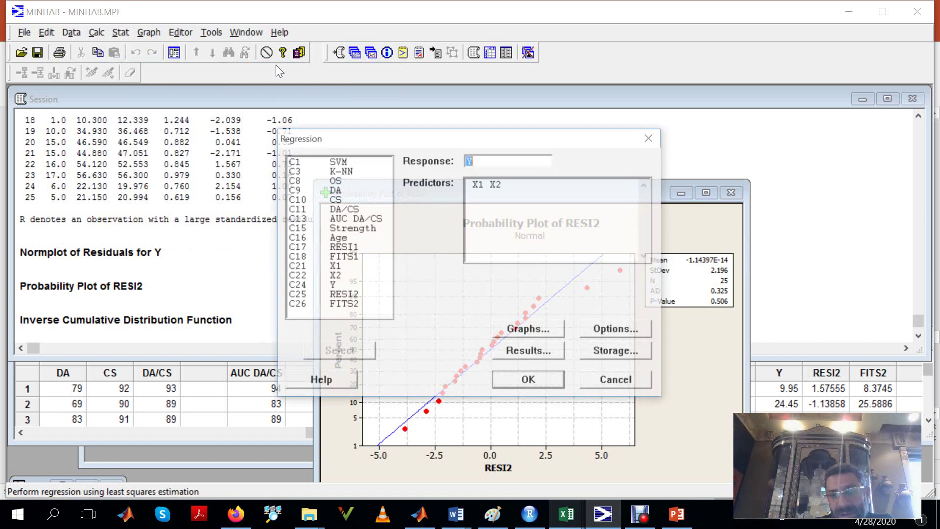
{"action": "left_click", "coordinate": [612, 357]}
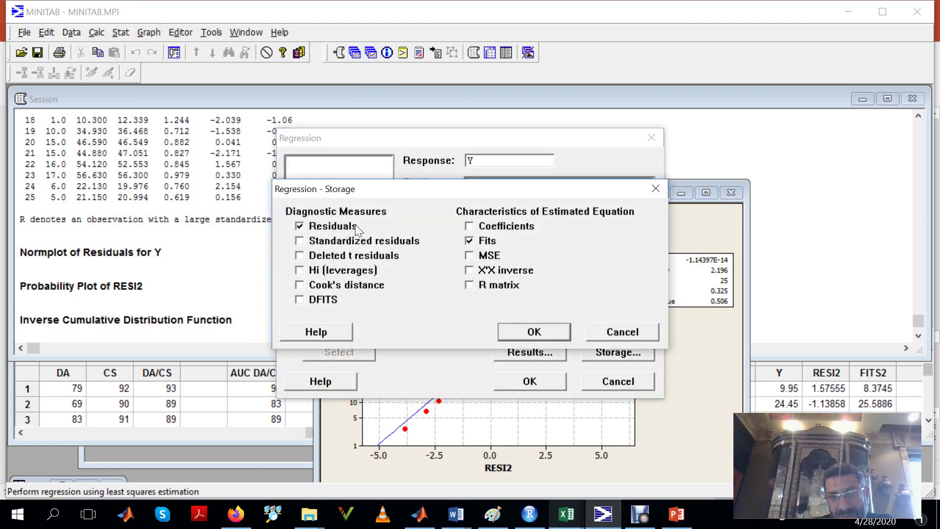
{"action": "left_click", "coordinate": [528, 336]}
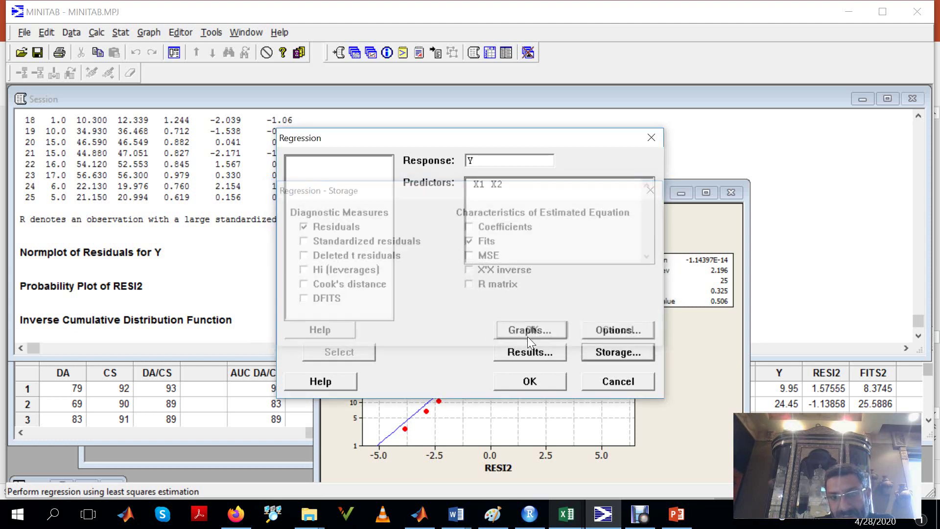
Limit the displayed results to sequential sums of squares and unusual observations, and run the regression
{"action": "left_click", "coordinate": [542, 350]}
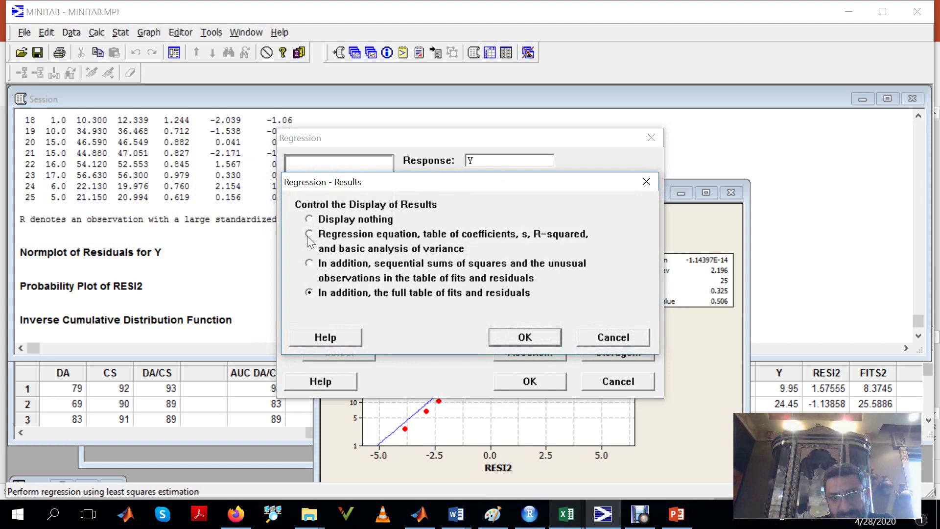
{"action": "left_click", "coordinate": [310, 264]}
{"action": "left_click", "coordinate": [530, 338]}
{"action": "left_click", "coordinate": [530, 381]}
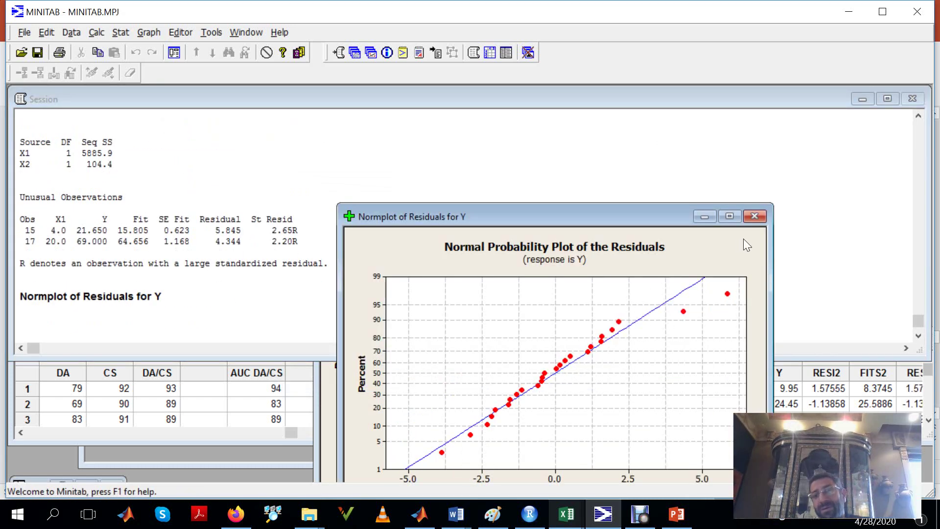
Close the Normplot of Residuals for Y without saving it and bring the worksheet forward to show the RESI3 and FITS3 columns
{"action": "left_click", "coordinate": [758, 216]}
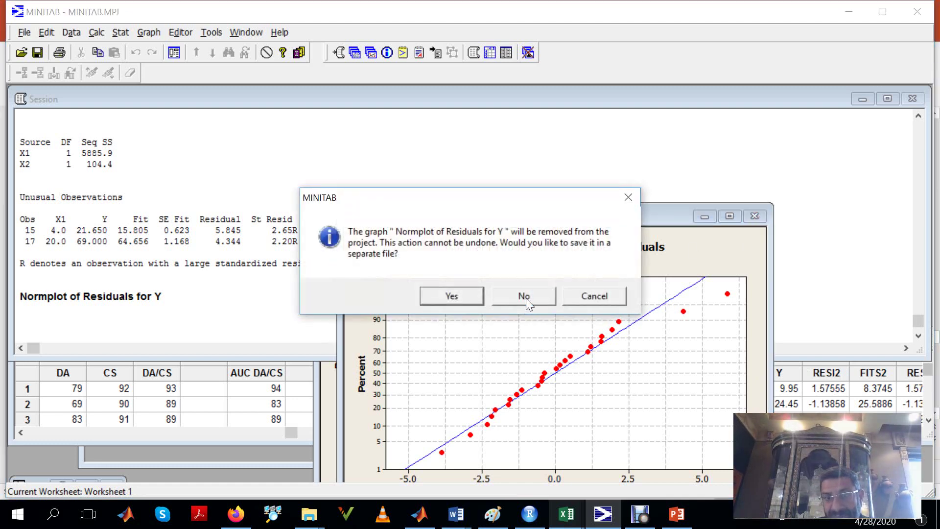
{"action": "left_click", "coordinate": [525, 297]}
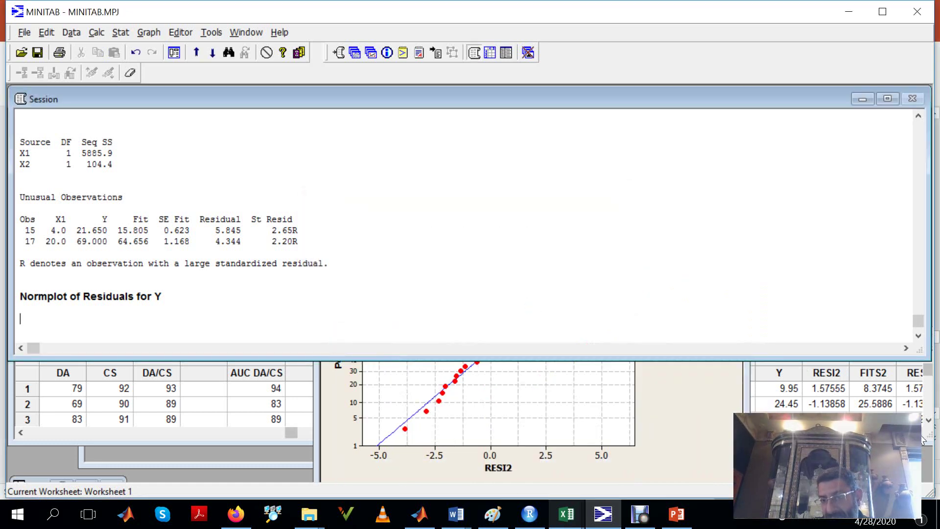
{"action": "left_click", "coordinate": [924, 440]}
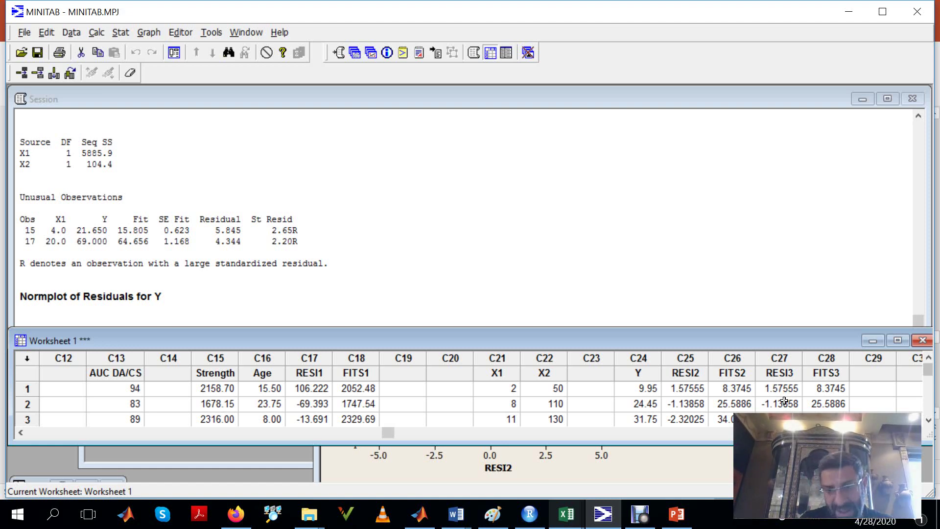
Switch to PowerPoint and move forward from the Residual Analysis slide to exercise 12-7 on slide 227
{"action": "left_click", "coordinate": [677, 514]}
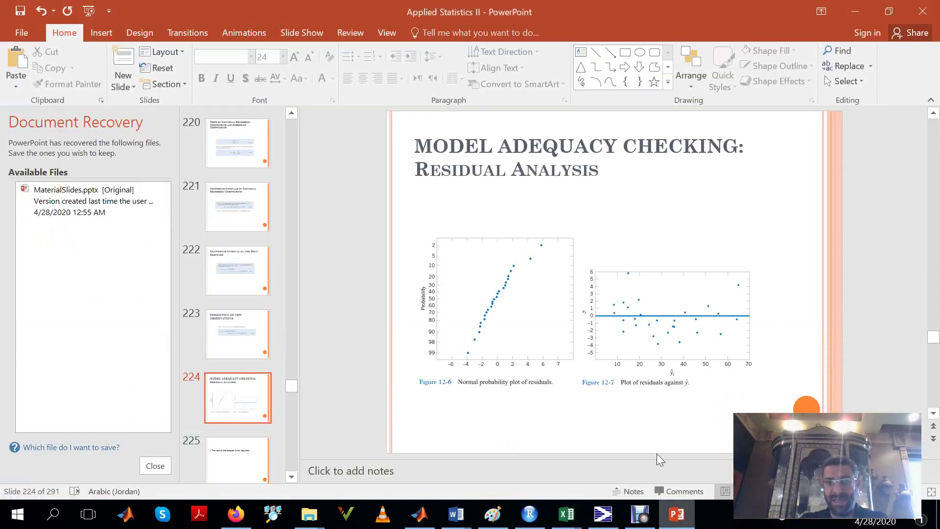
{"action": "scroll", "coordinate": [649, 431], "scroll_direction": "down", "scroll_amount": 1}
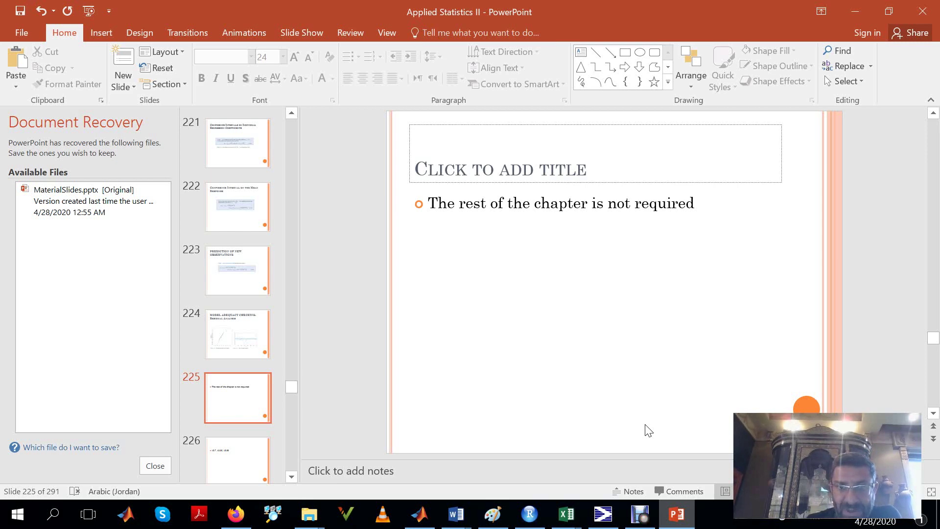
{"action": "scroll", "coordinate": [649, 431], "scroll_direction": "down", "scroll_amount": 1}
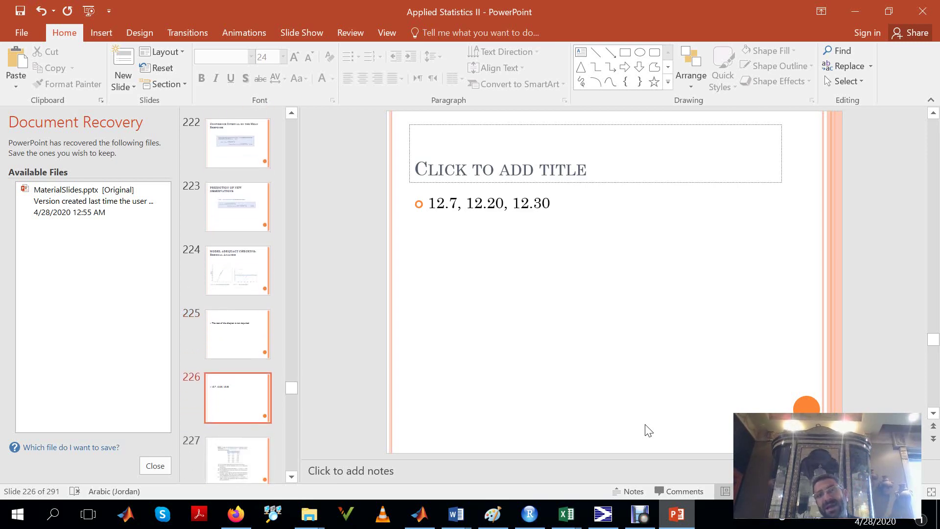
{"action": "scroll", "coordinate": [649, 431], "scroll_direction": "down", "scroll_amount": 1}
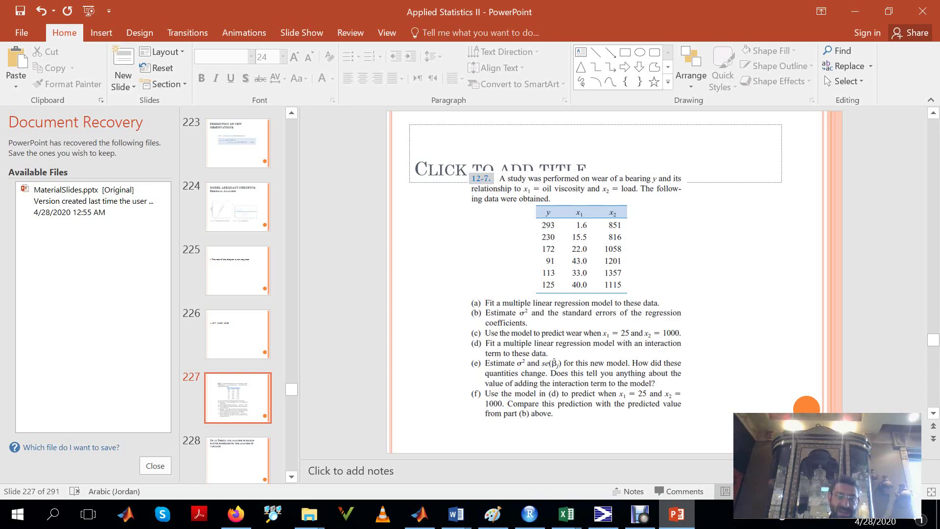
Review the regression equation, coefficients and analysis of variance in Minitab's session output, and return to the exercise 12-7 slide in PowerPoint
{"action": "left_click", "coordinate": [603, 514]}
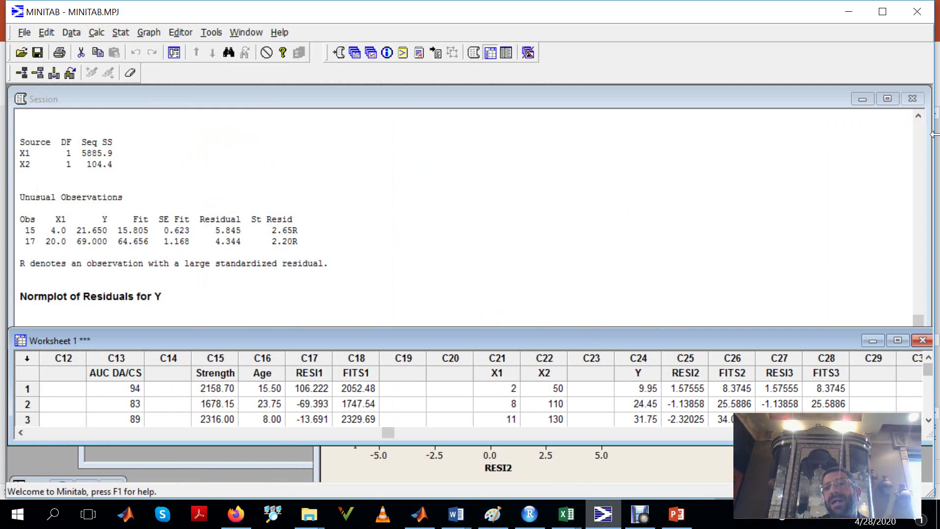
{"action": "left_click", "coordinate": [921, 132]}
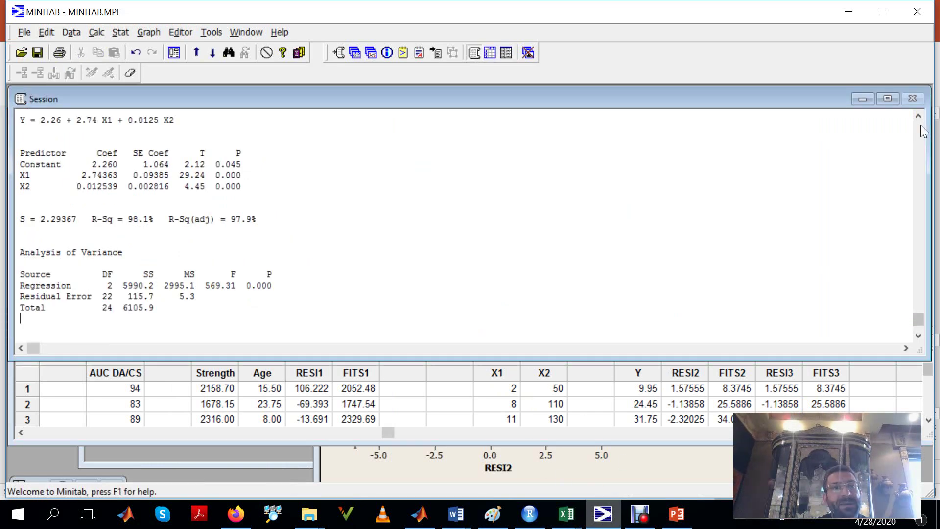
{"action": "left_click", "coordinate": [640, 514]}
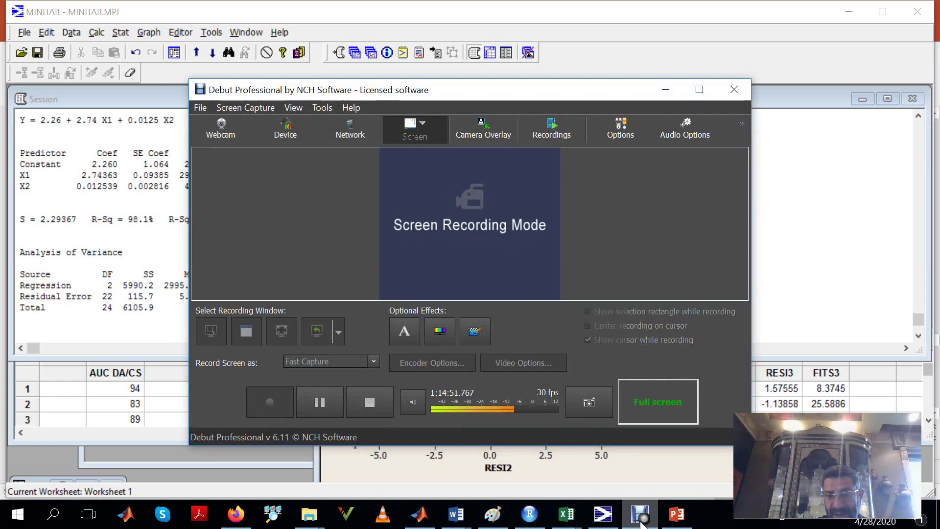
{"action": "left_click", "coordinate": [677, 520]}
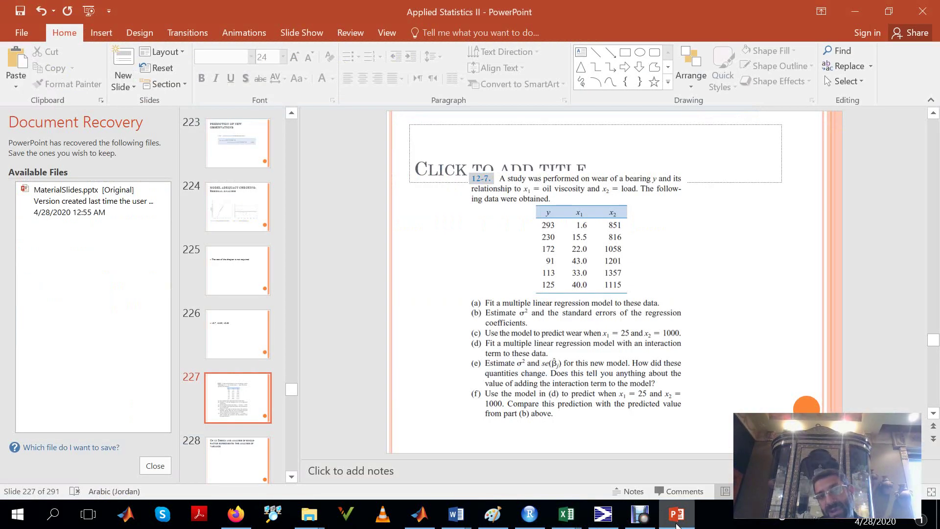